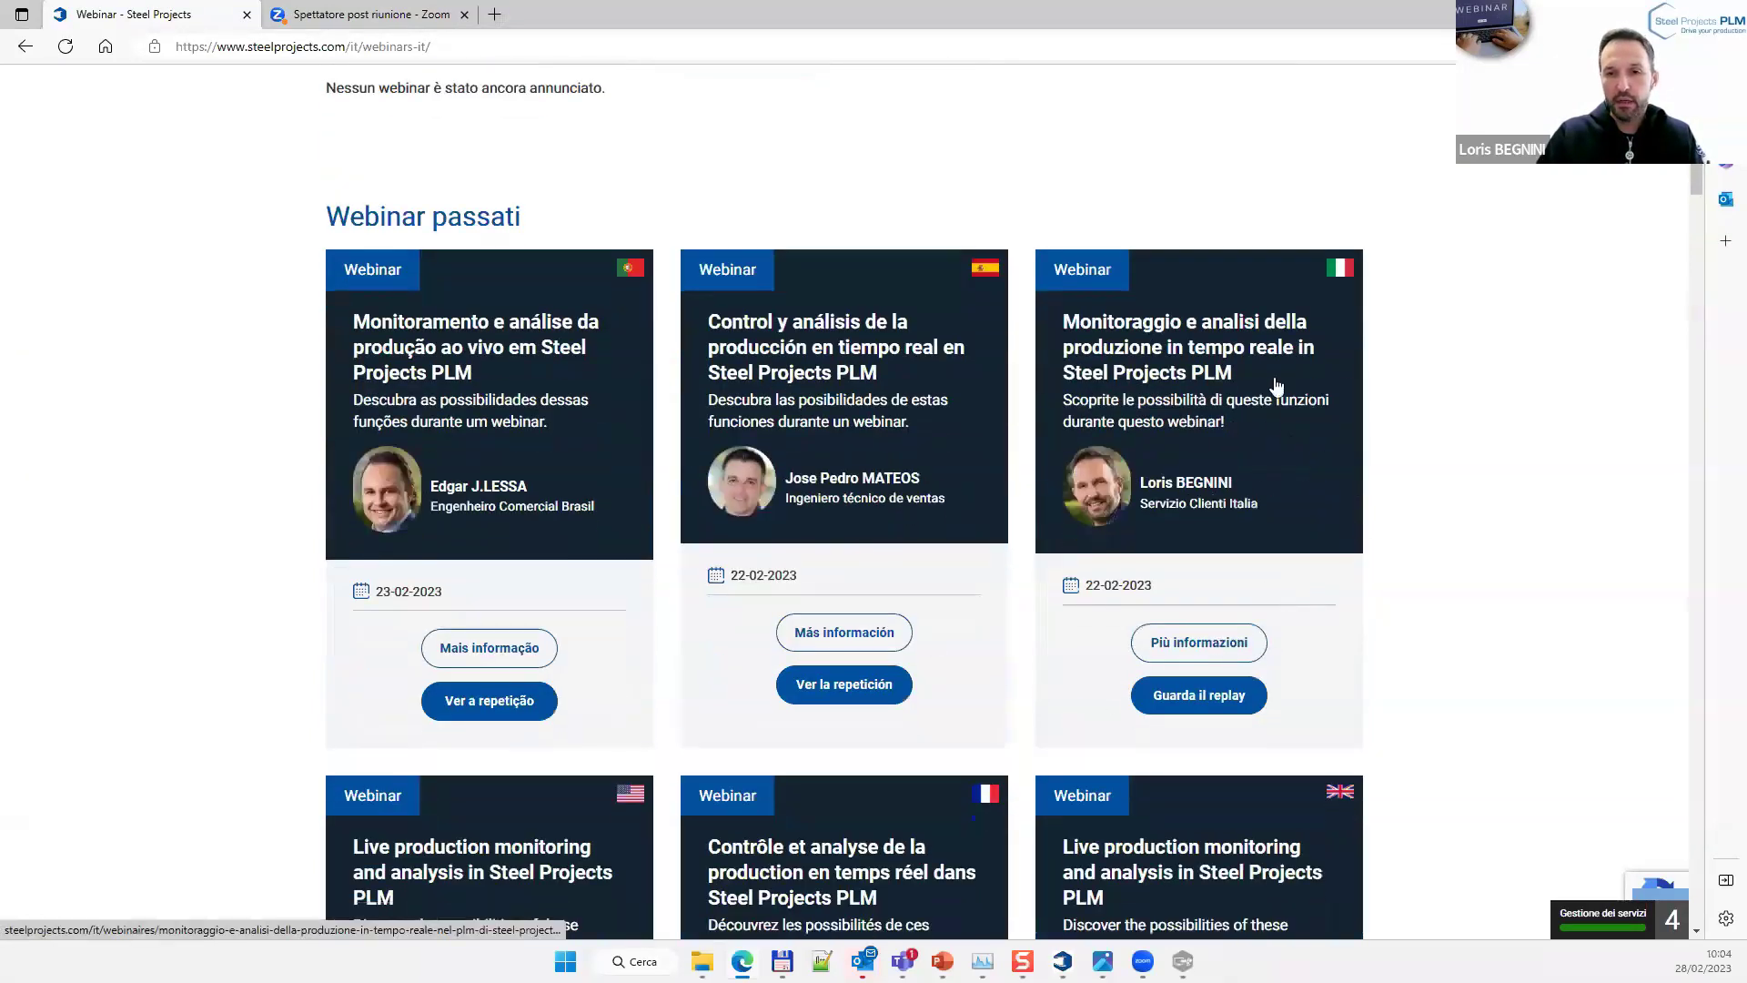
Scroll through the past webinar cards, then switch over to the Steel Projects PLM application
scroll(1285, 646, down, 3)
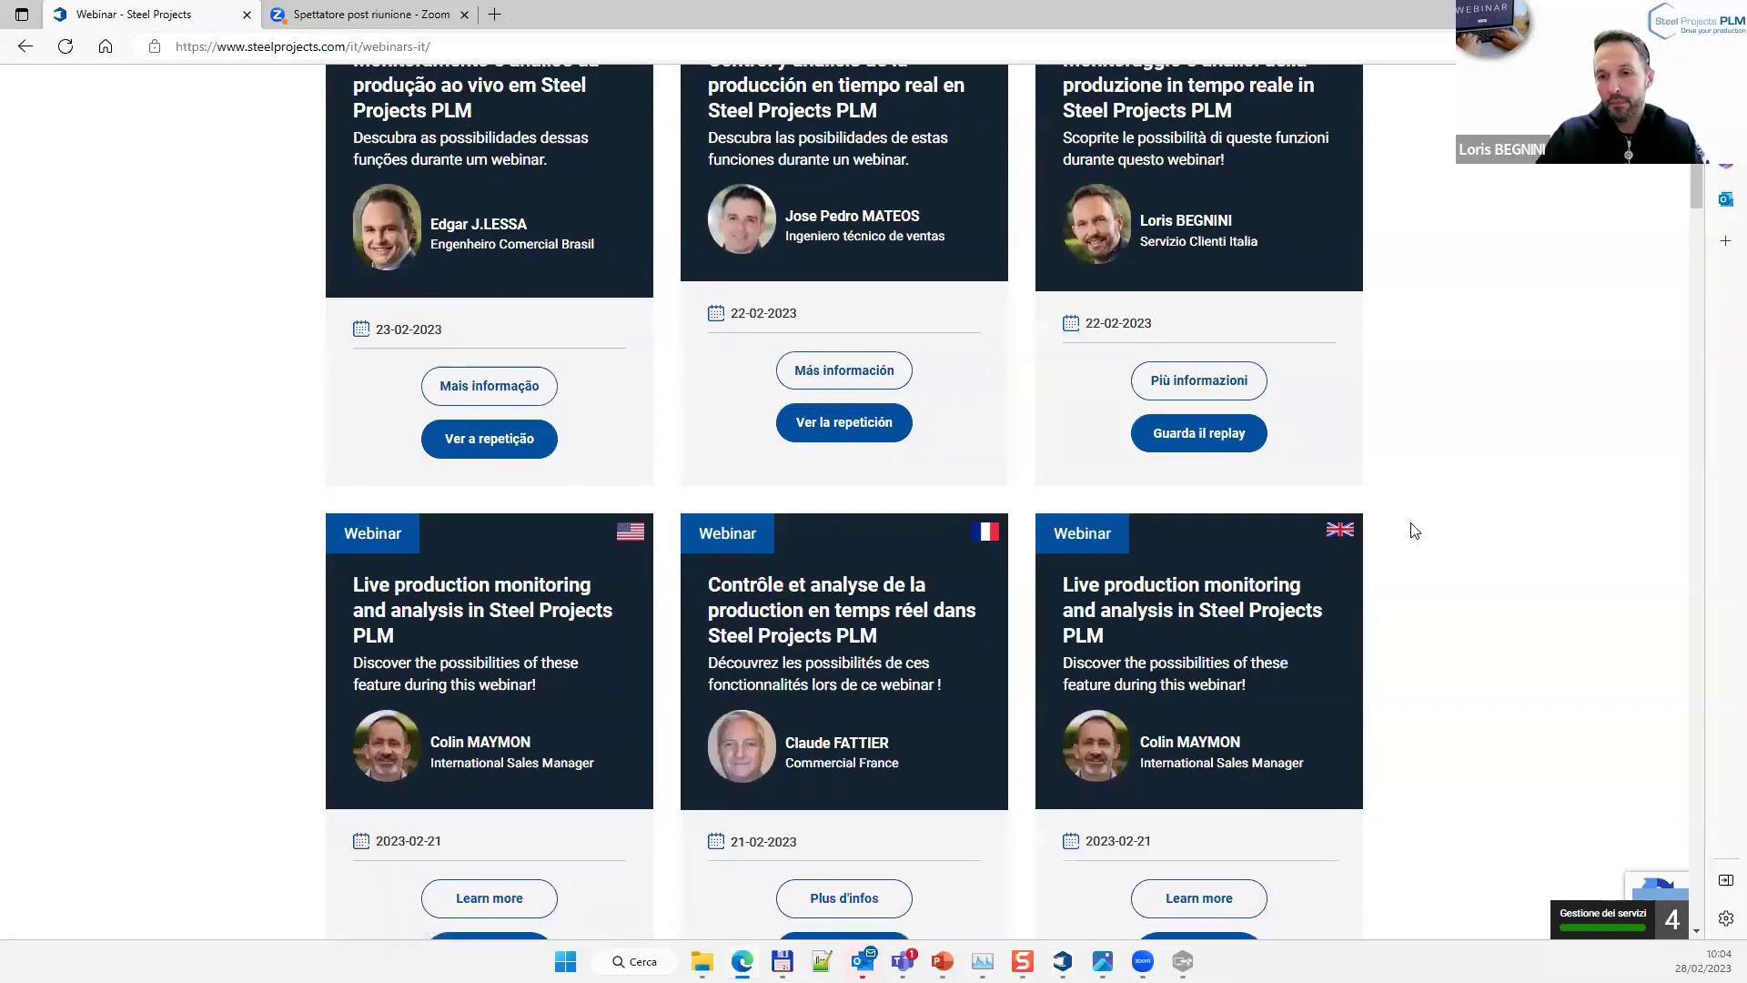
scroll(1408, 523, down, 3)
scroll(1414, 531, down, 3)
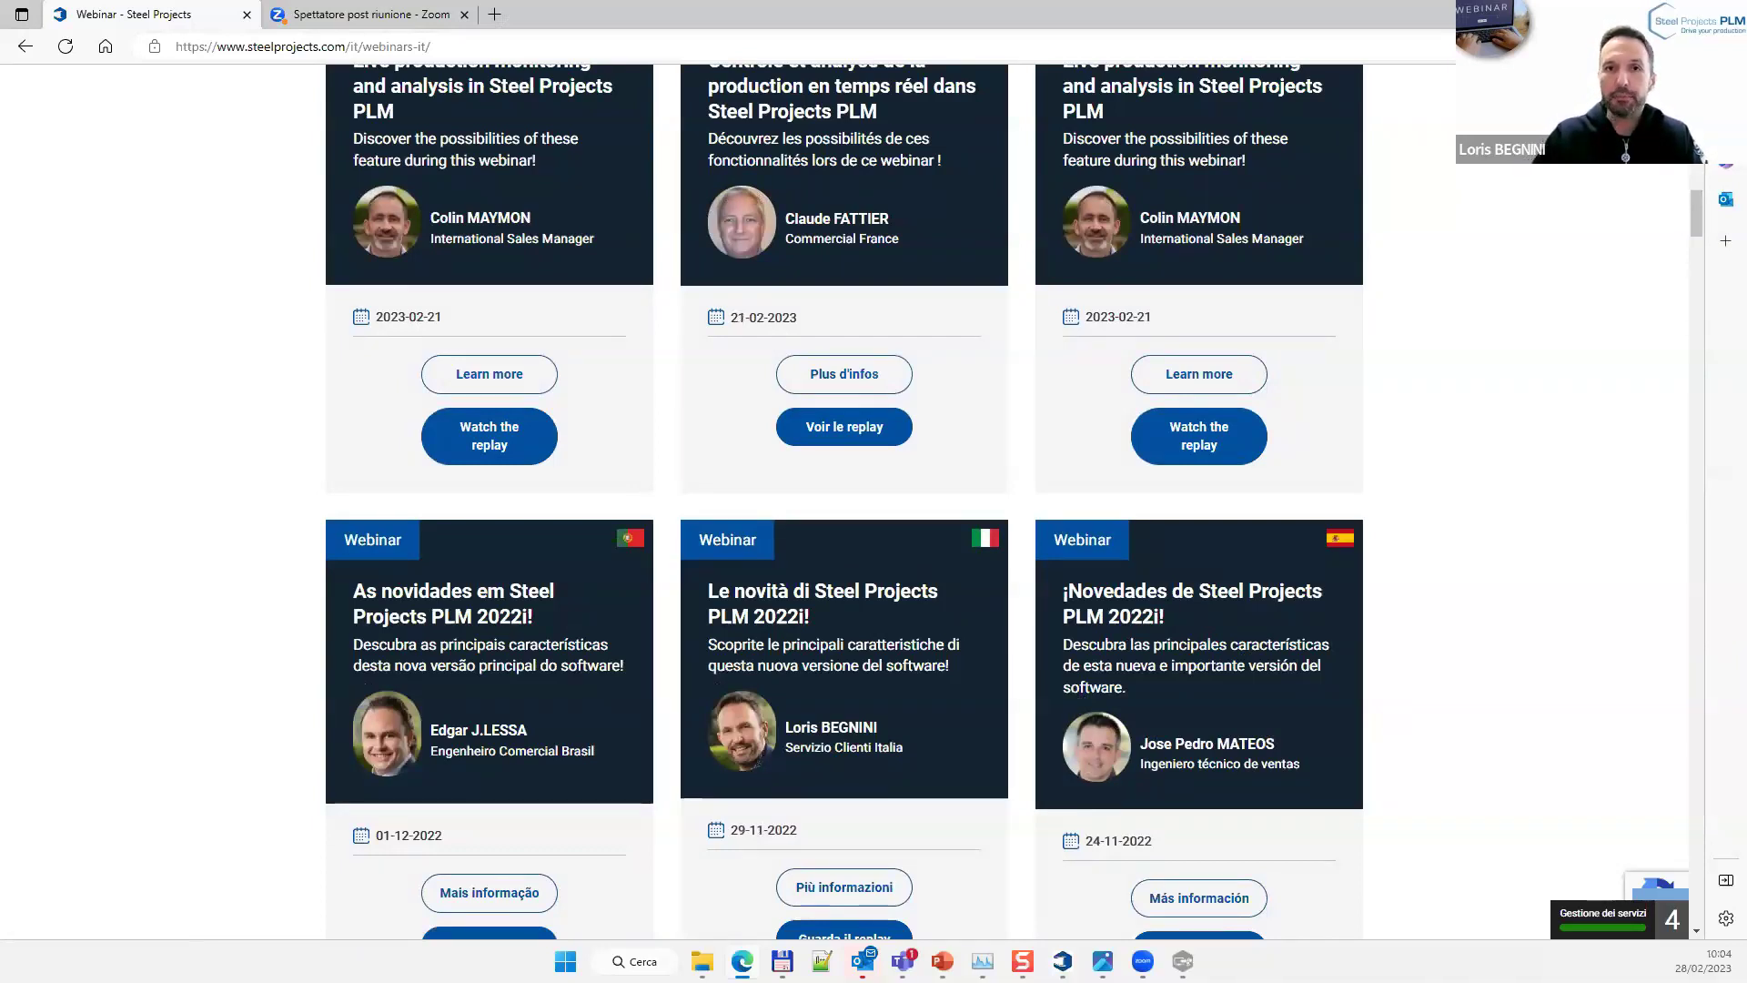
key(alt+Tab)
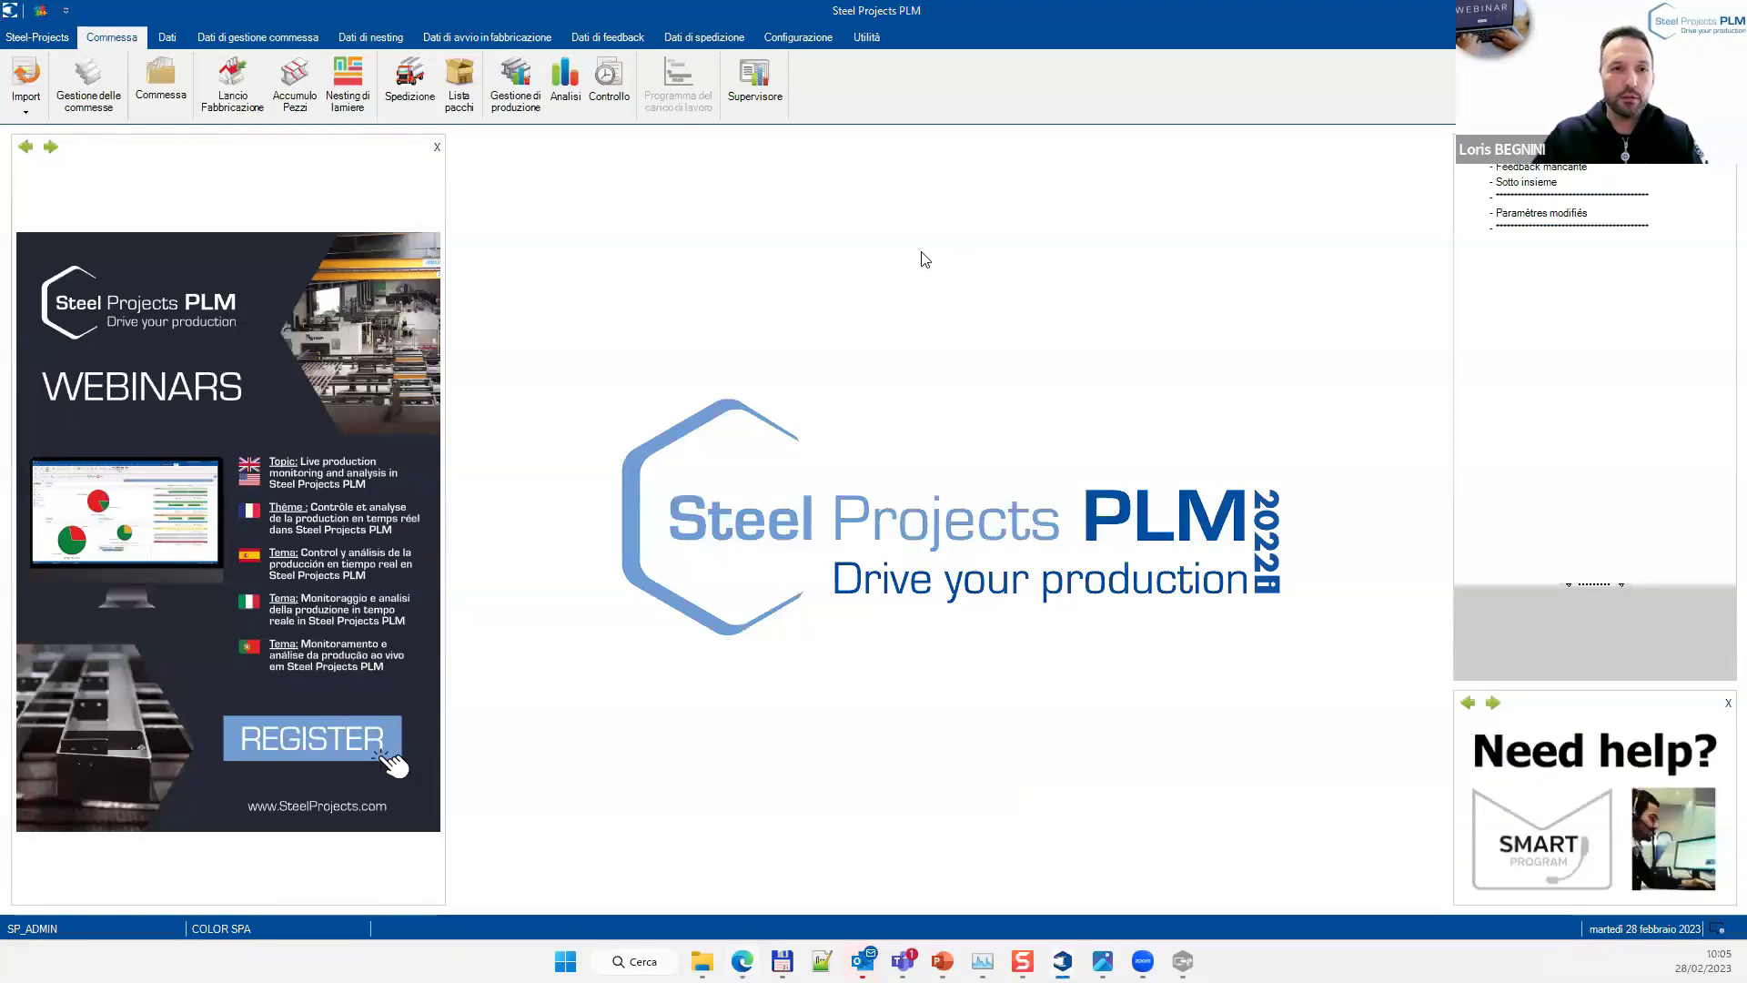
Open Gestione di produzione and check FICEP_OPEN_HOUSE_2's production progress bar
click(512, 108)
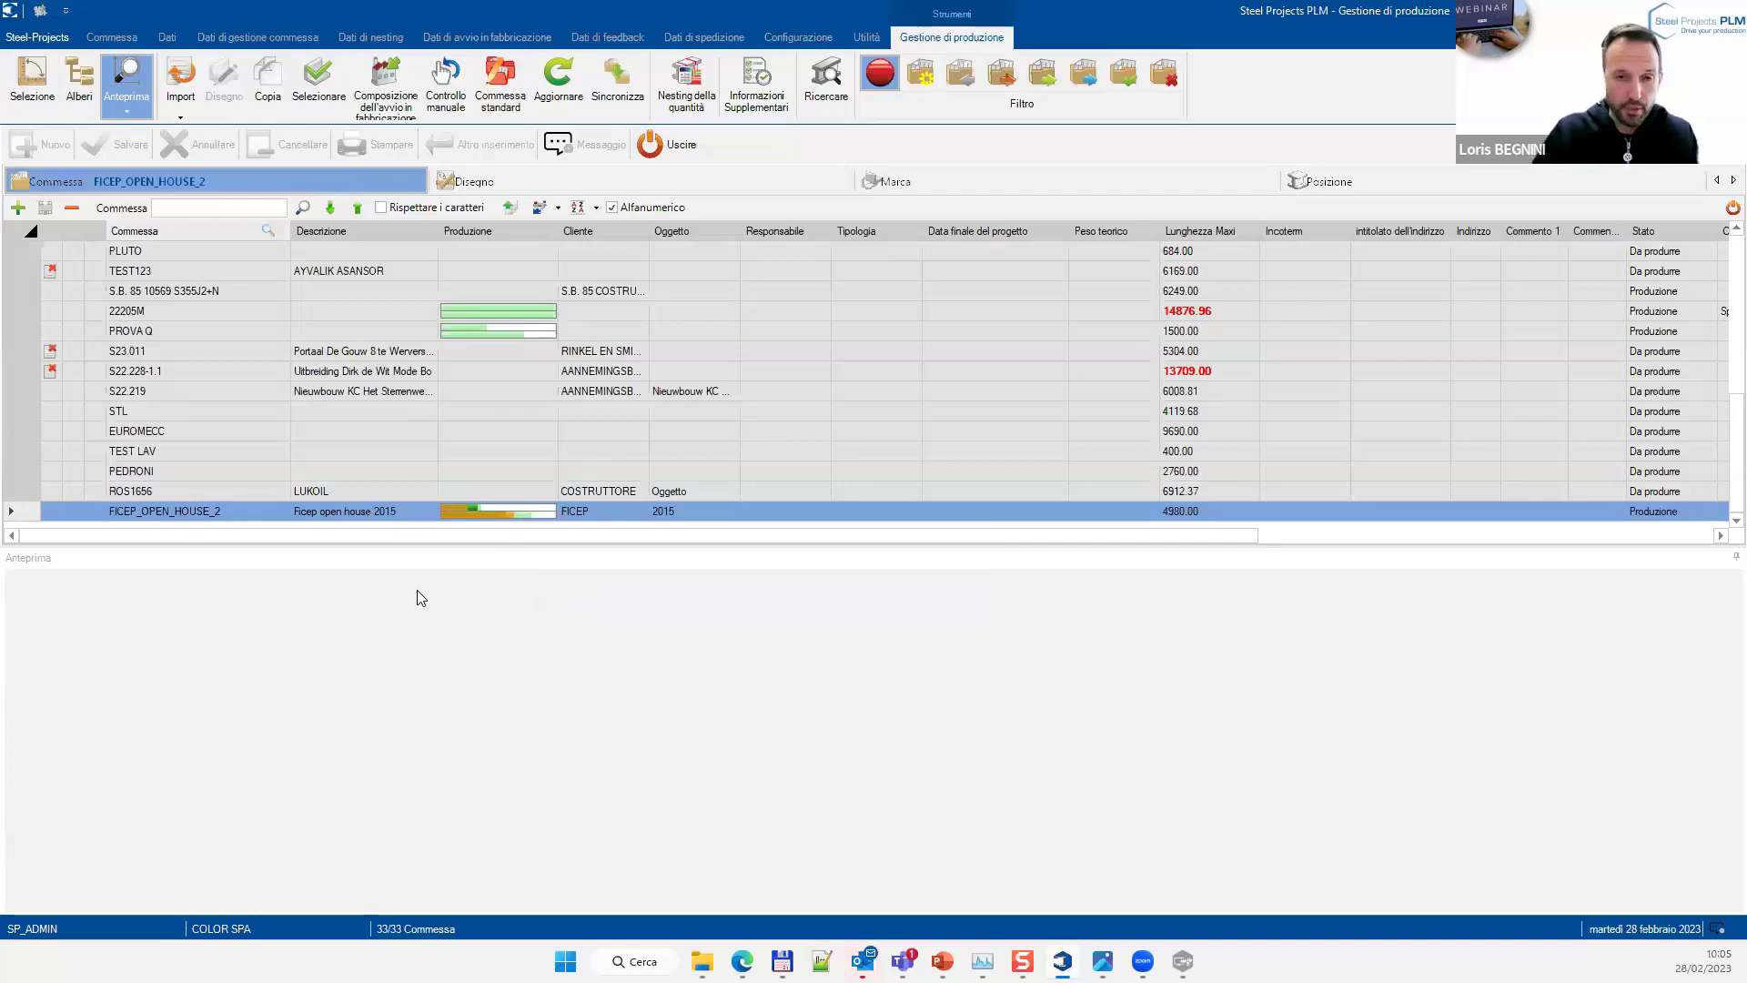
mouse_move(499, 512)
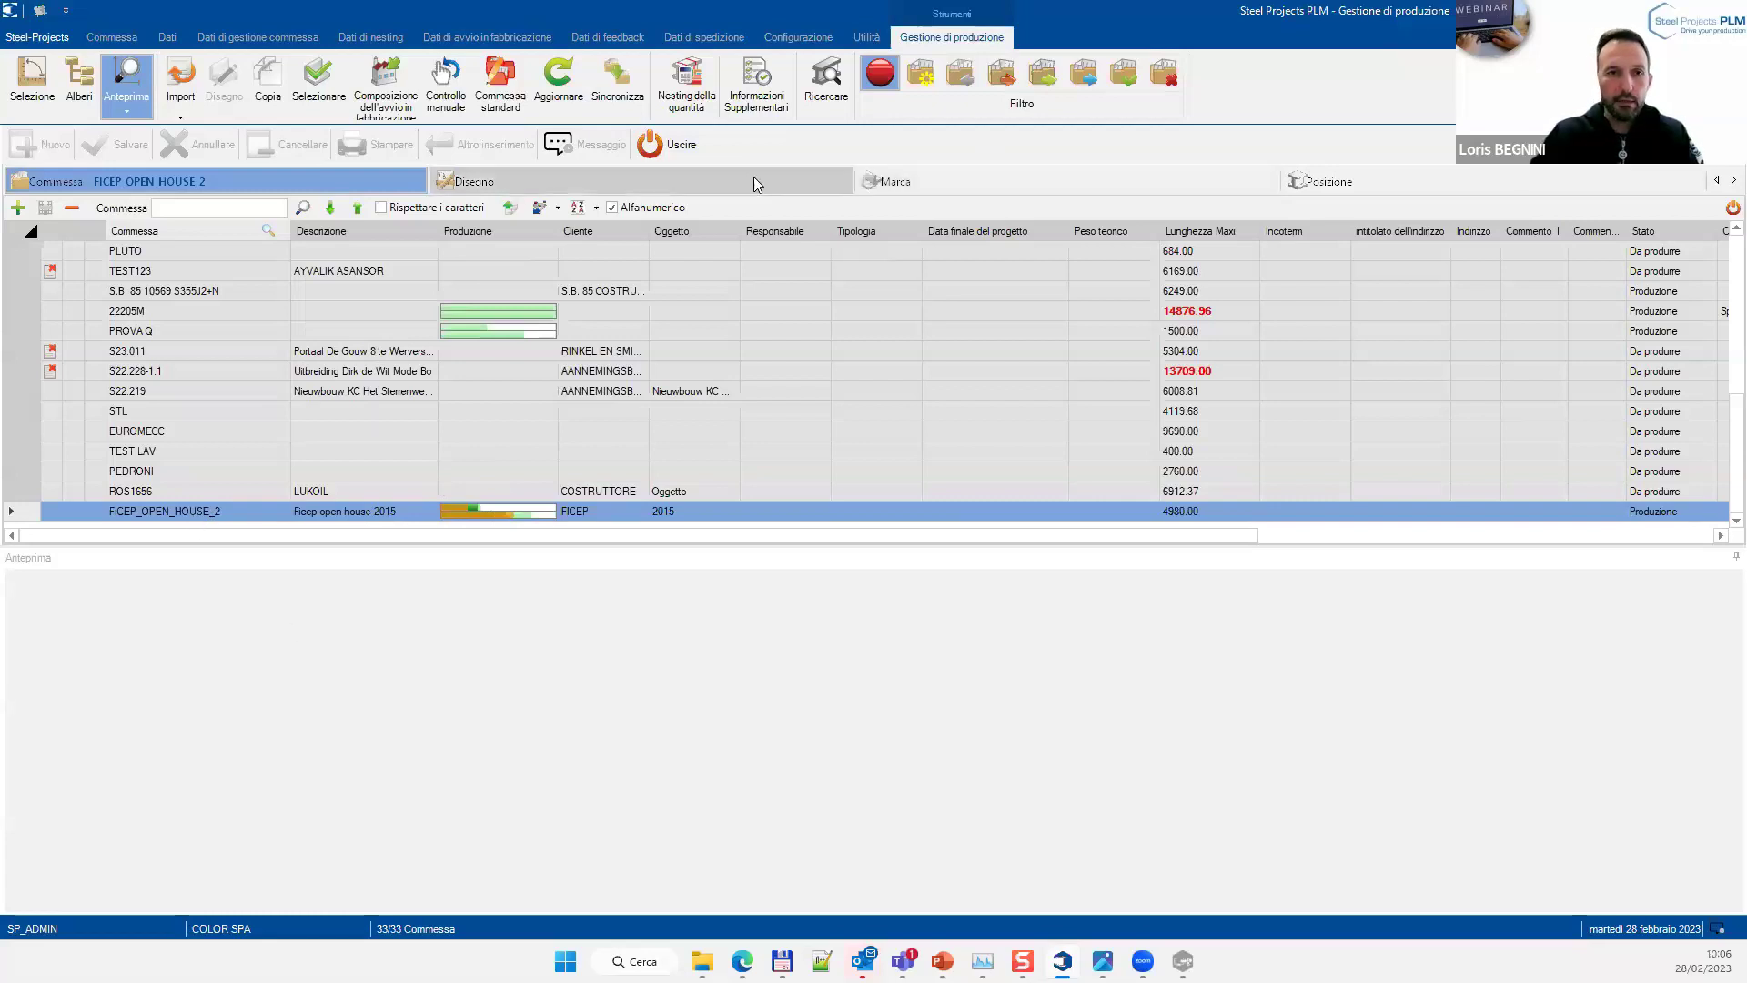
Select mark B8 and list its positions M16 (IPE360 beam) and F24 (plate) with previews
click(900, 183)
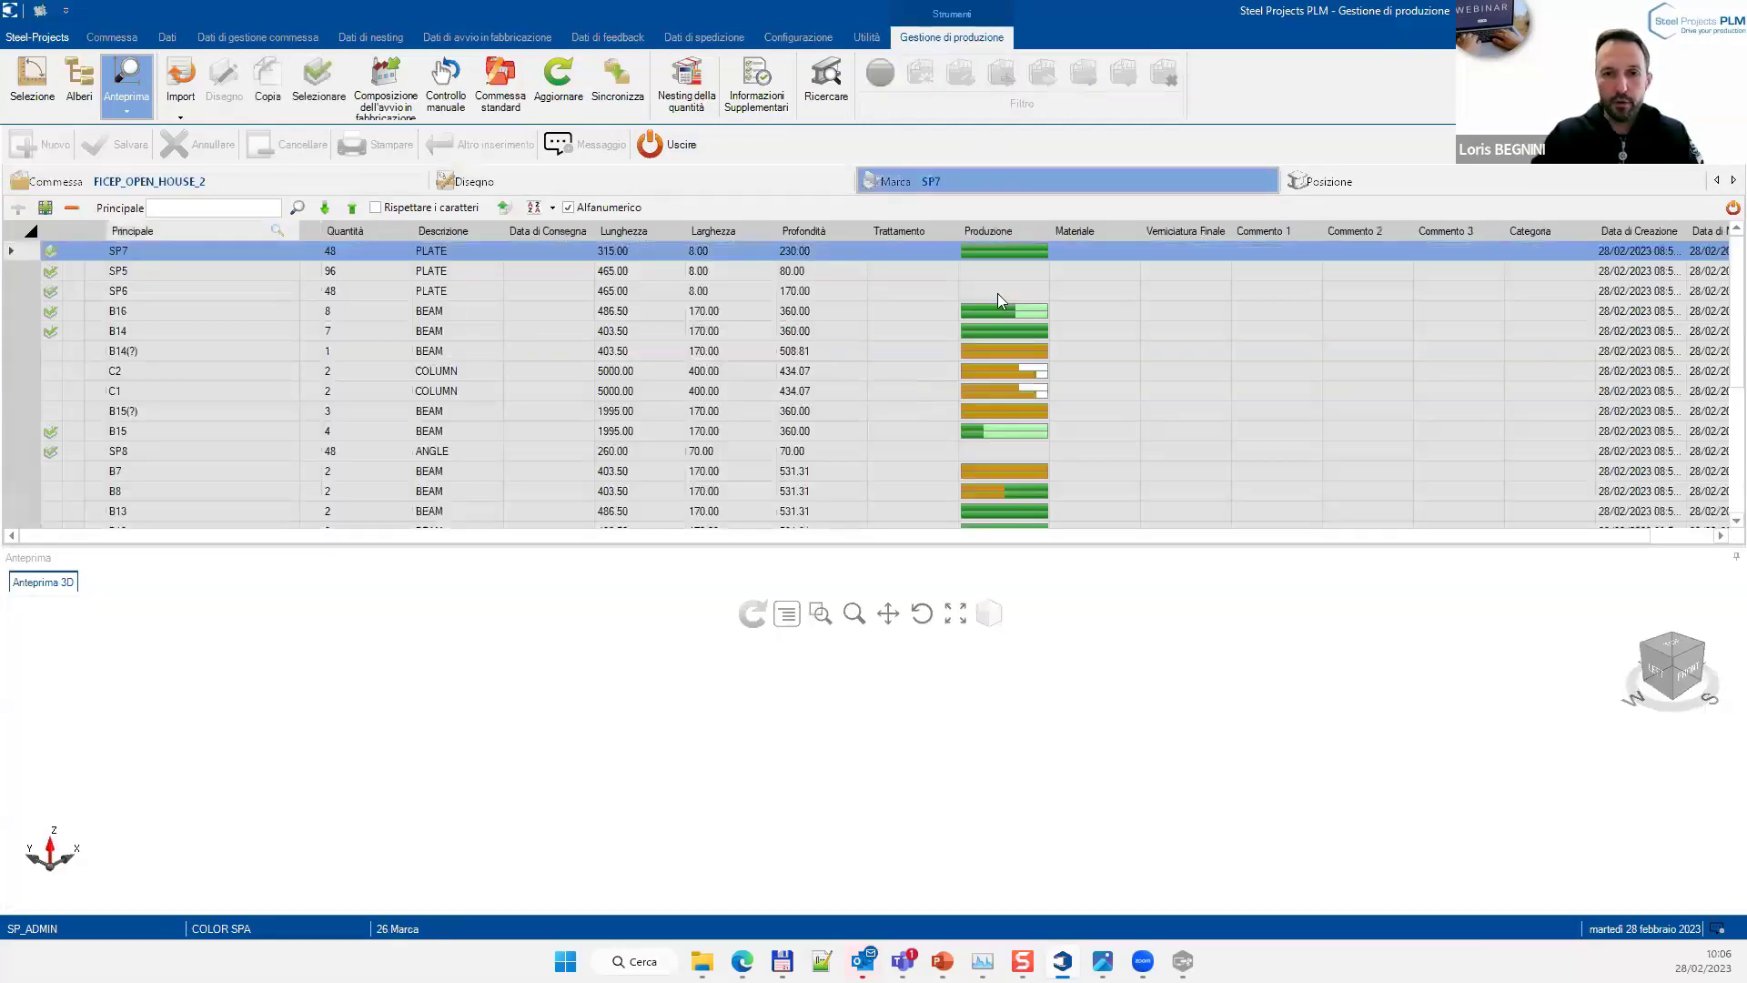
click(323, 492)
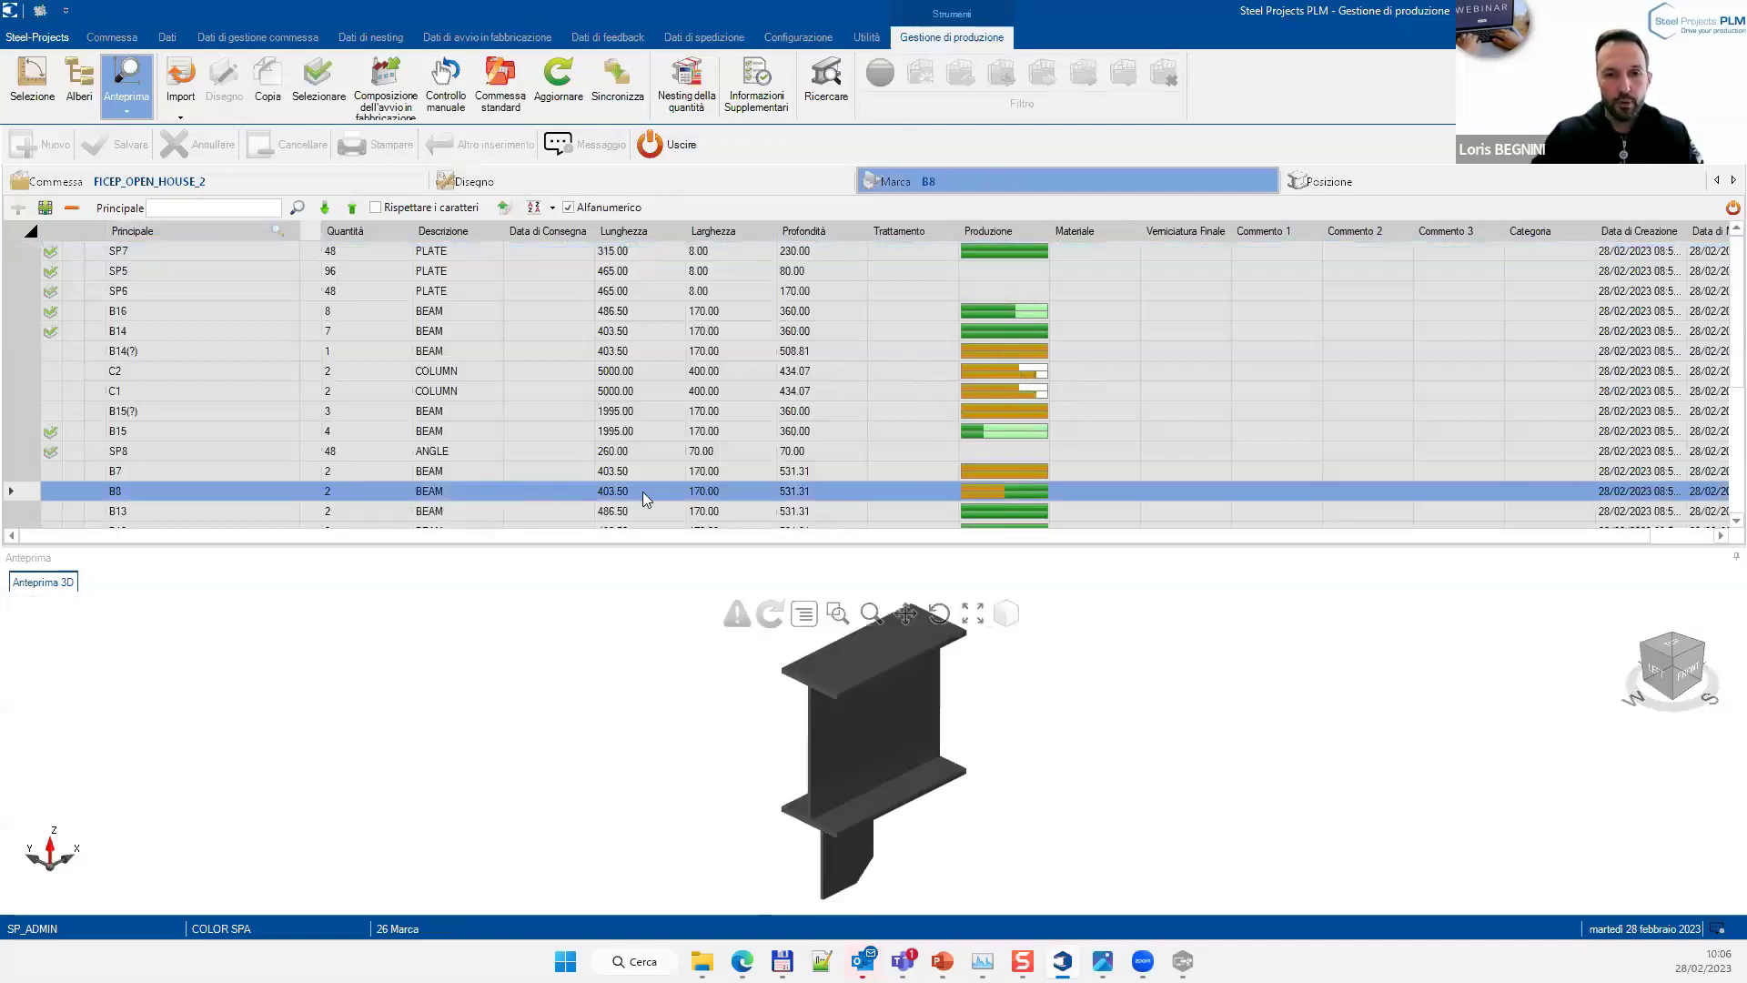
mouse_move(966, 499)
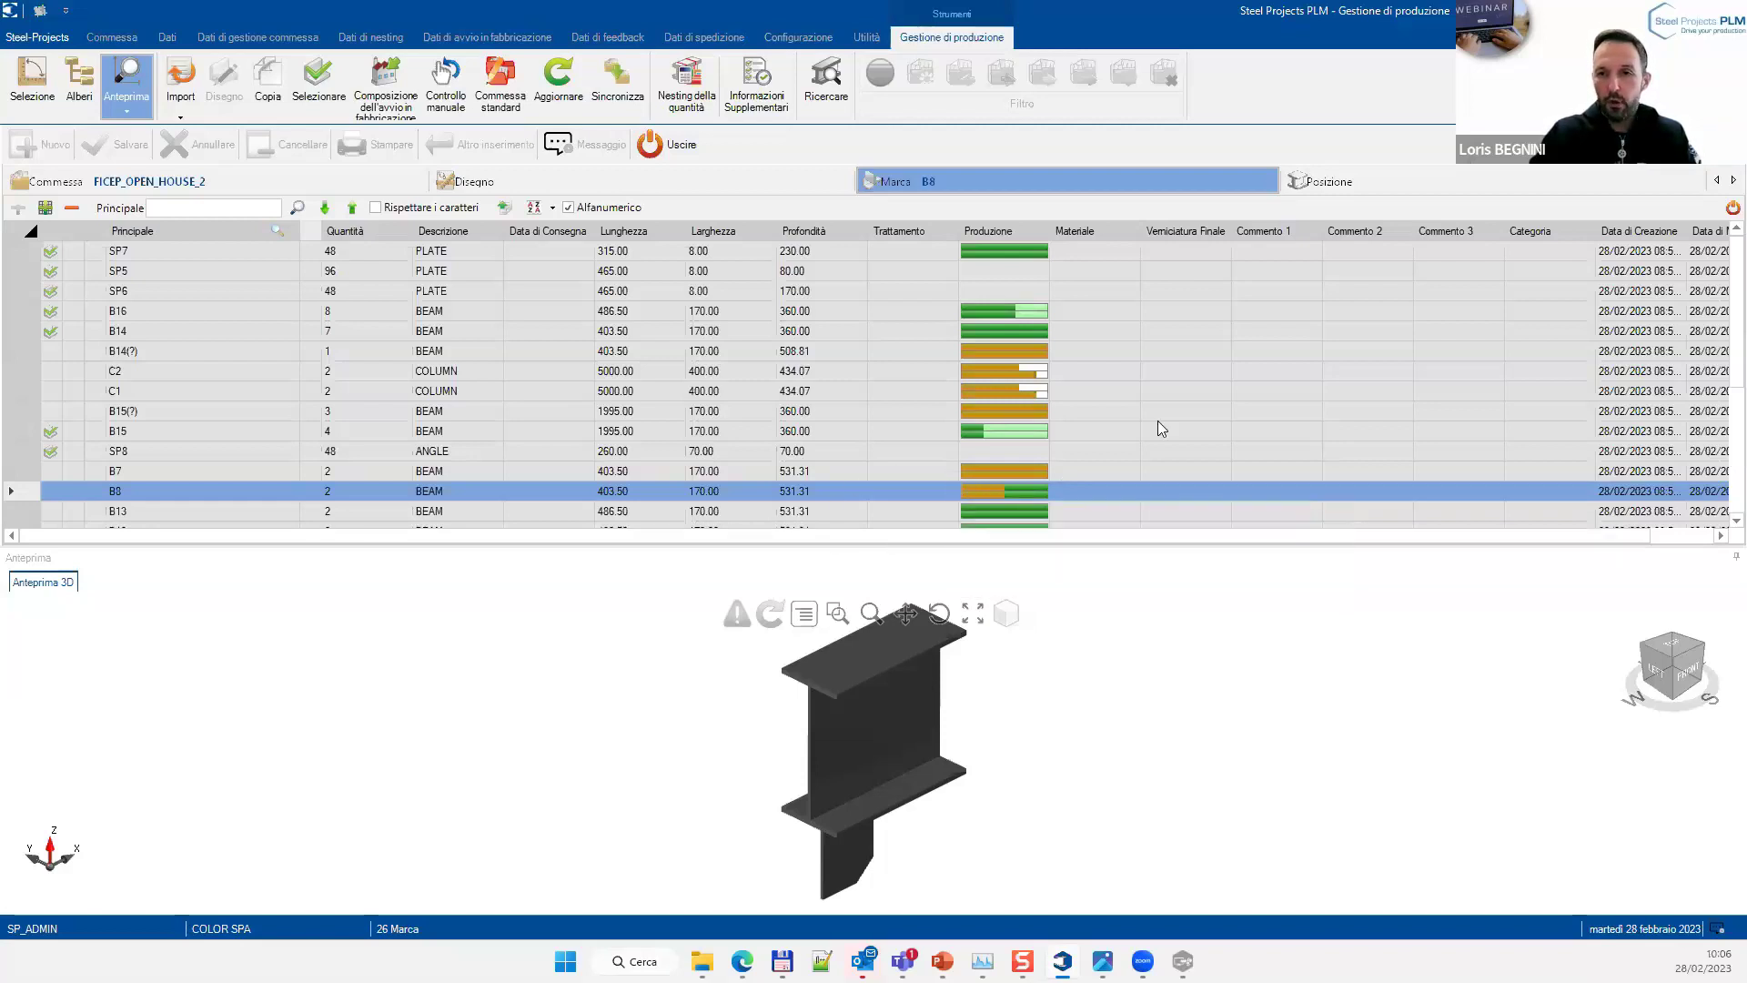
click(1361, 183)
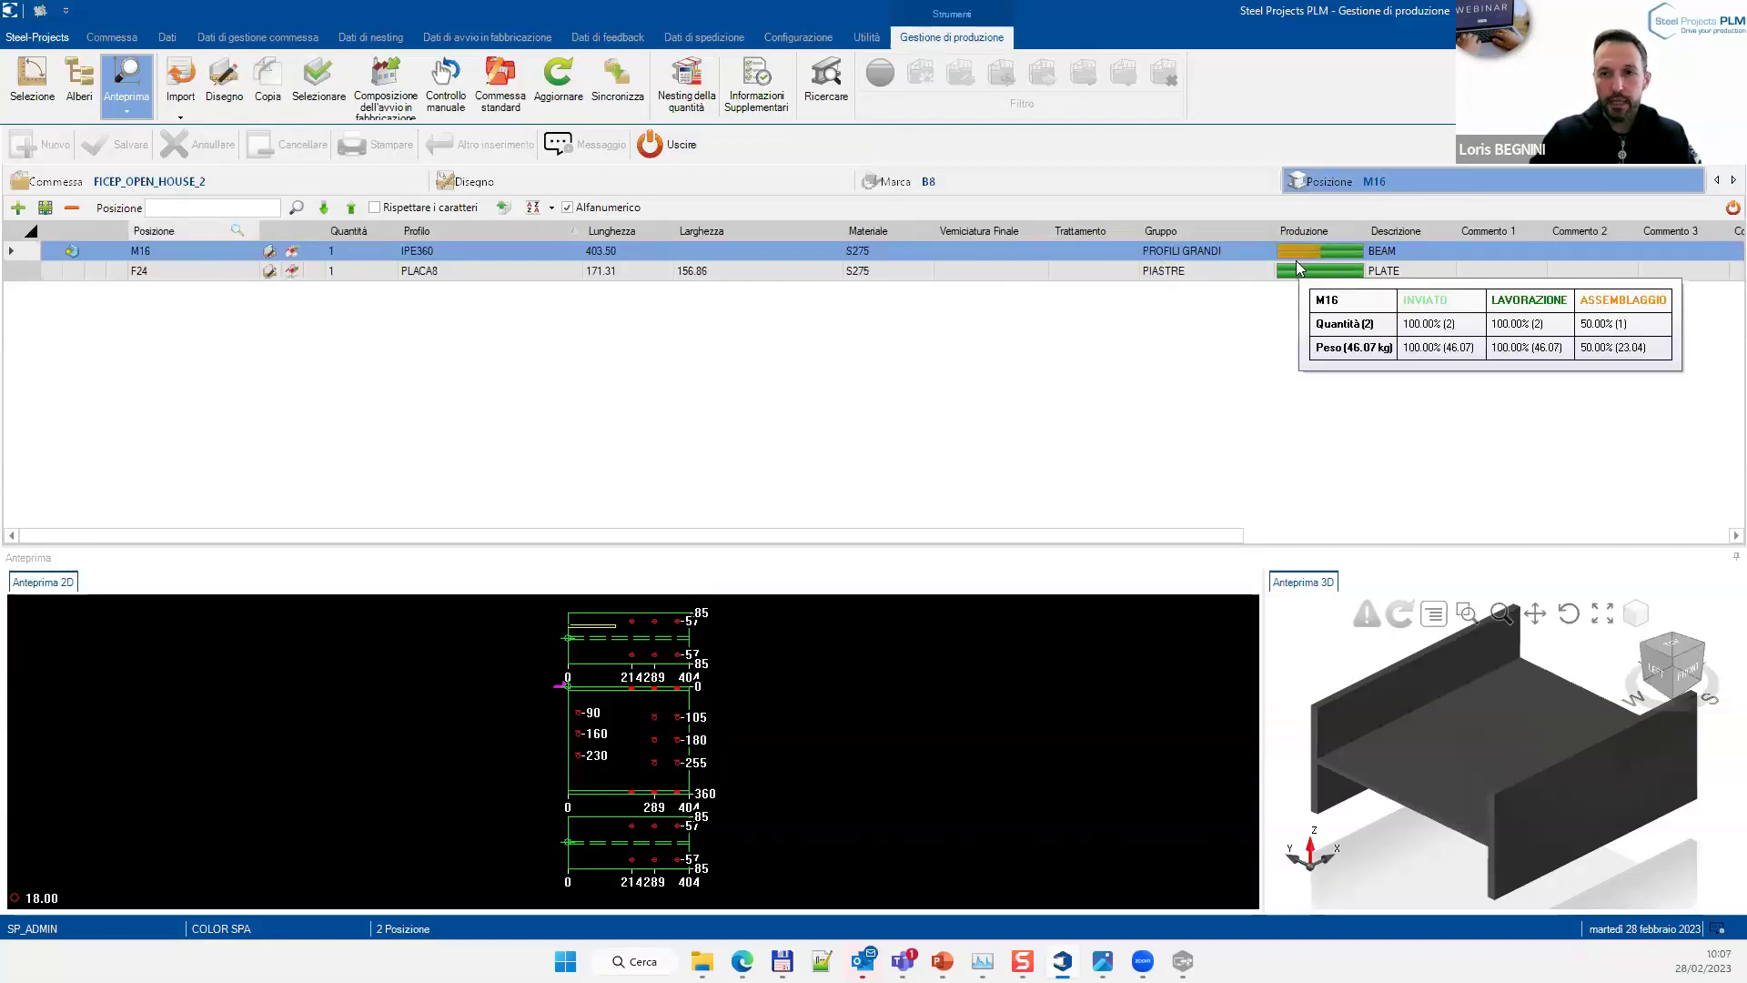
mouse_move(1316, 250)
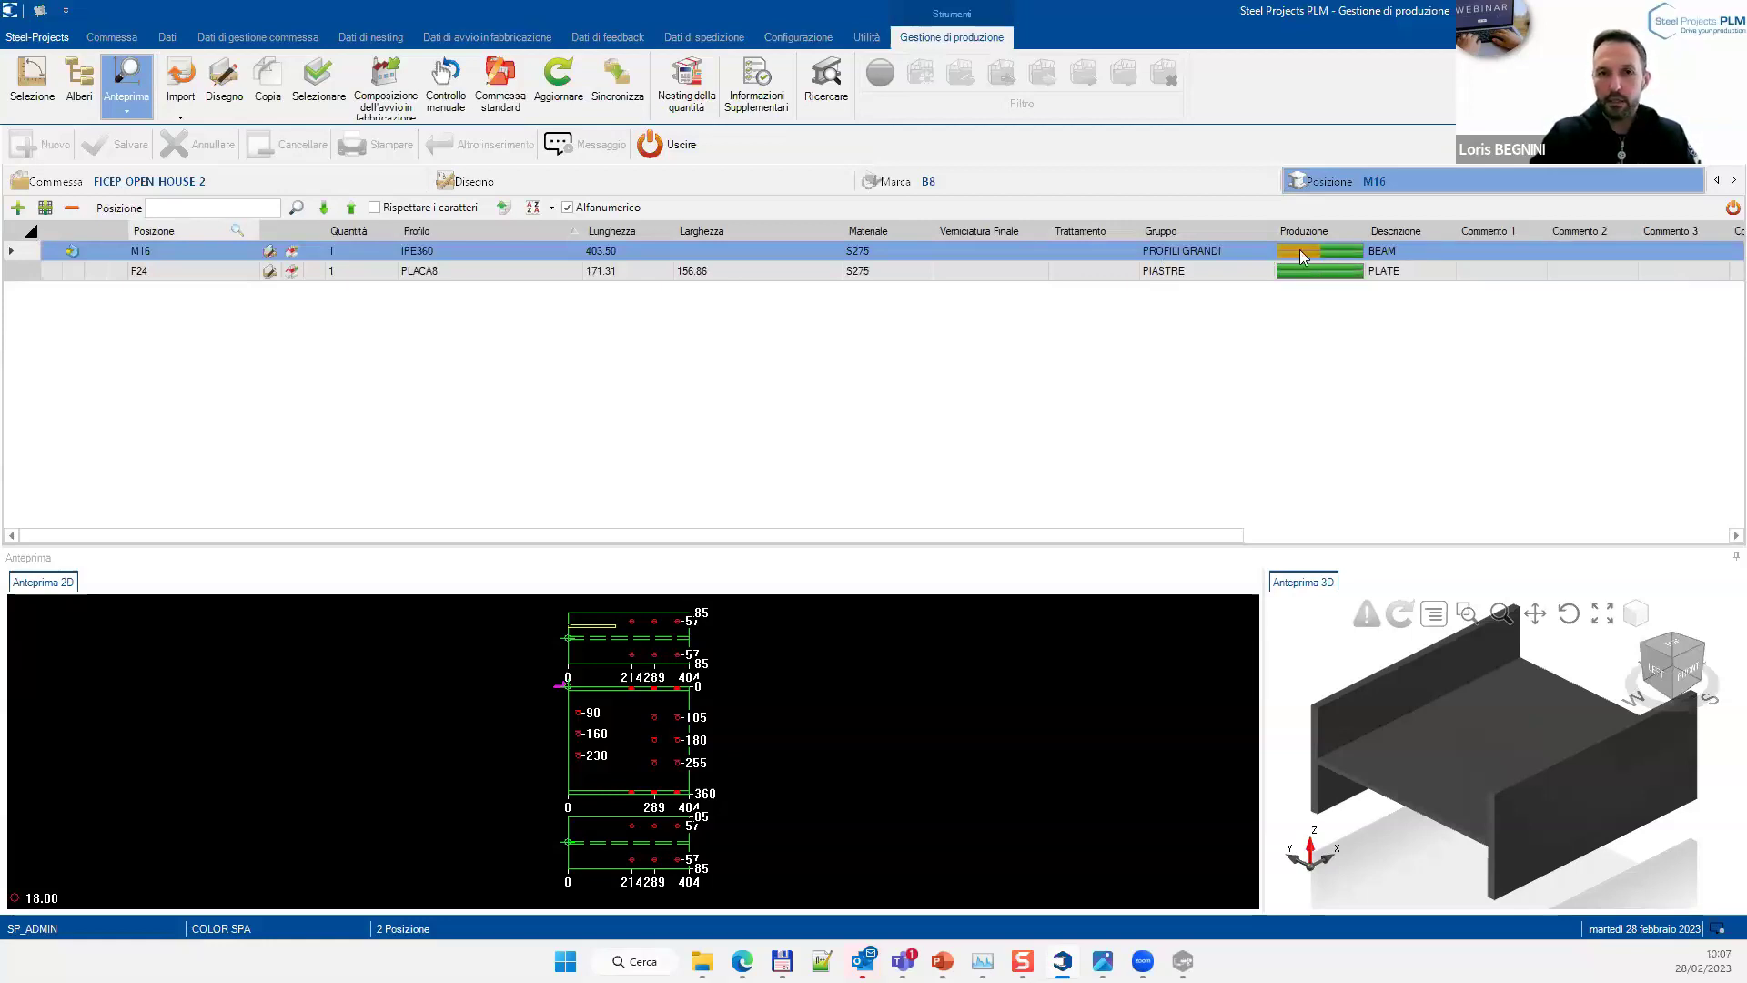
Return to the Commessa list and read FICEP_OPEN_HOUSE_2's Produzione progress figures
click(306, 187)
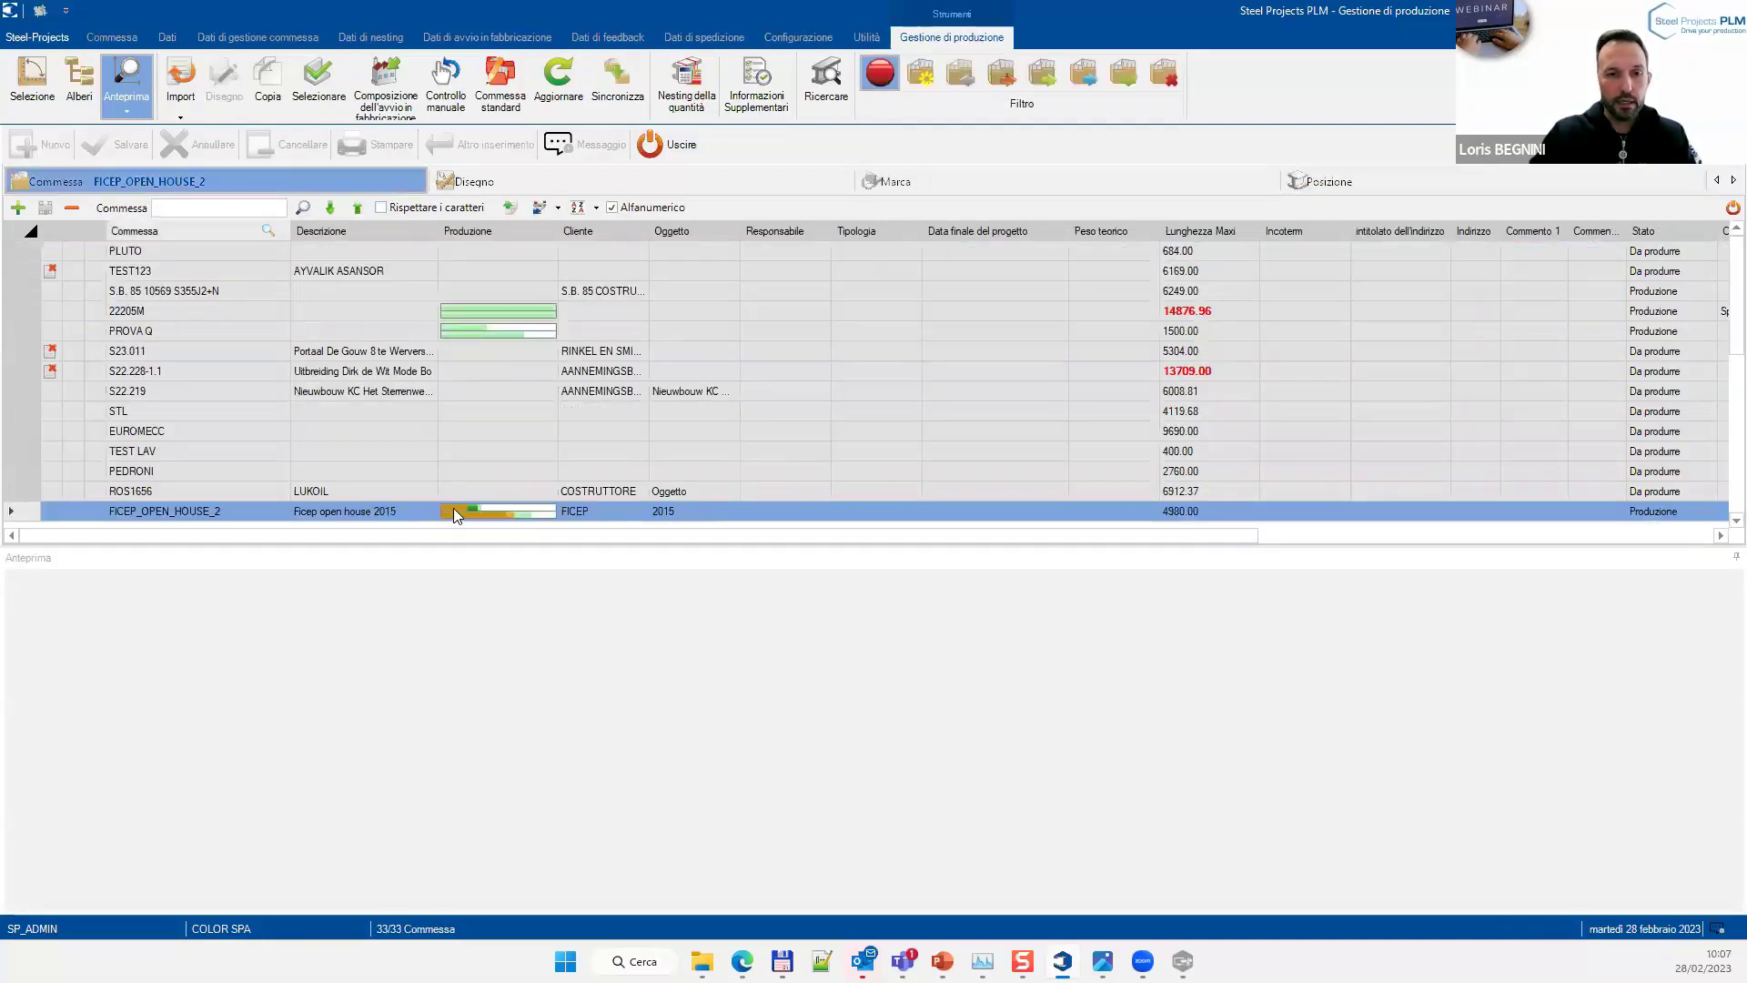
mouse_move(450, 512)
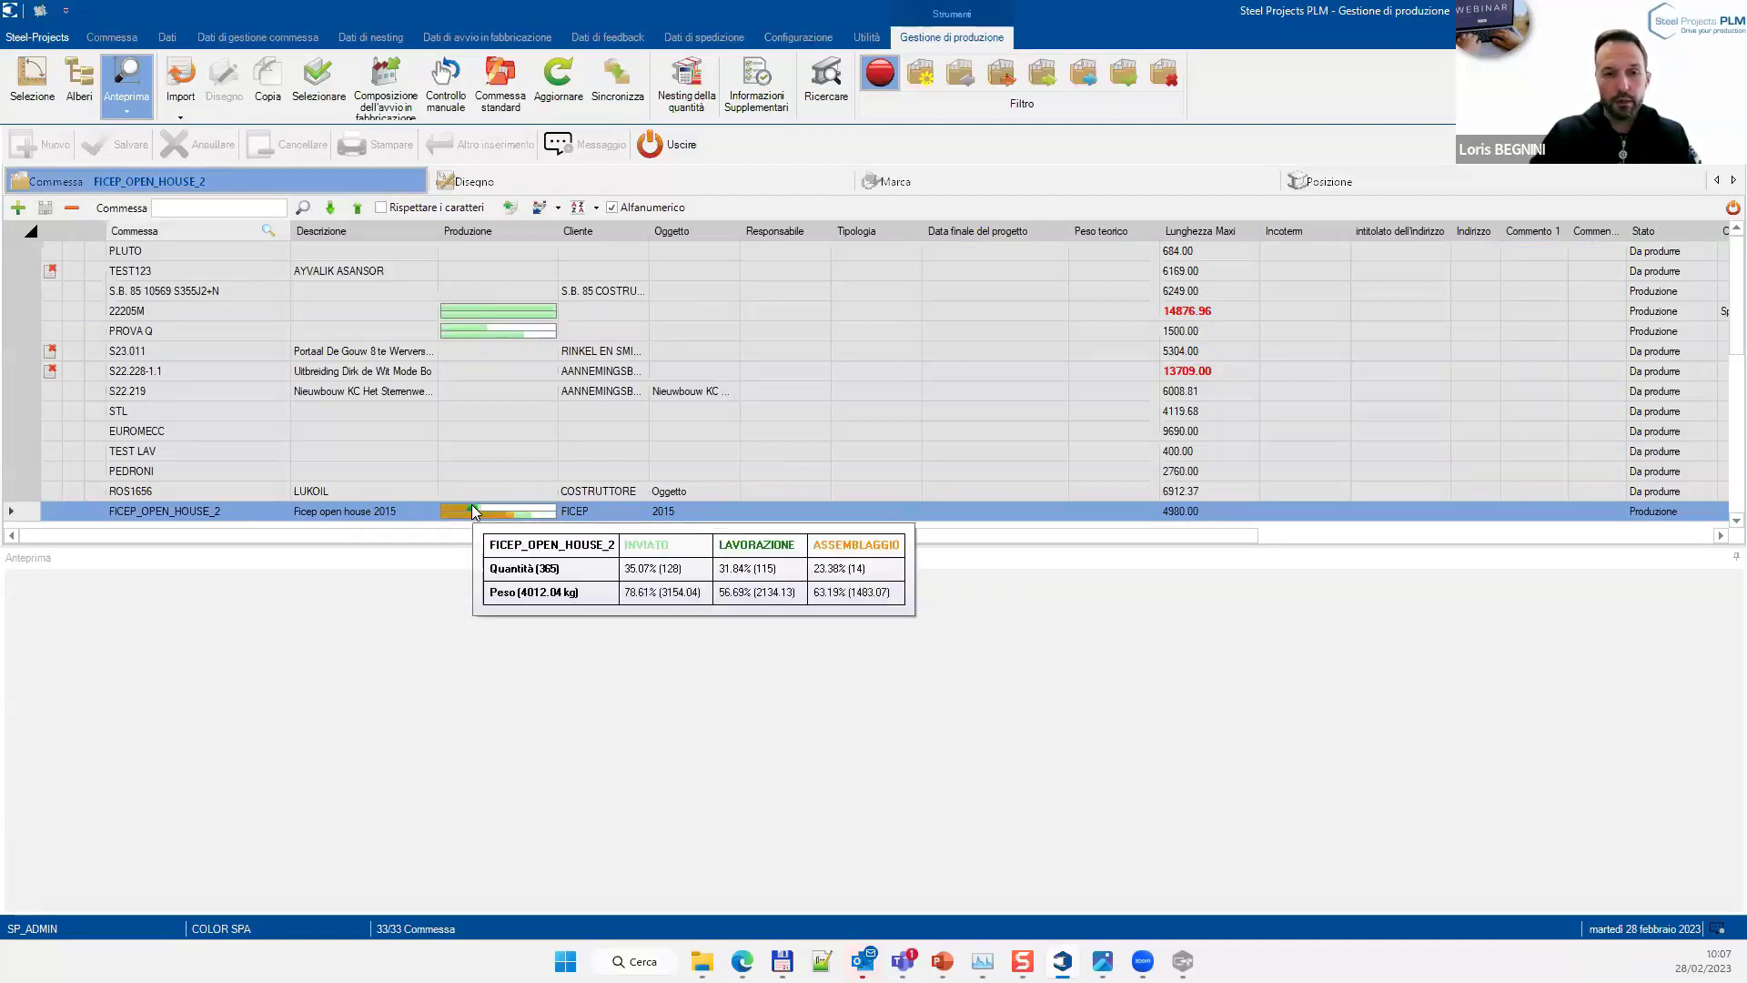
mouse_move(526, 520)
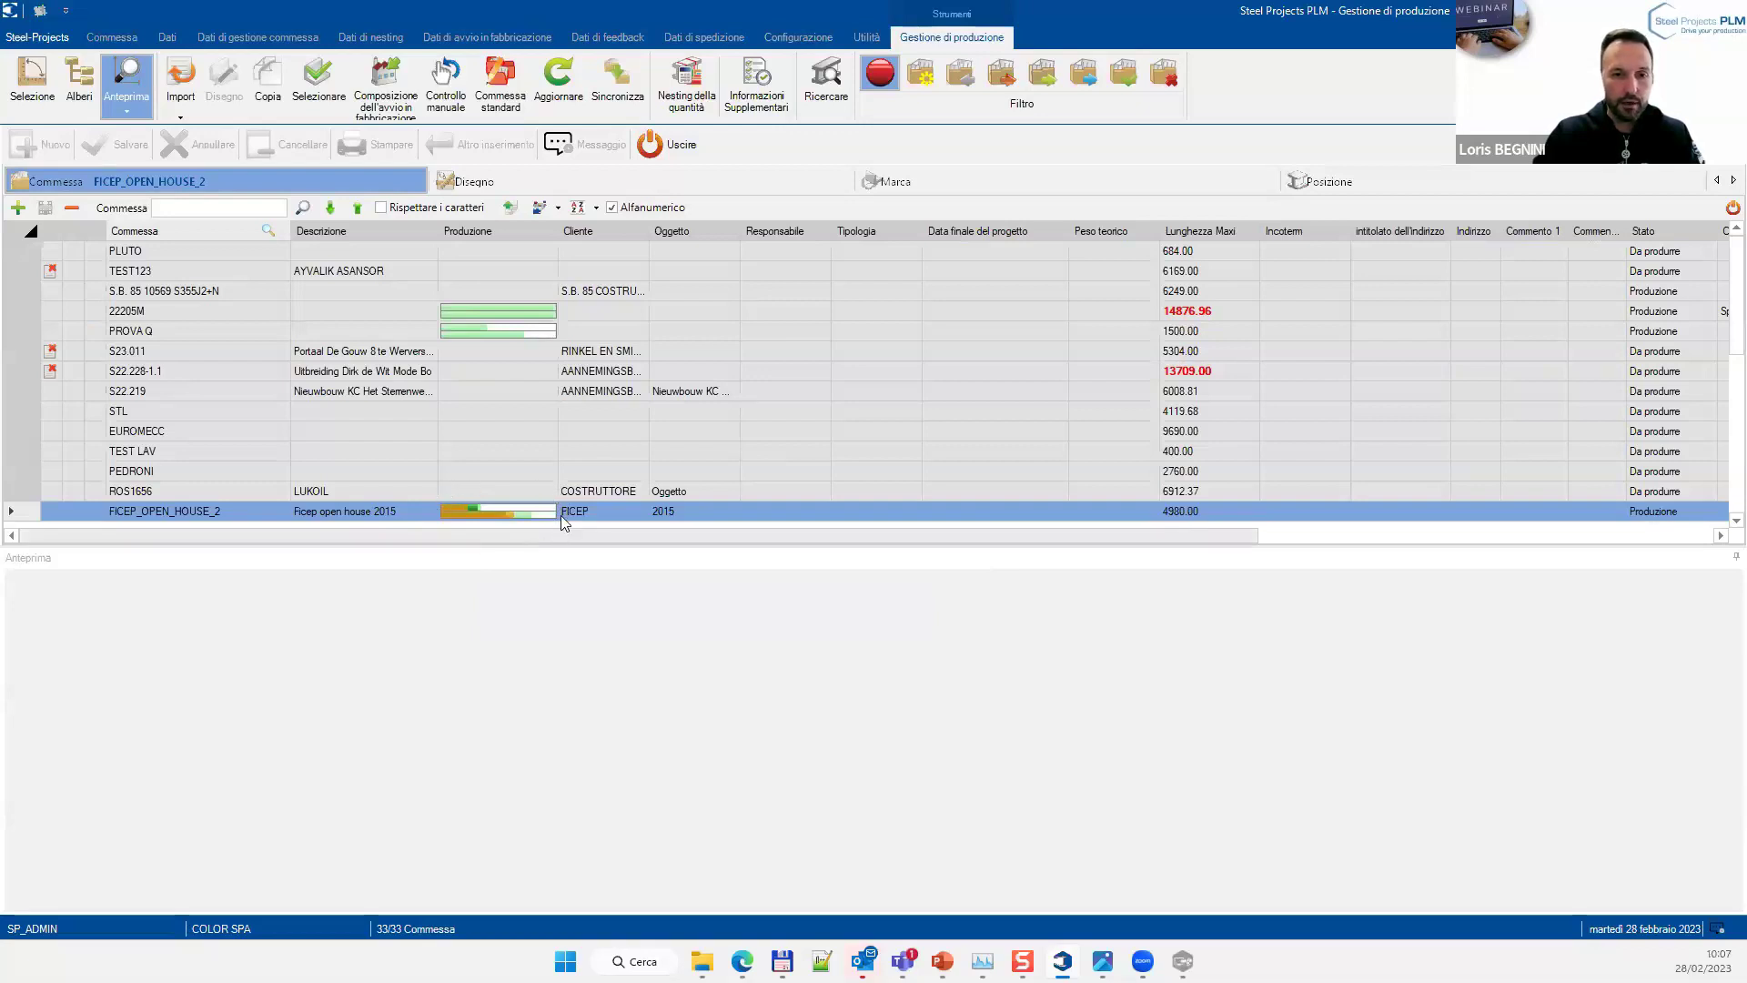
Open Analisi for FICEP_OPEN_HOUSE_2, dock the Produzione pie top-left and highlight its Prodotto slice
right_click(163, 517)
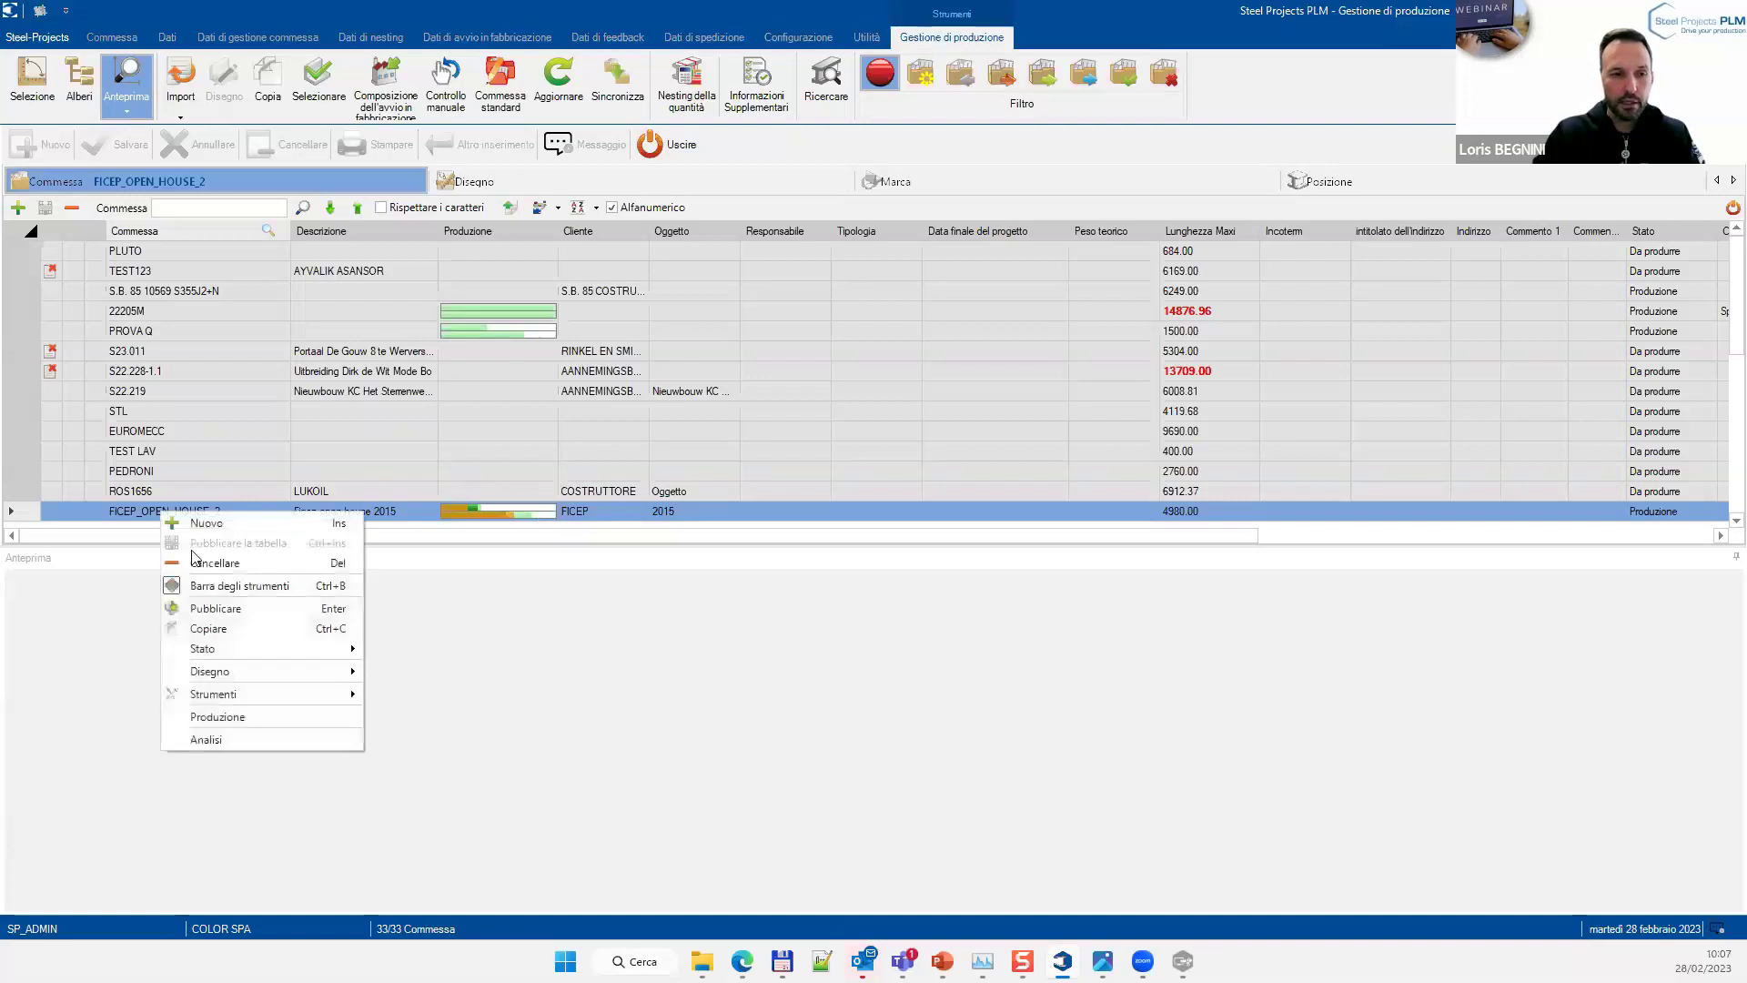
click(205, 740)
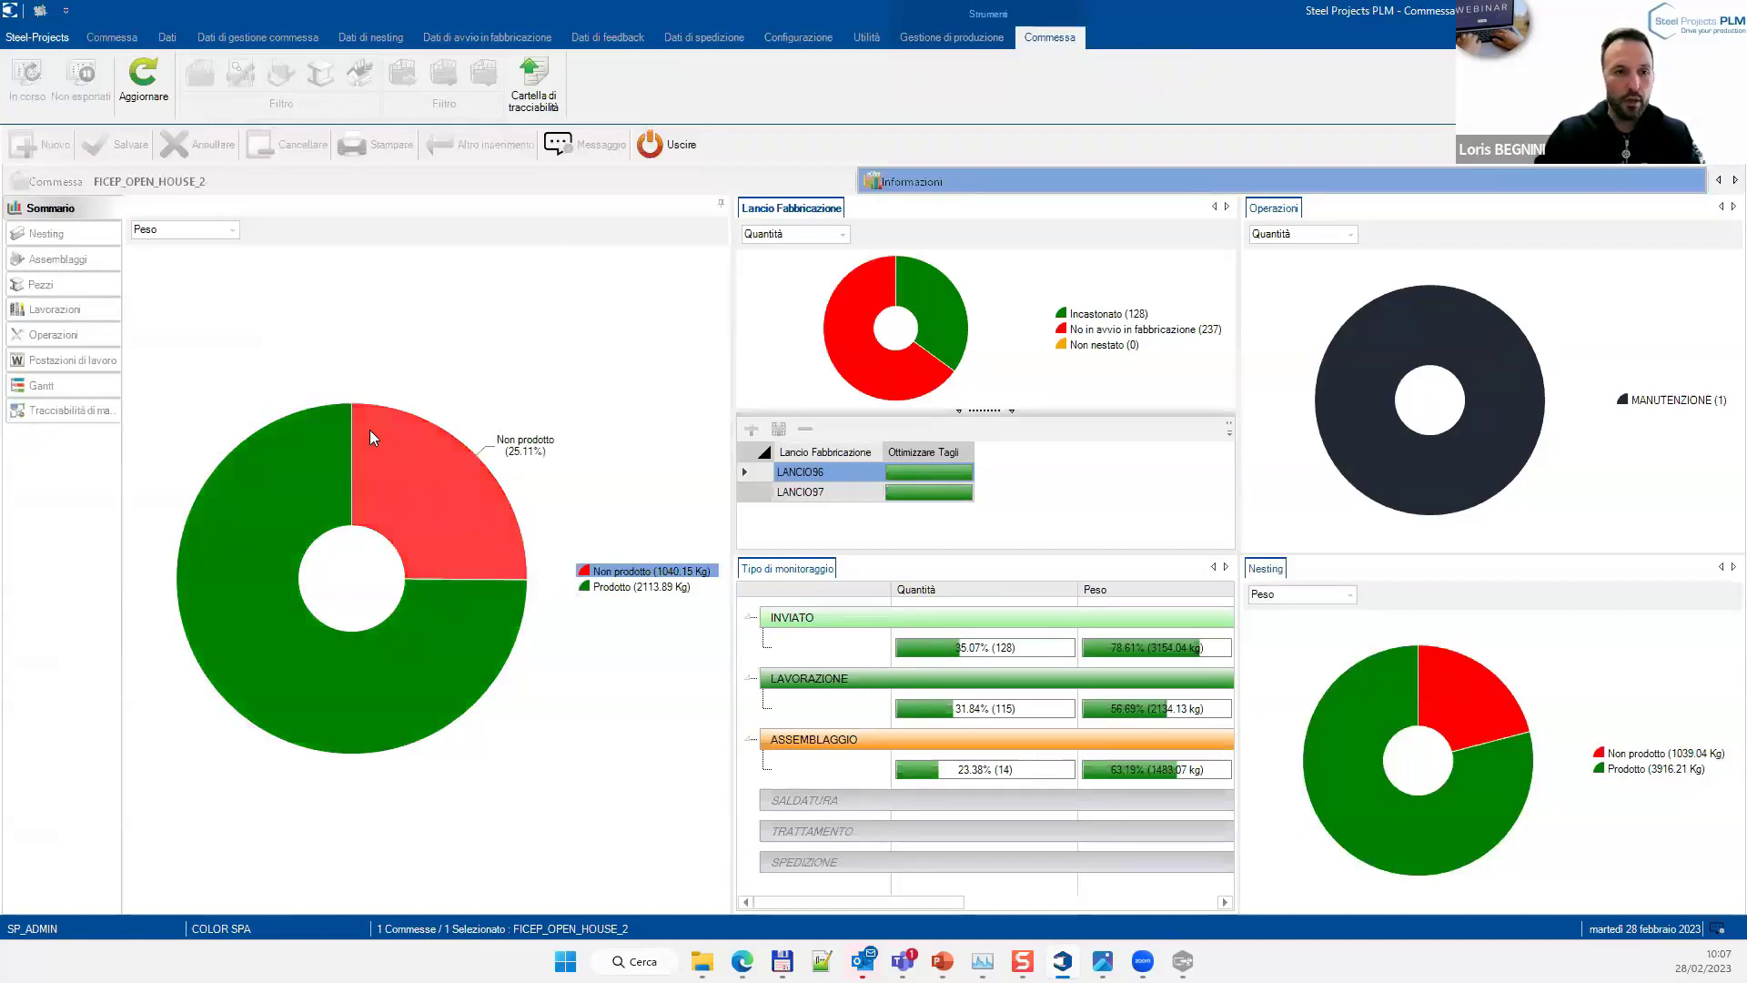
mouse_move(183, 211)
mouse_down()
mouse_move(910, 510)
mouse_move(1013, 386)
mouse_move(937, 546)
mouse_move(165, 213)
mouse_up()
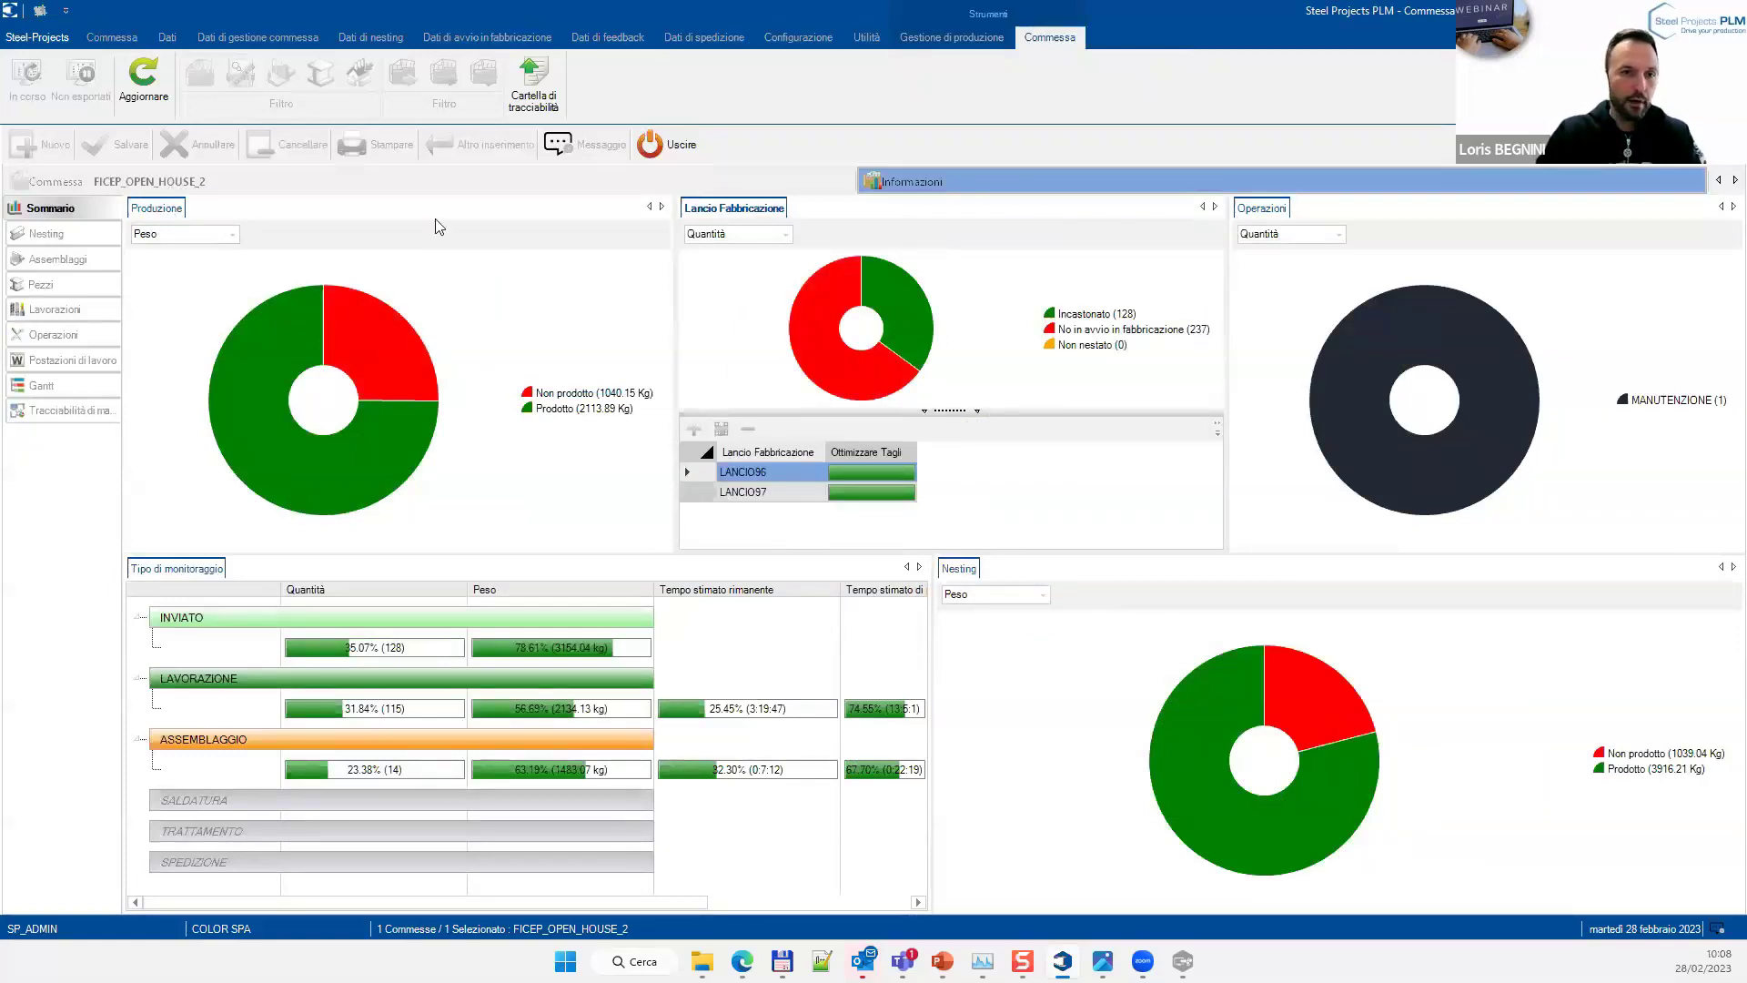
click(218, 497)
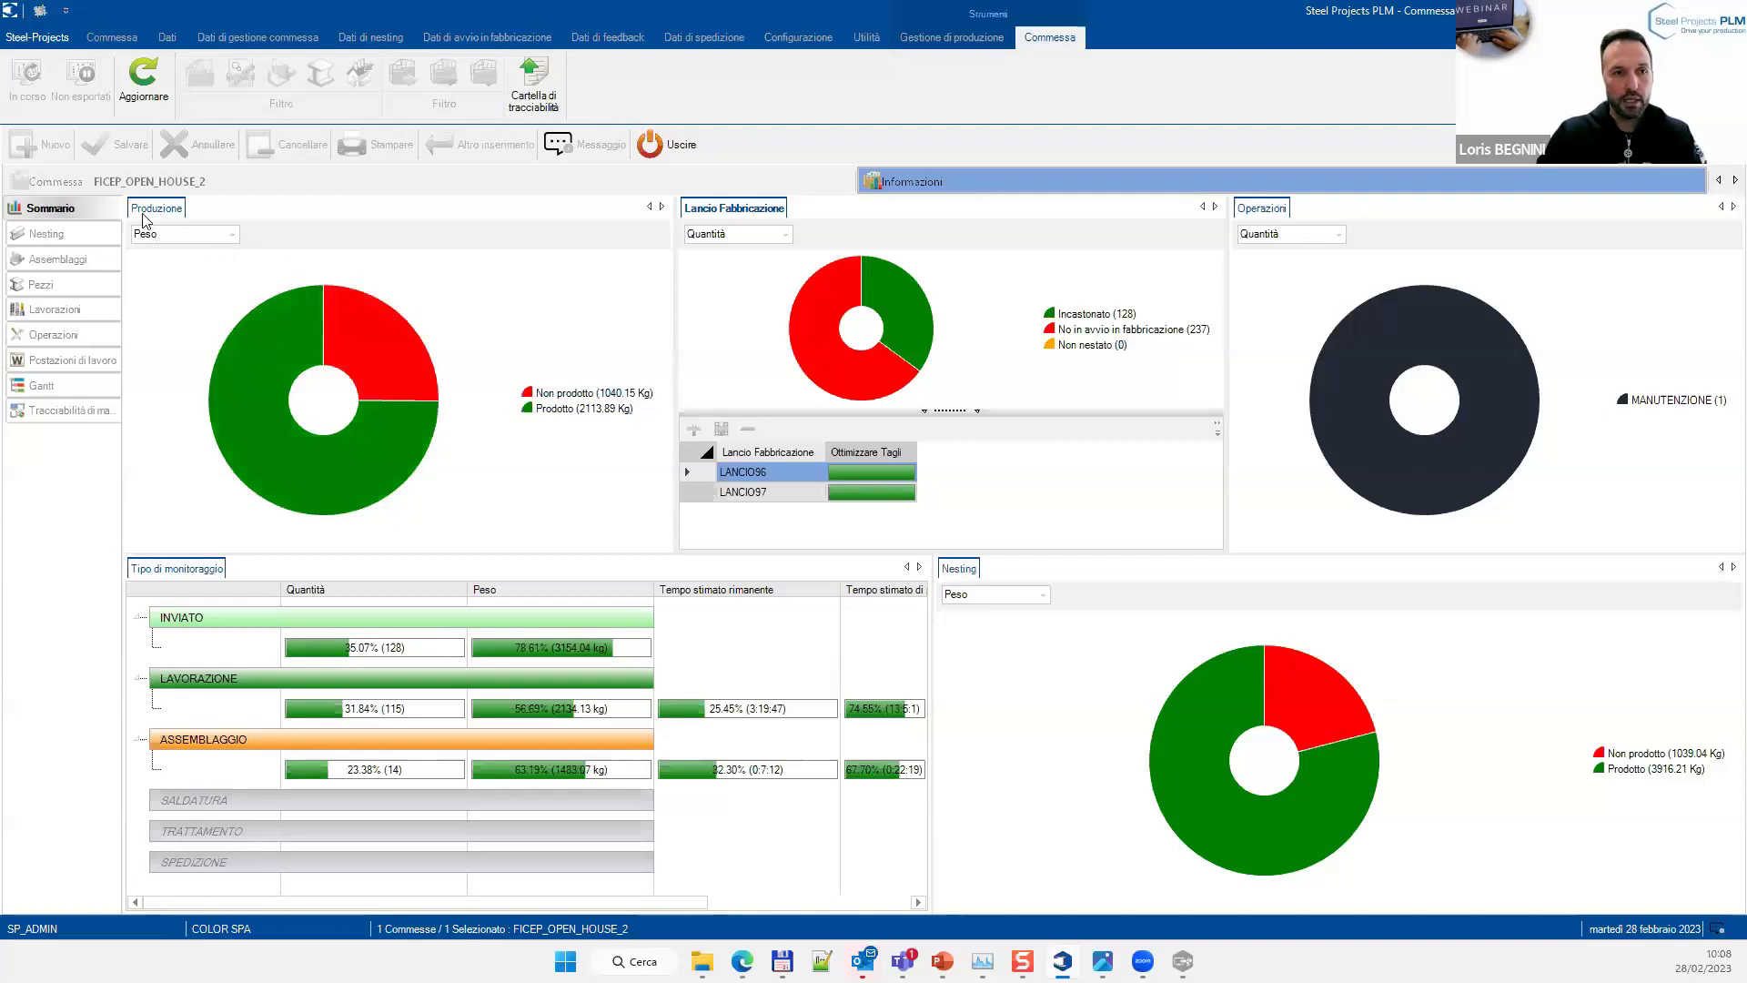
mouse_move(327, 460)
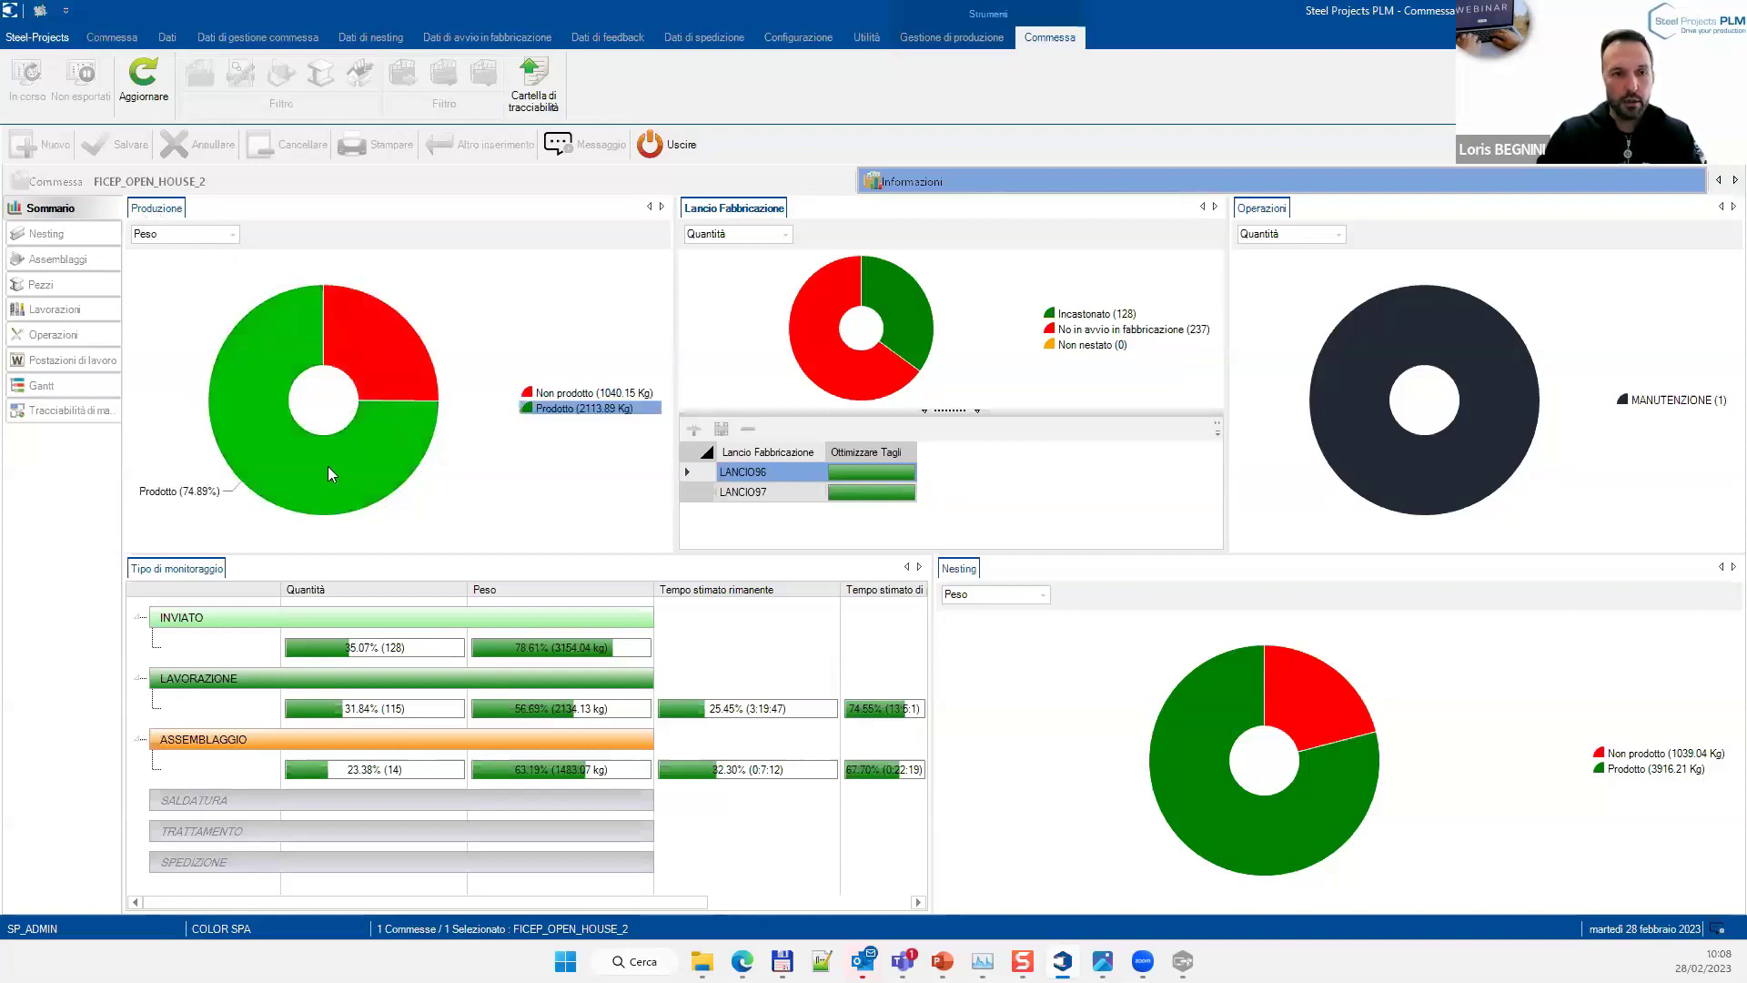
Switch the Produzione pie to Quantità, try Tempo, then return to Quantità (17 vs 111)
click(178, 236)
click(153, 252)
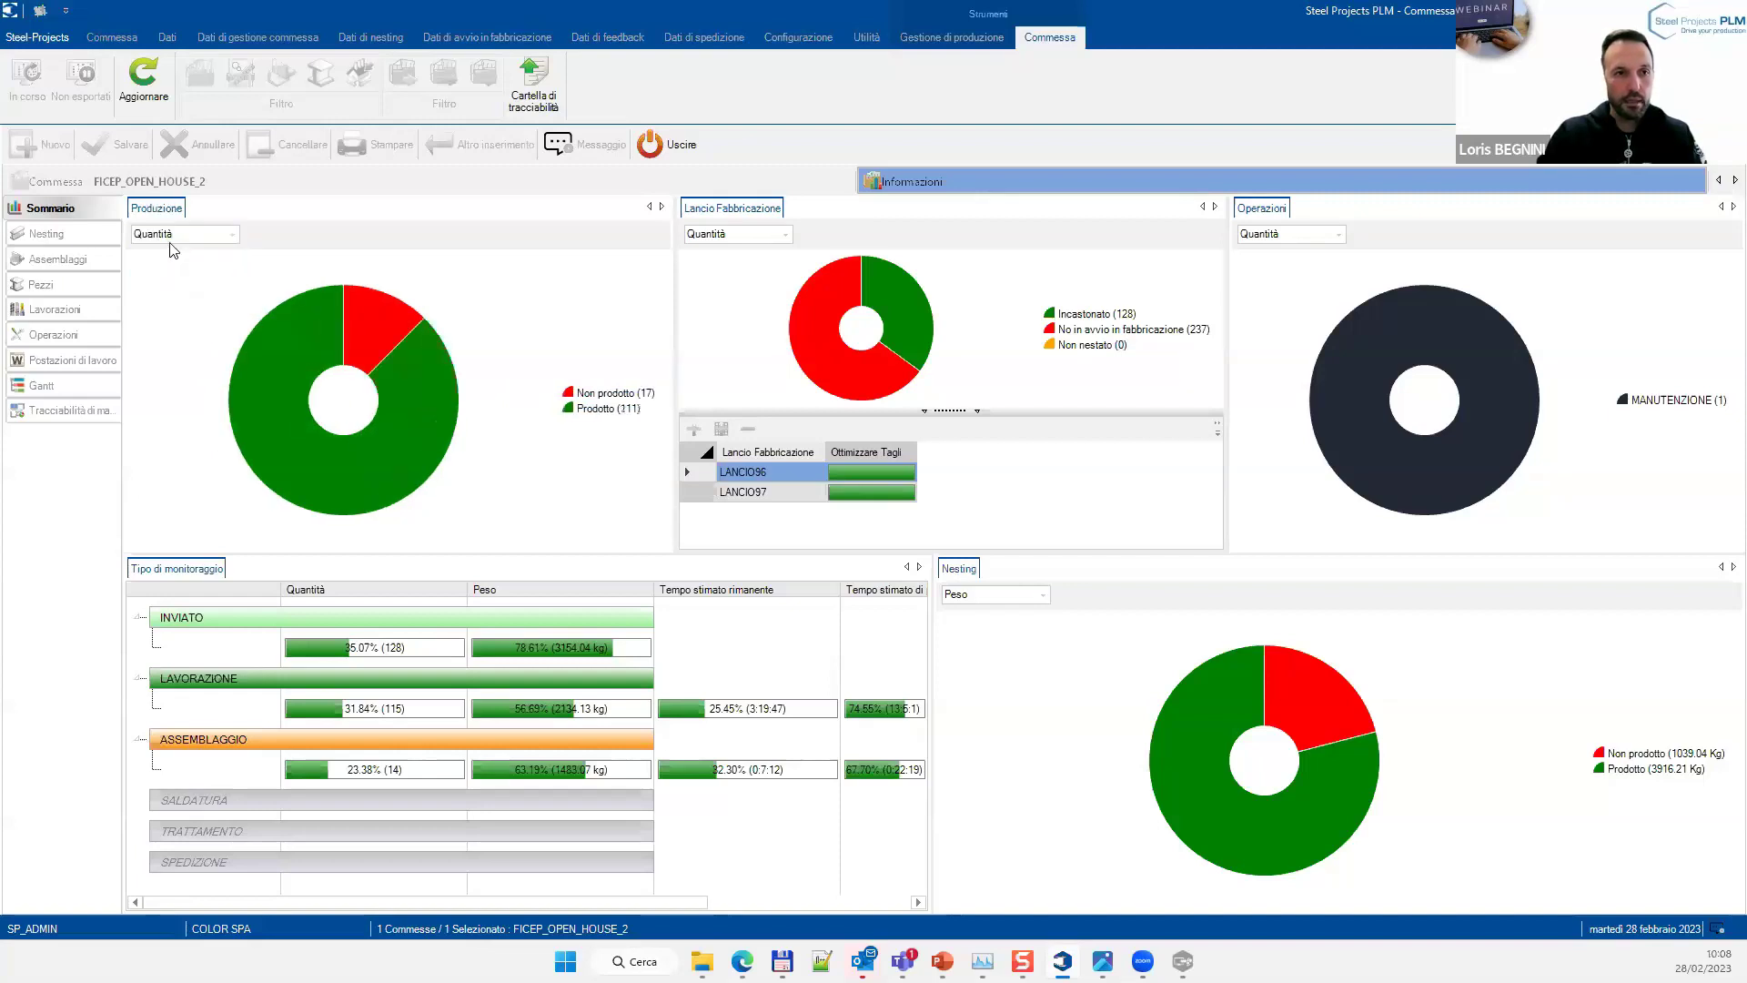
click(170, 238)
click(163, 280)
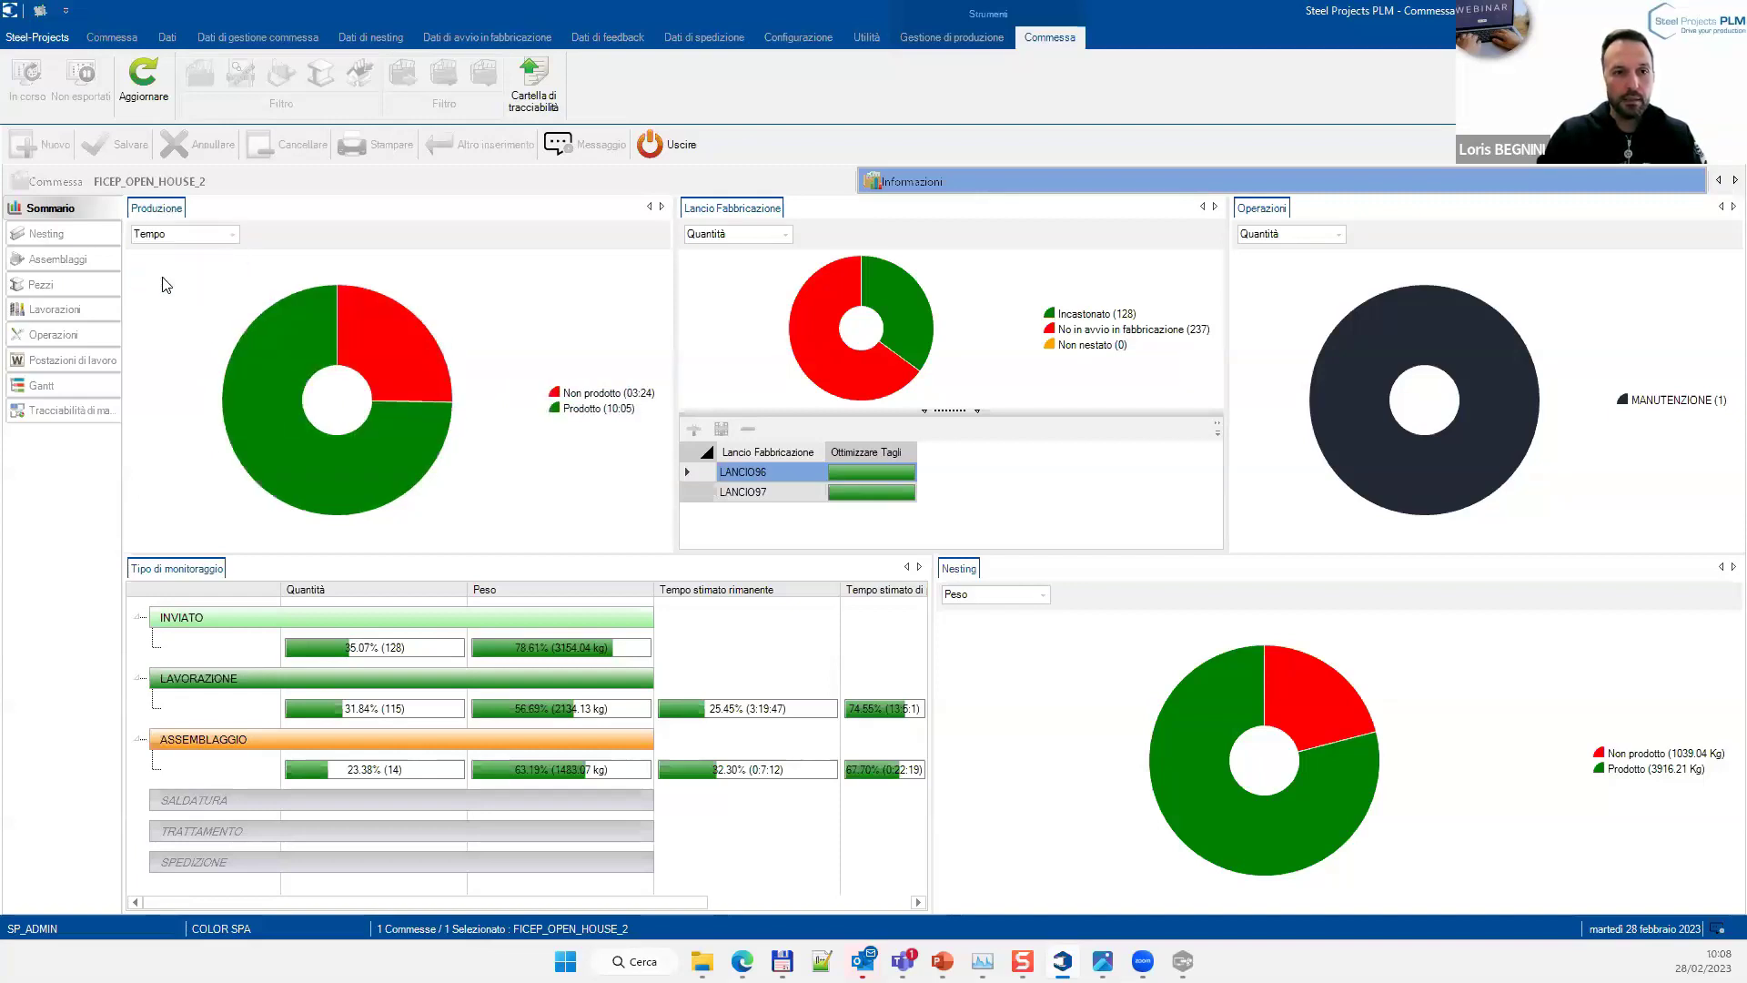
click(178, 235)
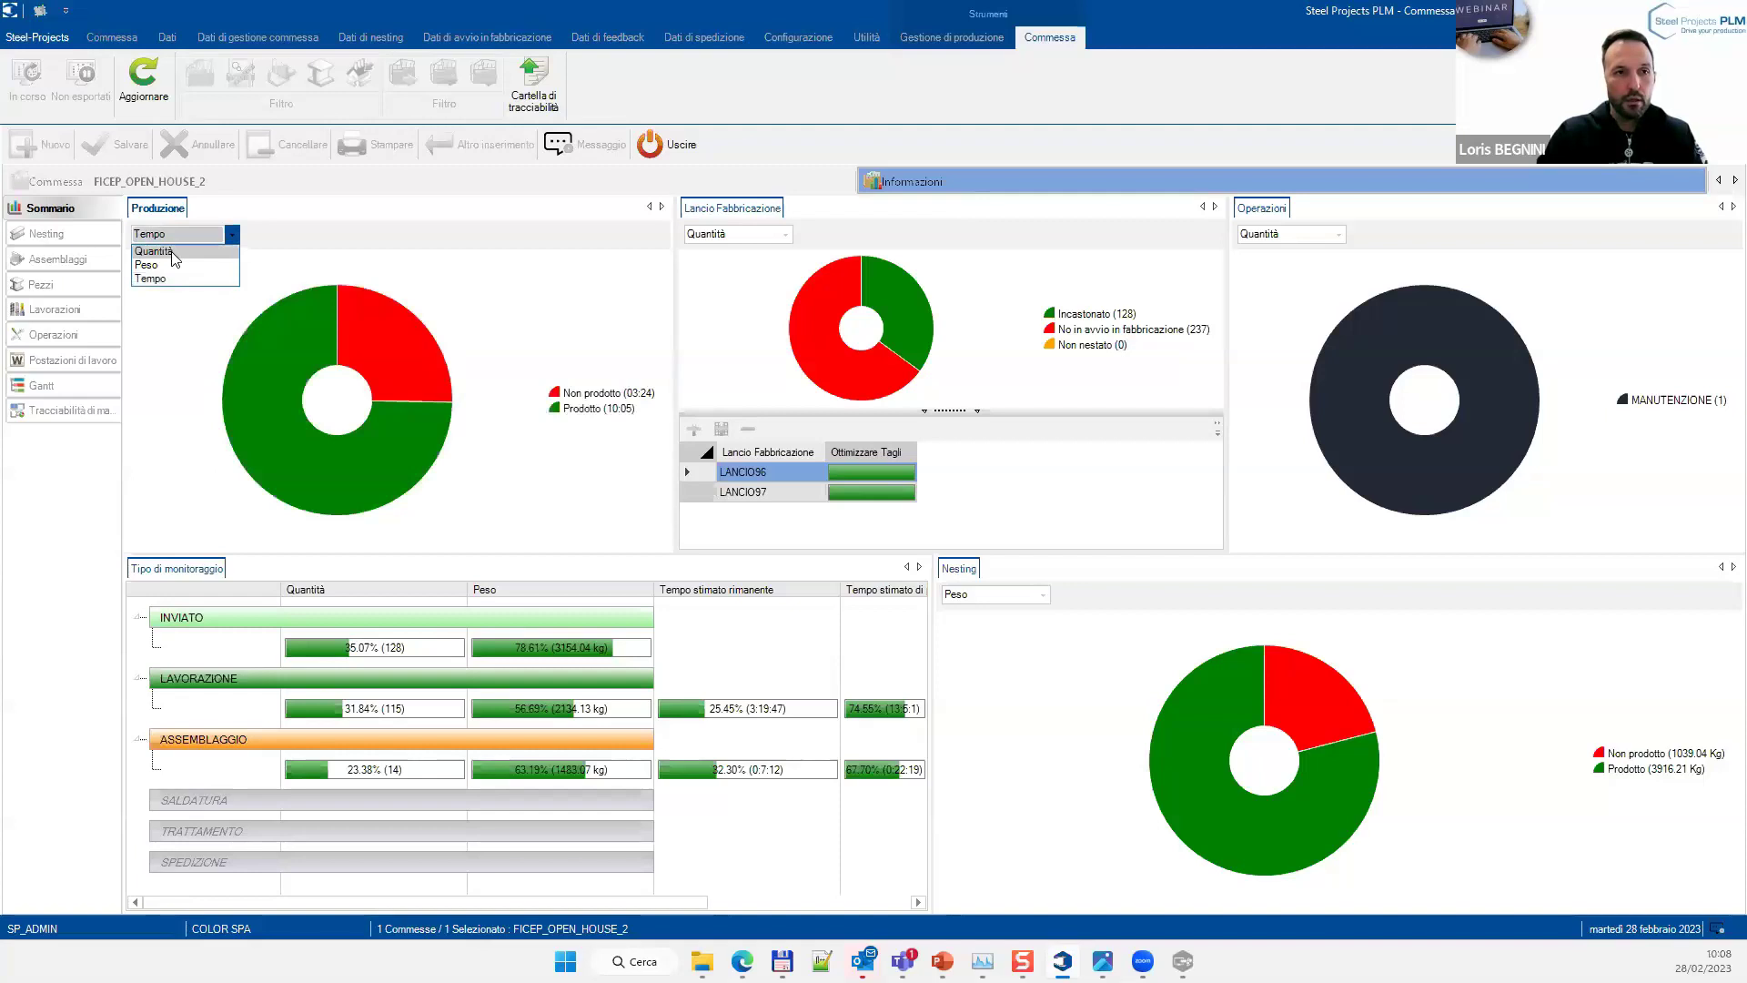
click(173, 252)
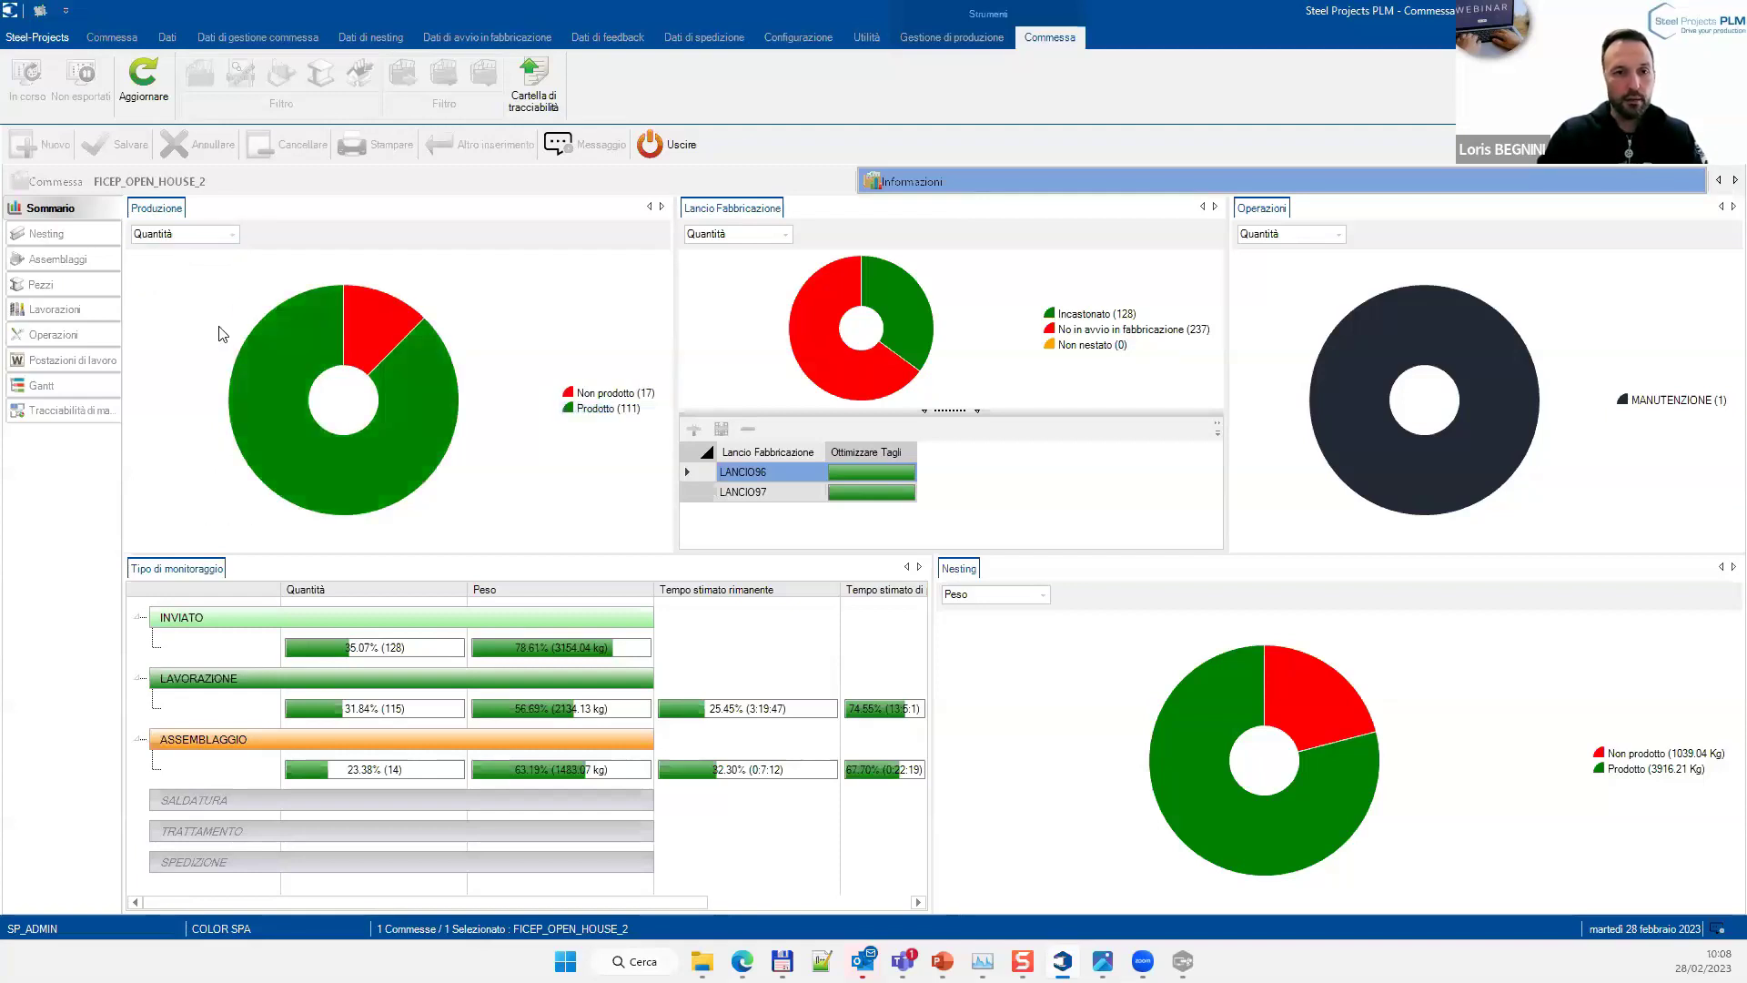
mouse_move(341, 503)
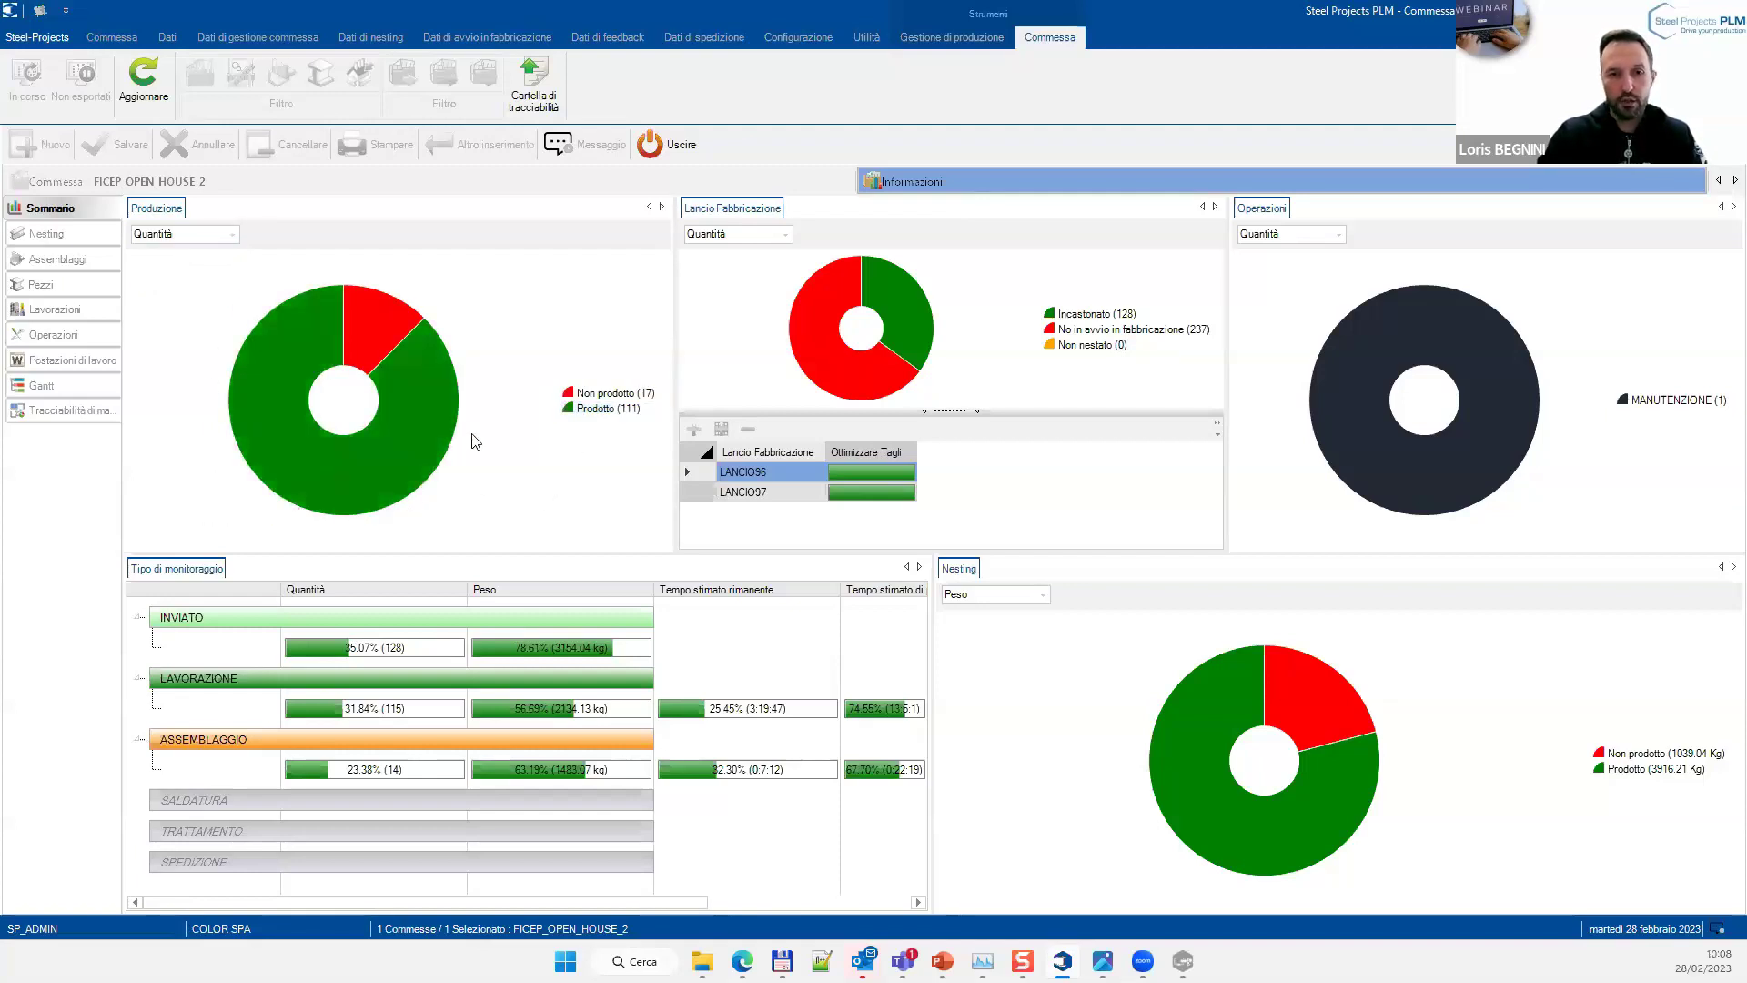
mouse_move(641, 404)
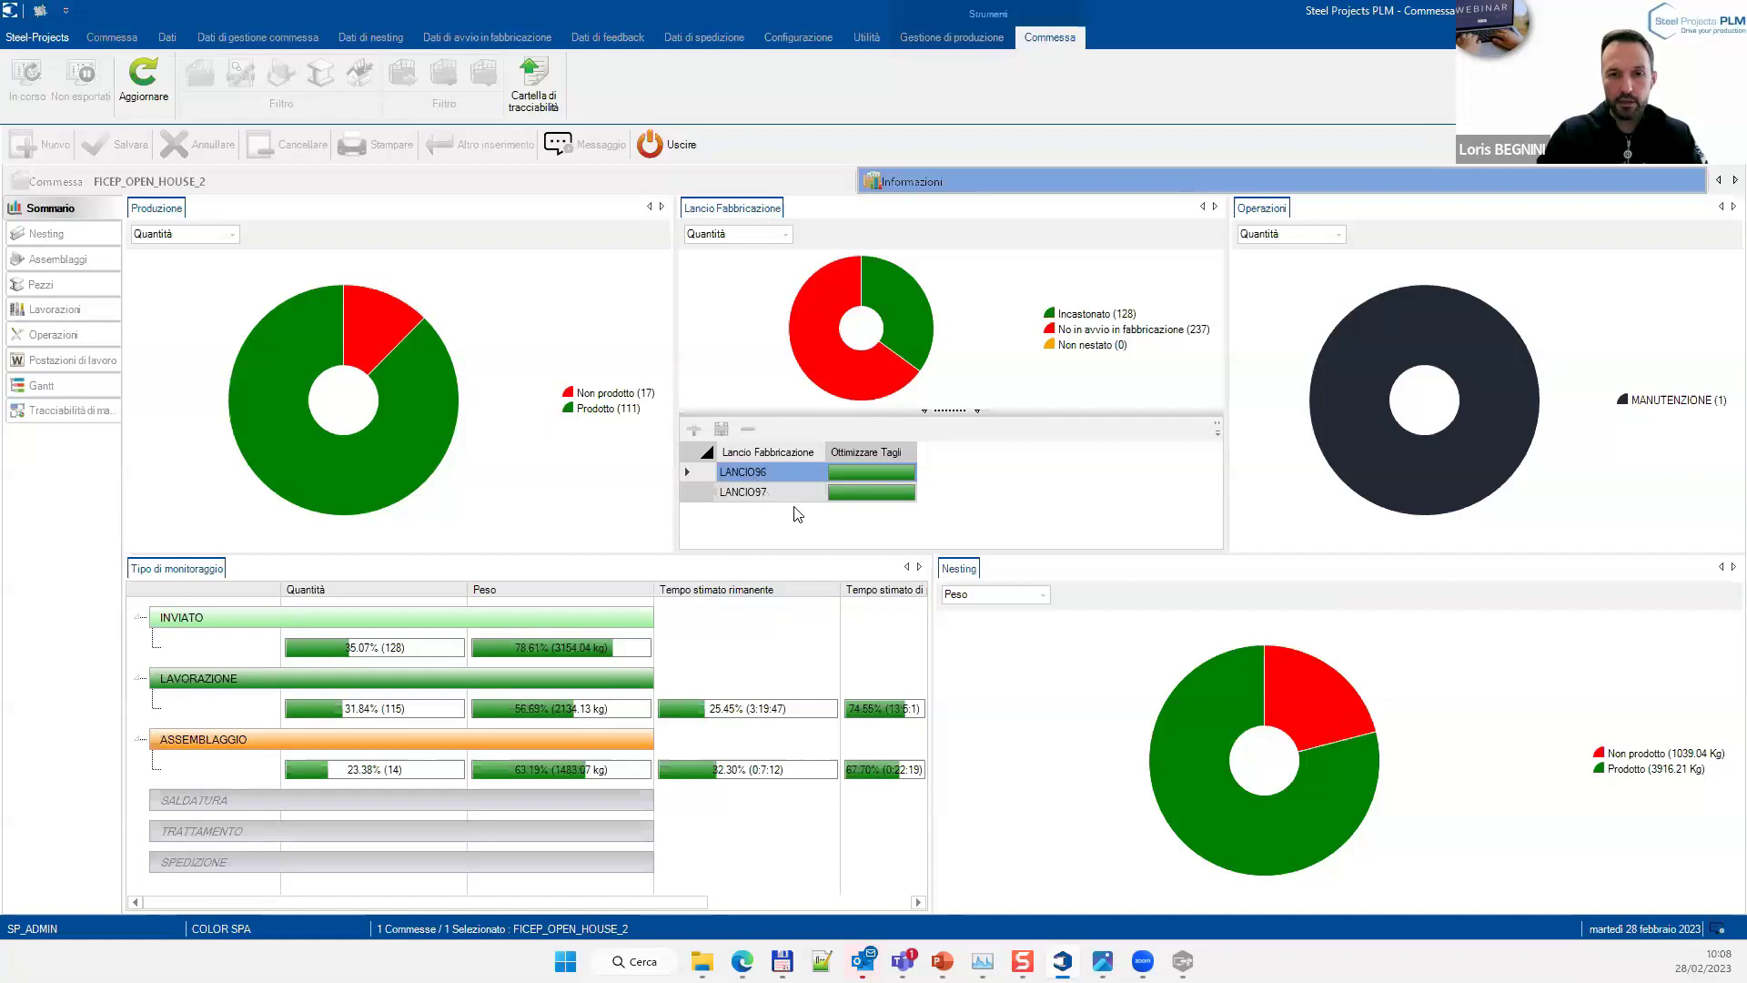
Show the Lancio Fabbricazione chart by Peso: 3154.04 kg nested, 858.00 kg not launched
click(890, 331)
click(756, 238)
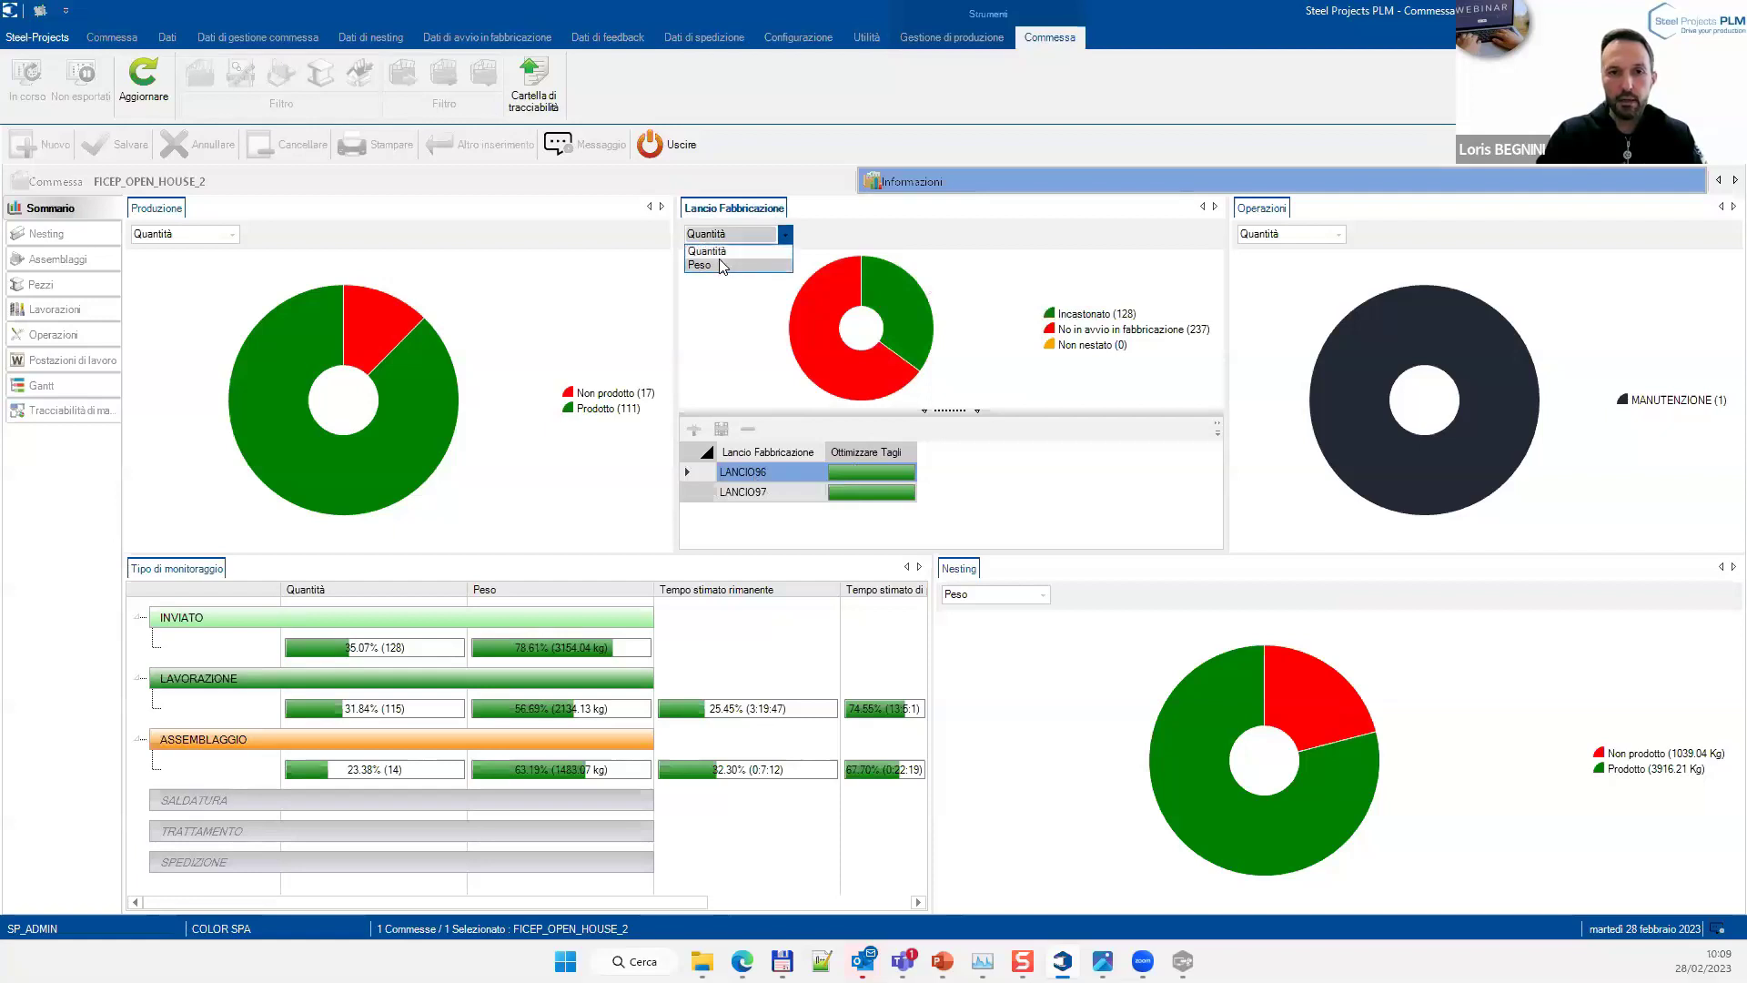
click(723, 263)
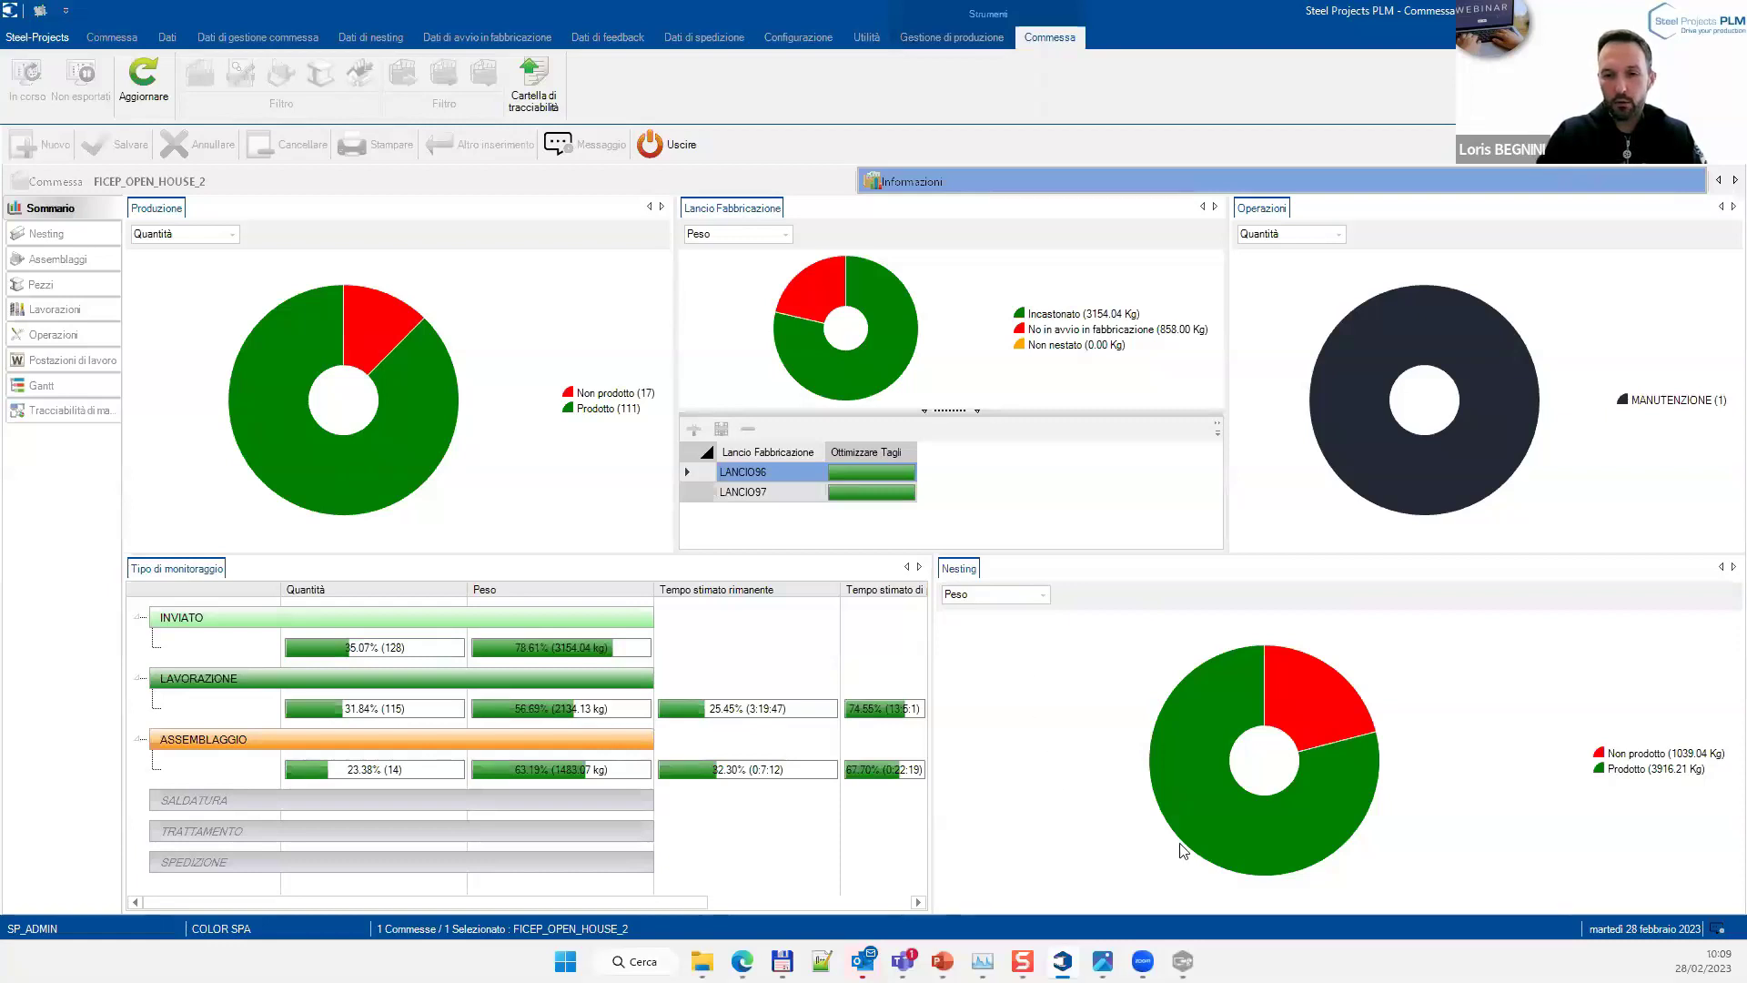
Set the Nesting chart to Quantità (2 not produced, 5 produced) and check INVIATO at 35.07%
mouse_move(1232, 846)
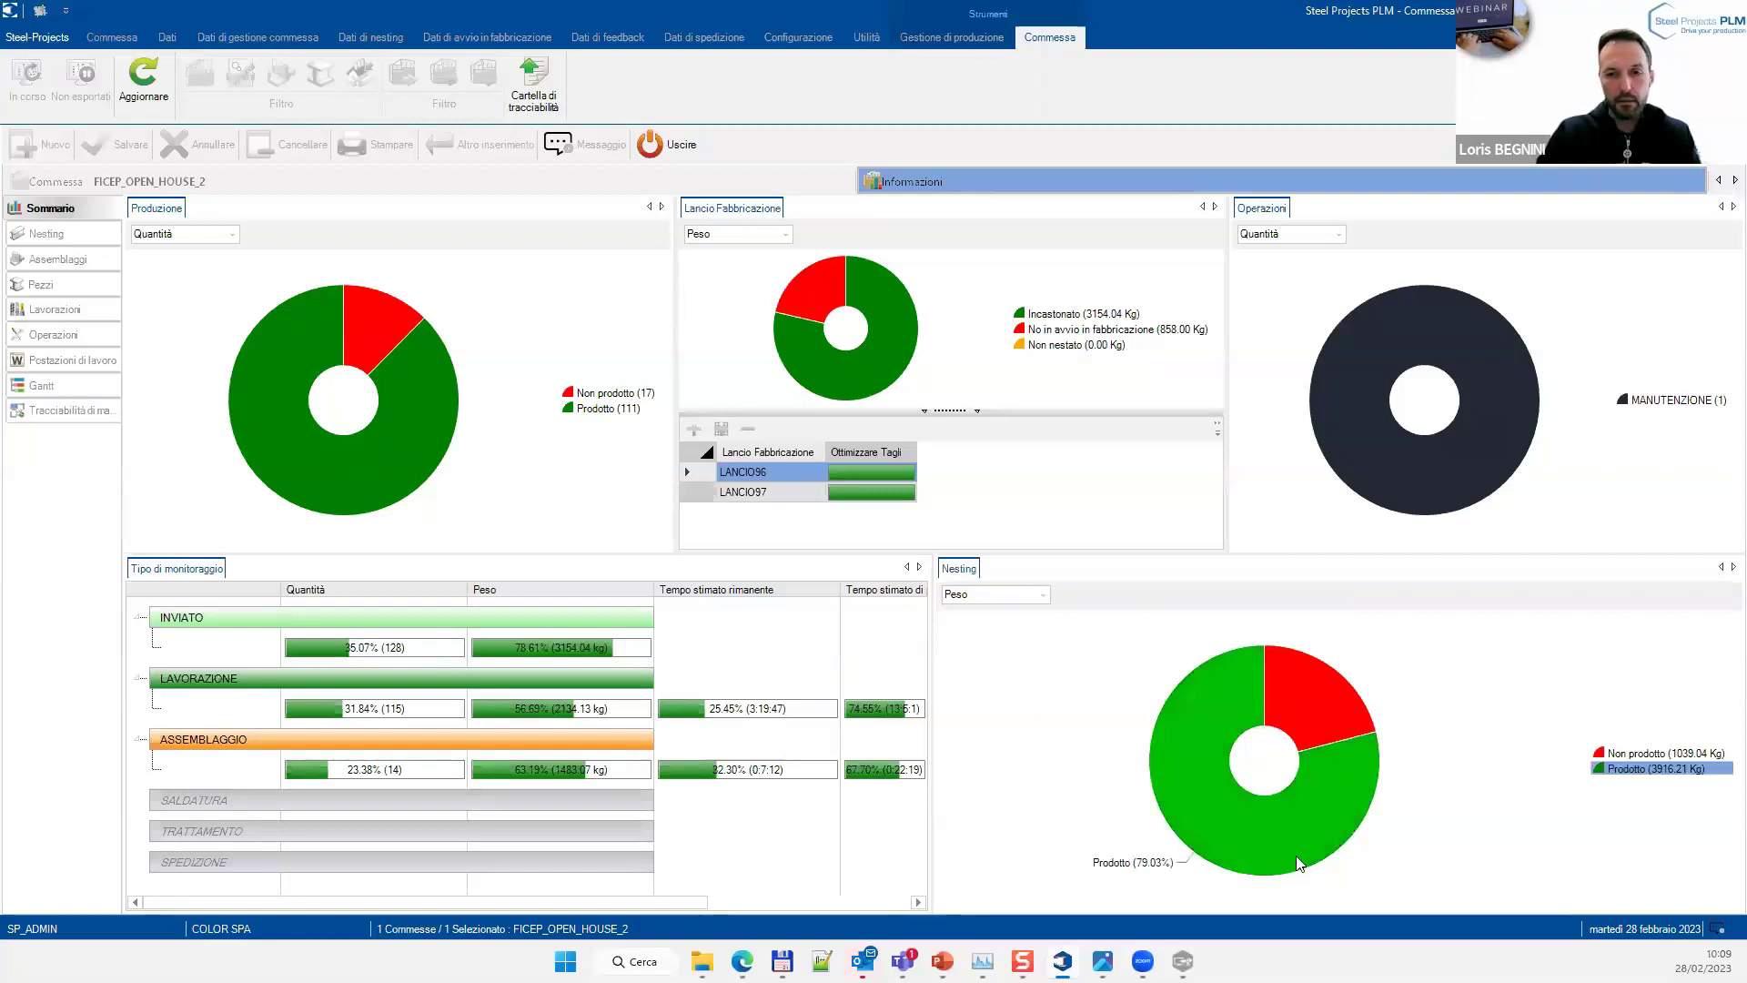
click(1042, 594)
click(987, 618)
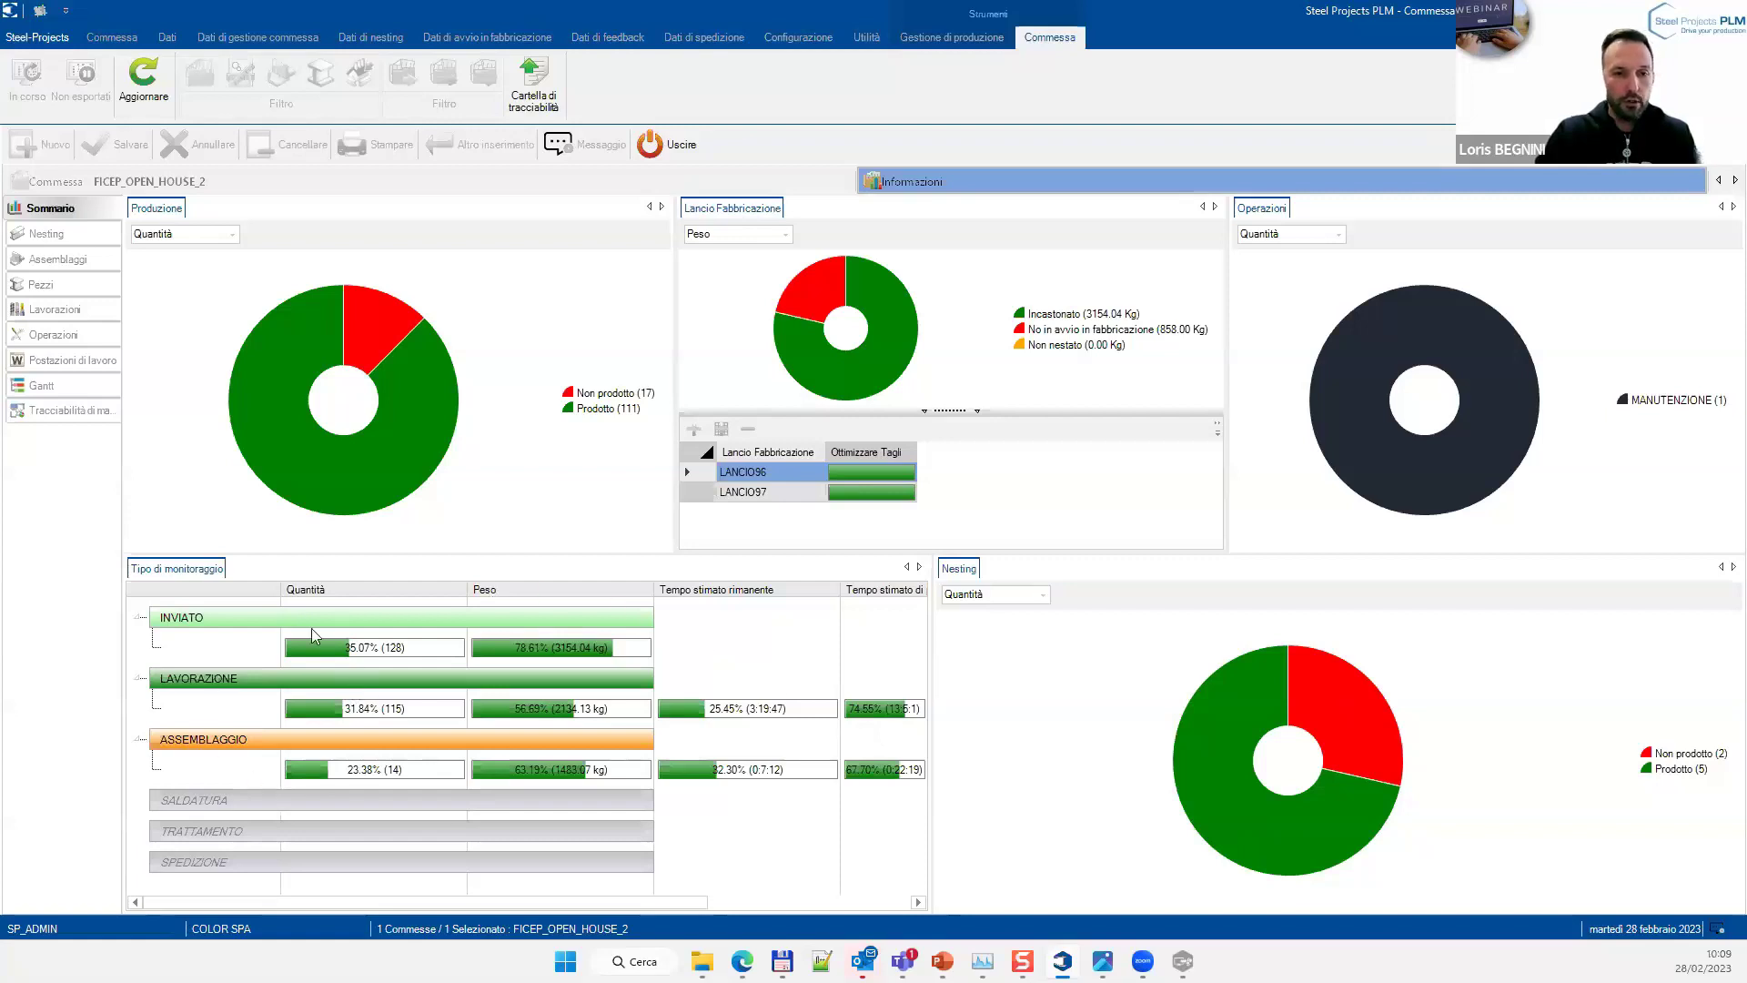
mouse_move(334, 643)
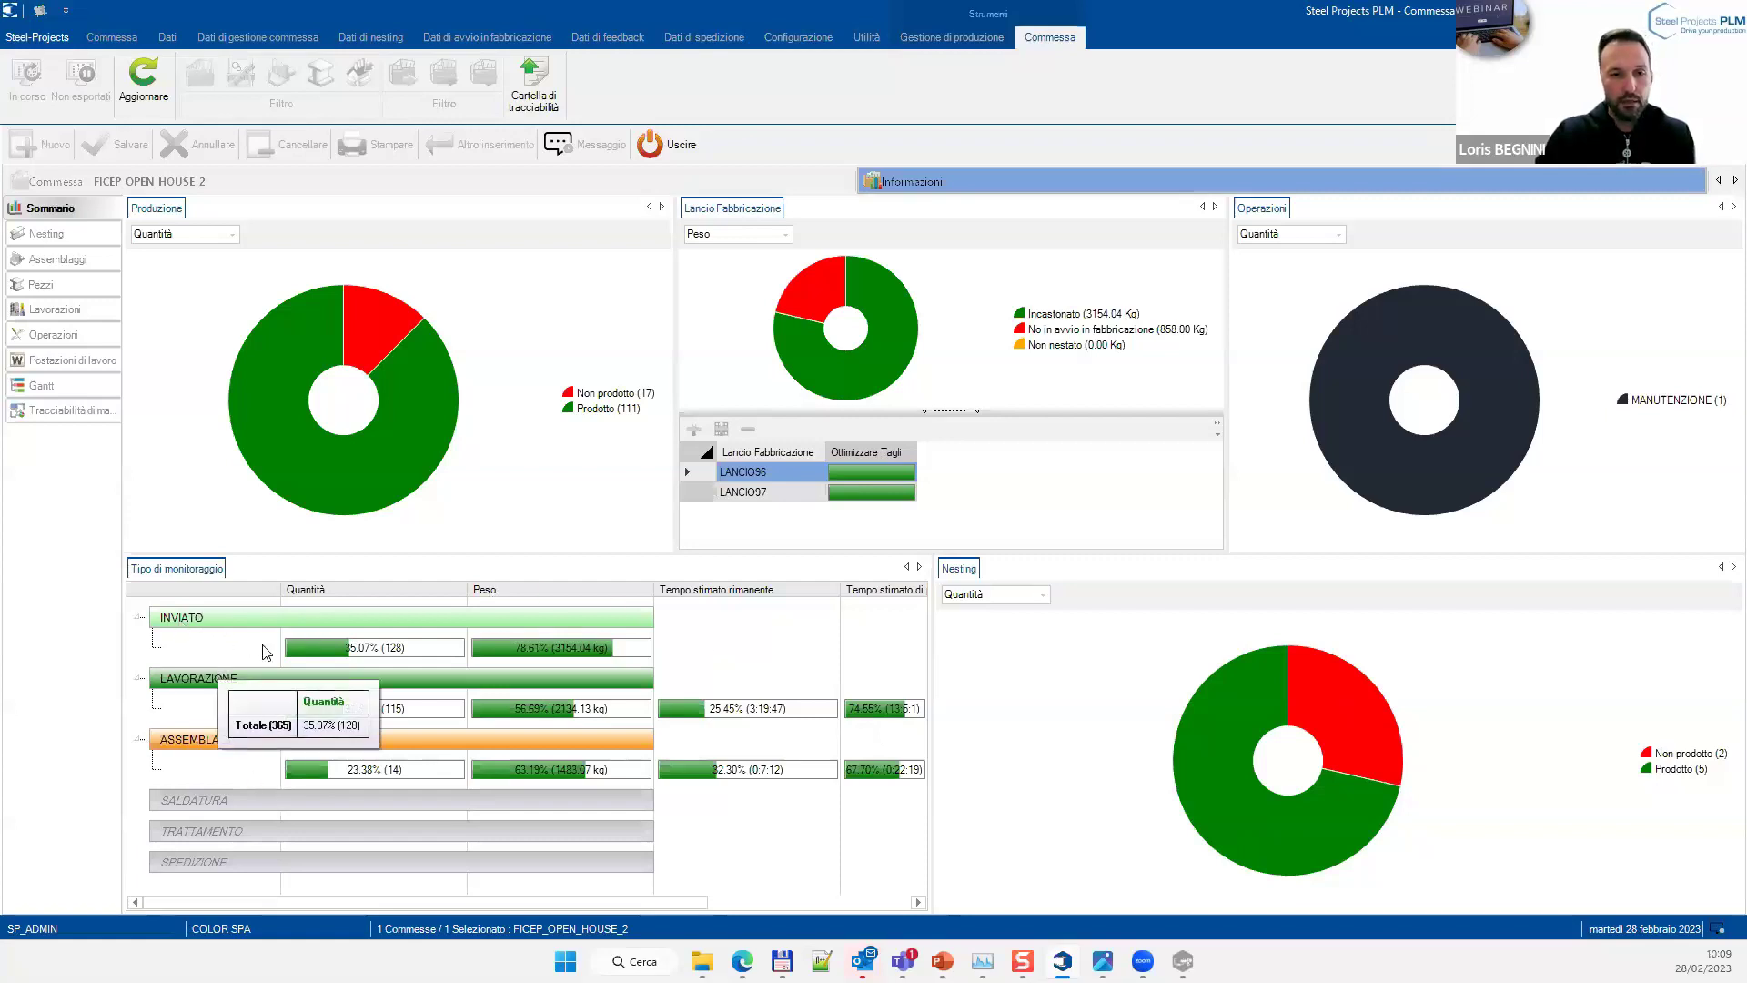
mouse_move(245, 684)
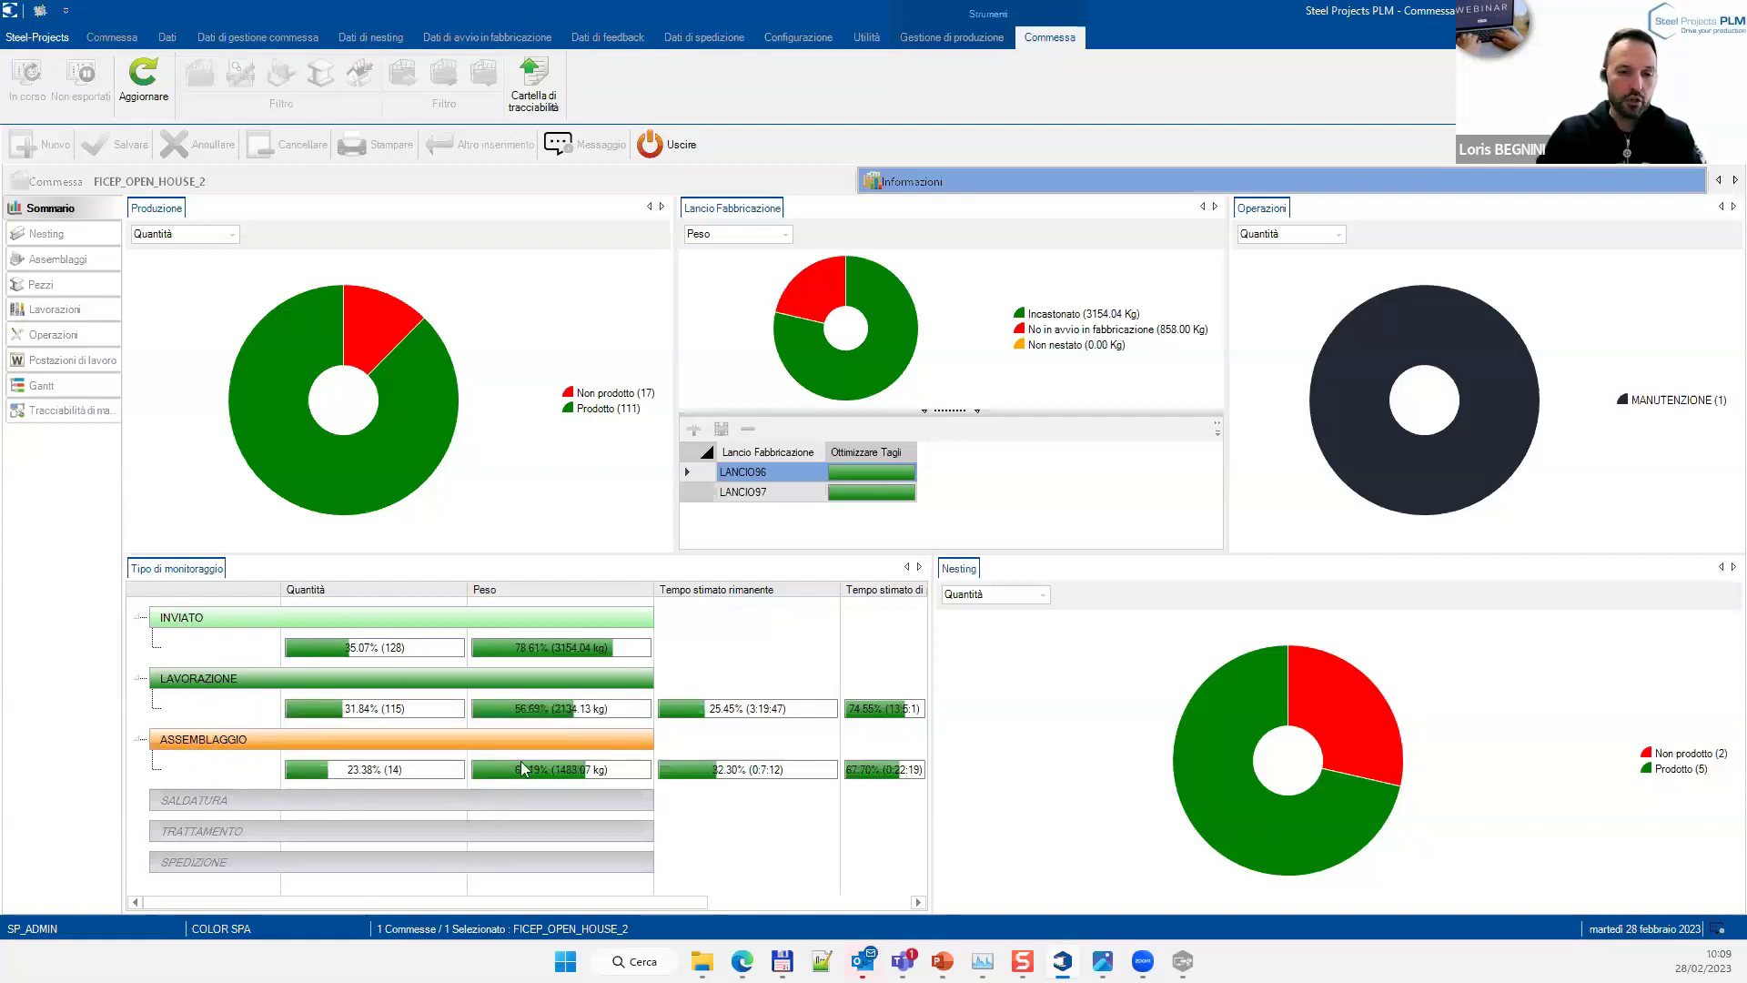
mouse_move(343, 362)
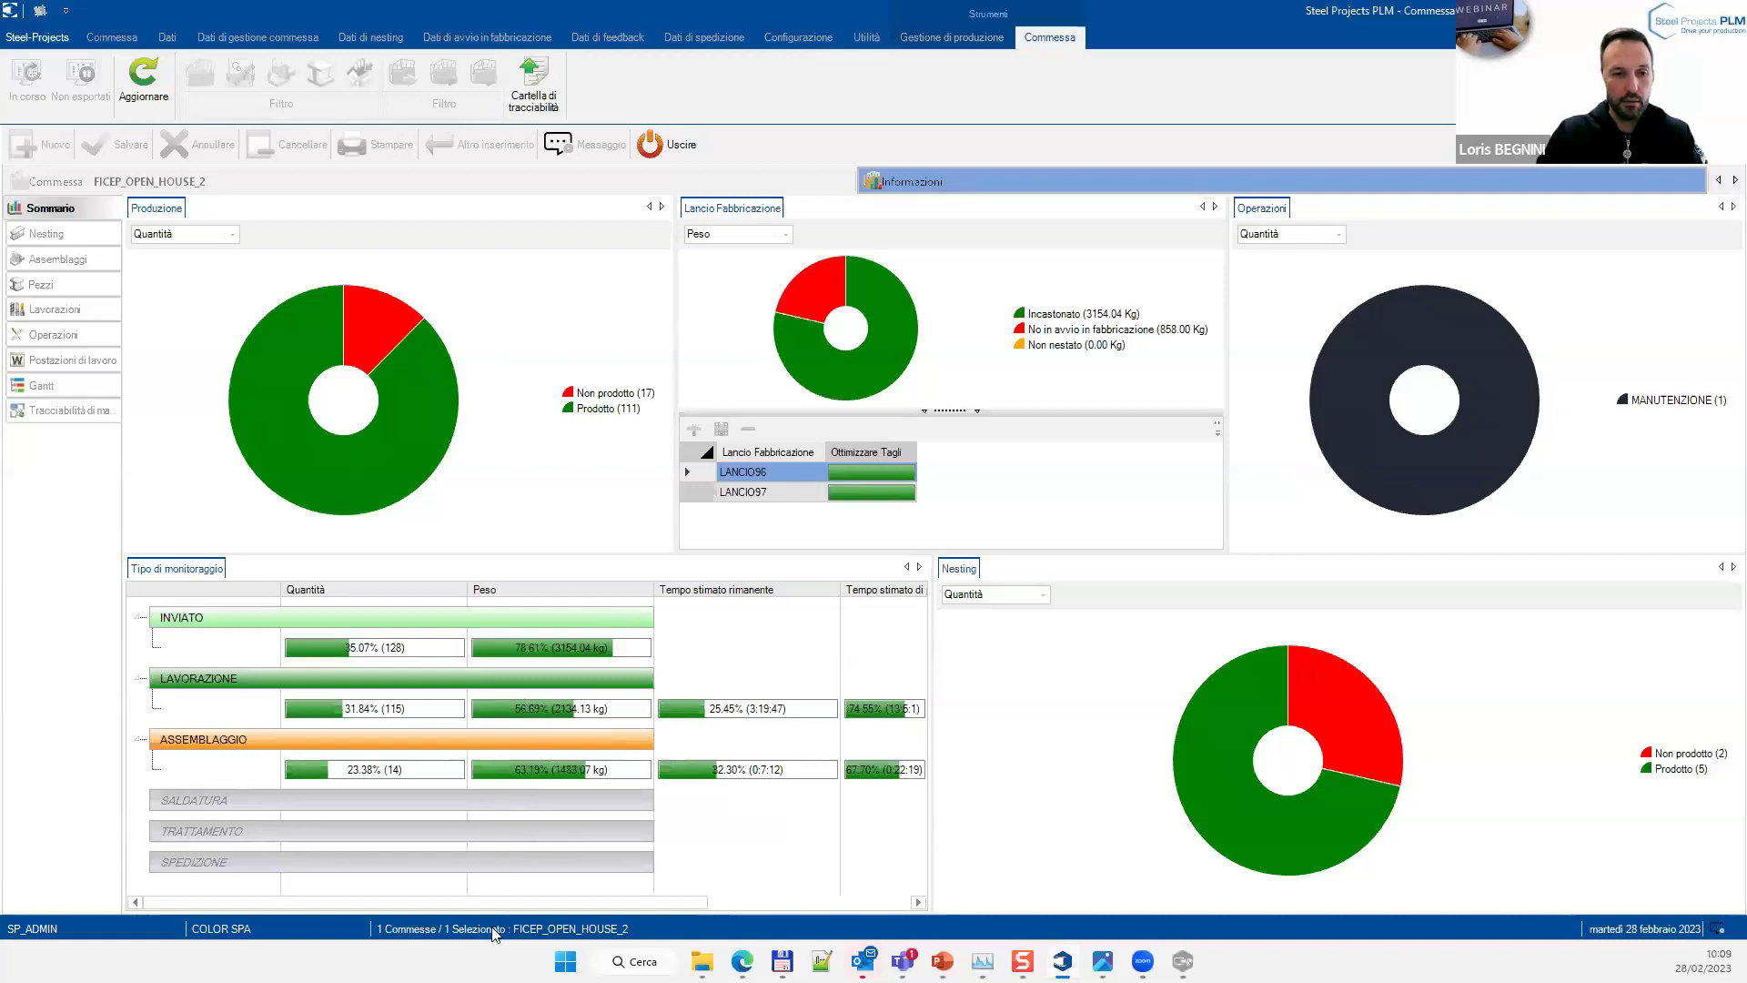
drag(392, 903, 595, 905)
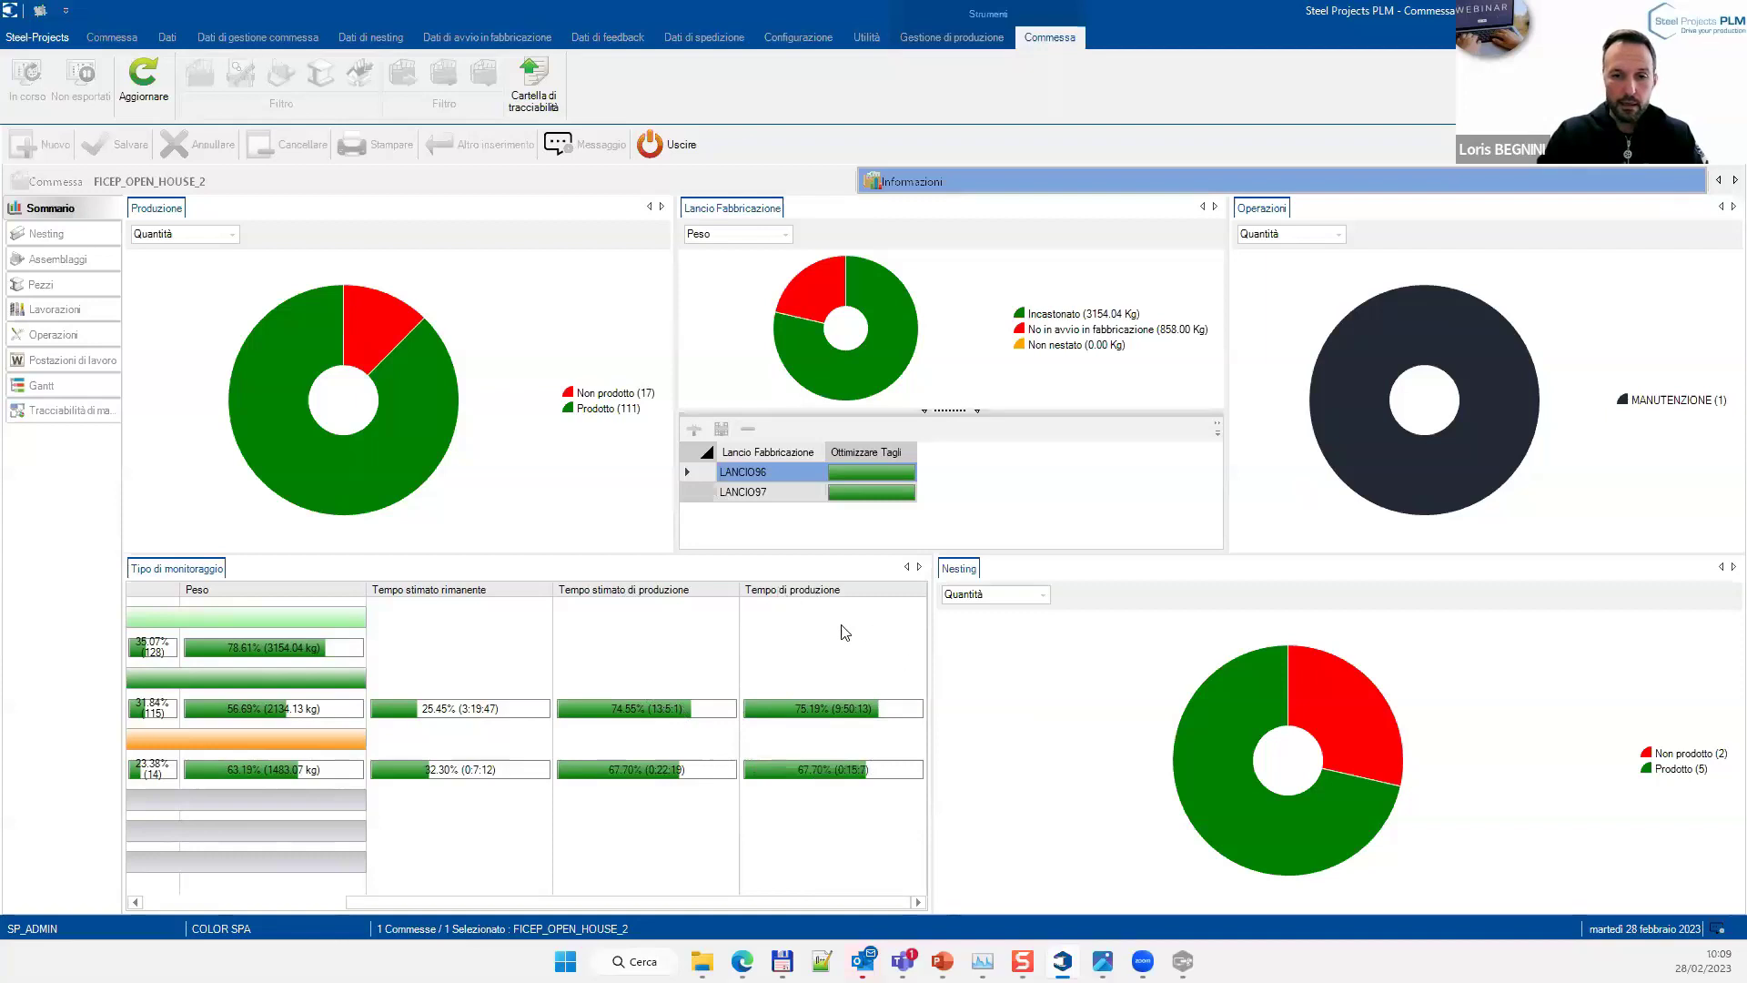
mouse_move(784, 800)
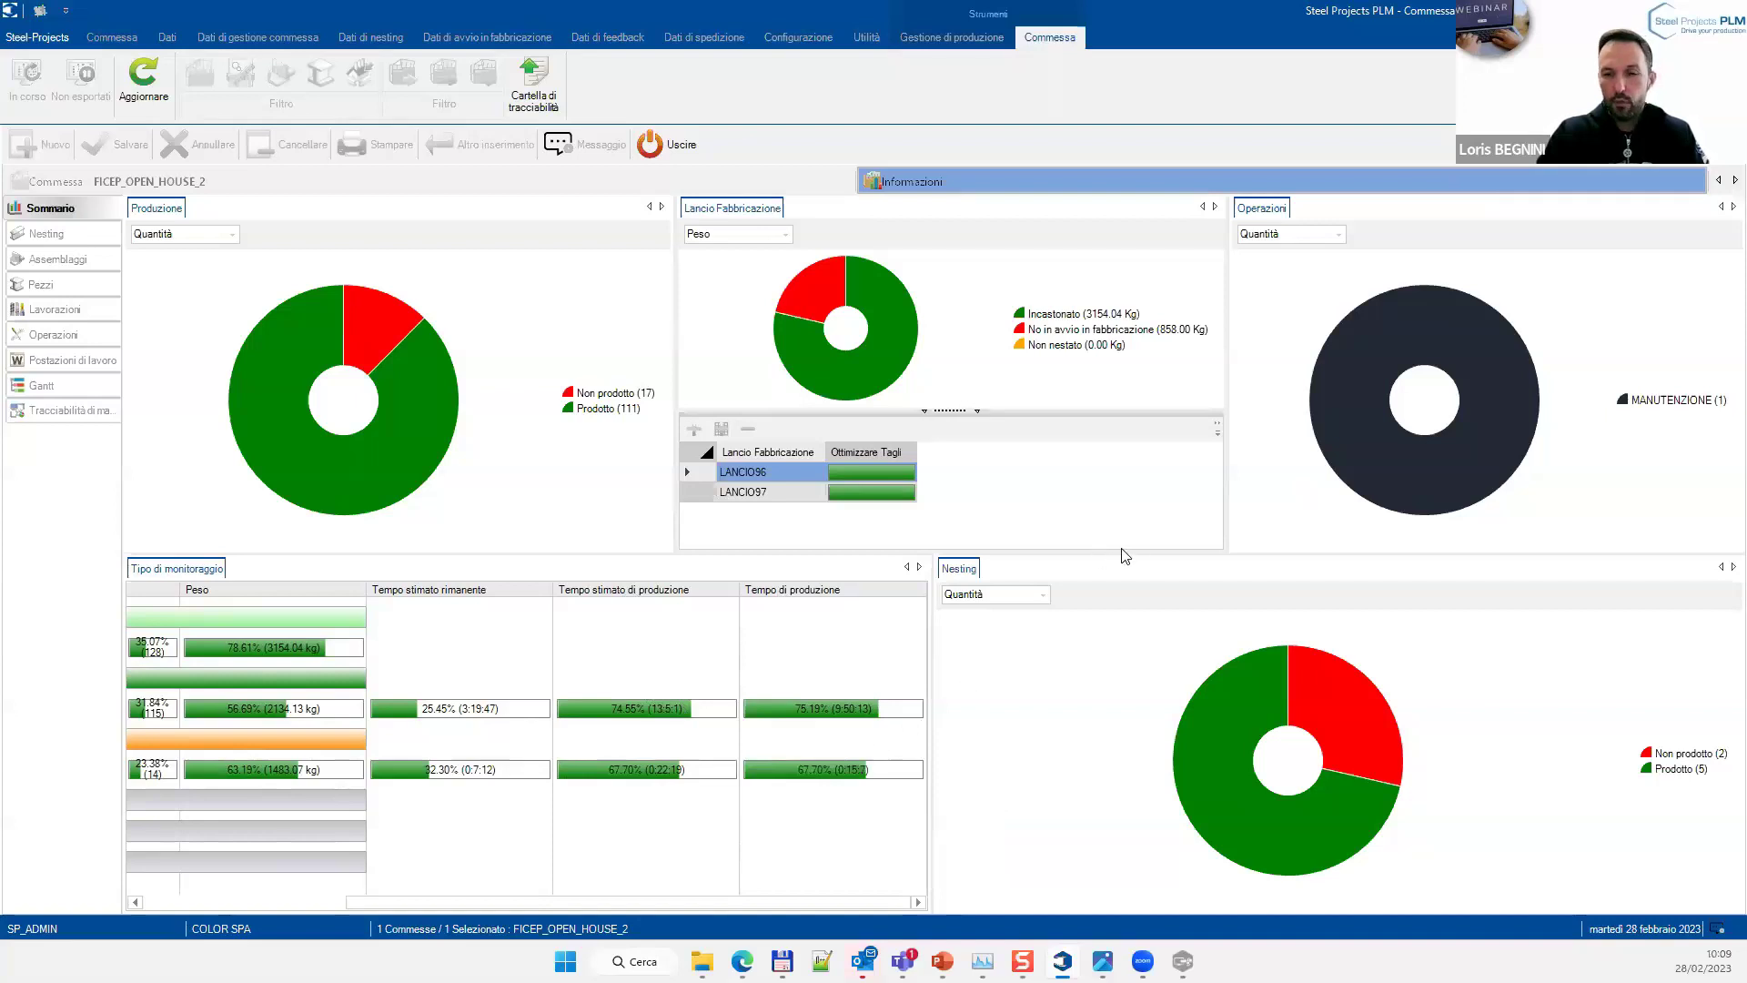
mouse_move(1338, 415)
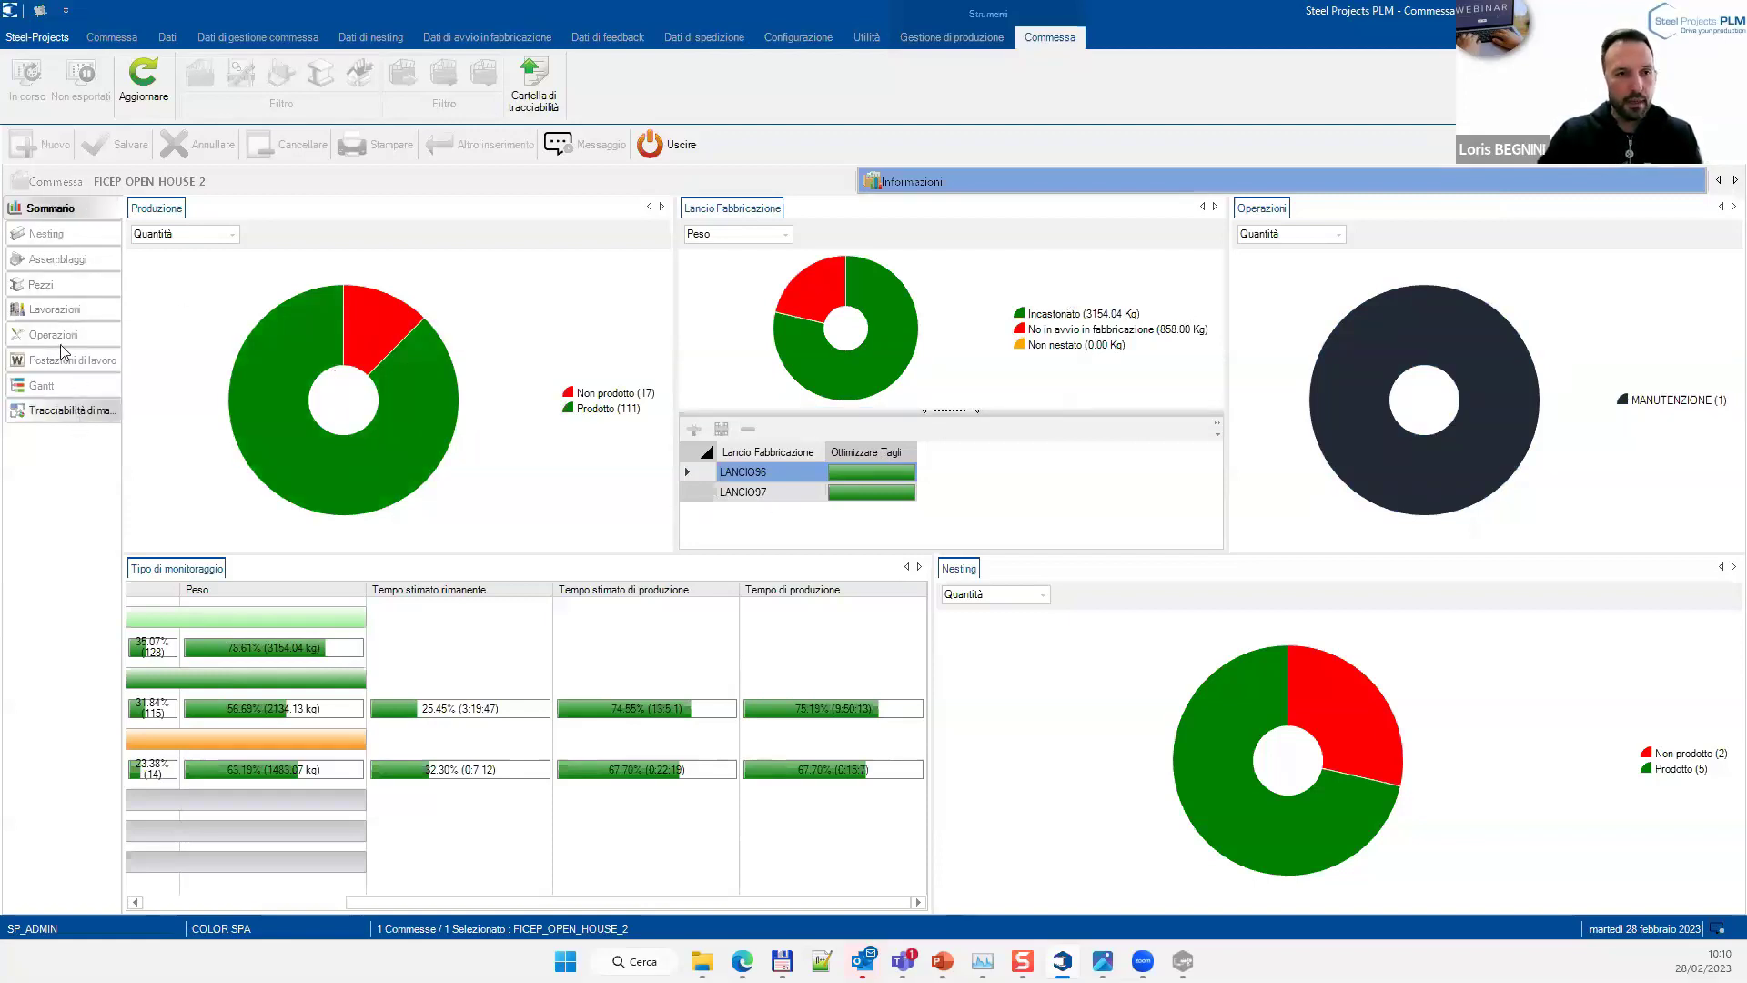
List the nesting bars, select the first LANCIO96 HEA180 bar, and scroll its feedback to Colata and Data Fine
click(46, 237)
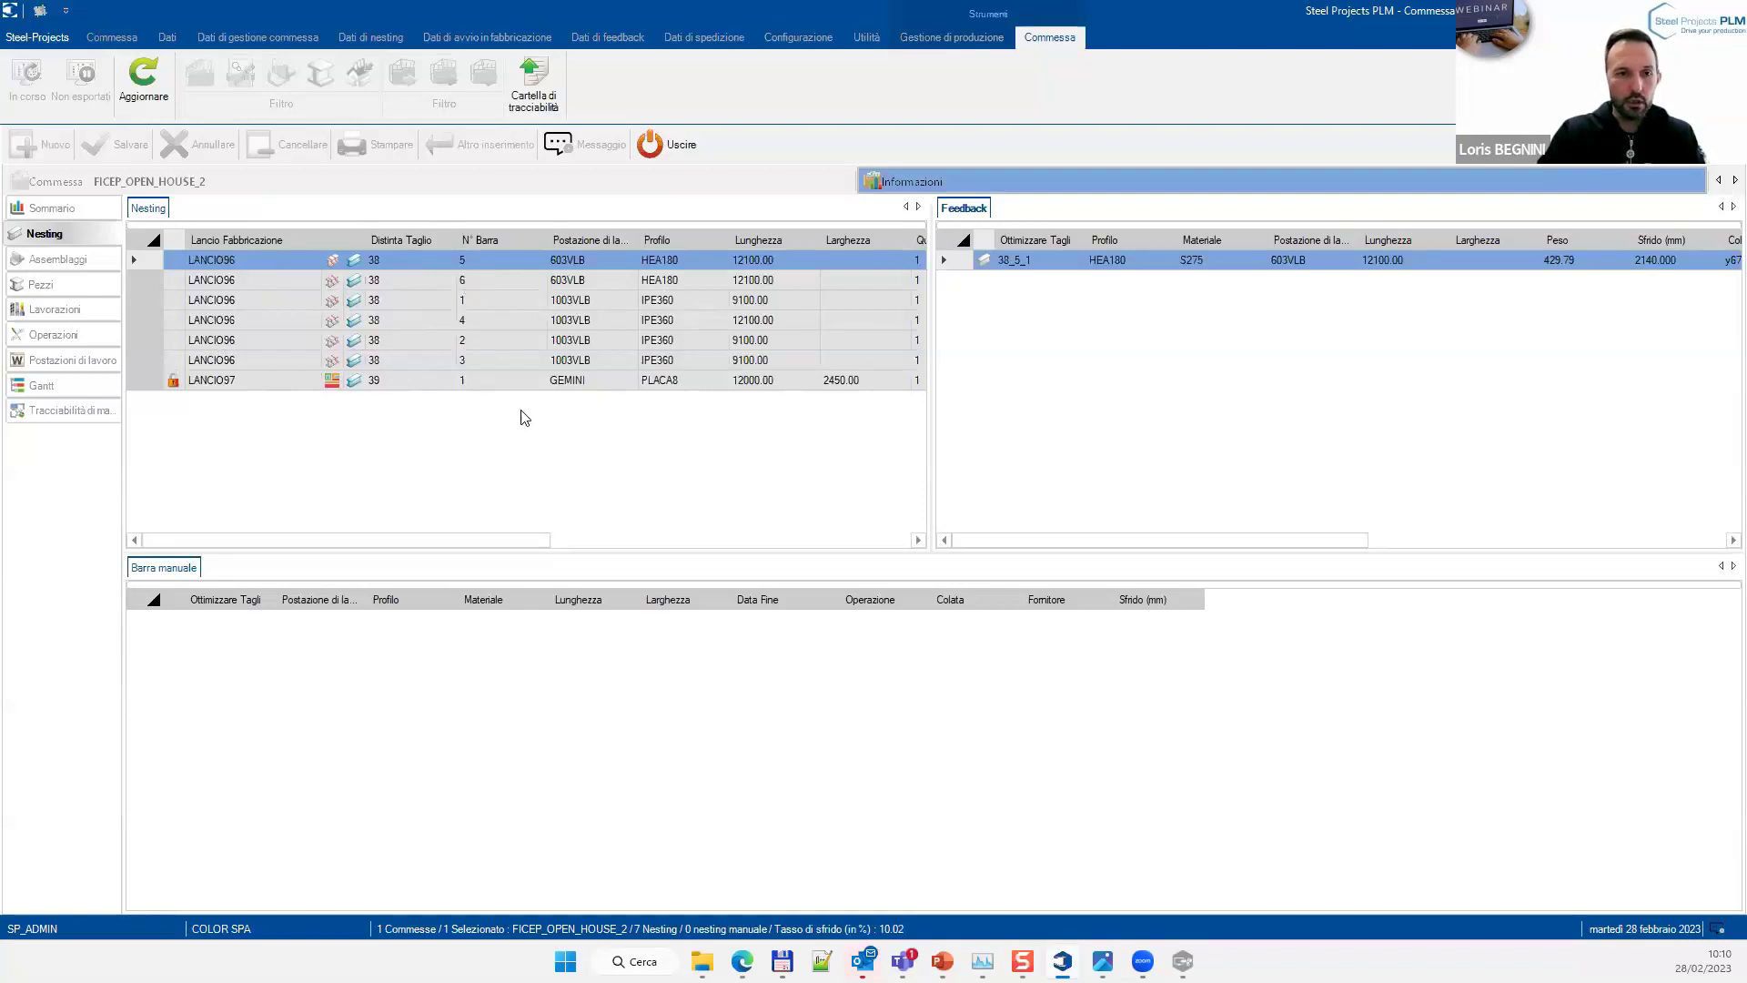
click(419, 267)
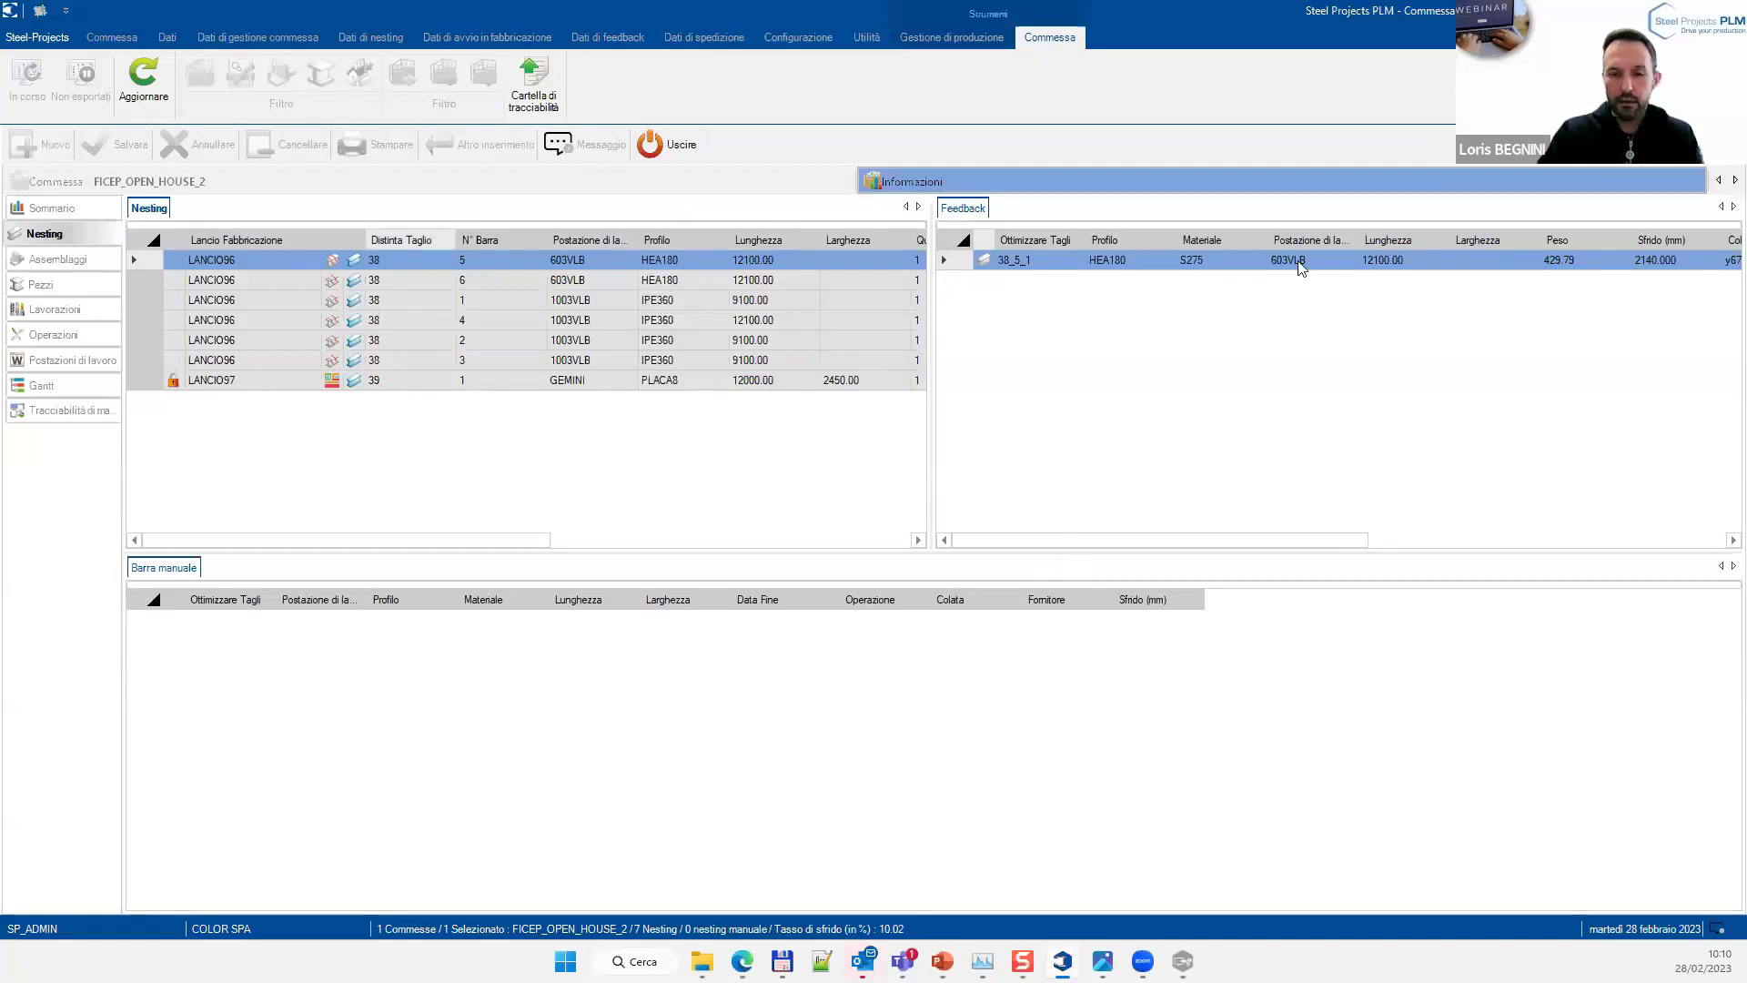
drag(1096, 547, 1420, 546)
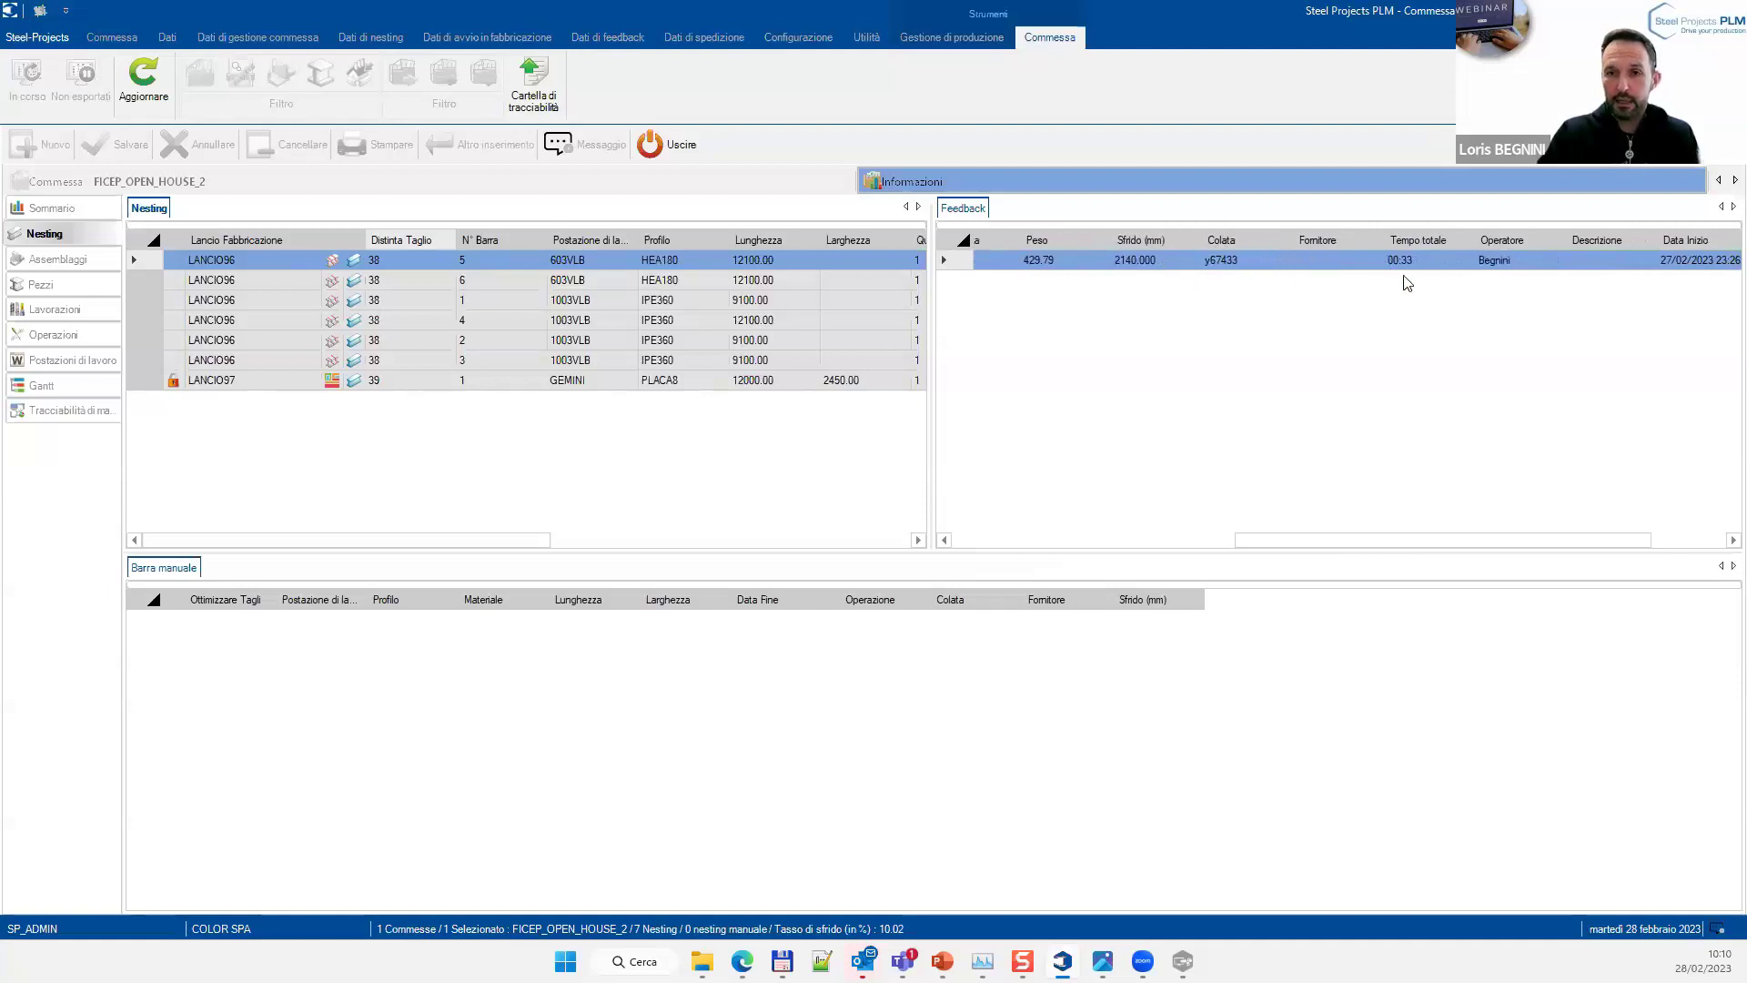
drag(1365, 546, 1477, 530)
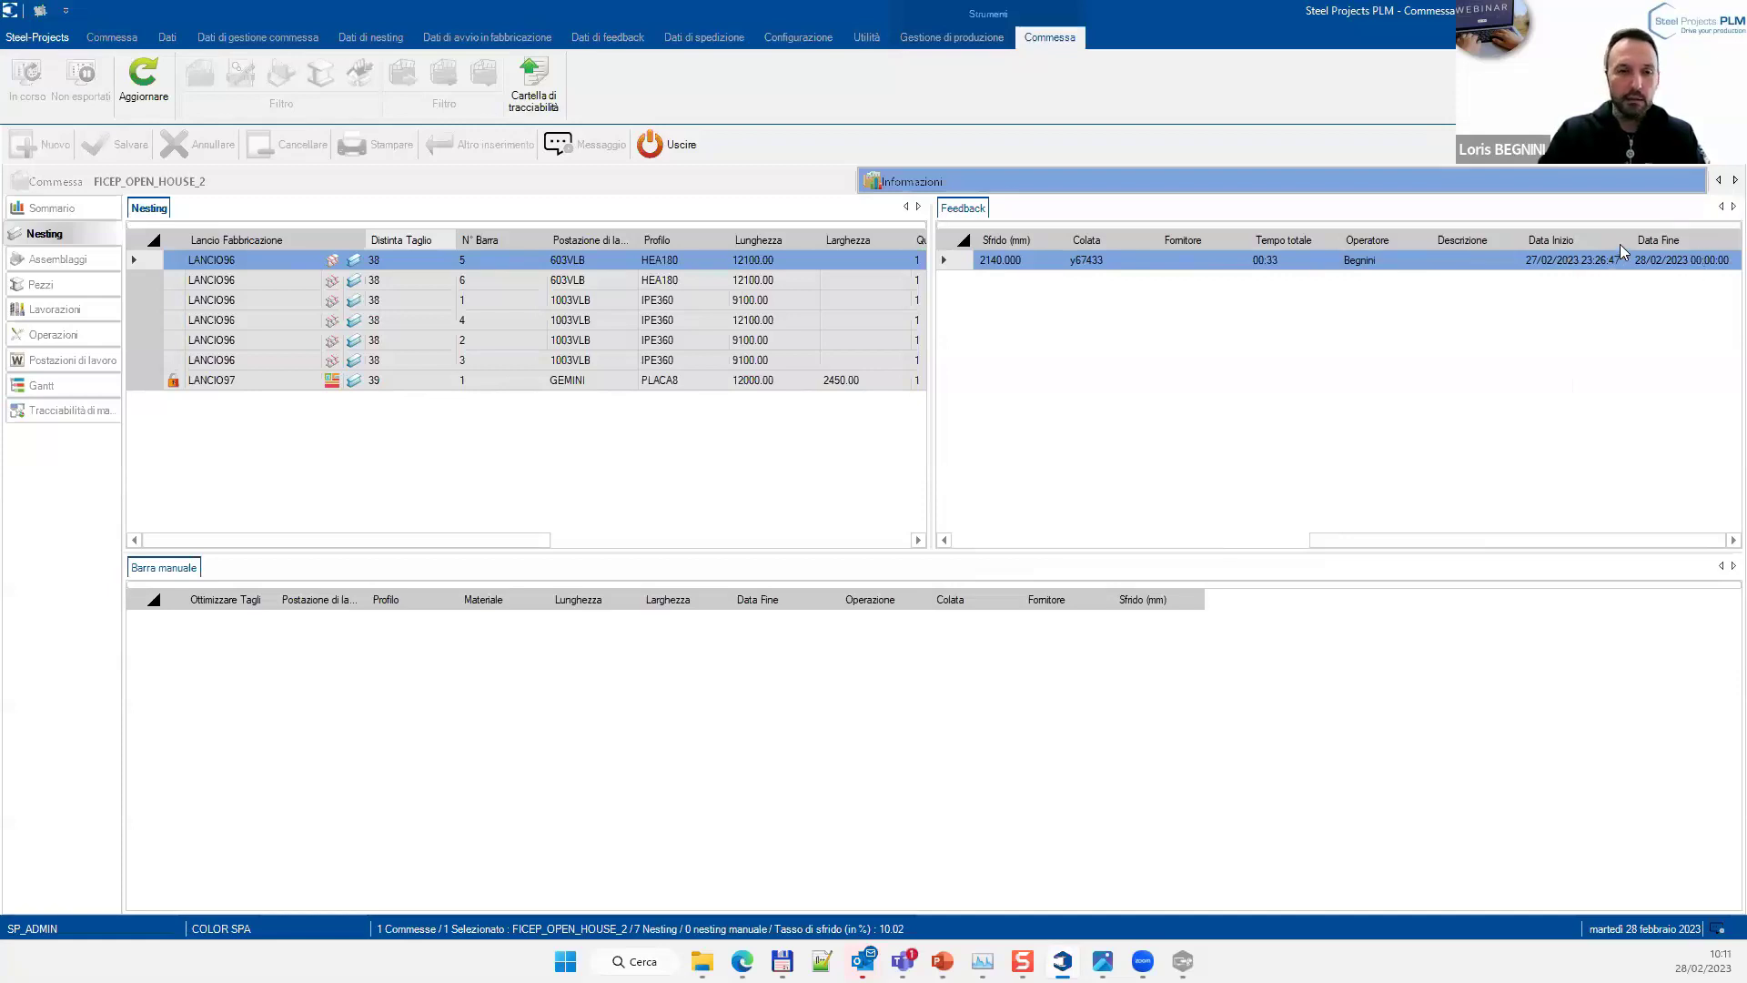
Compare feedback for the second LANCIO96 bar (heat K6783) and the LANCIO97 plate bar (heat C45678, ILVA)
click(434, 281)
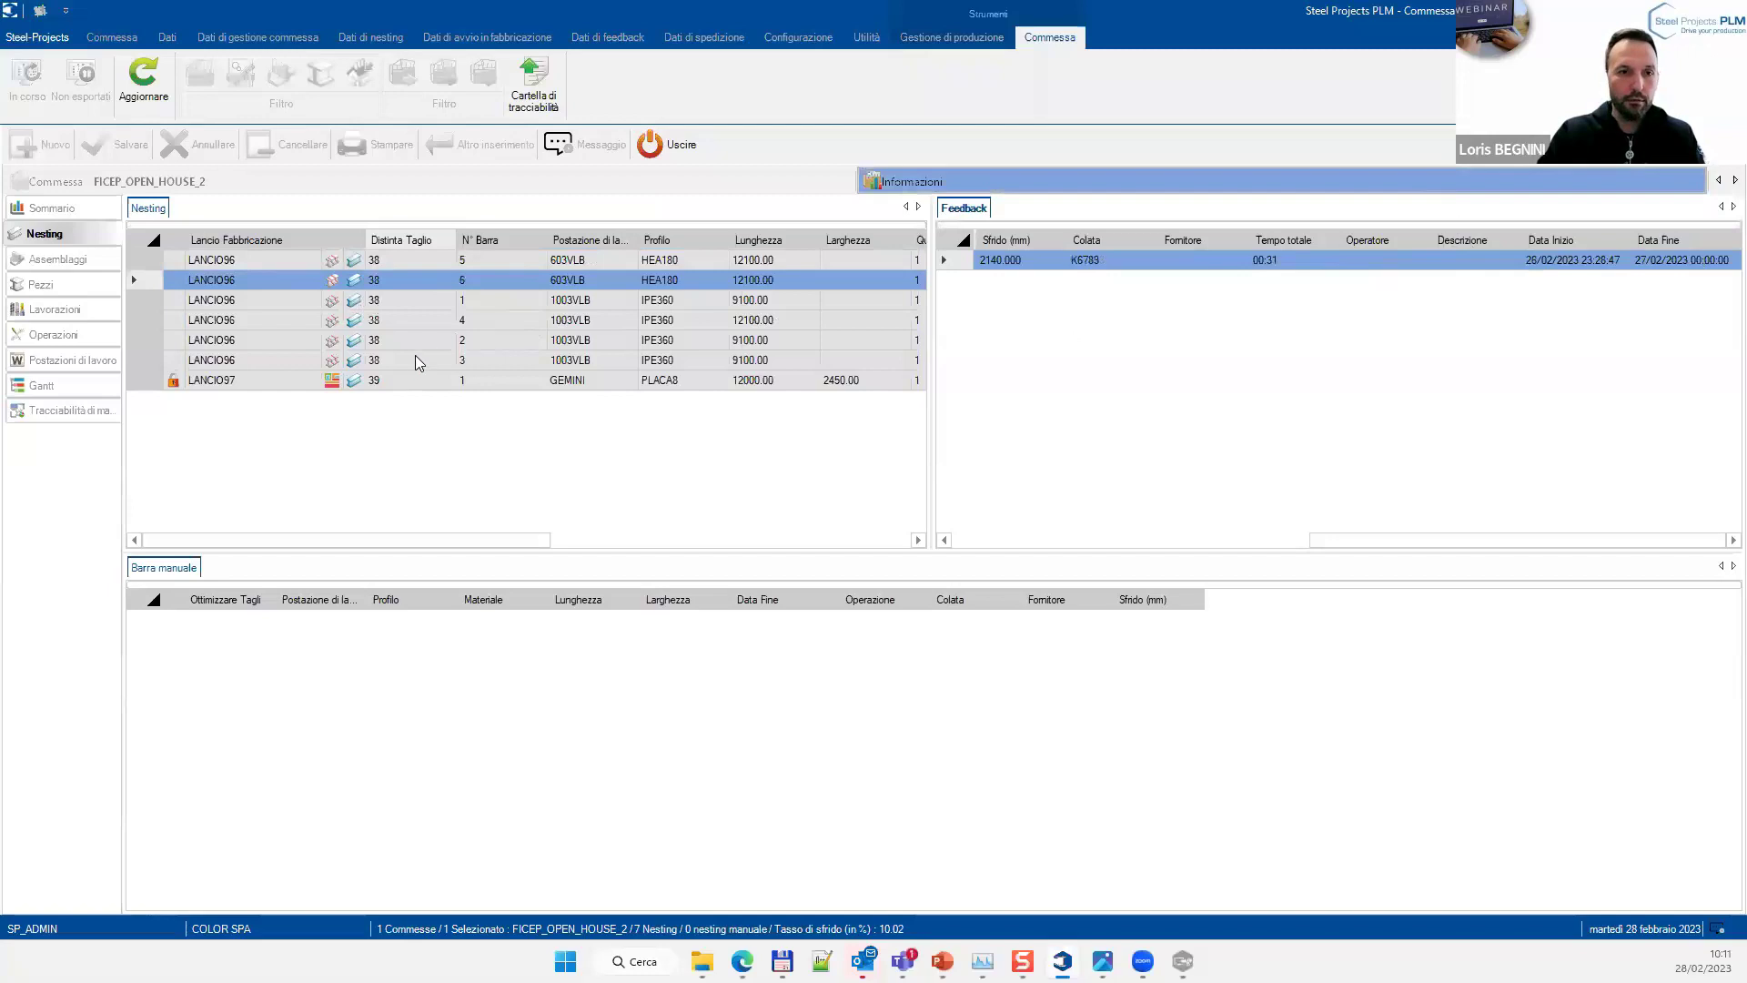
click(391, 285)
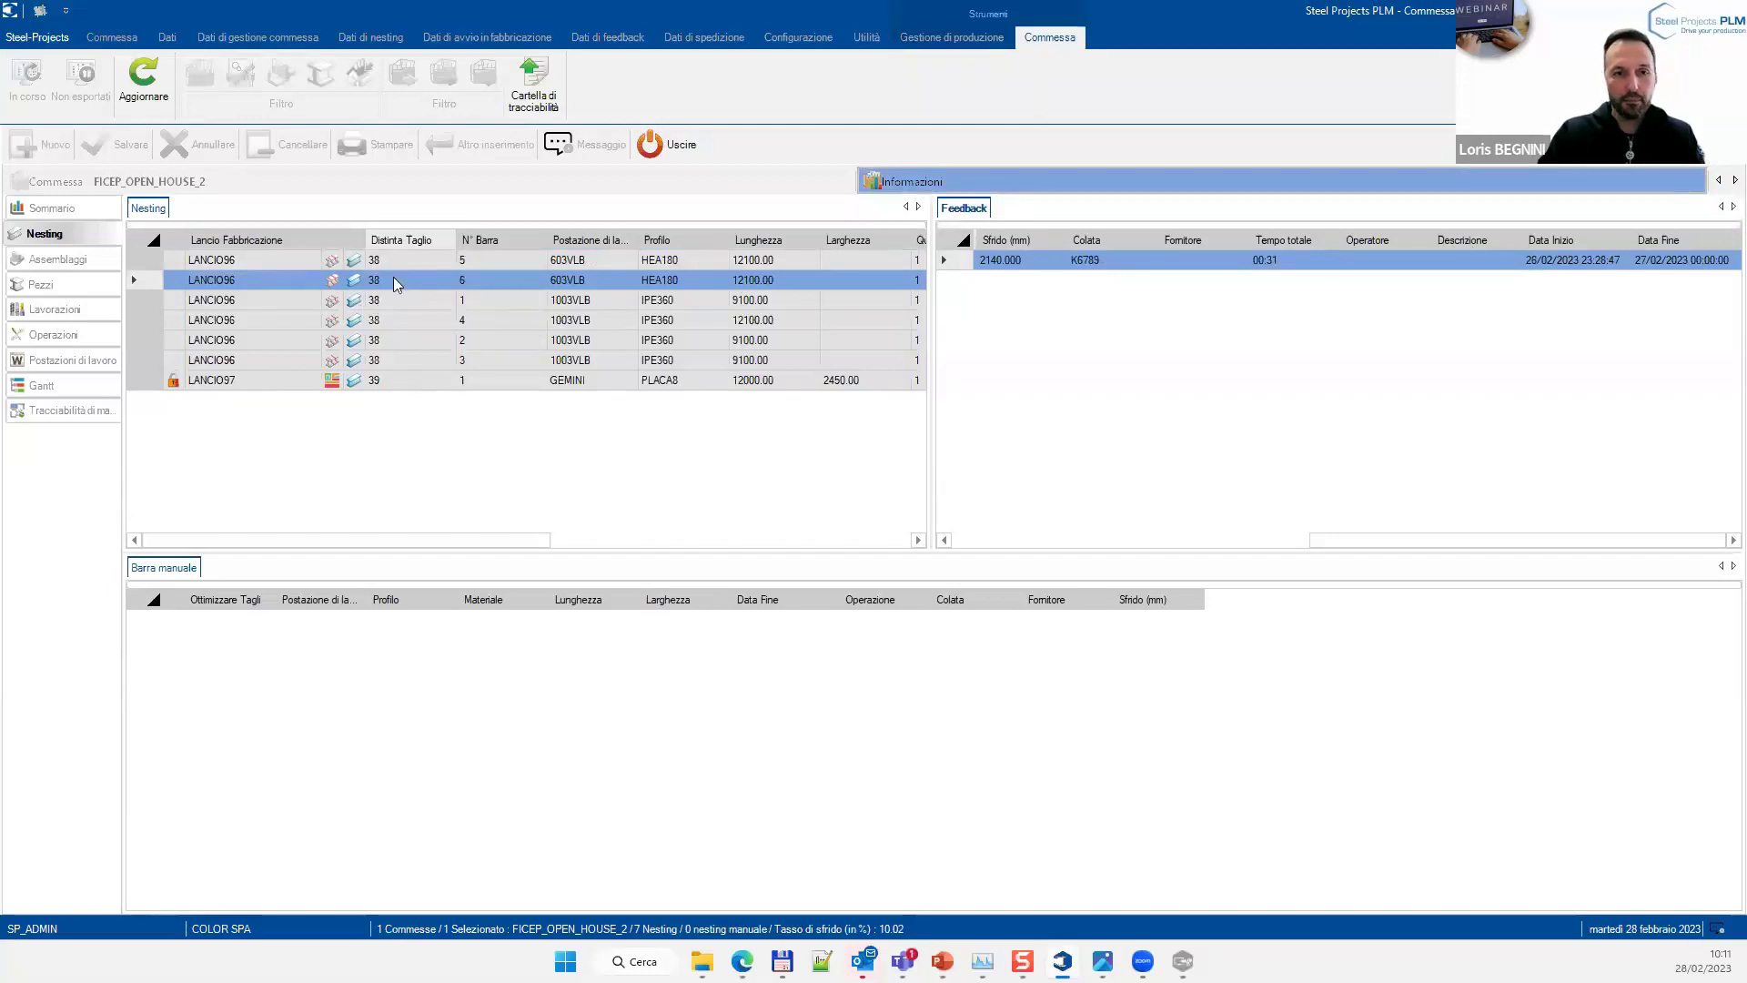
click(395, 382)
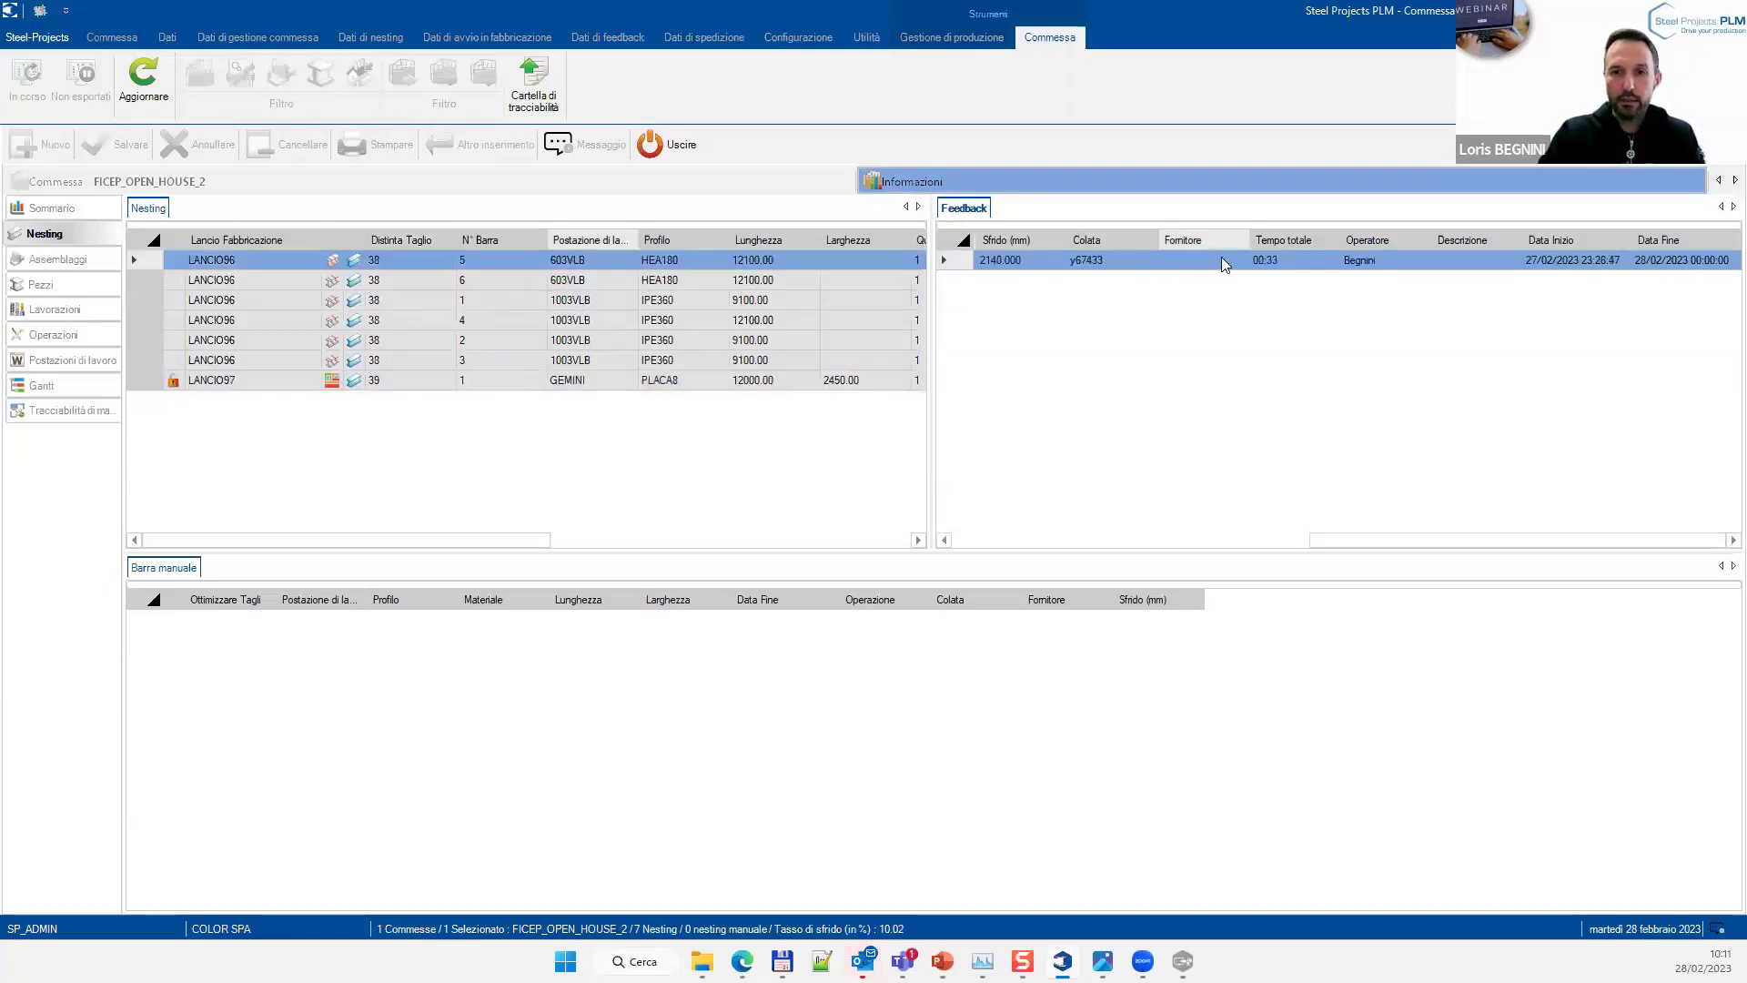
double_click(1224, 261)
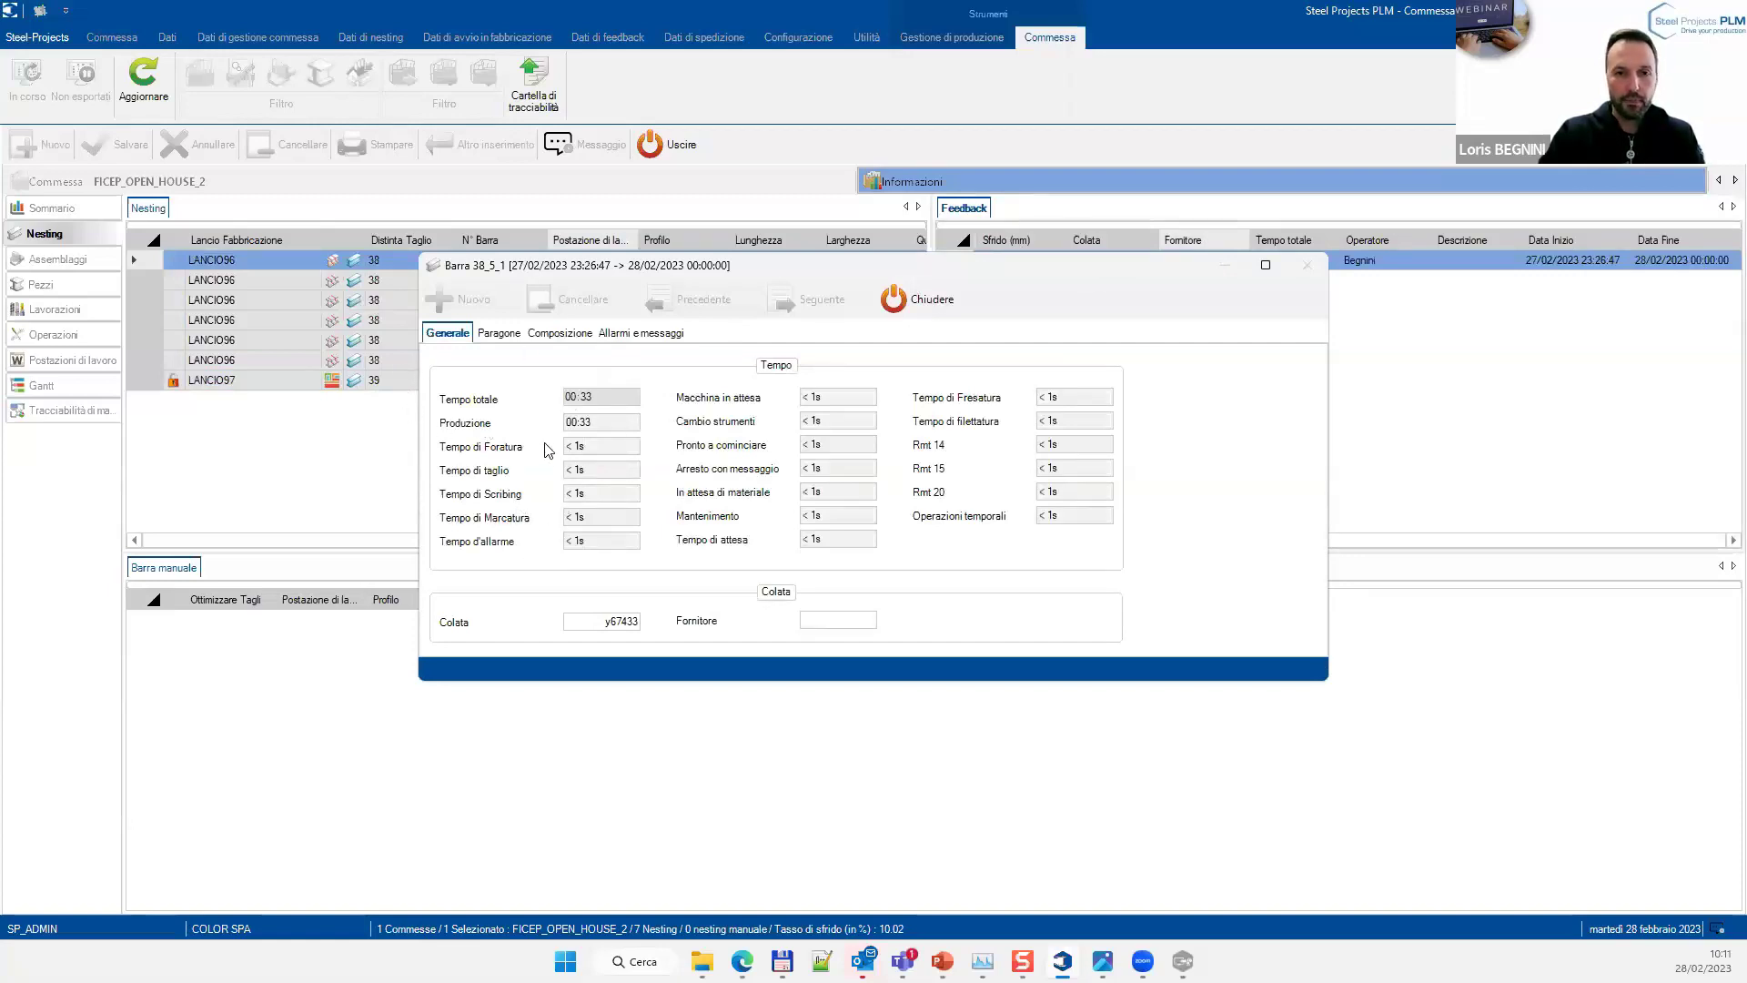
drag(600, 622, 642, 626)
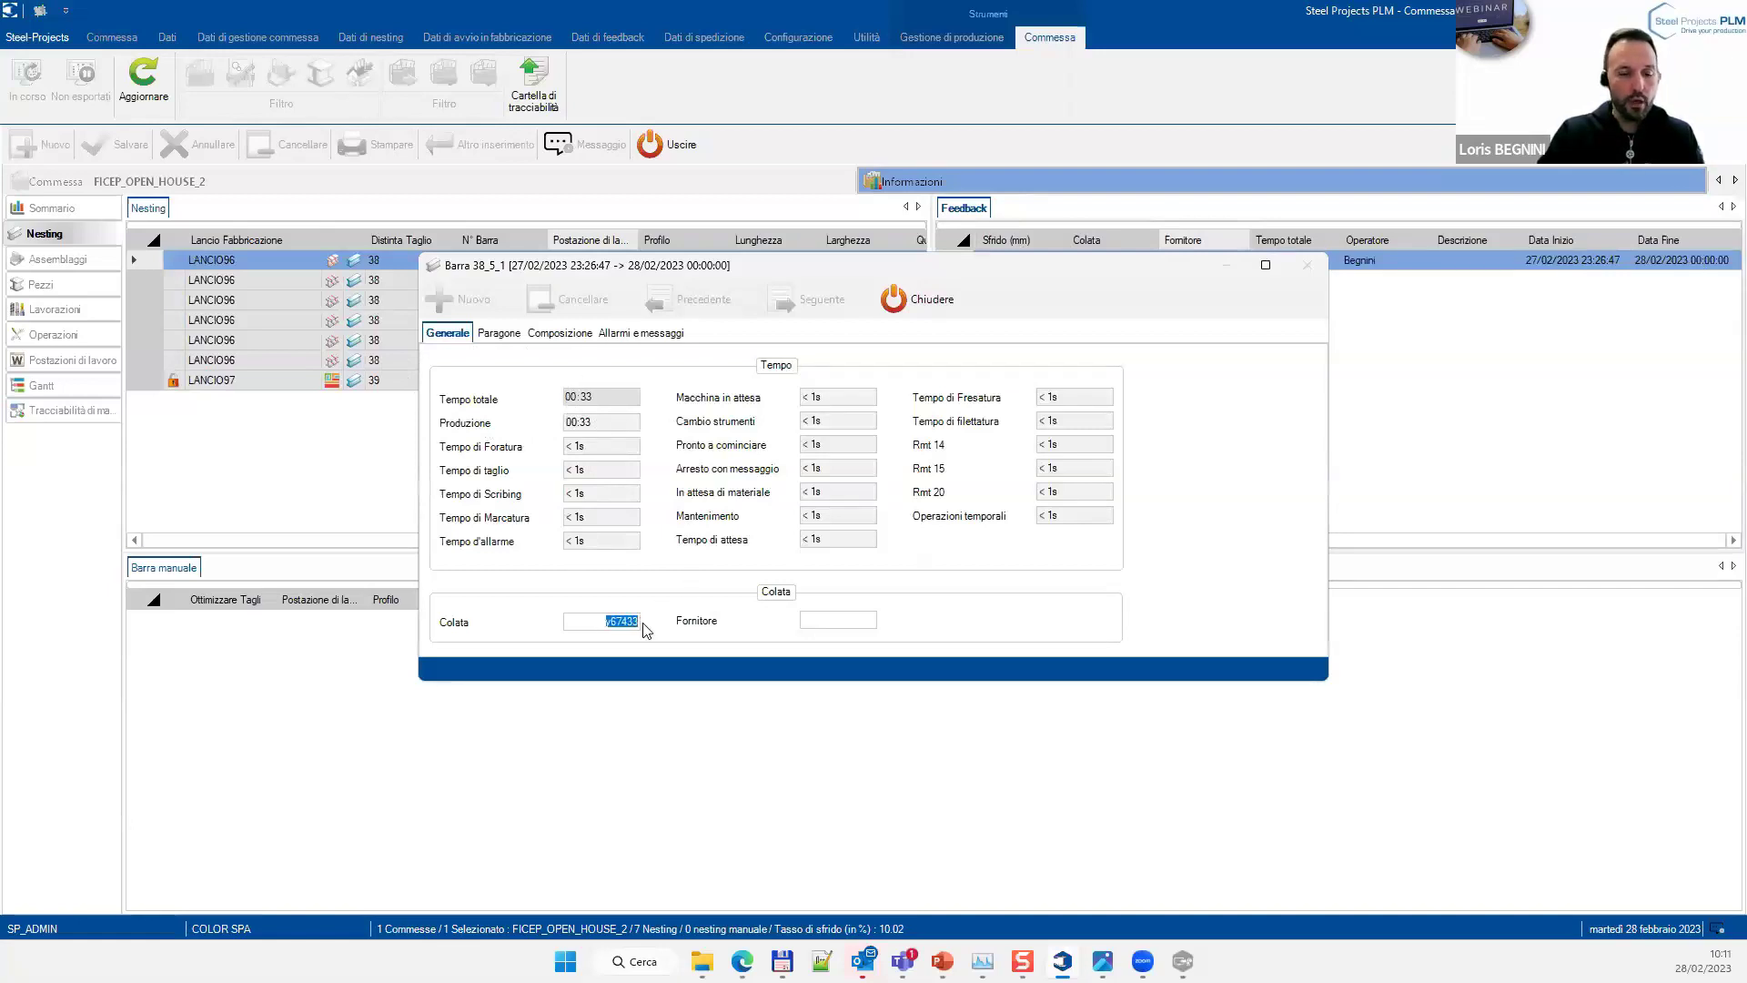
click(498, 334)
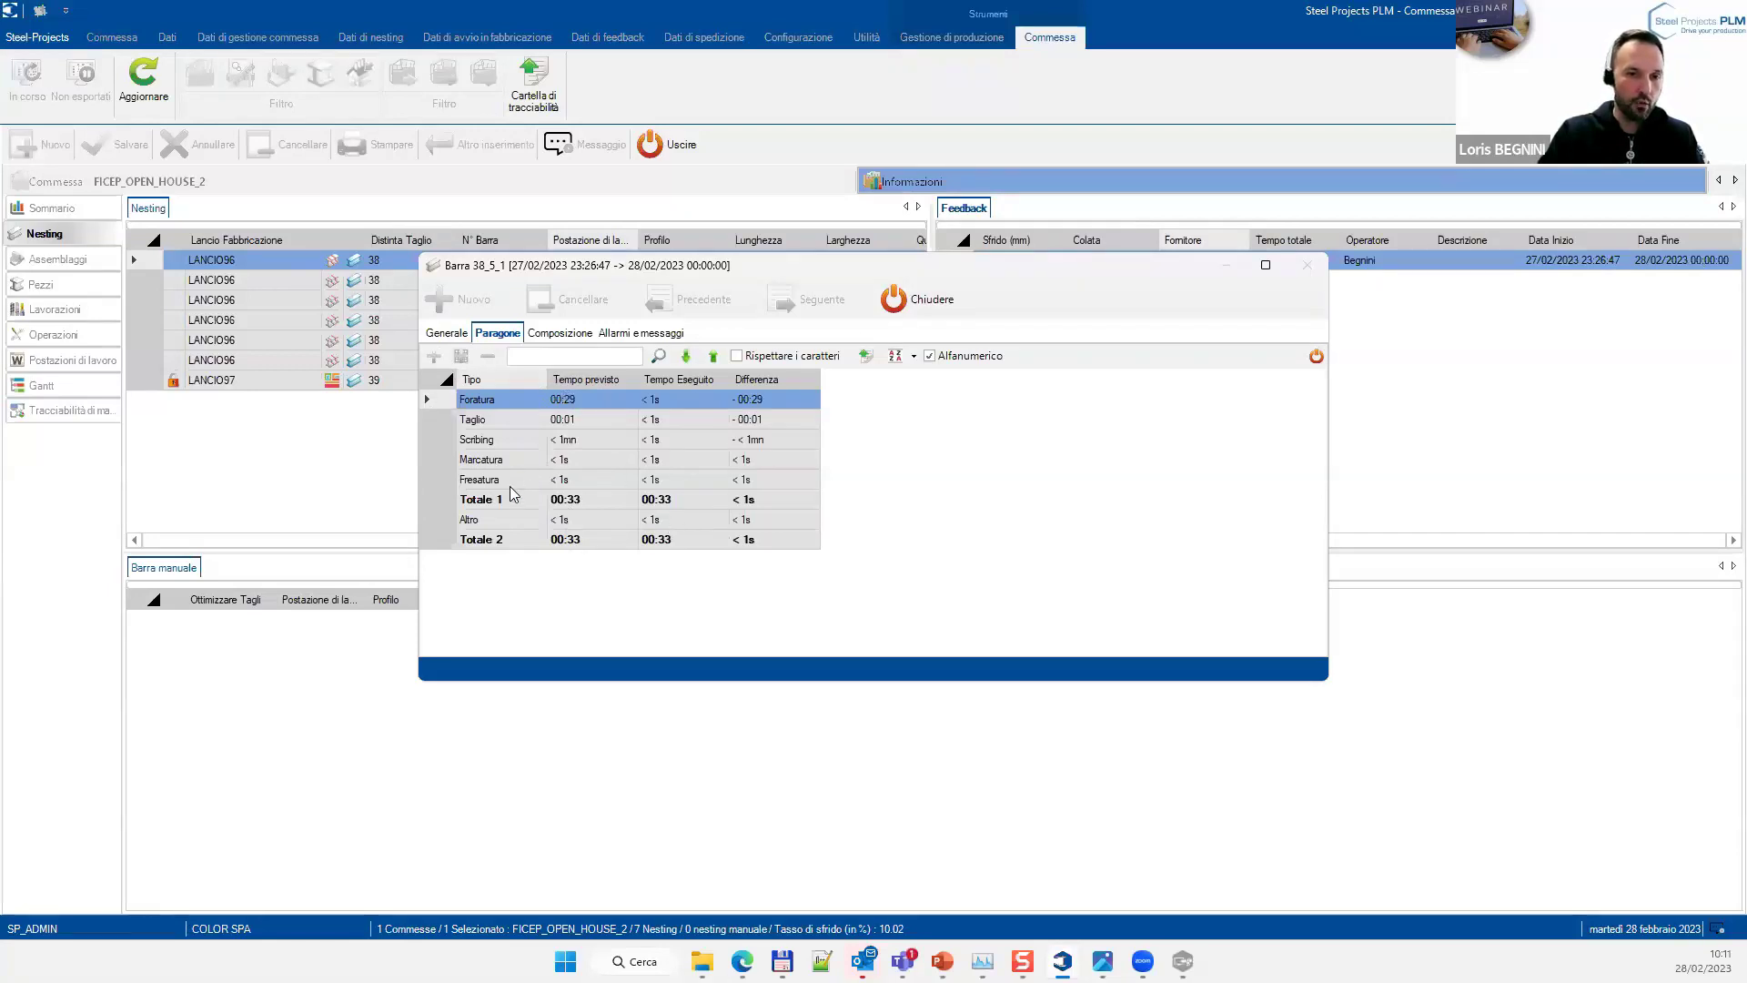
click(562, 334)
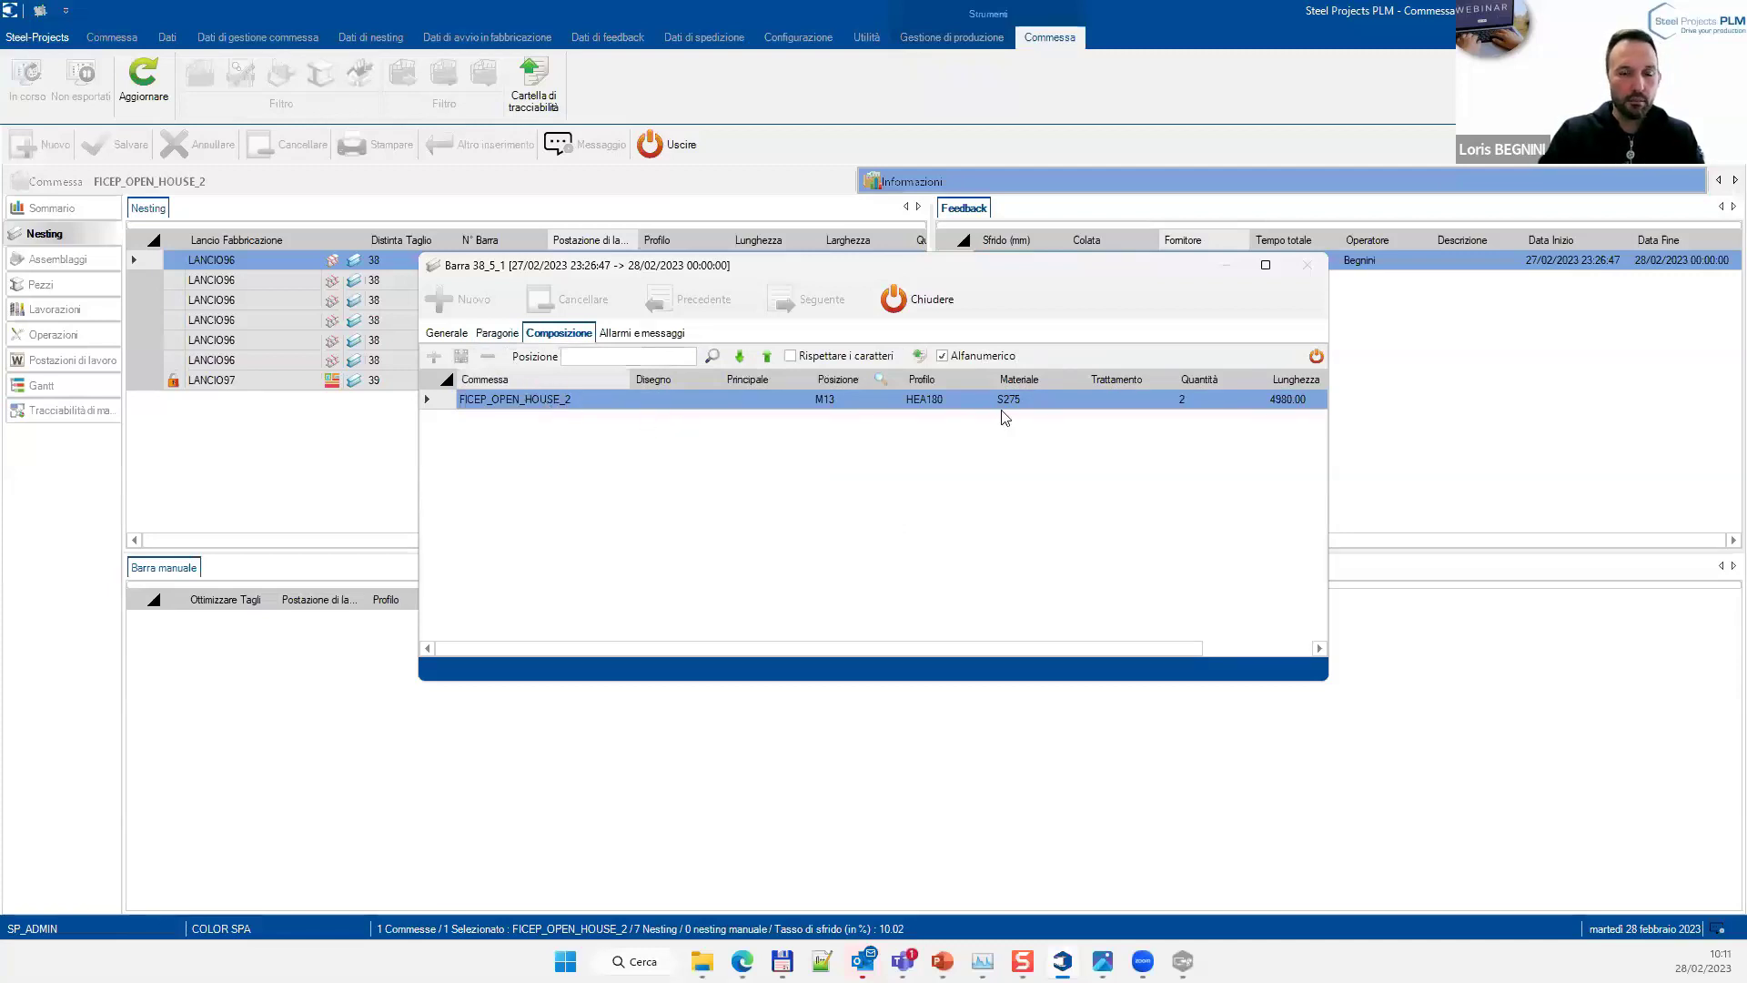
click(651, 334)
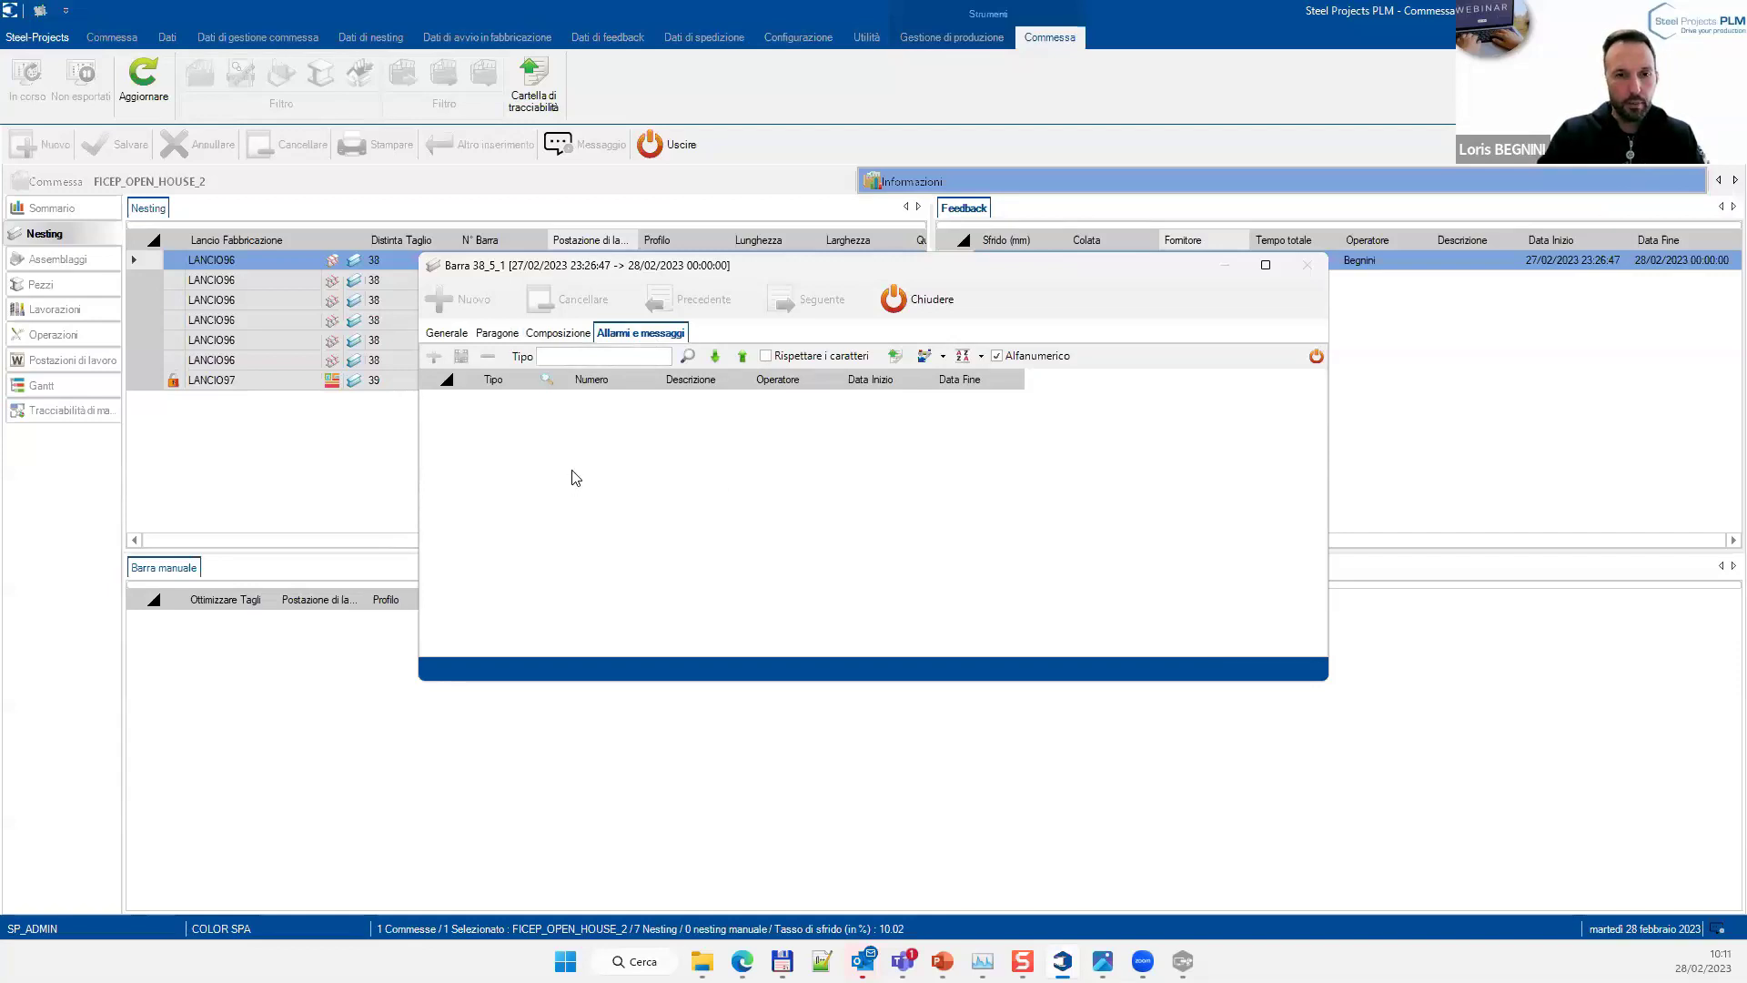
click(910, 299)
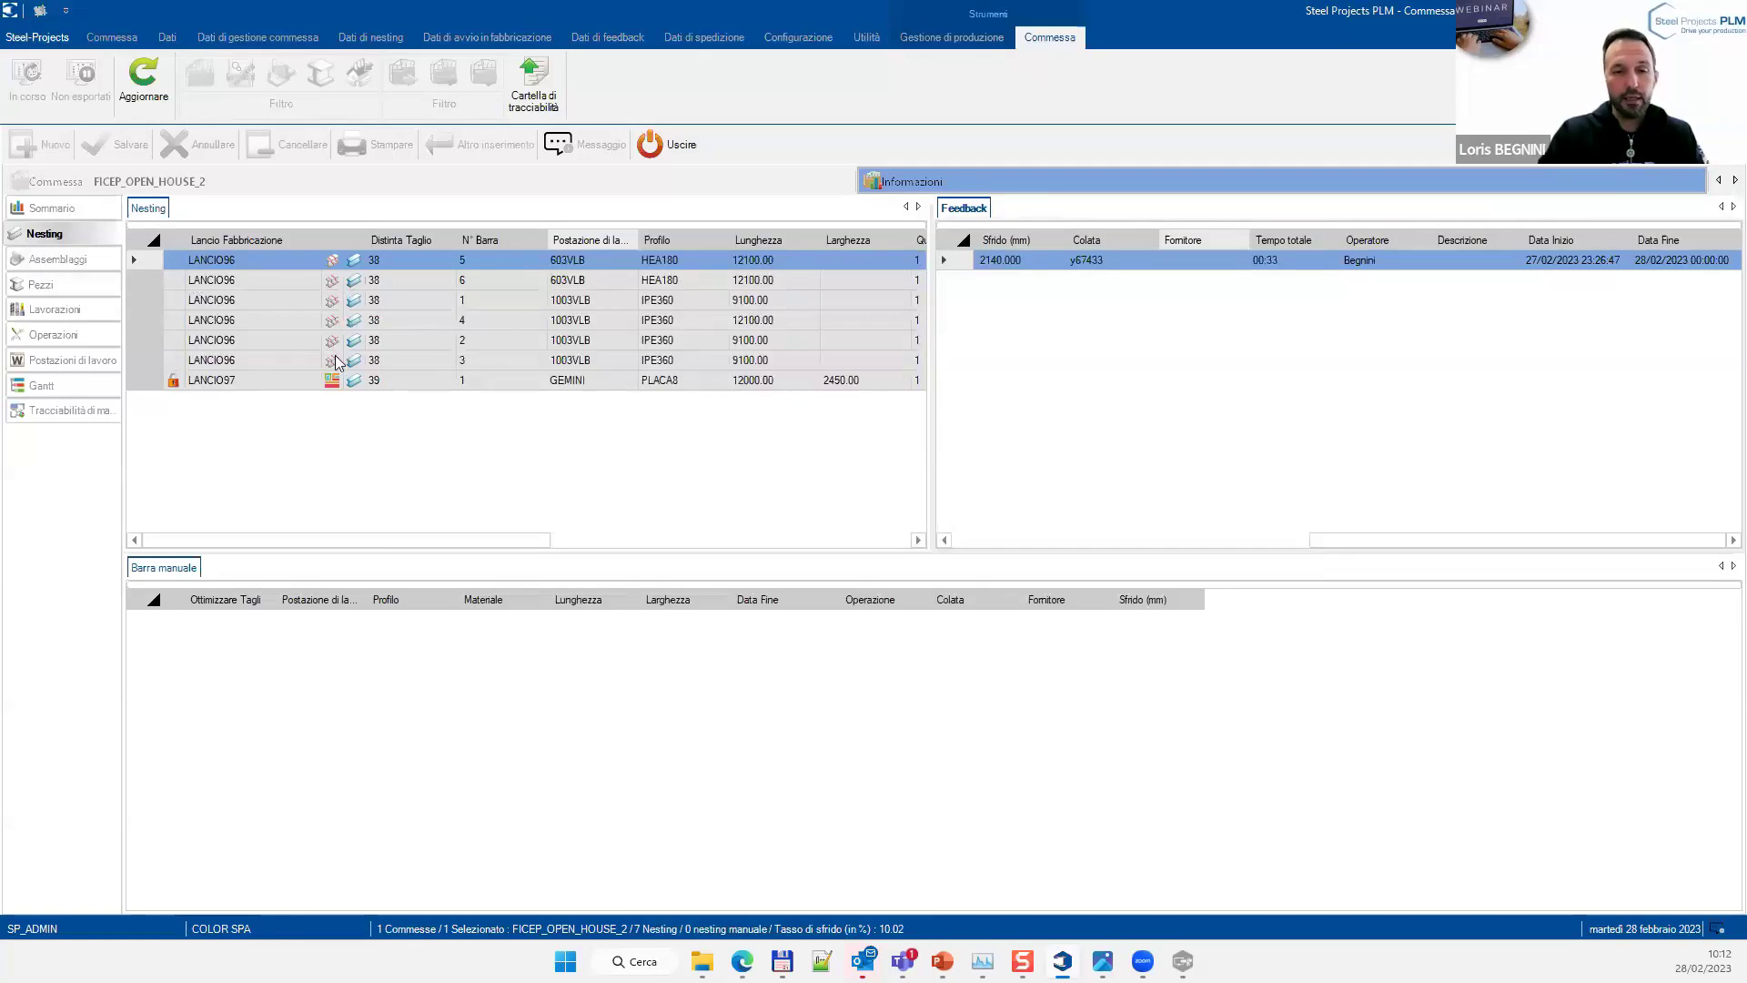
List the 12 assemblies, check B7's Produzione and Pronto per il montaggio bars, then list the 44 pieces
click(69, 259)
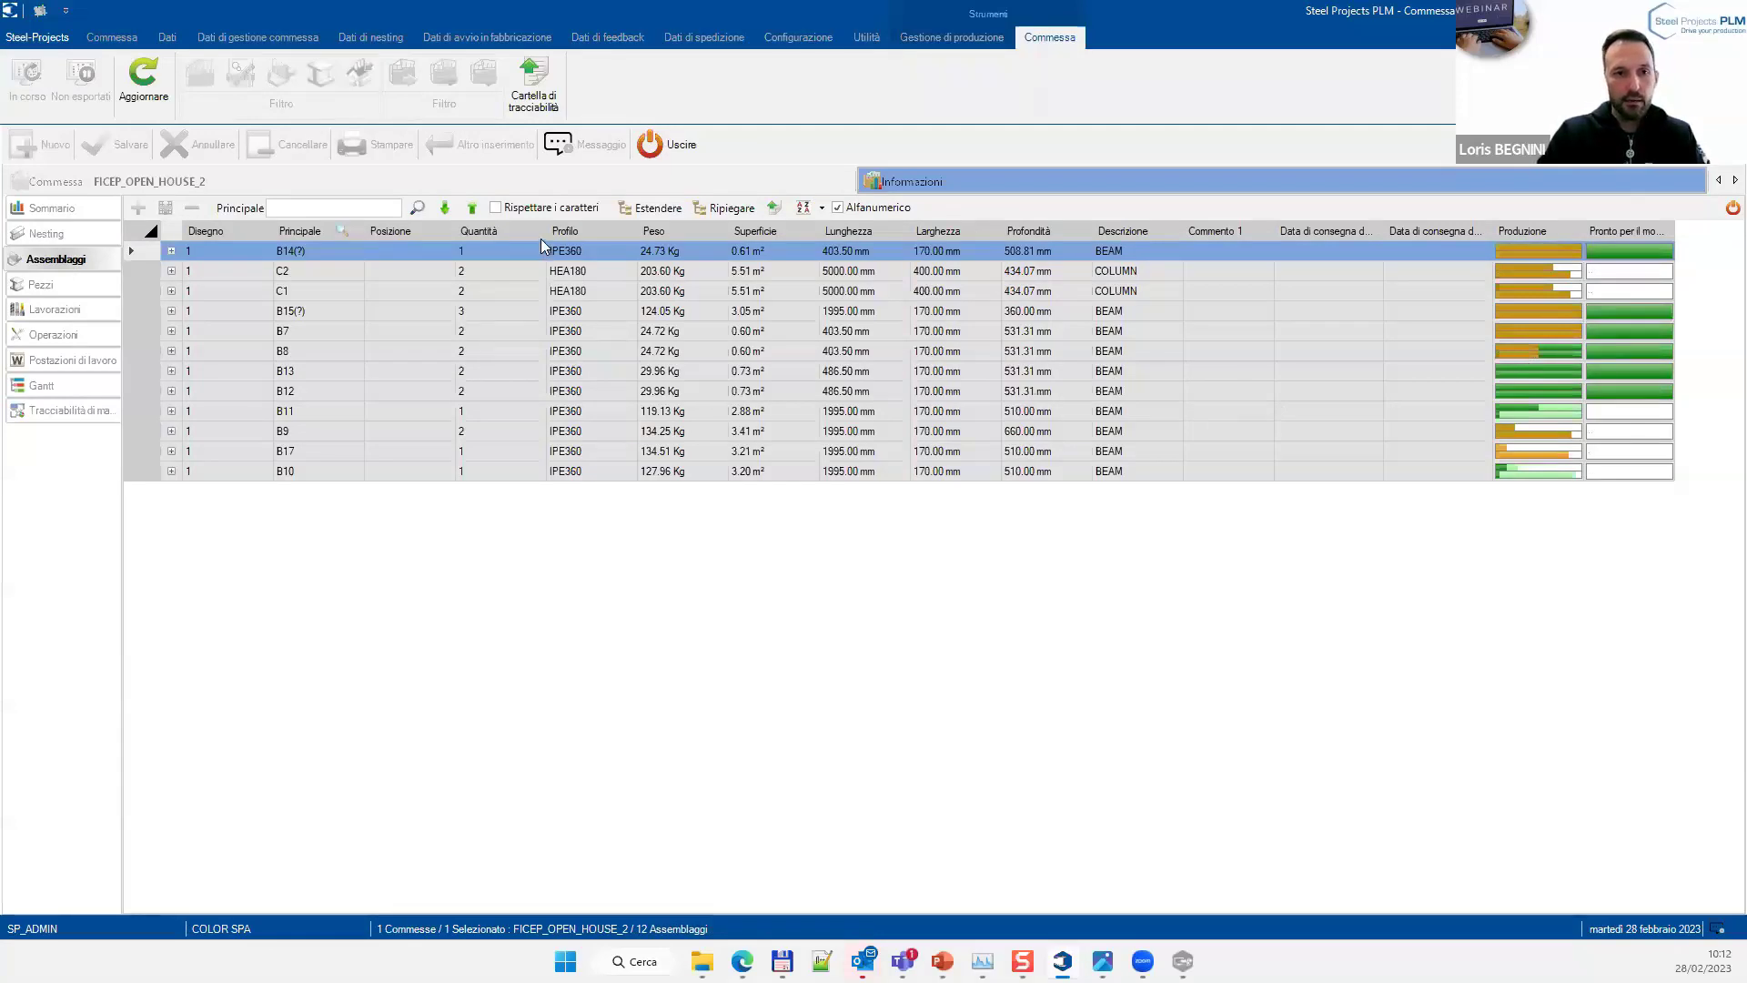
click(571, 333)
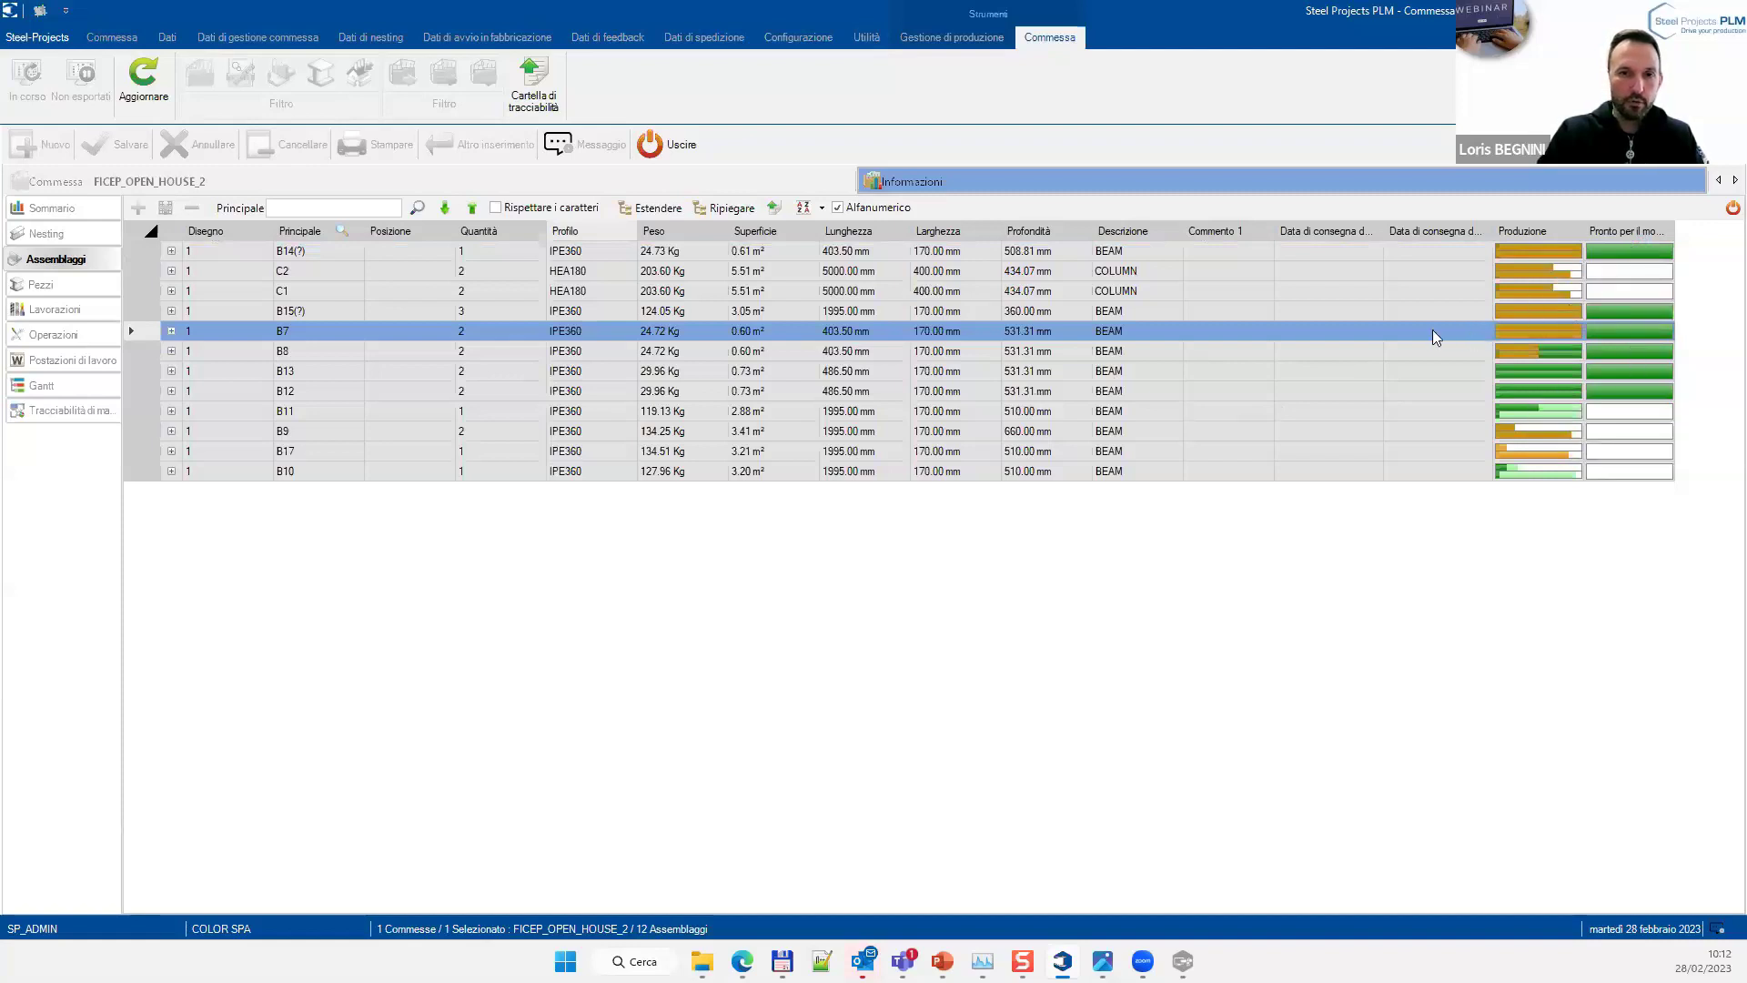
mouse_move(1600, 329)
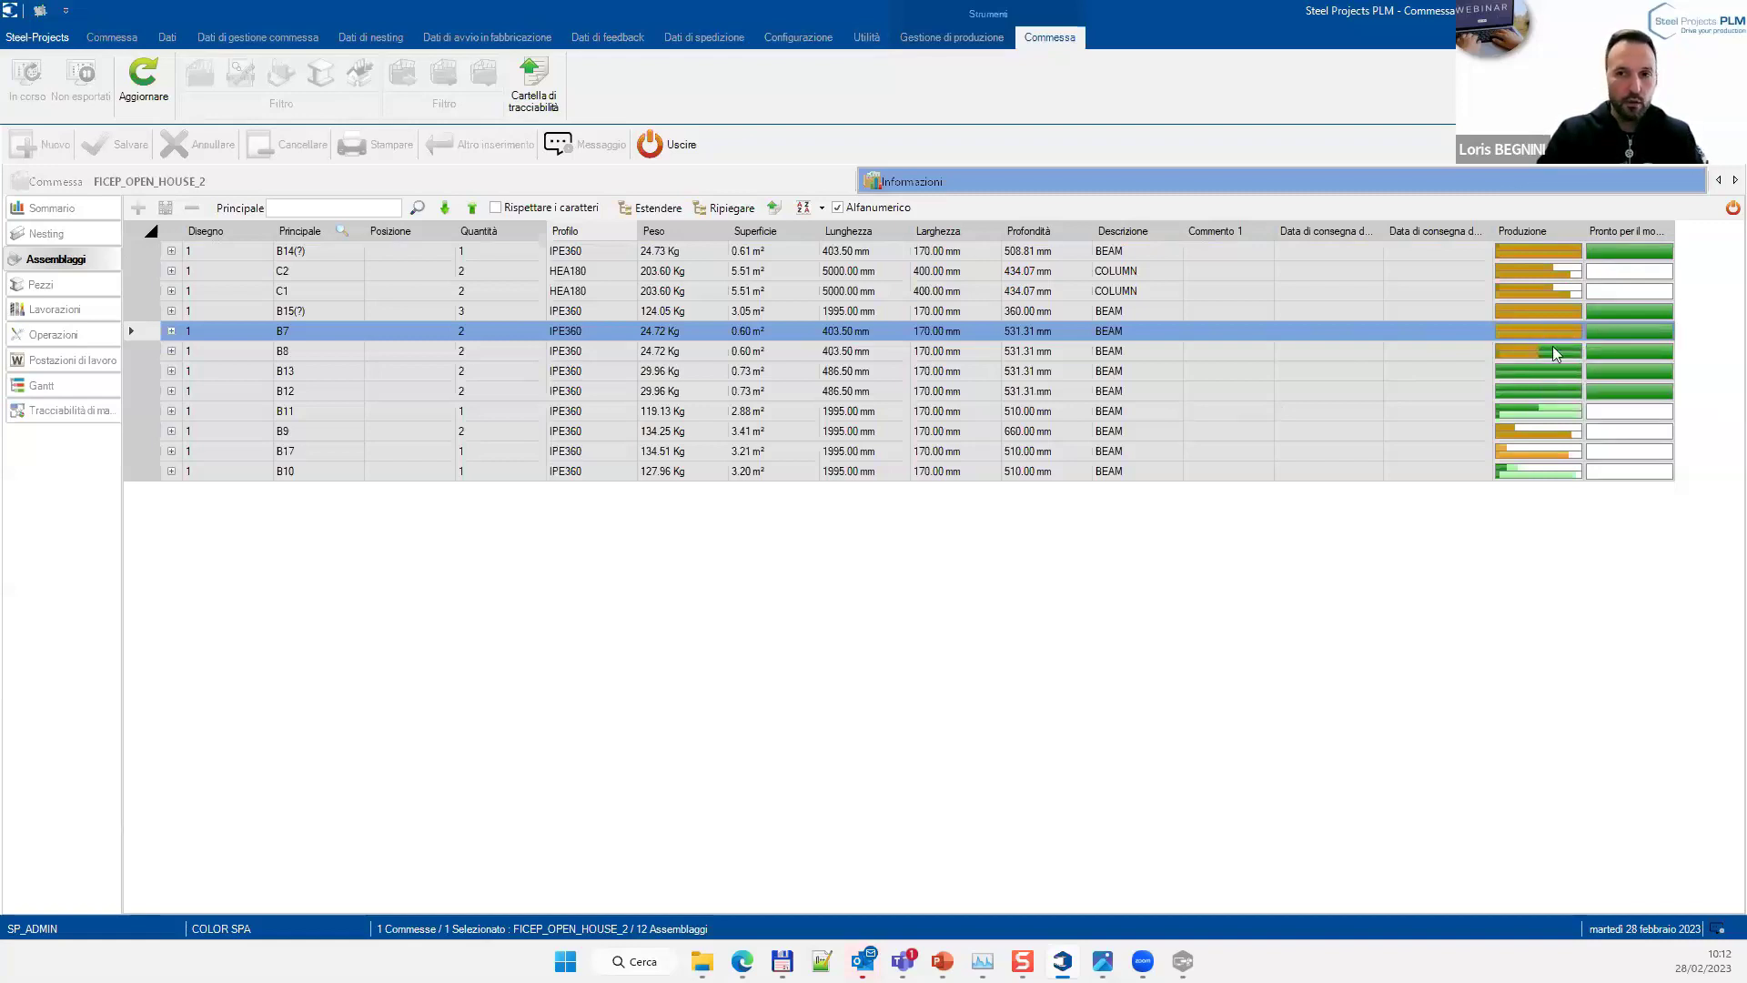
mouse_move(1525, 331)
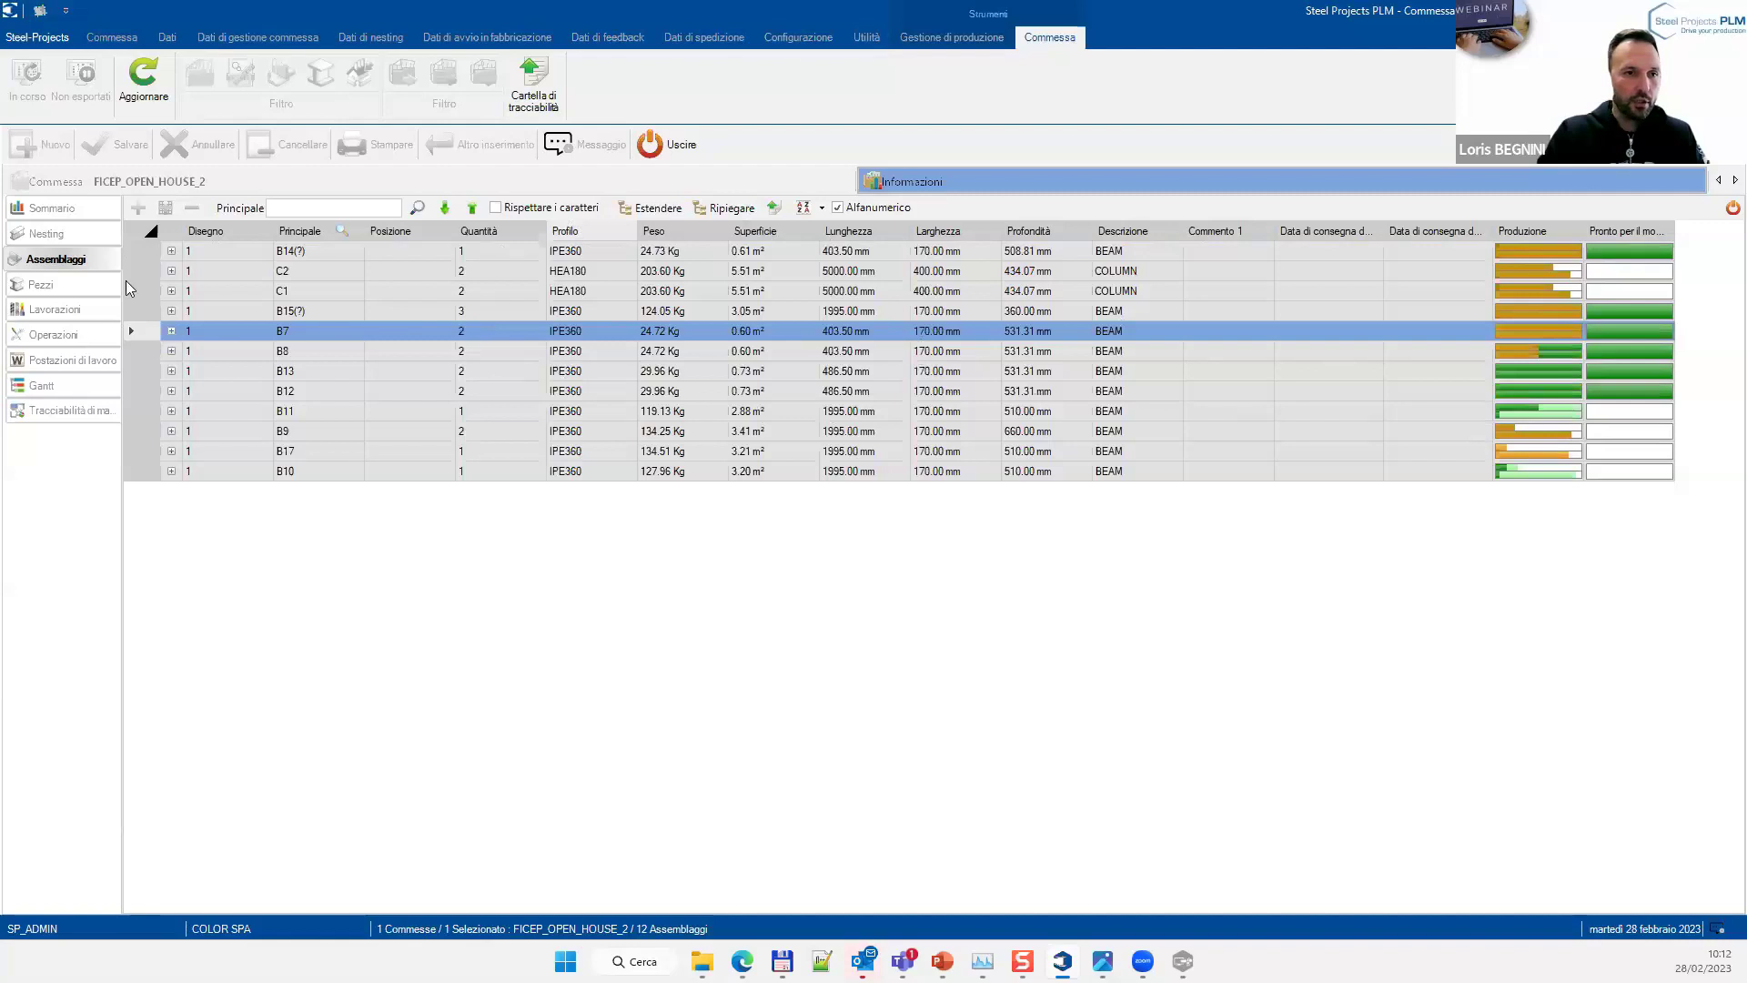
click(38, 293)
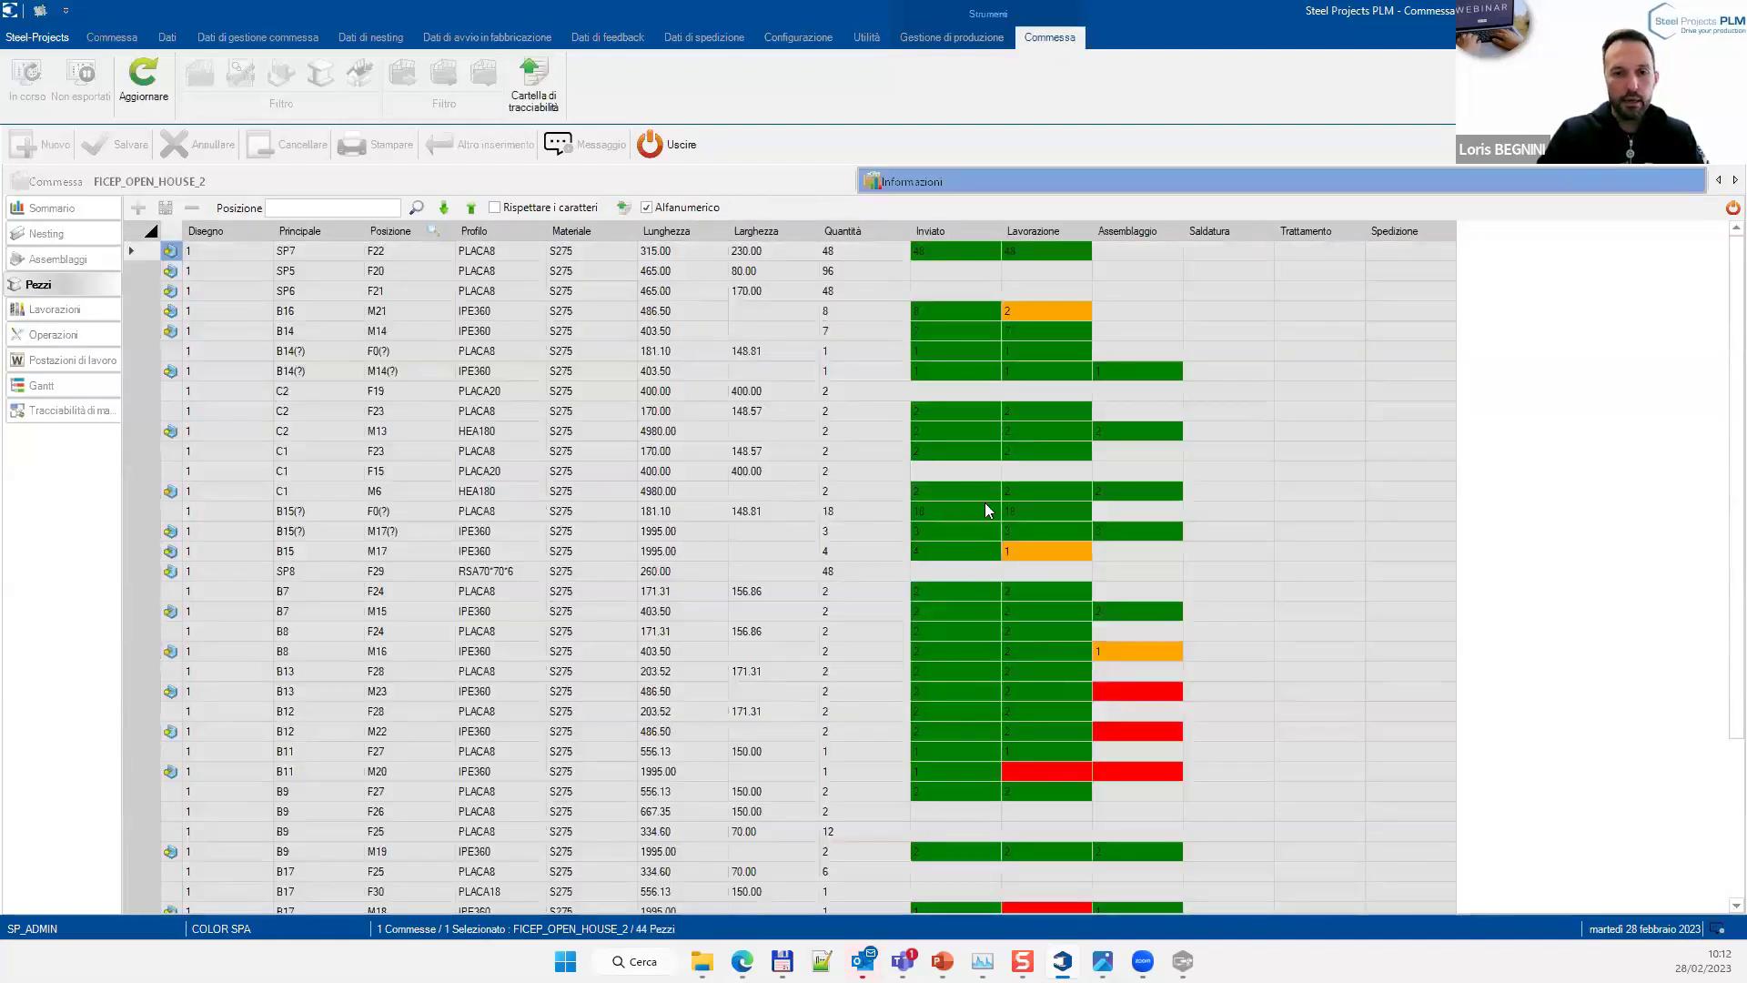
Review the parts list down to AN7–AN11, B0 and SP0, checking machining and assembly status of M21, M22, M20
scroll(992, 490, down, 1)
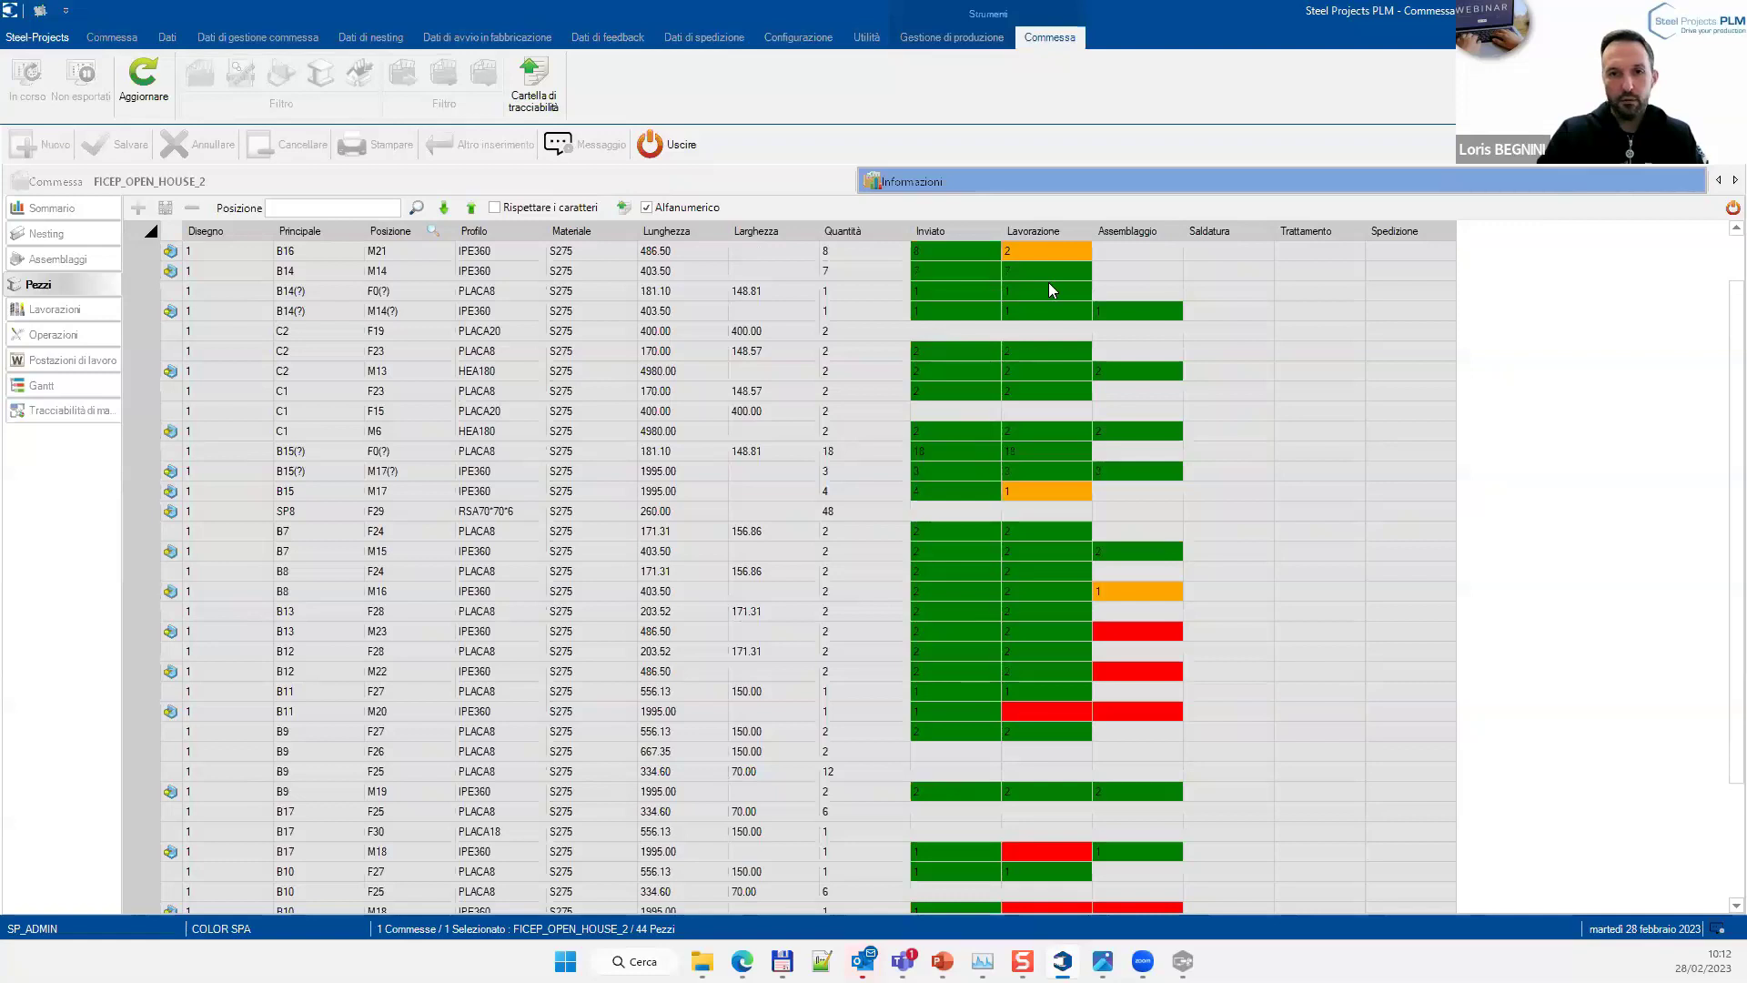
click(1038, 255)
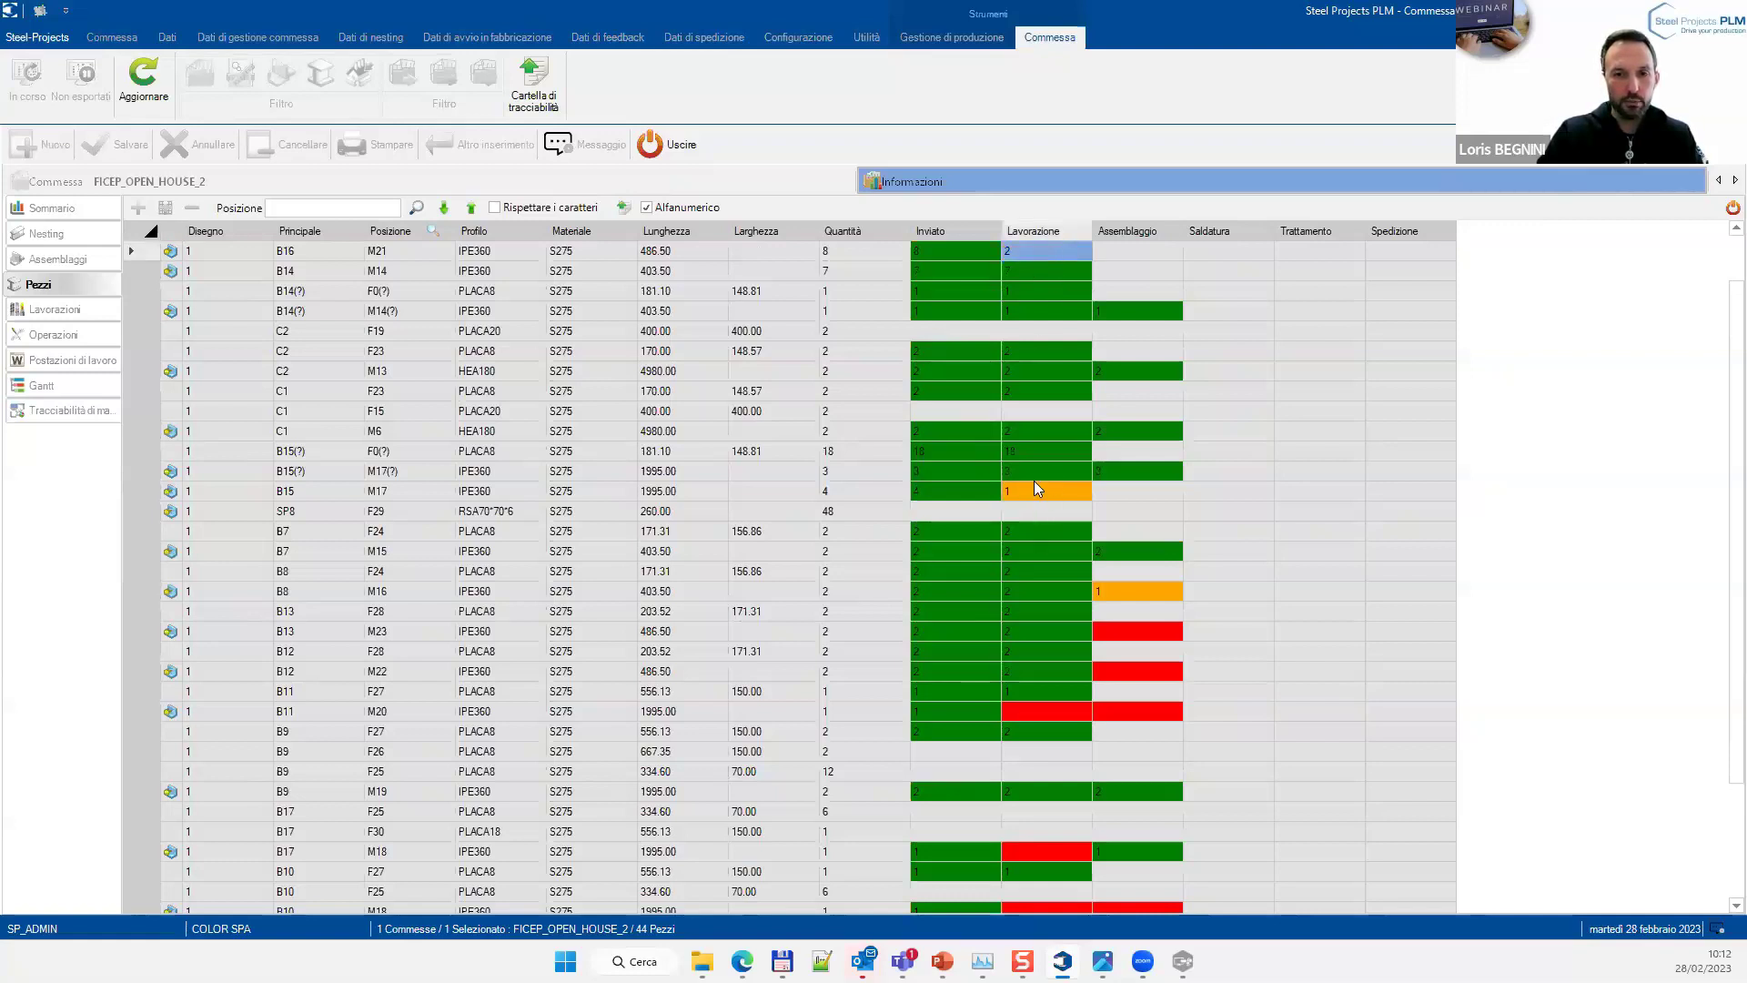
click(1118, 673)
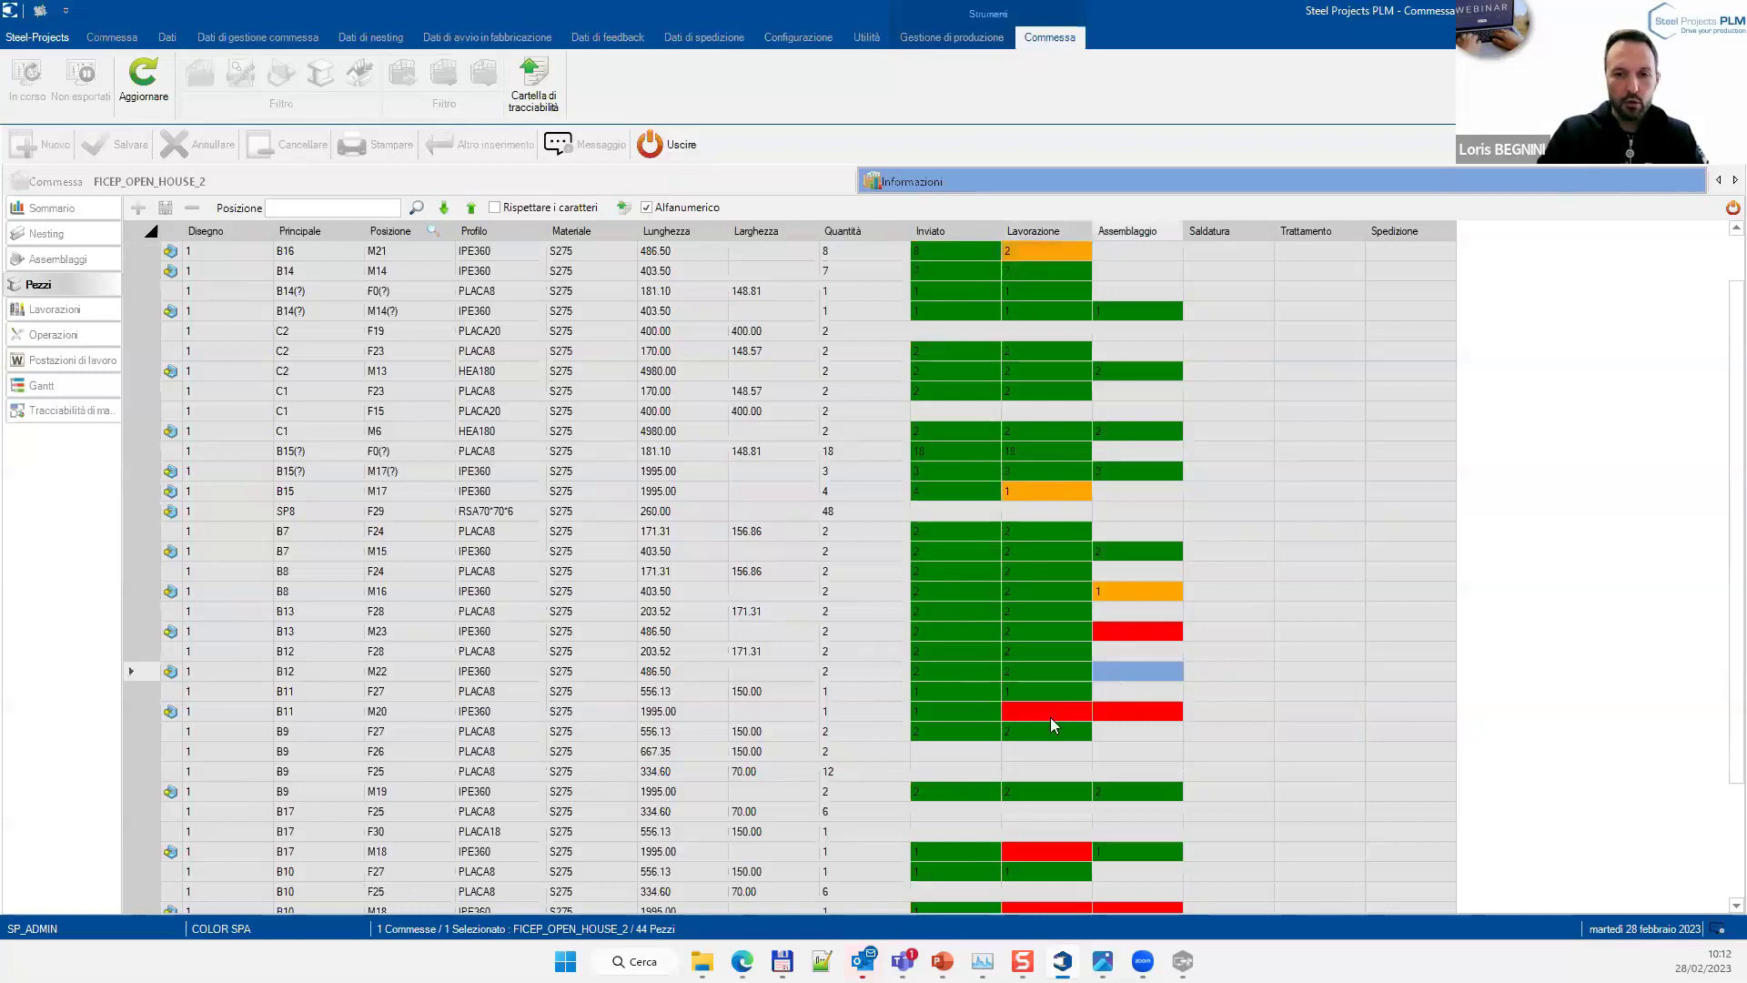
click(1049, 716)
click(1105, 712)
scroll(1095, 697, down, 1)
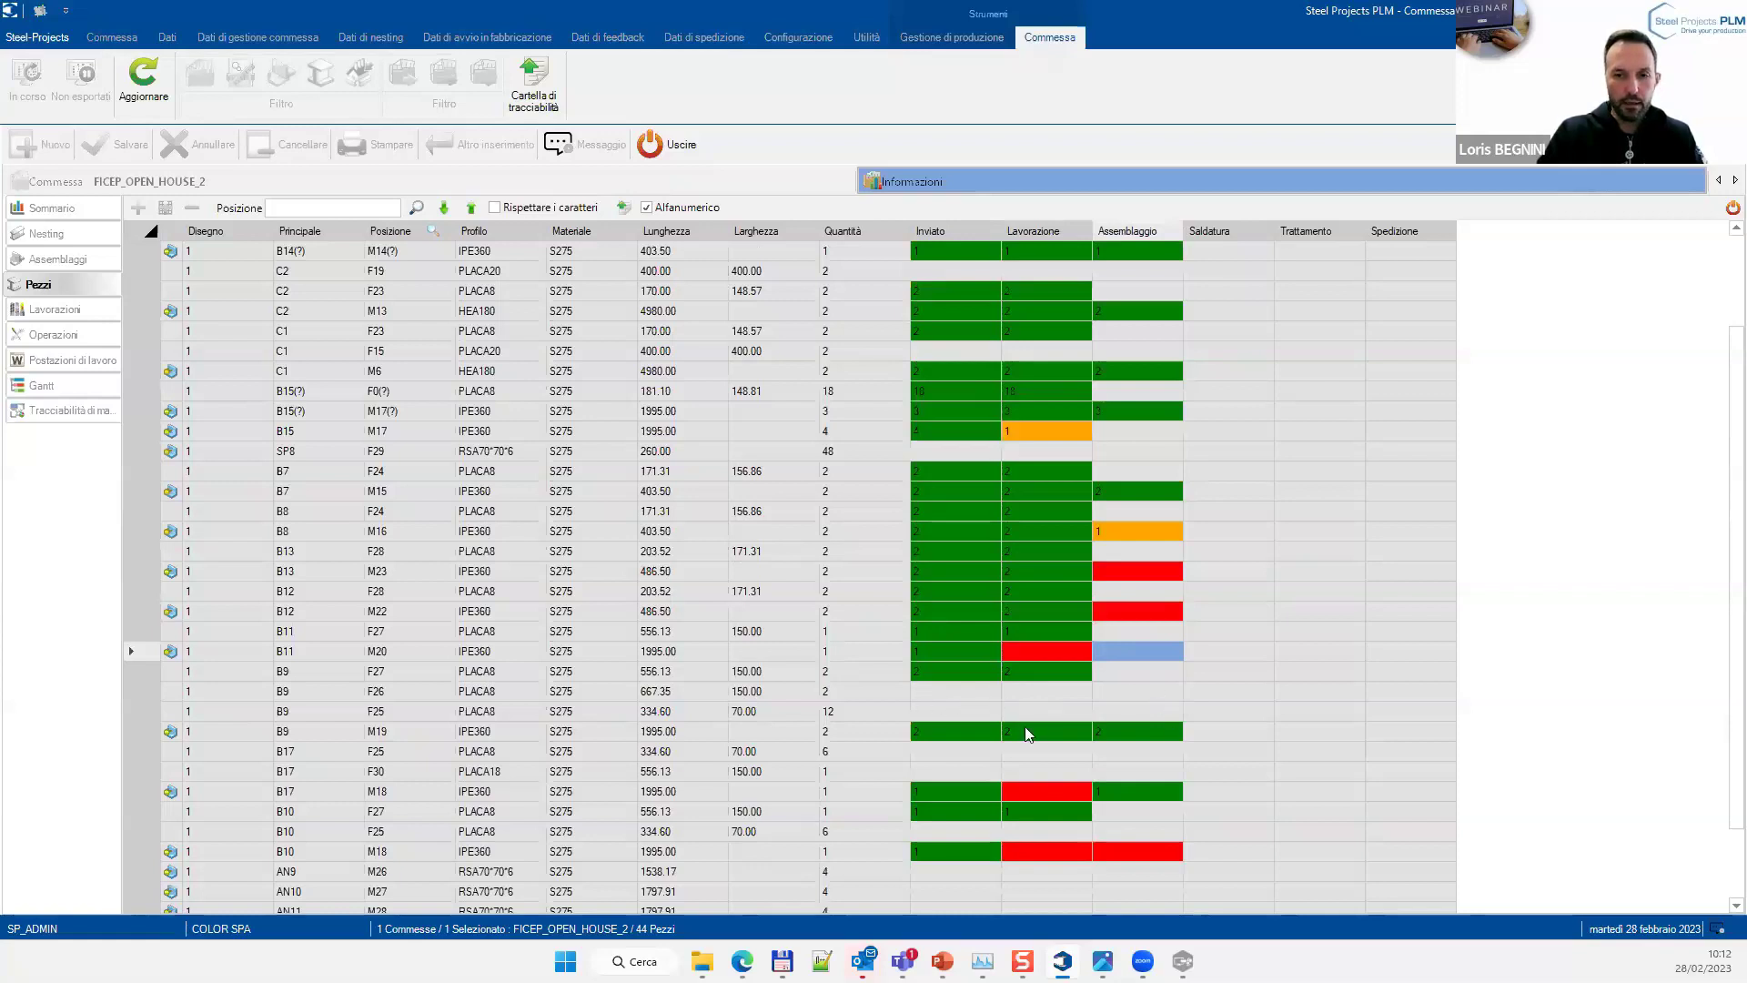
scroll(1002, 693, down, 2)
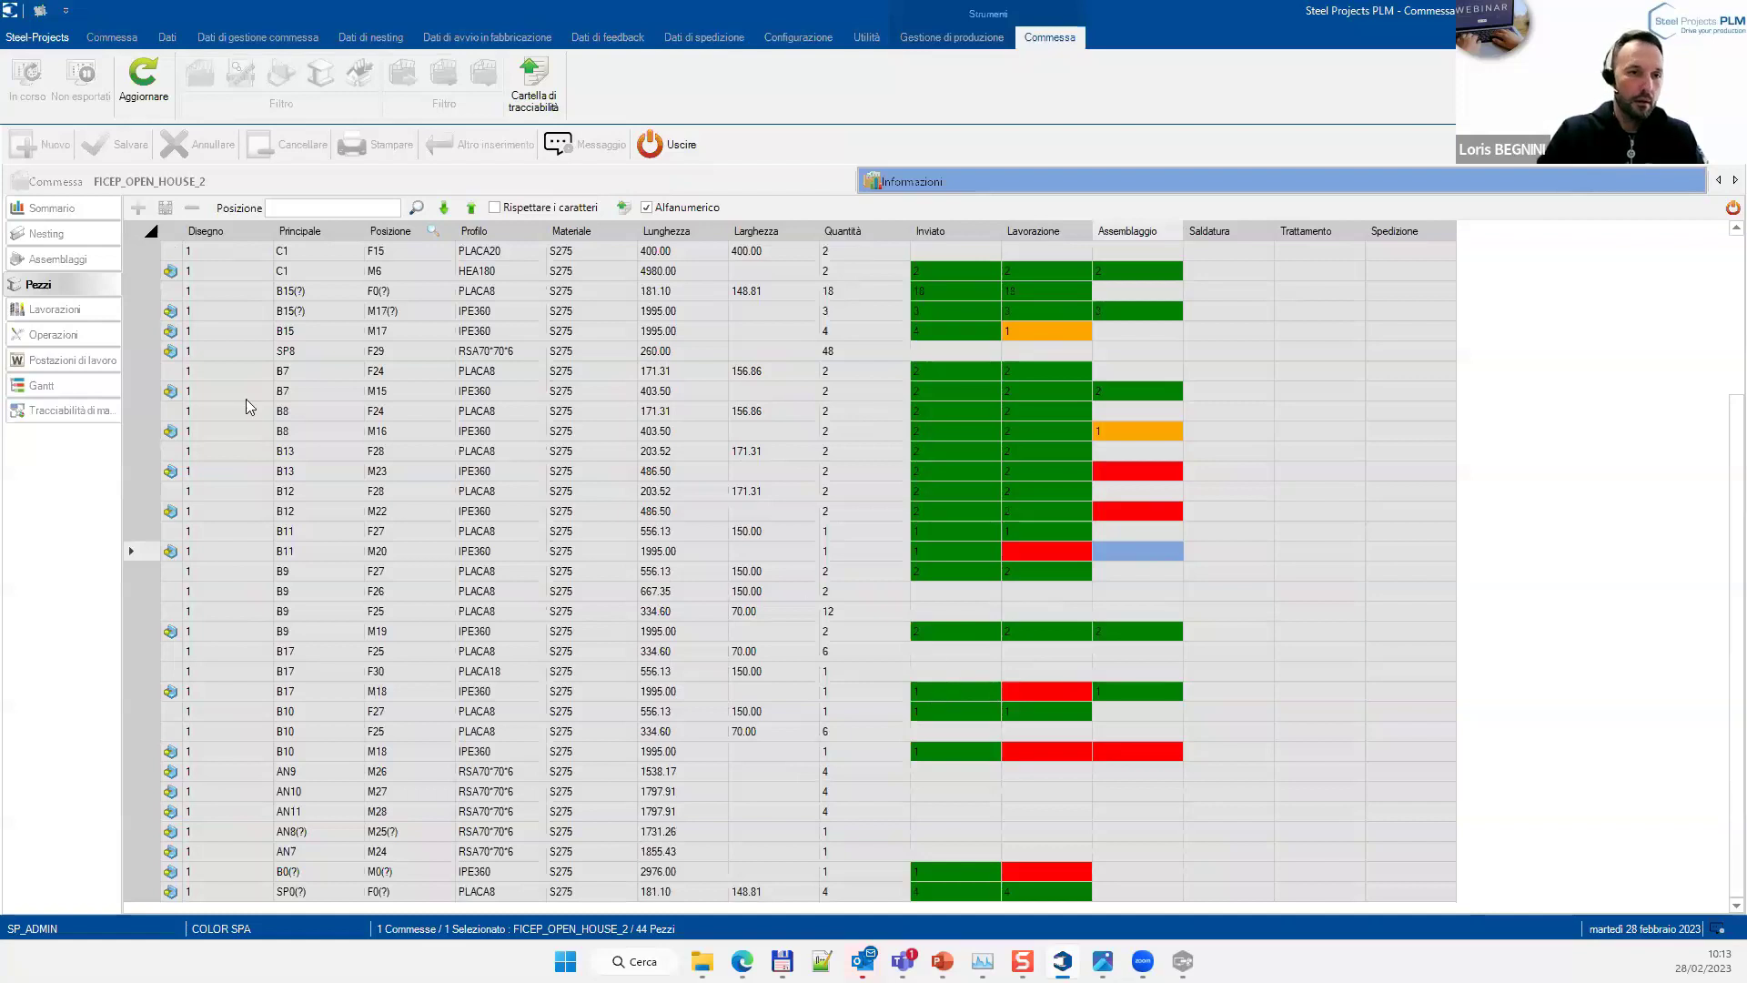
Inspect part M14's TAGLIO, SCRIBING and ASSEMBLAGGIO records in the operations tree, then show the machine operations log
click(56, 310)
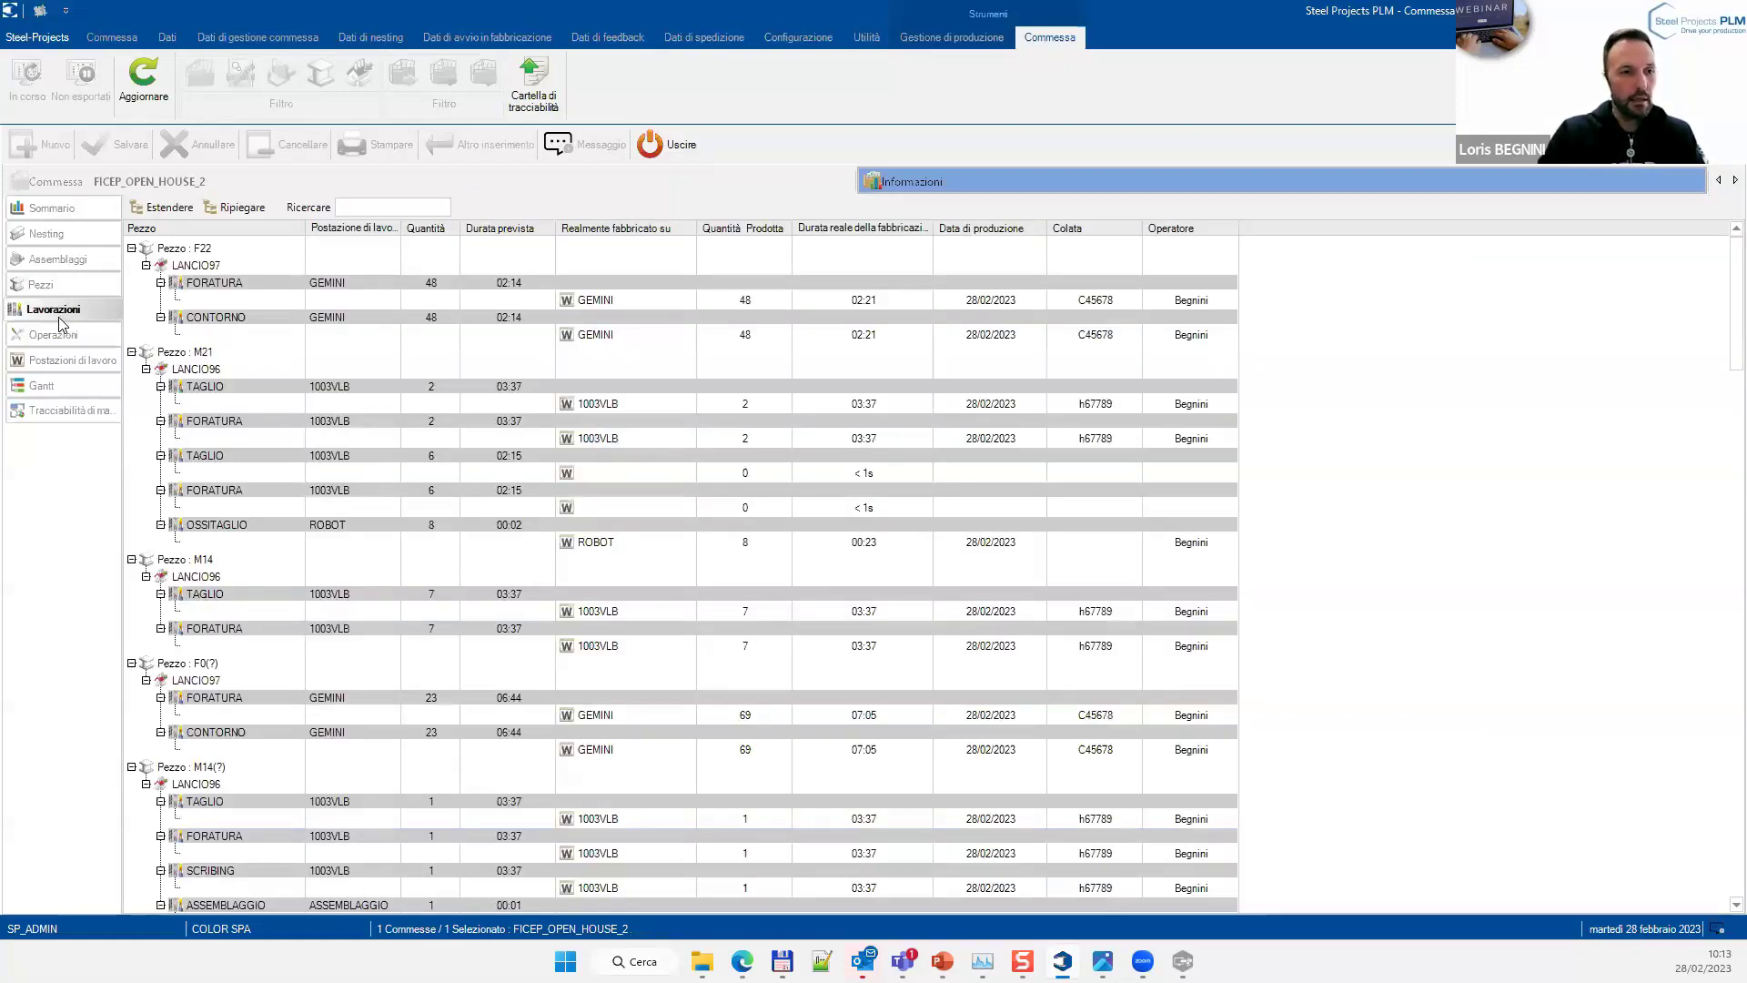
scroll(531, 472, down, 3)
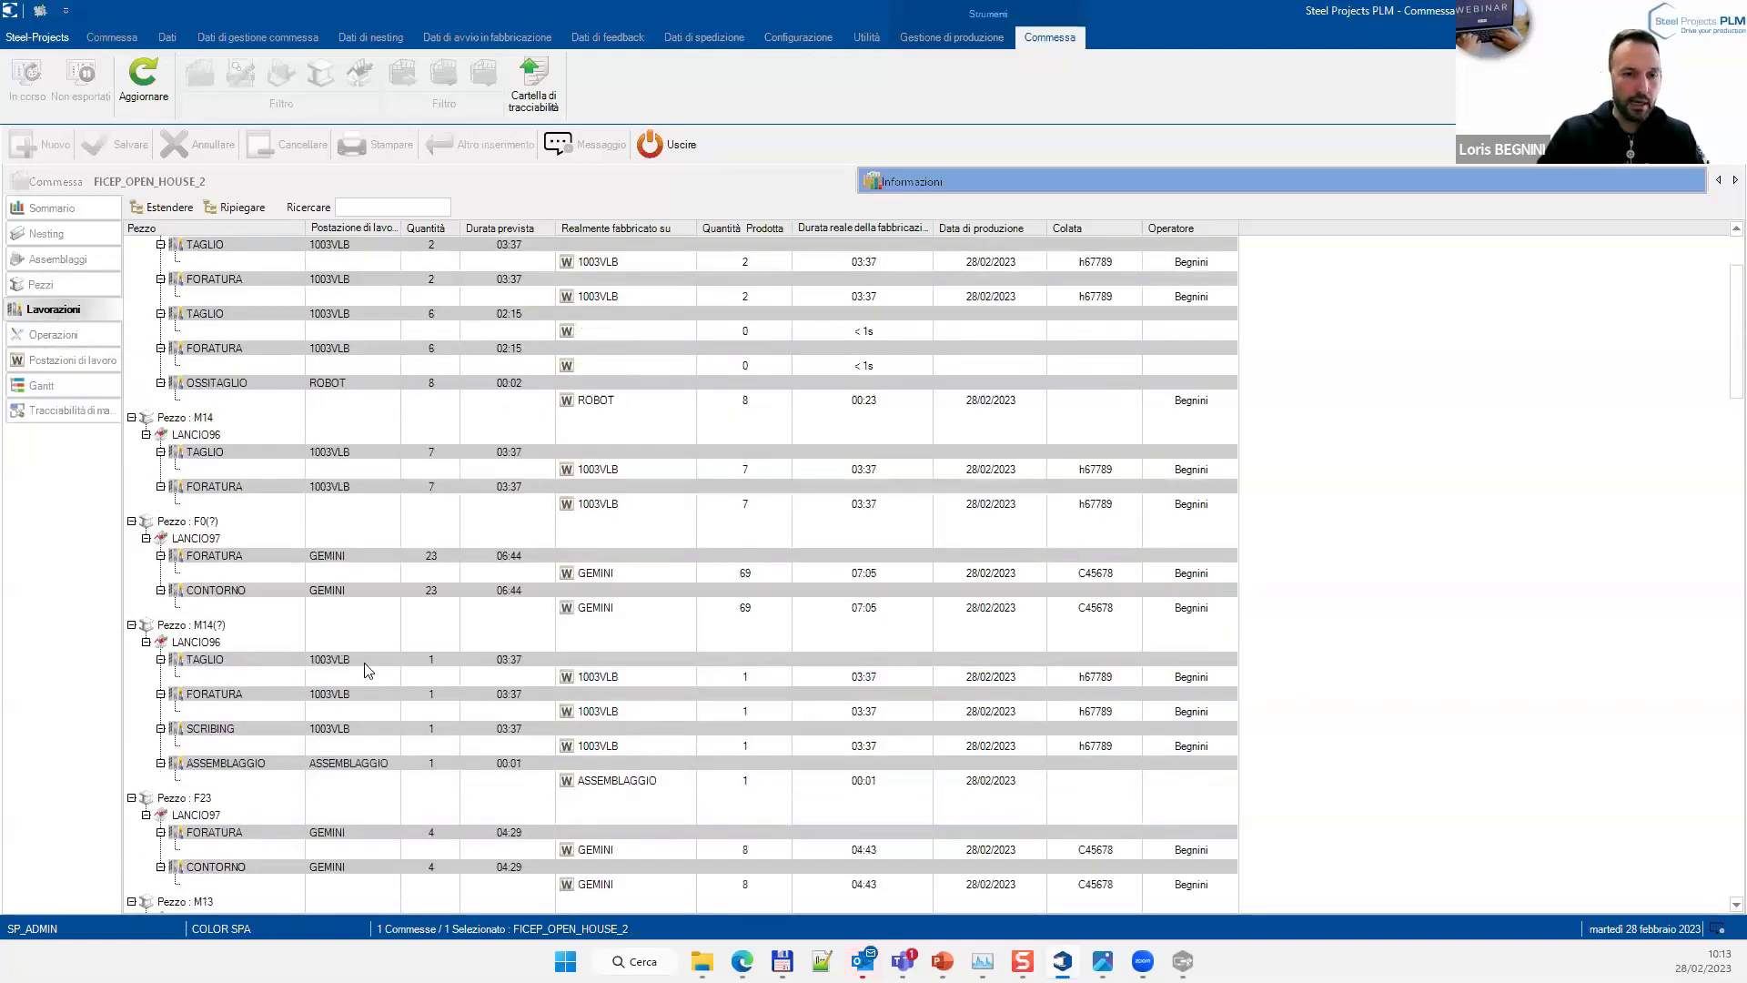
scroll(330, 644, down, 1)
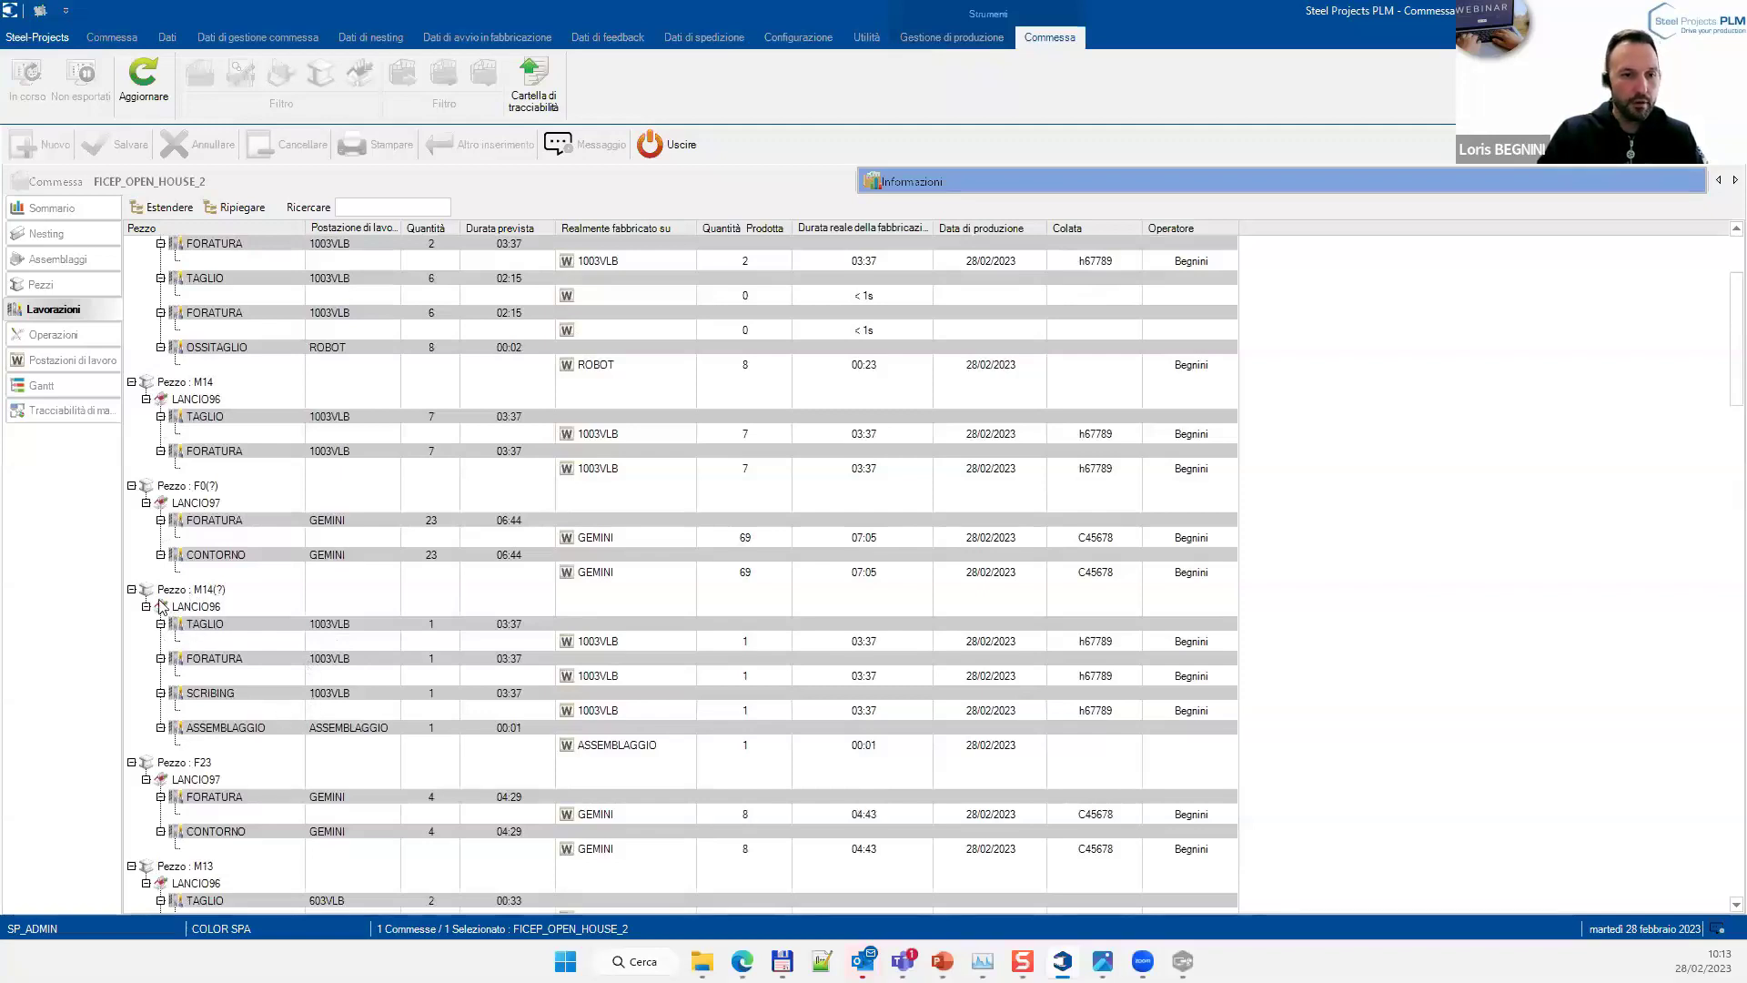
click(597, 641)
scroll(211, 601, down, 1)
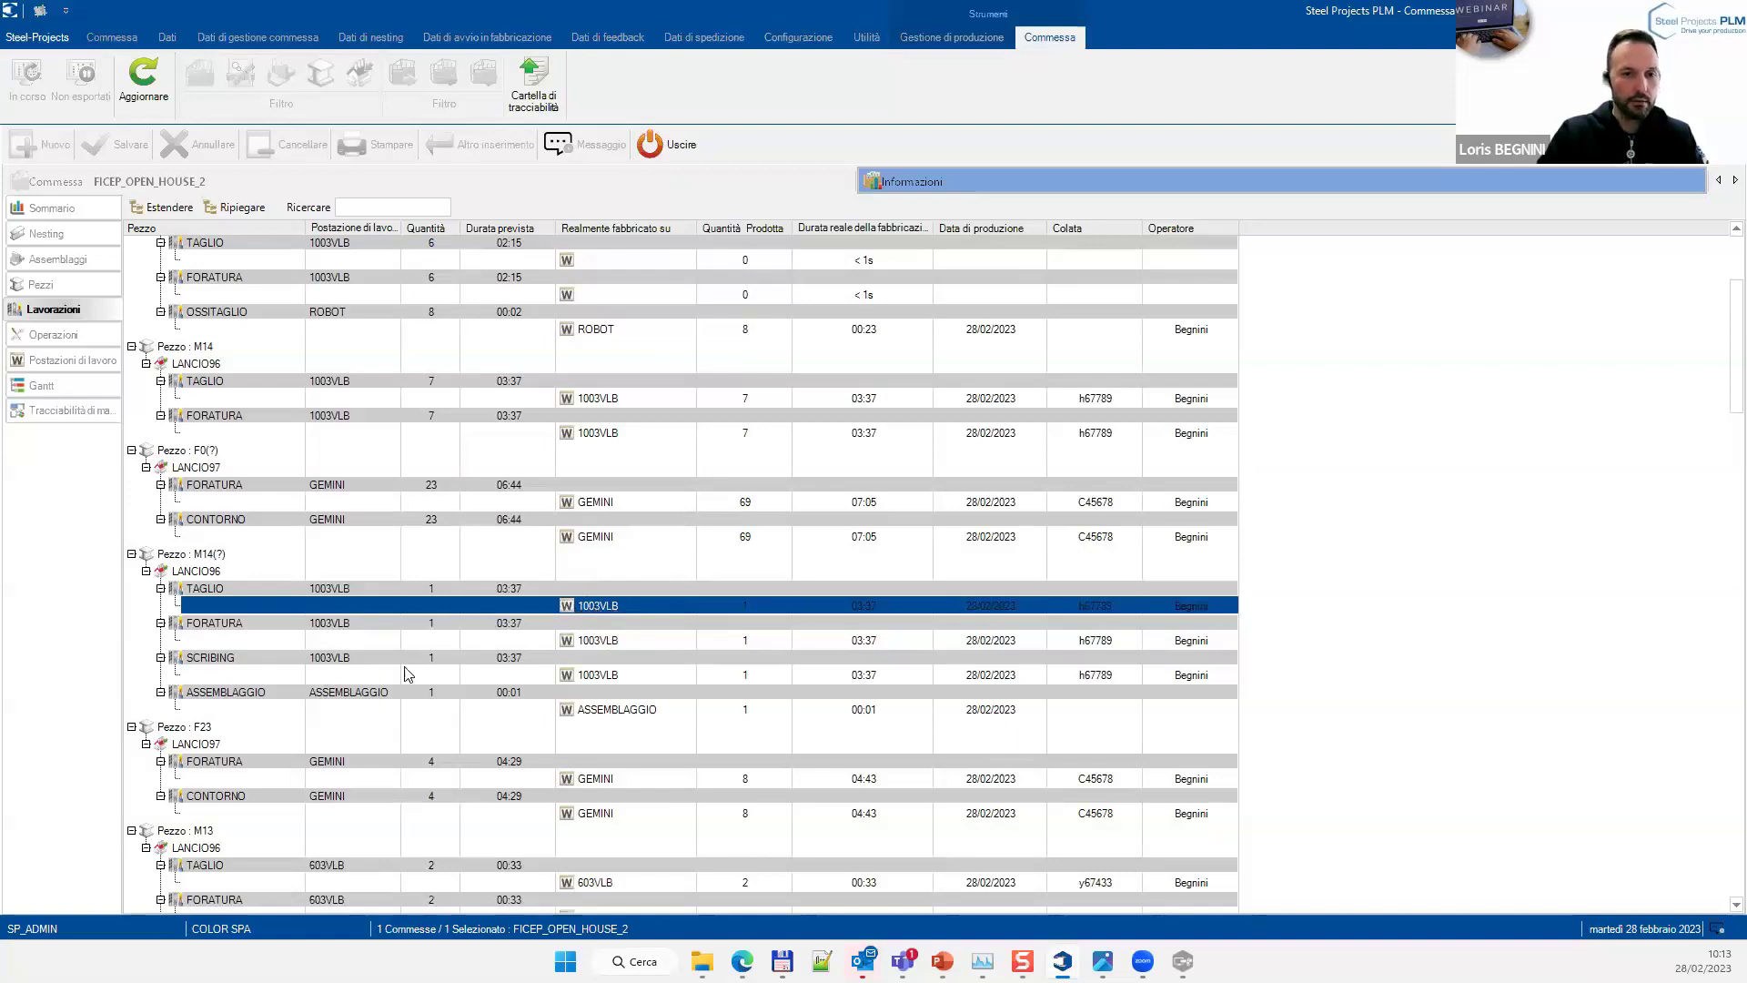
click(617, 674)
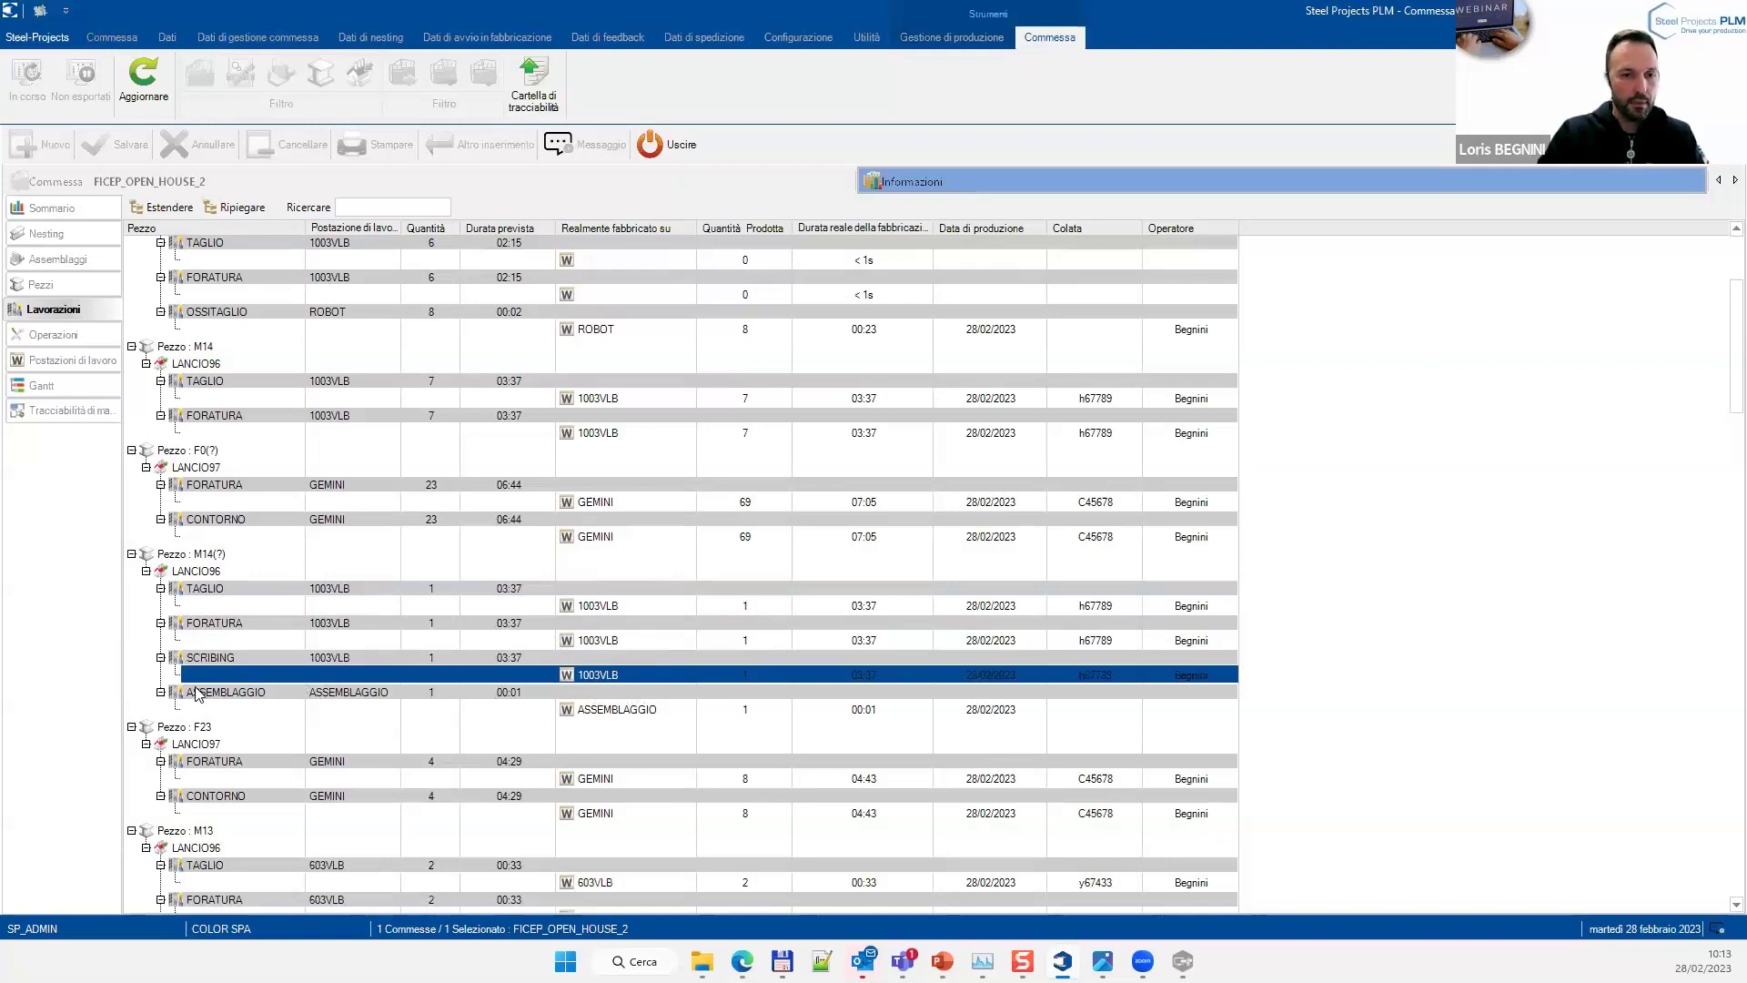
click(594, 710)
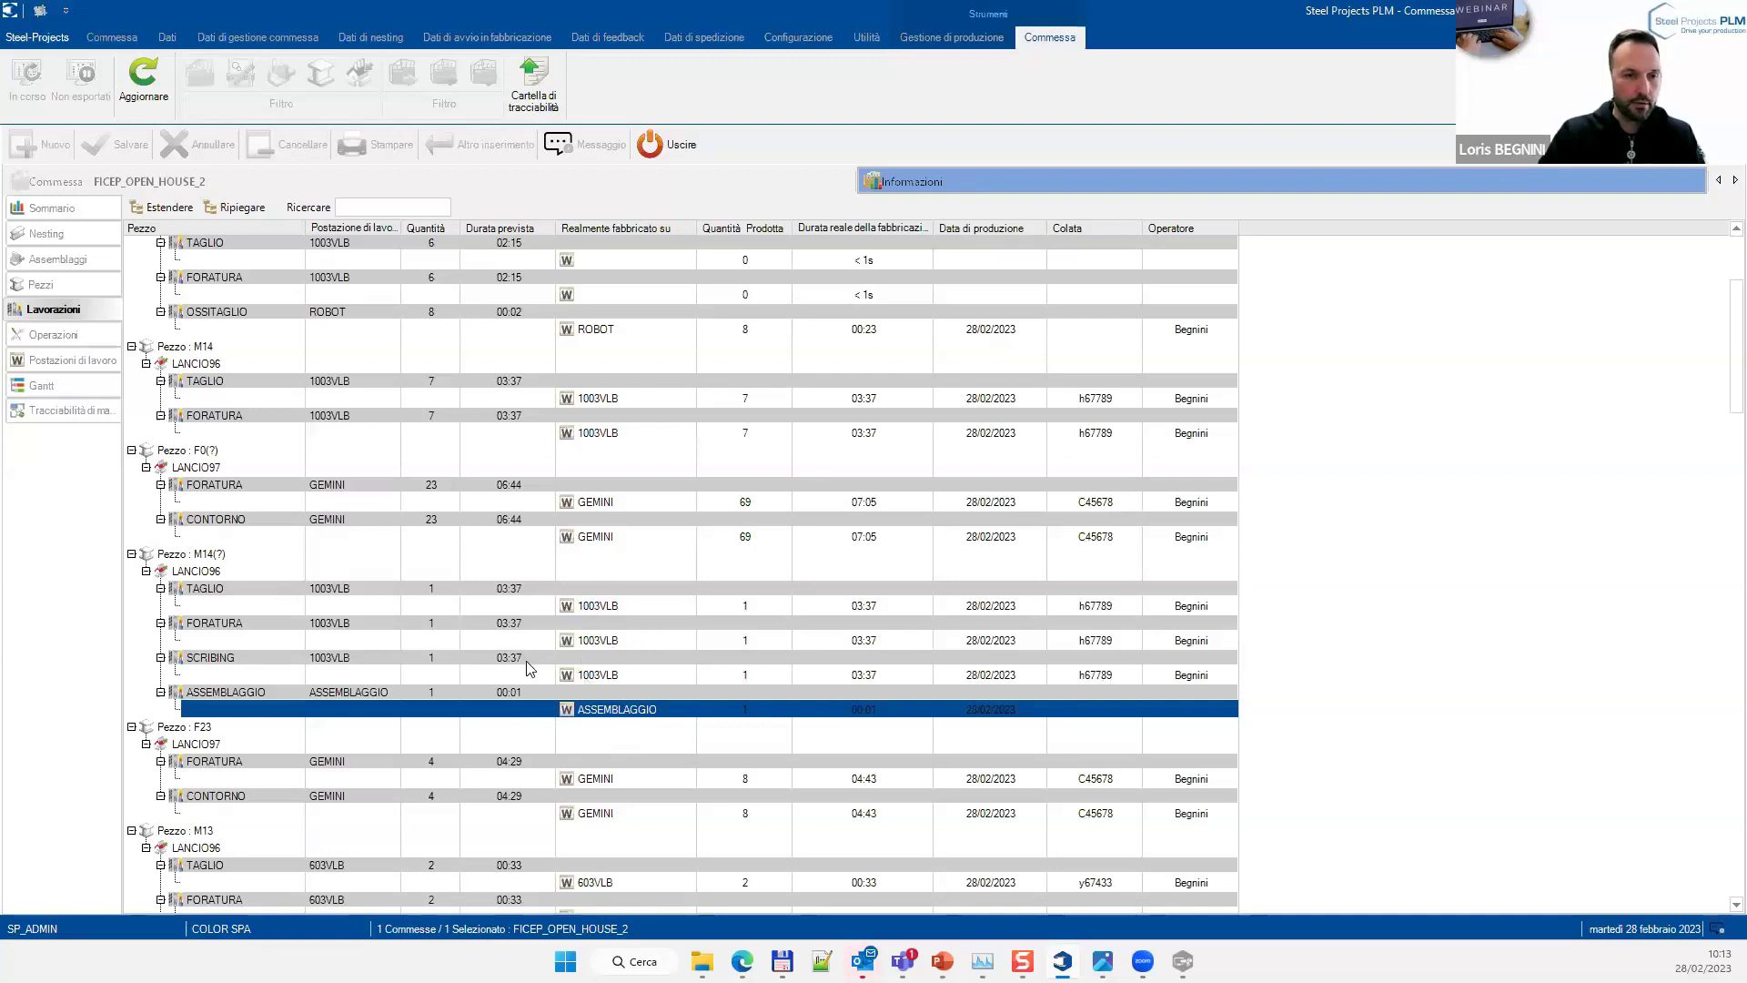
click(64, 338)
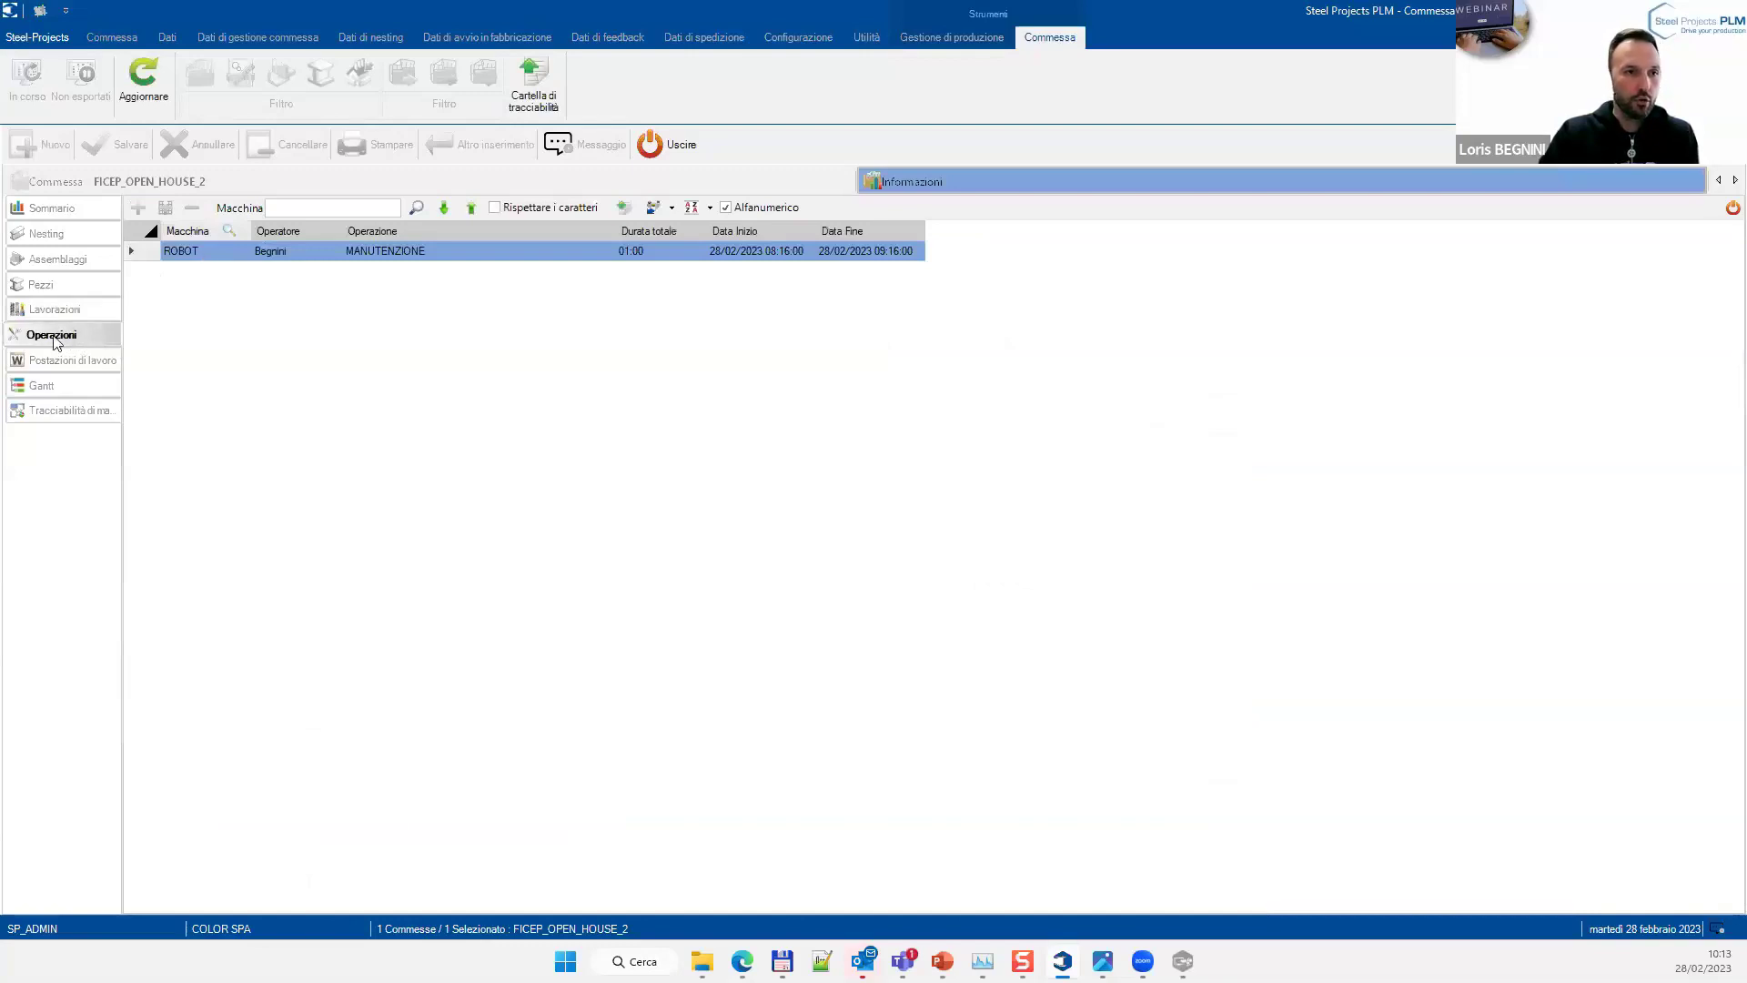
Return to the Sommario dashboard, then show the Operazioni grid with the one-hour ROBOT MANUTENZIONE entry
click(67, 215)
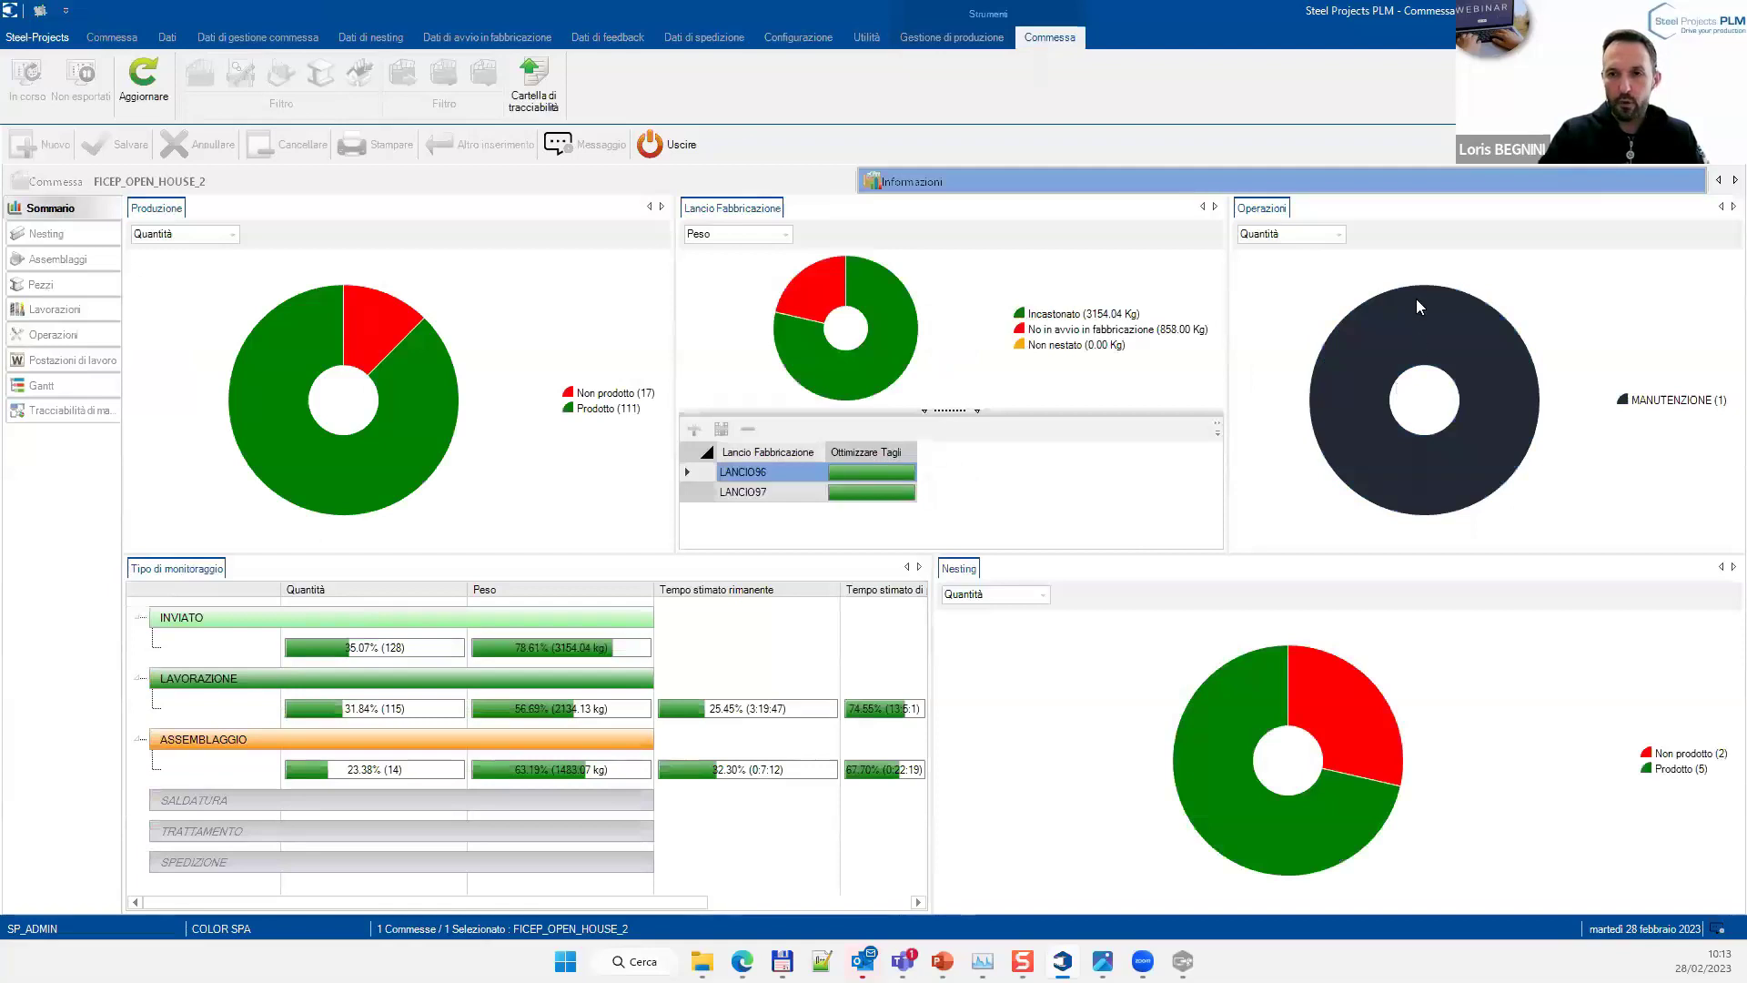
click(48, 335)
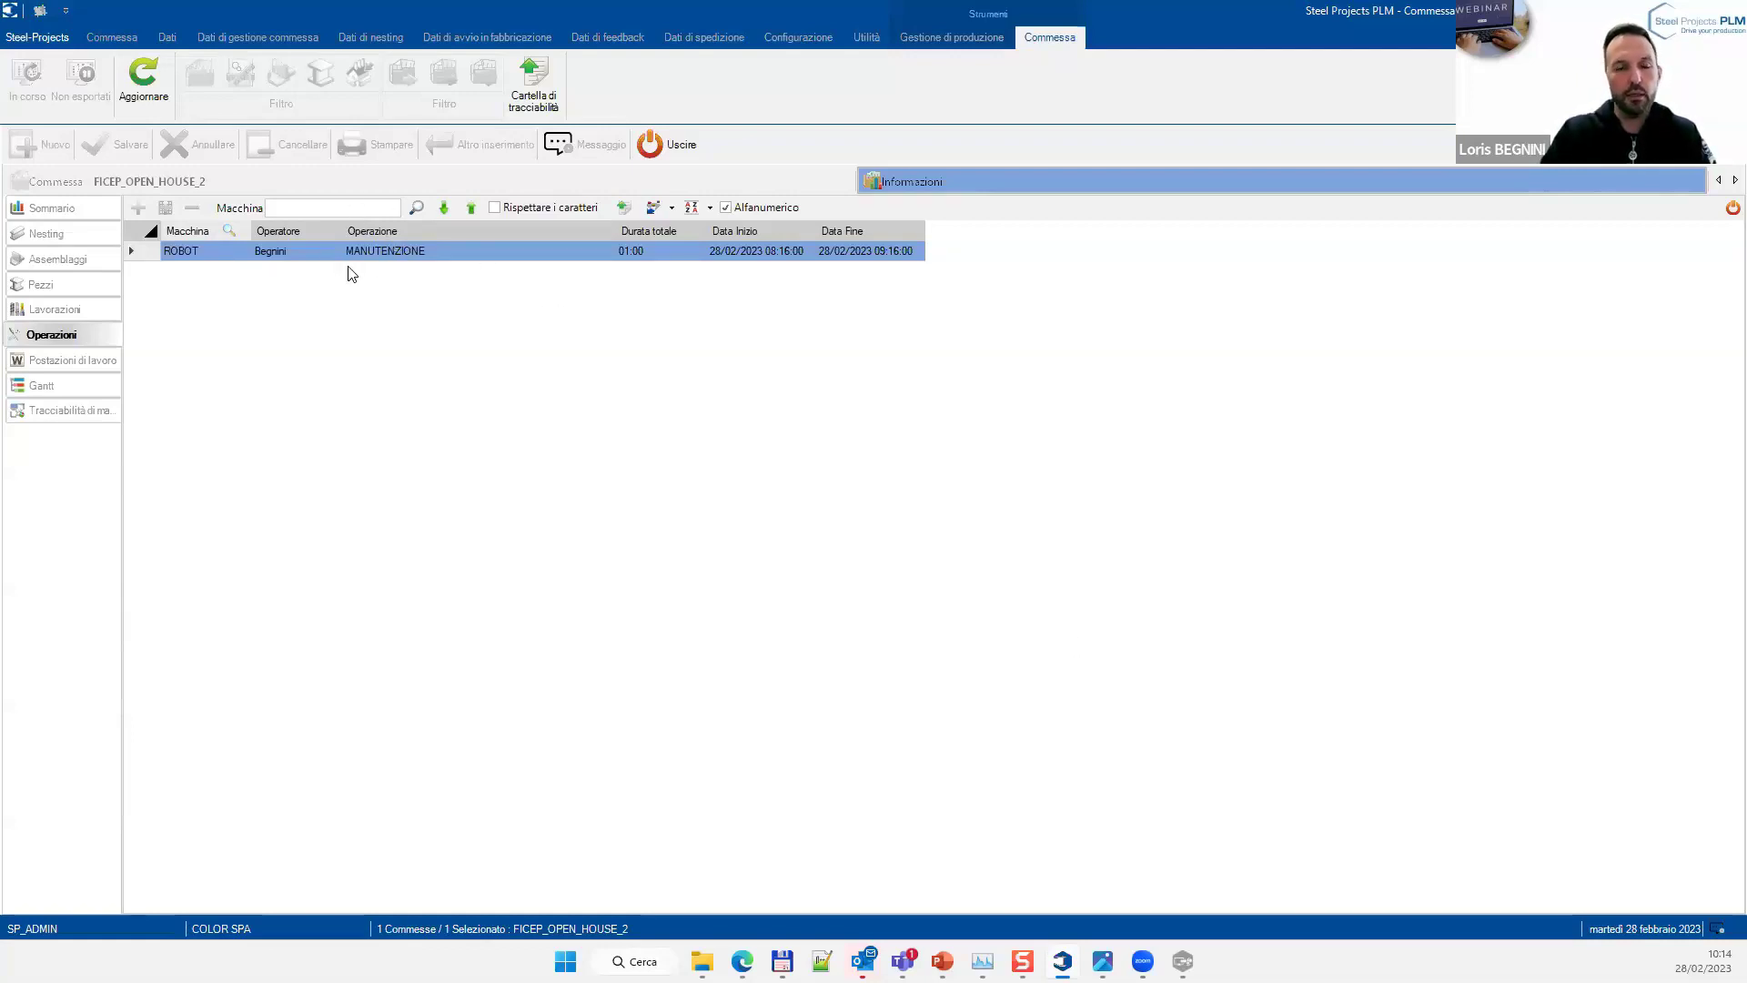
Log in to Workshop Assistant with the operator password and open ROBOT's Produzione / Operazioni screen
click(1182, 960)
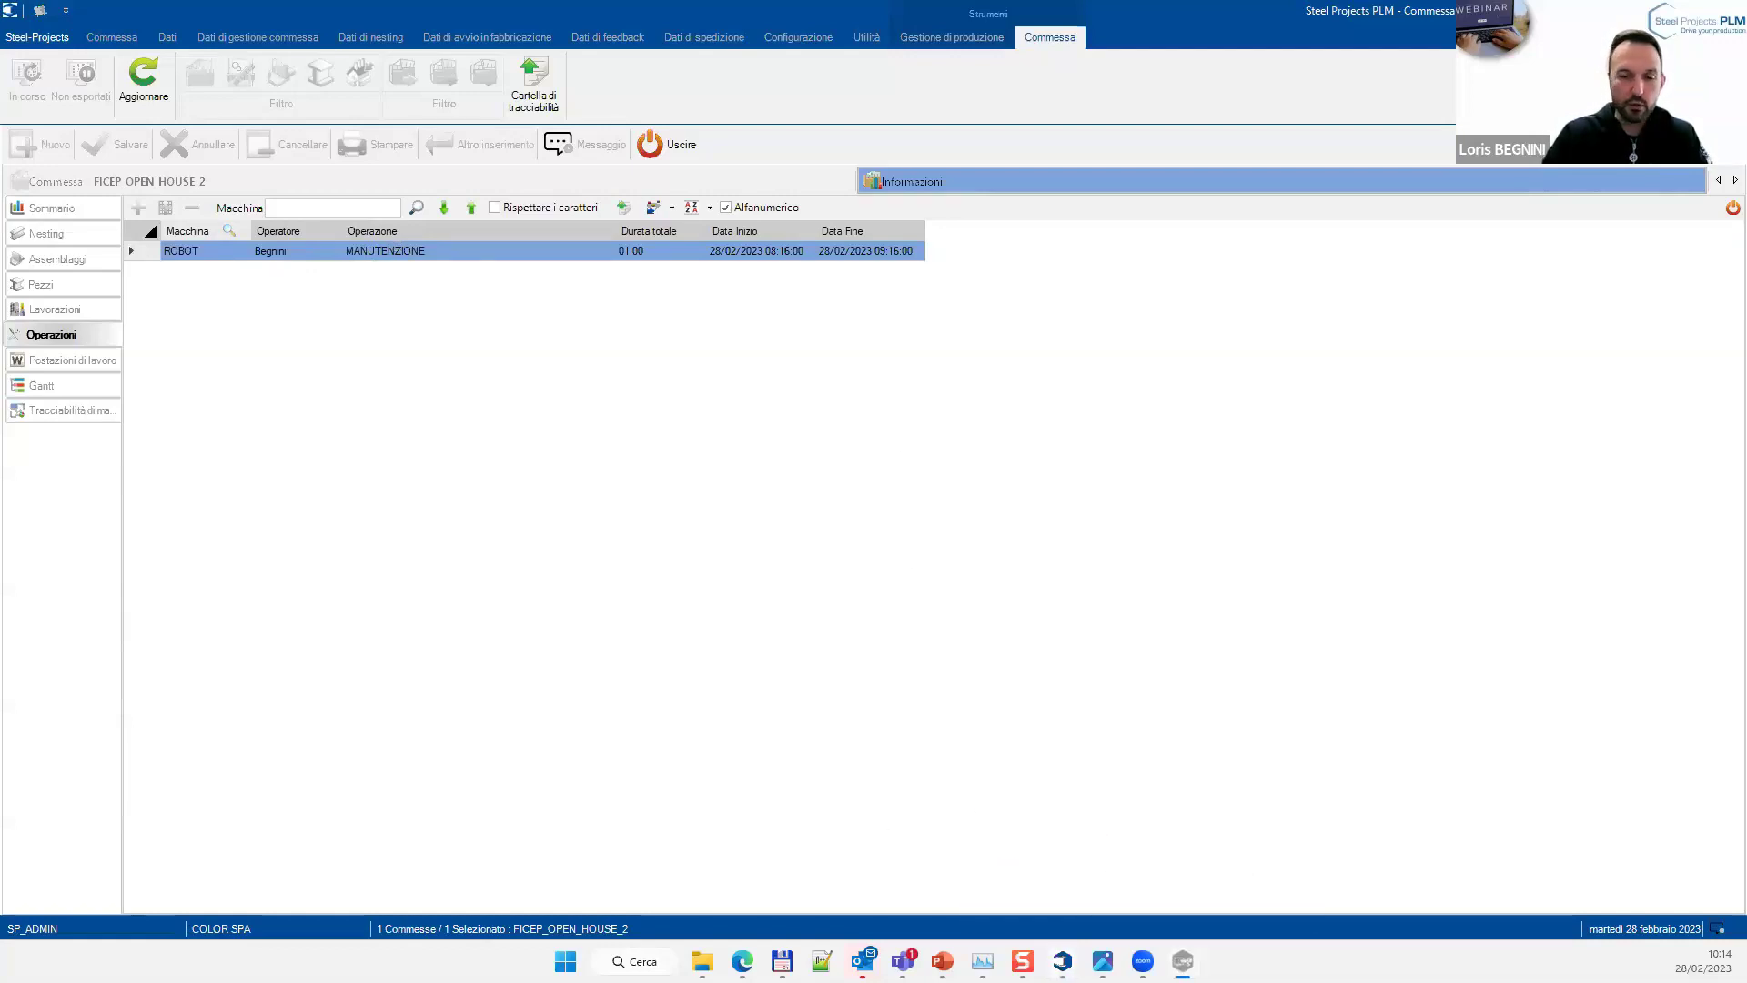
text(admin)
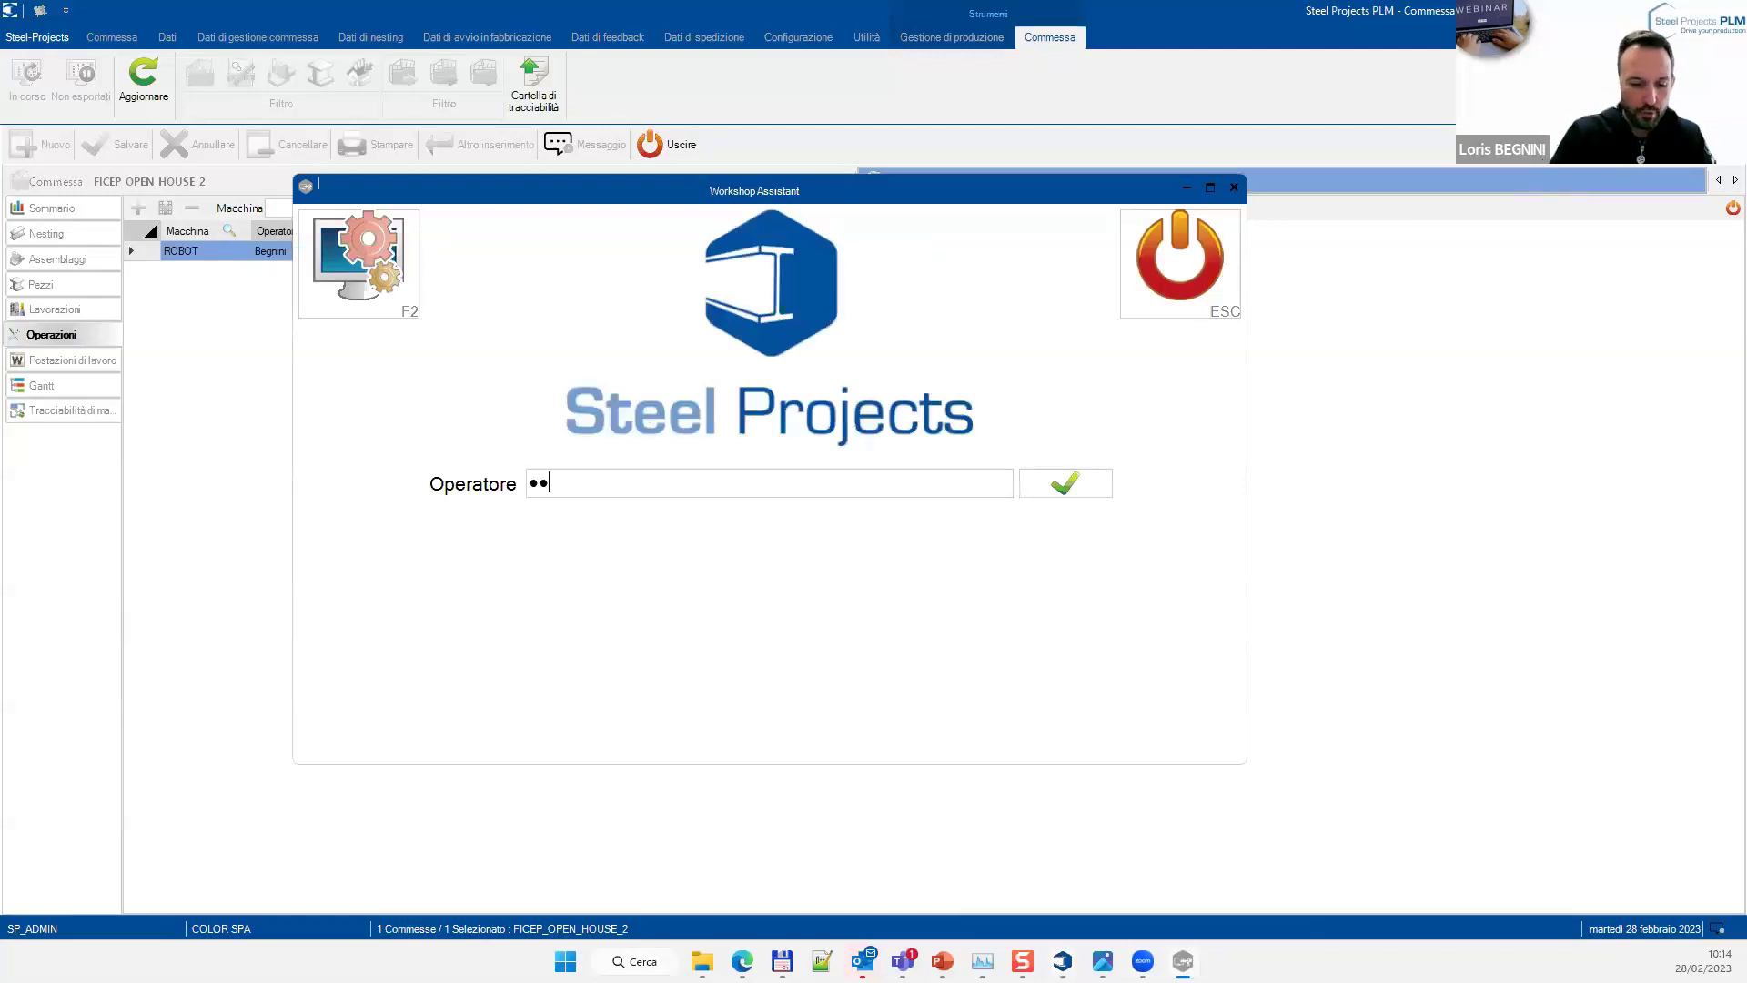
key(Return)
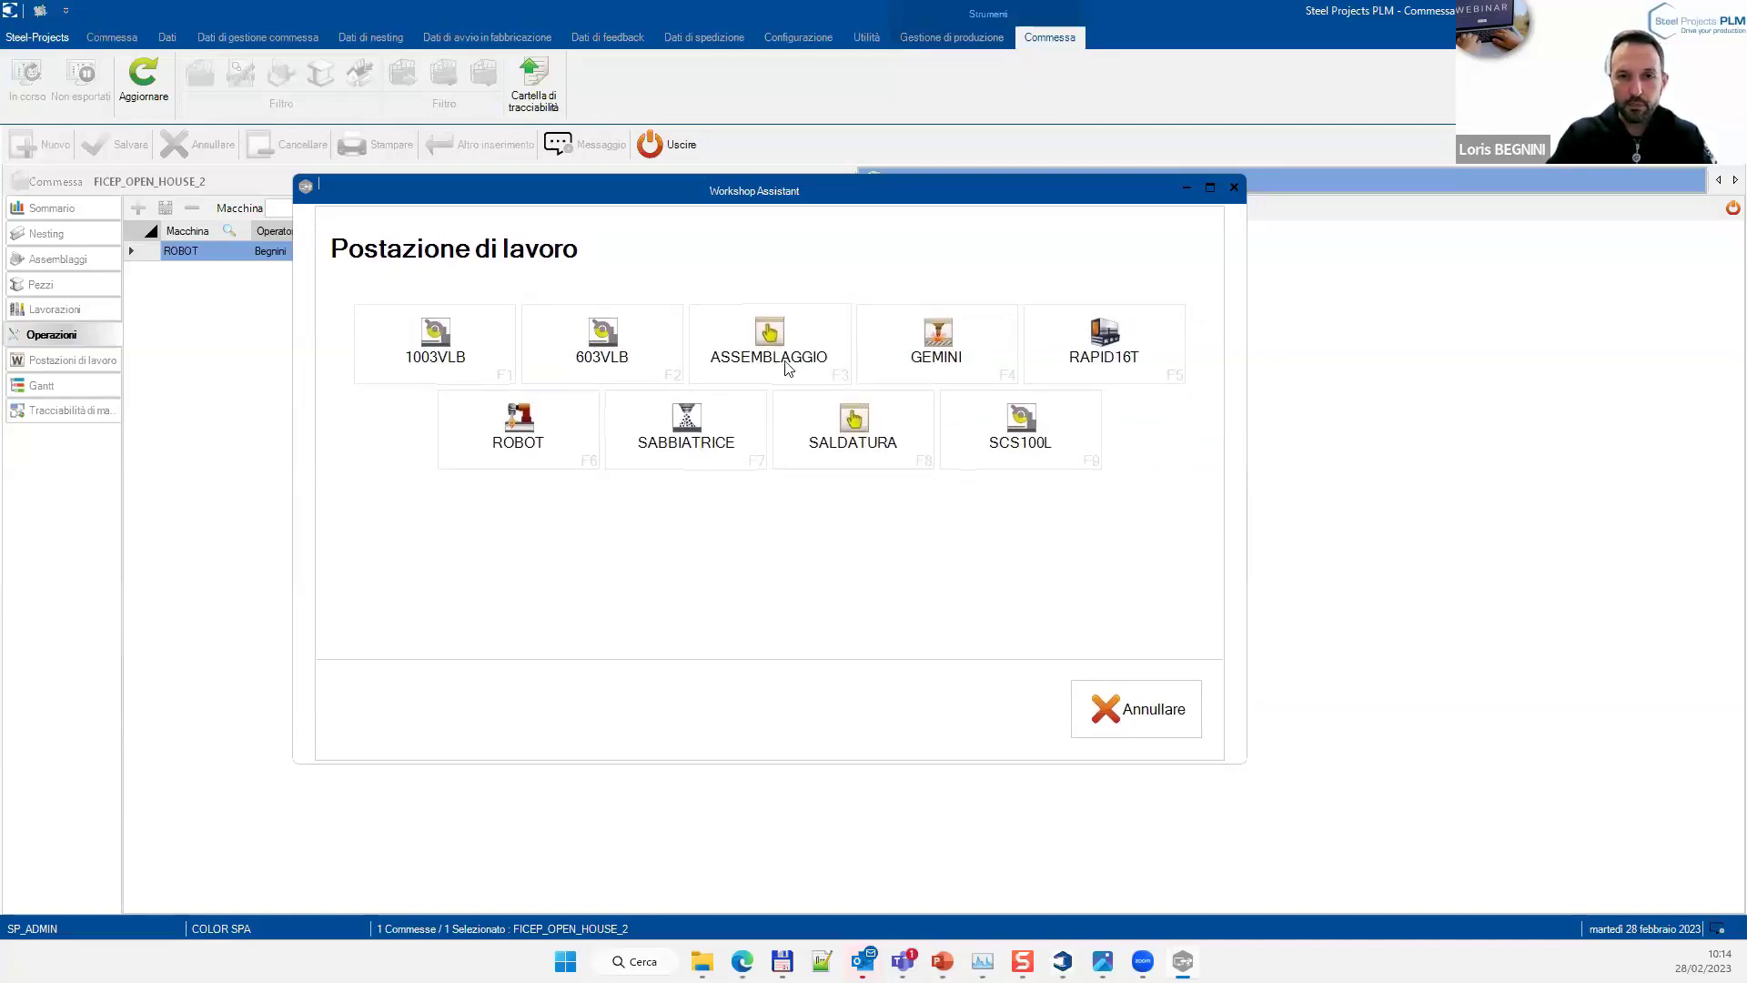
click(546, 428)
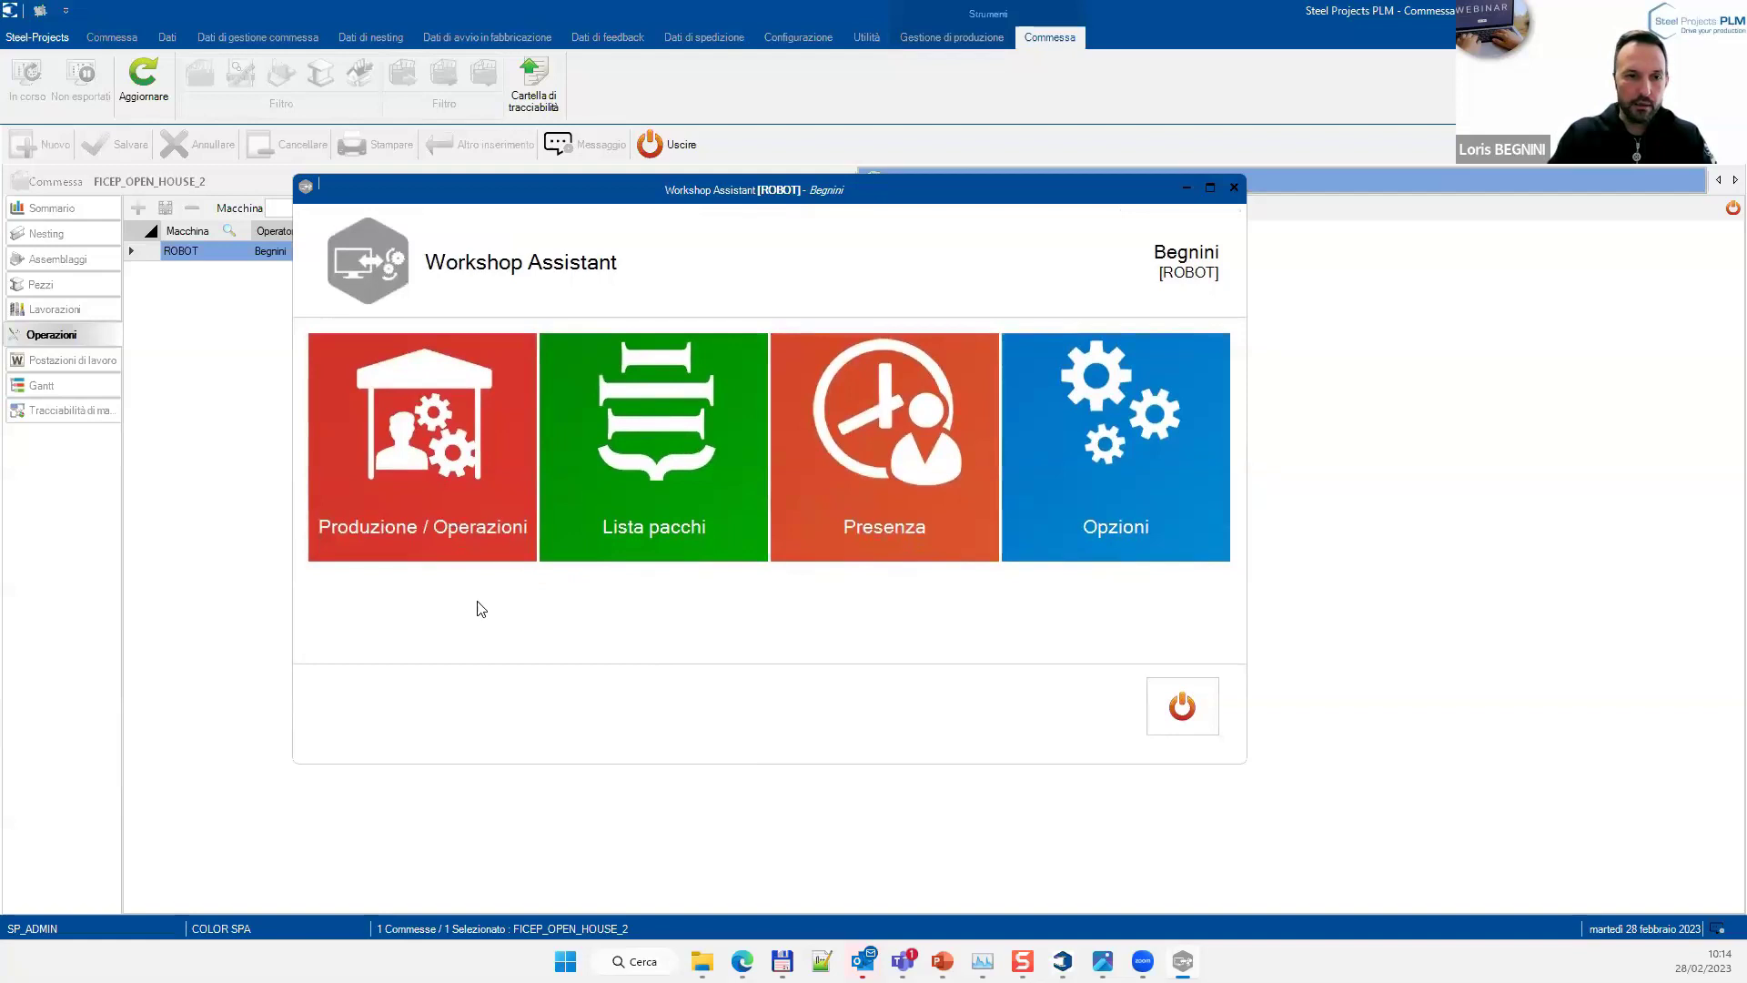
click(436, 505)
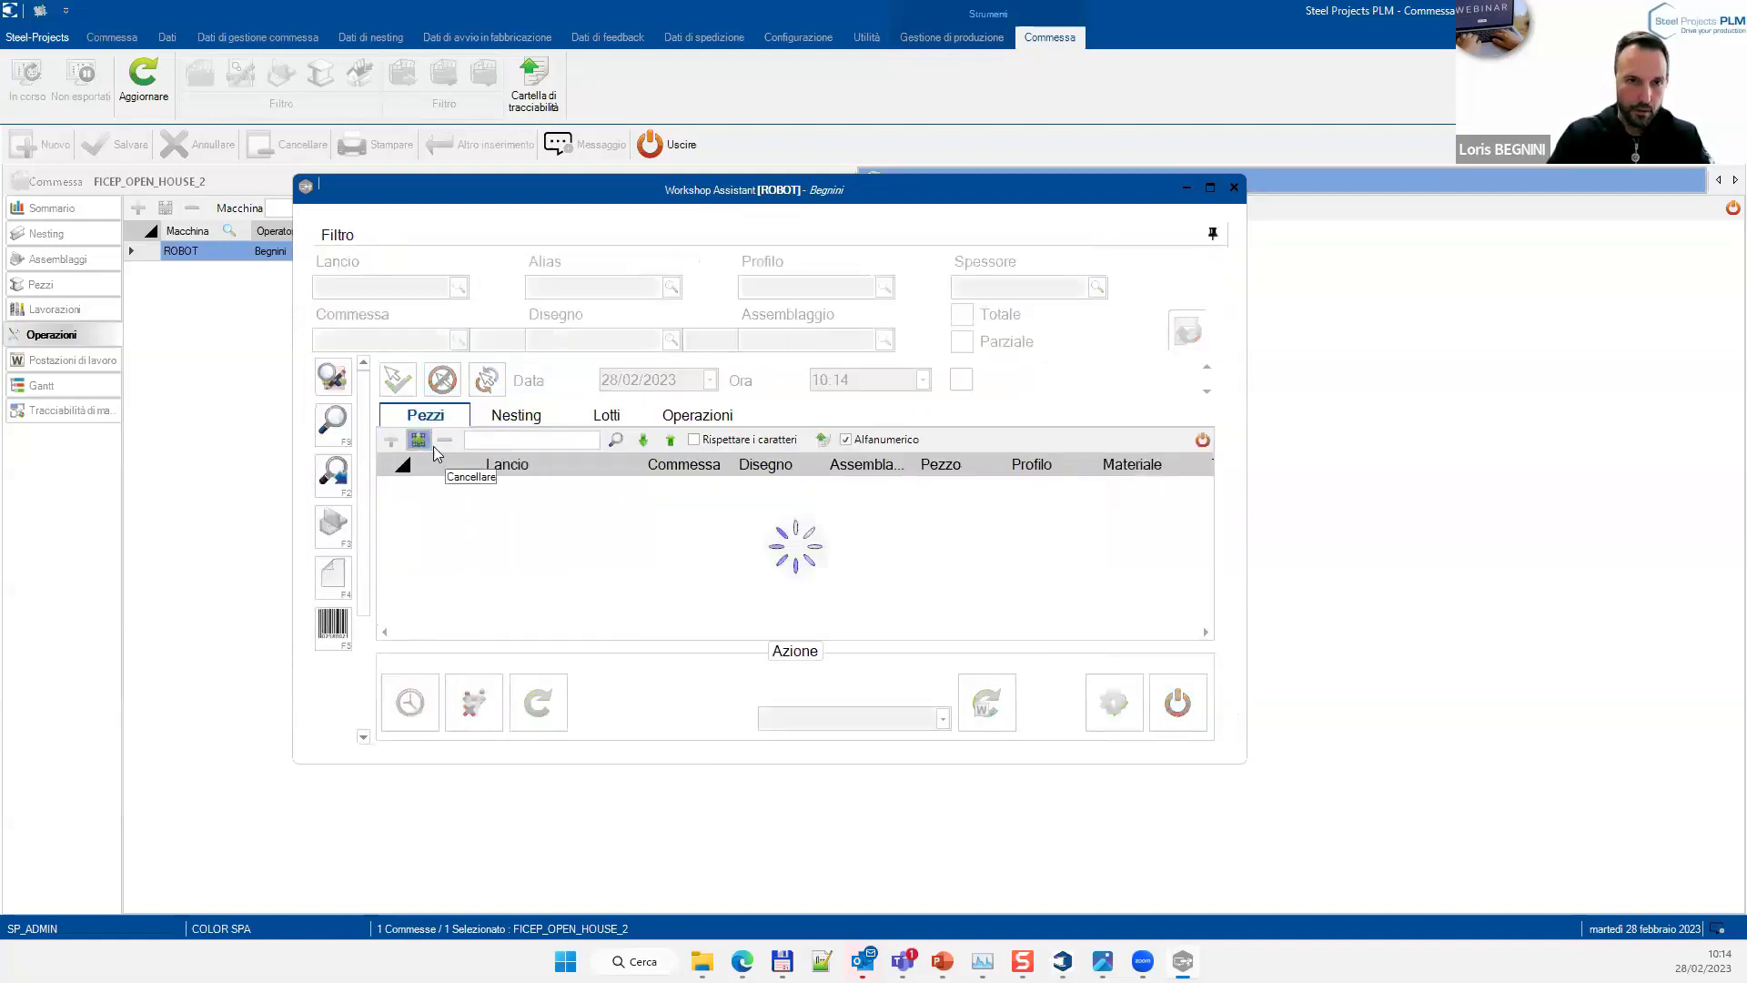
Select the LANCIO32 M5 piece, review ROBOT's operations list, and close Workshop Assistant
scroll(564, 559, down, 3)
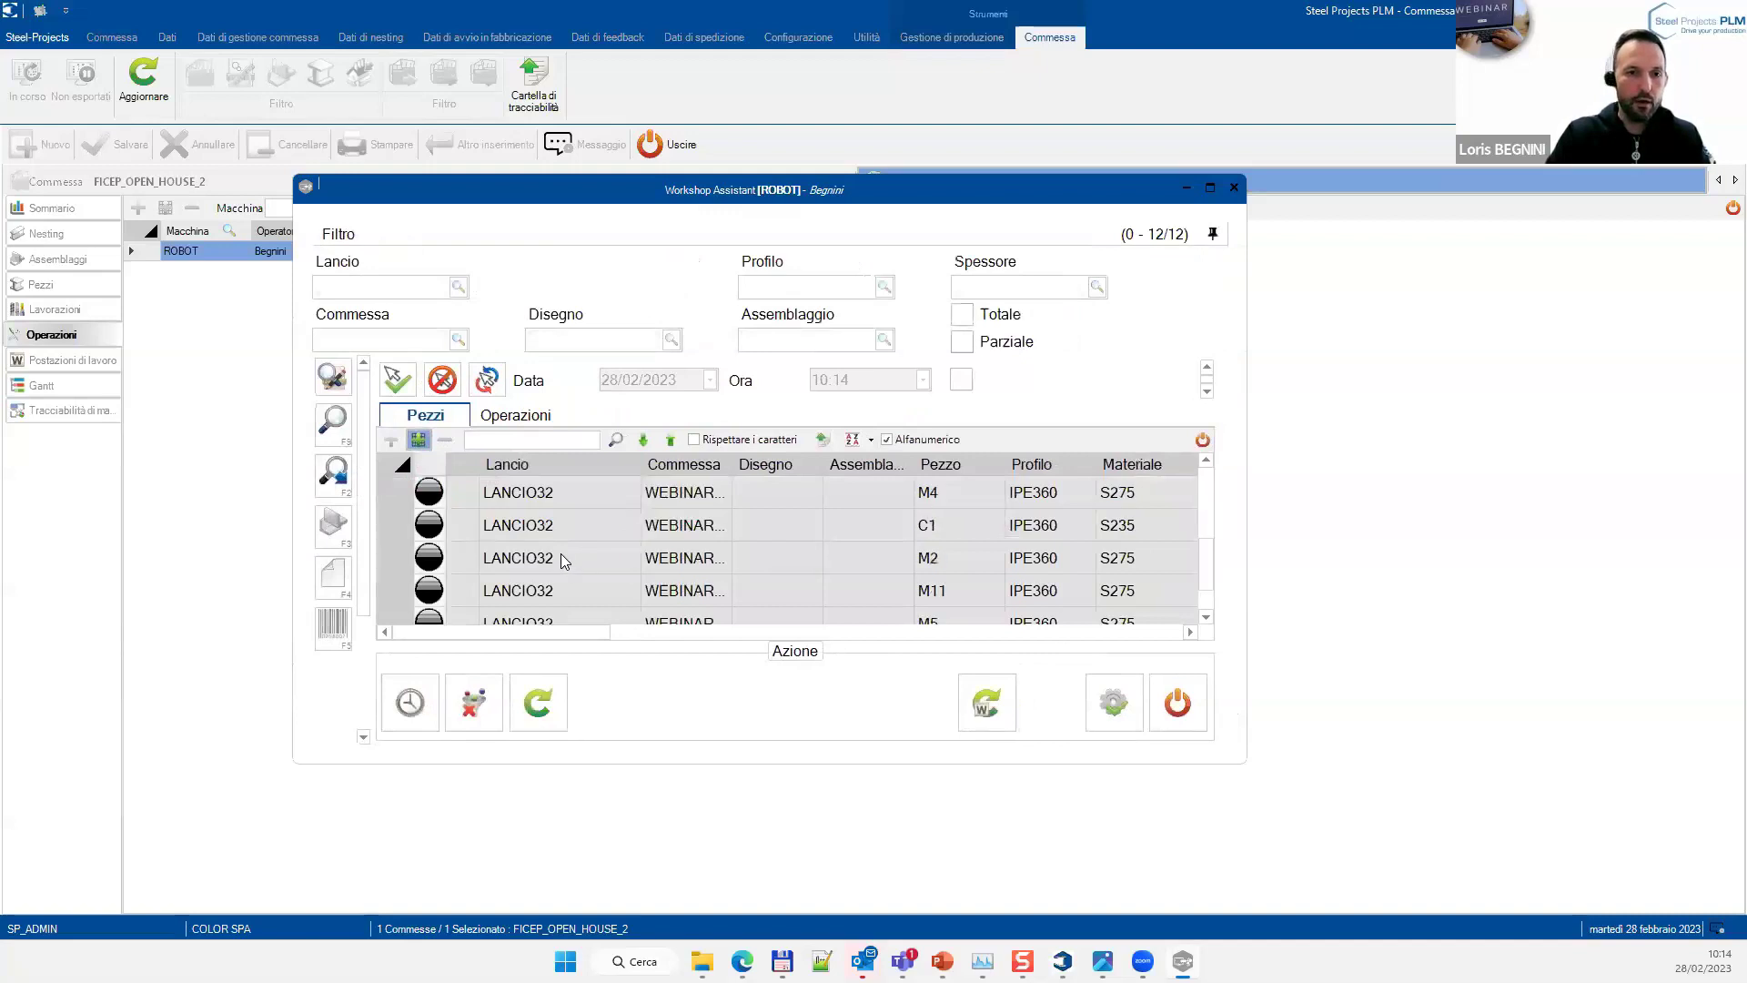
click(516, 562)
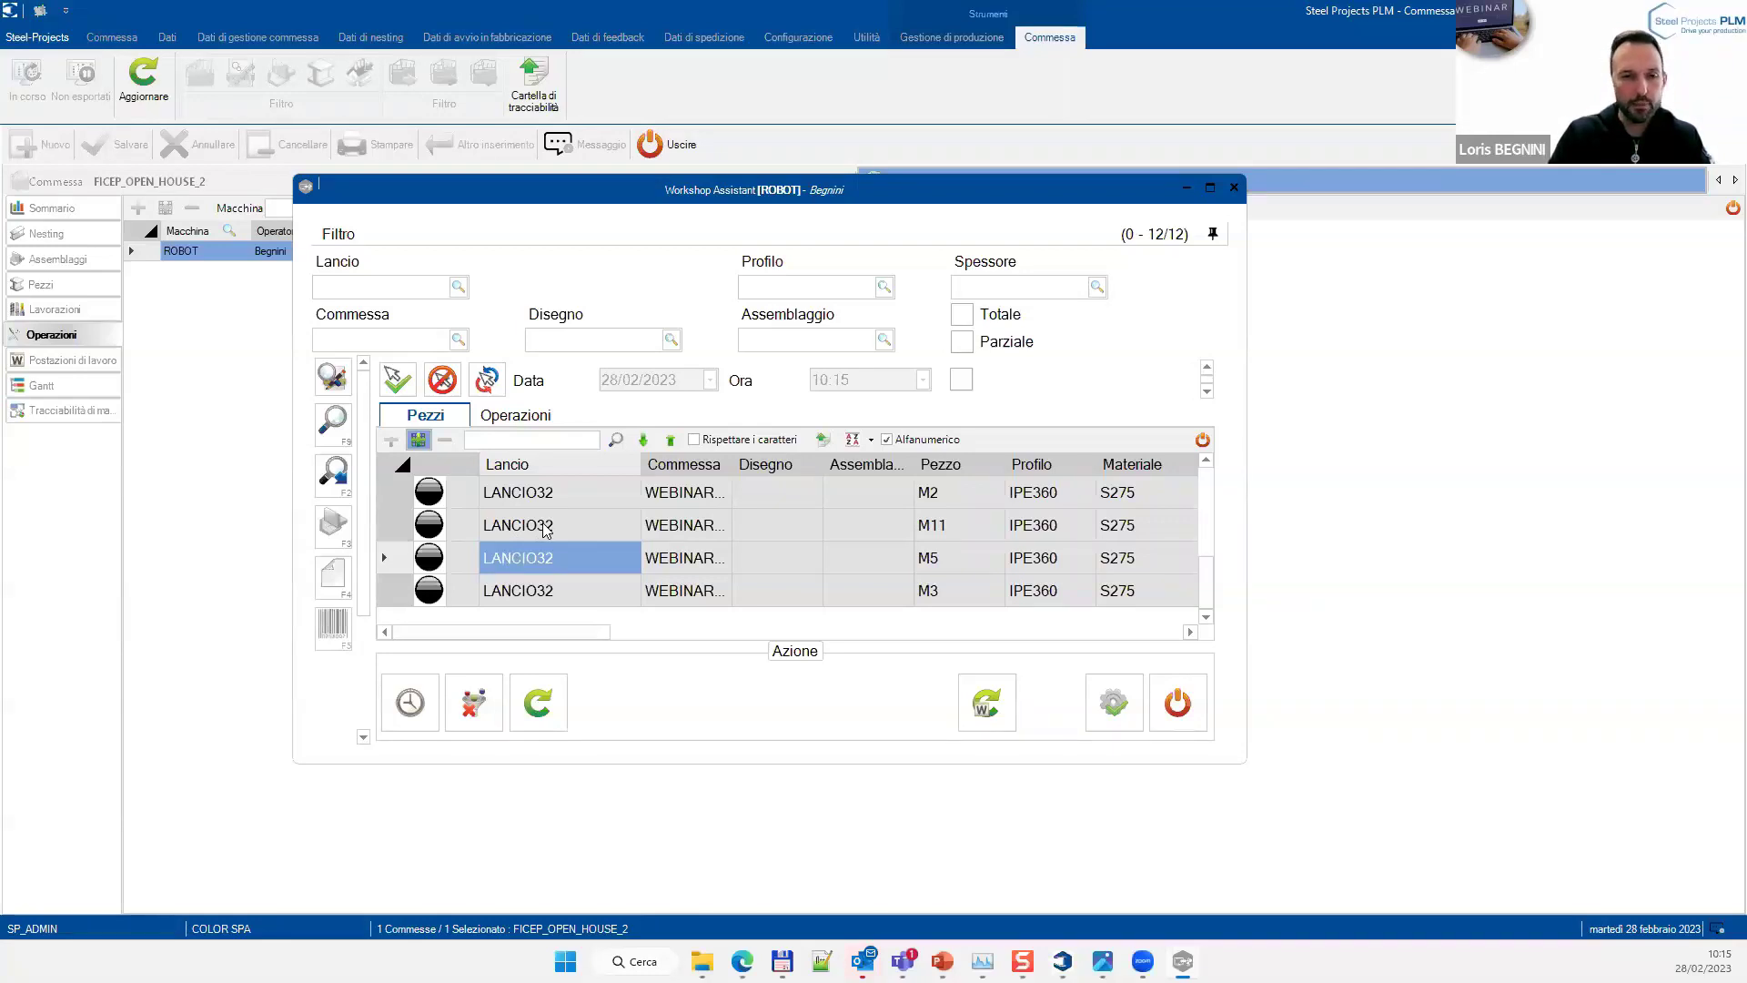
click(526, 418)
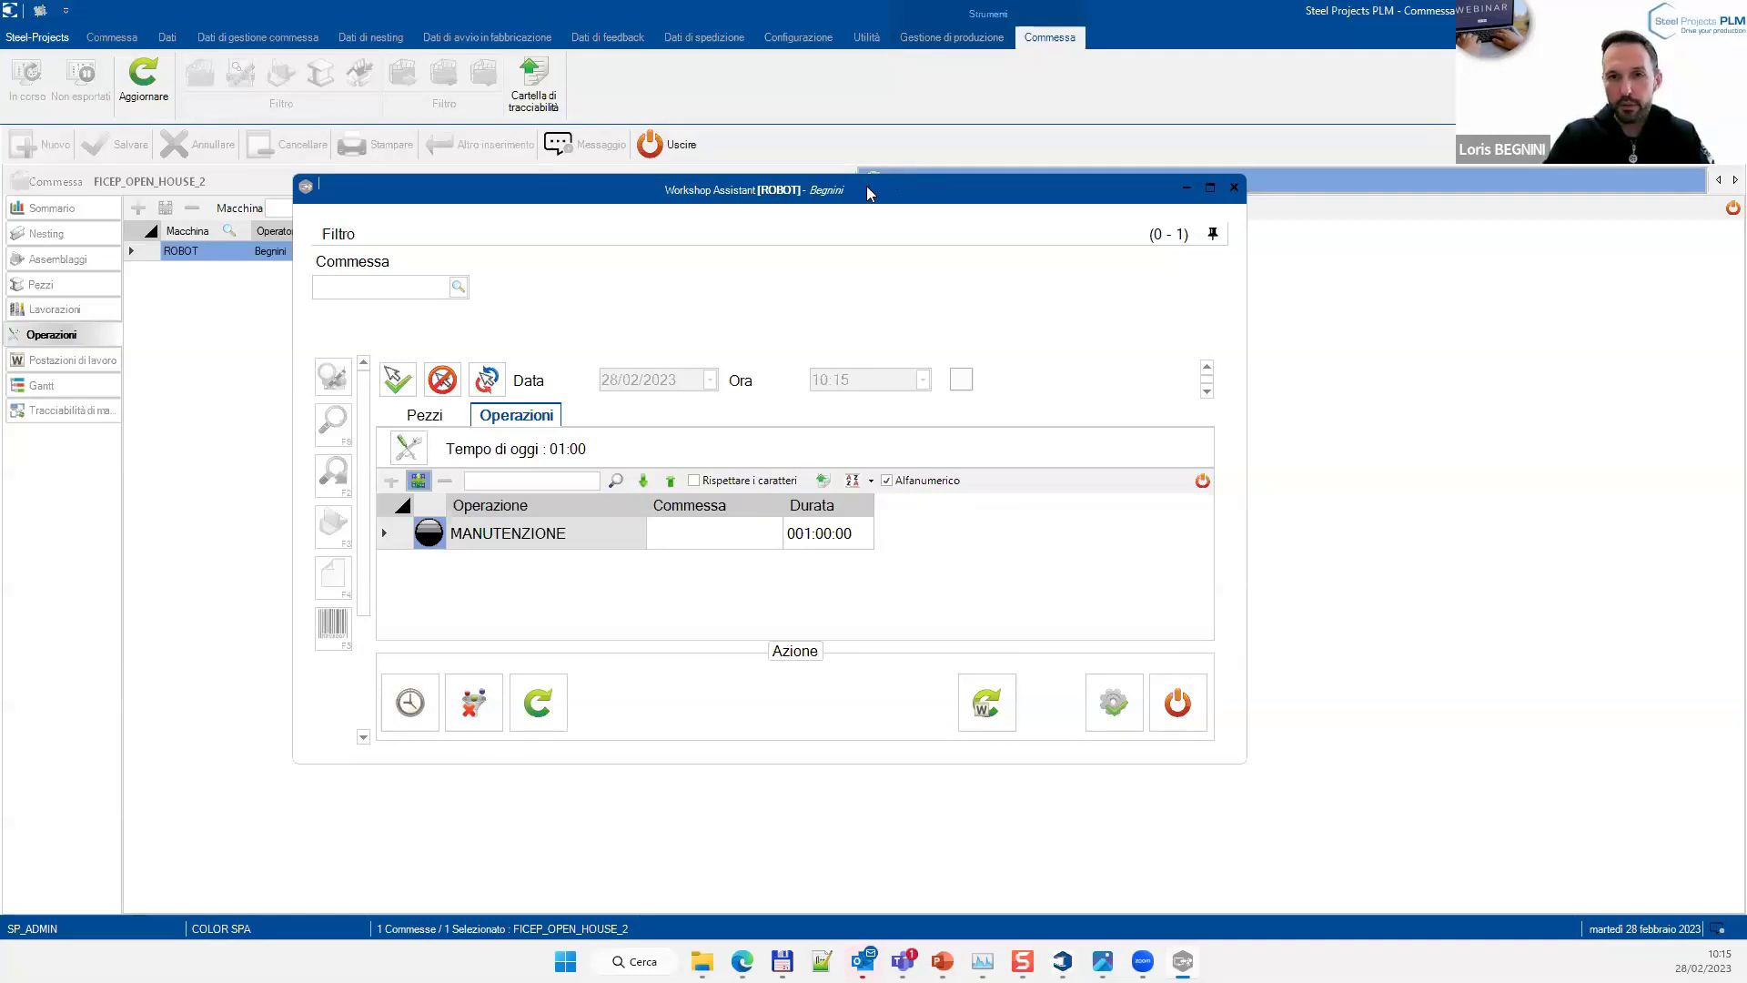
key(Escape)
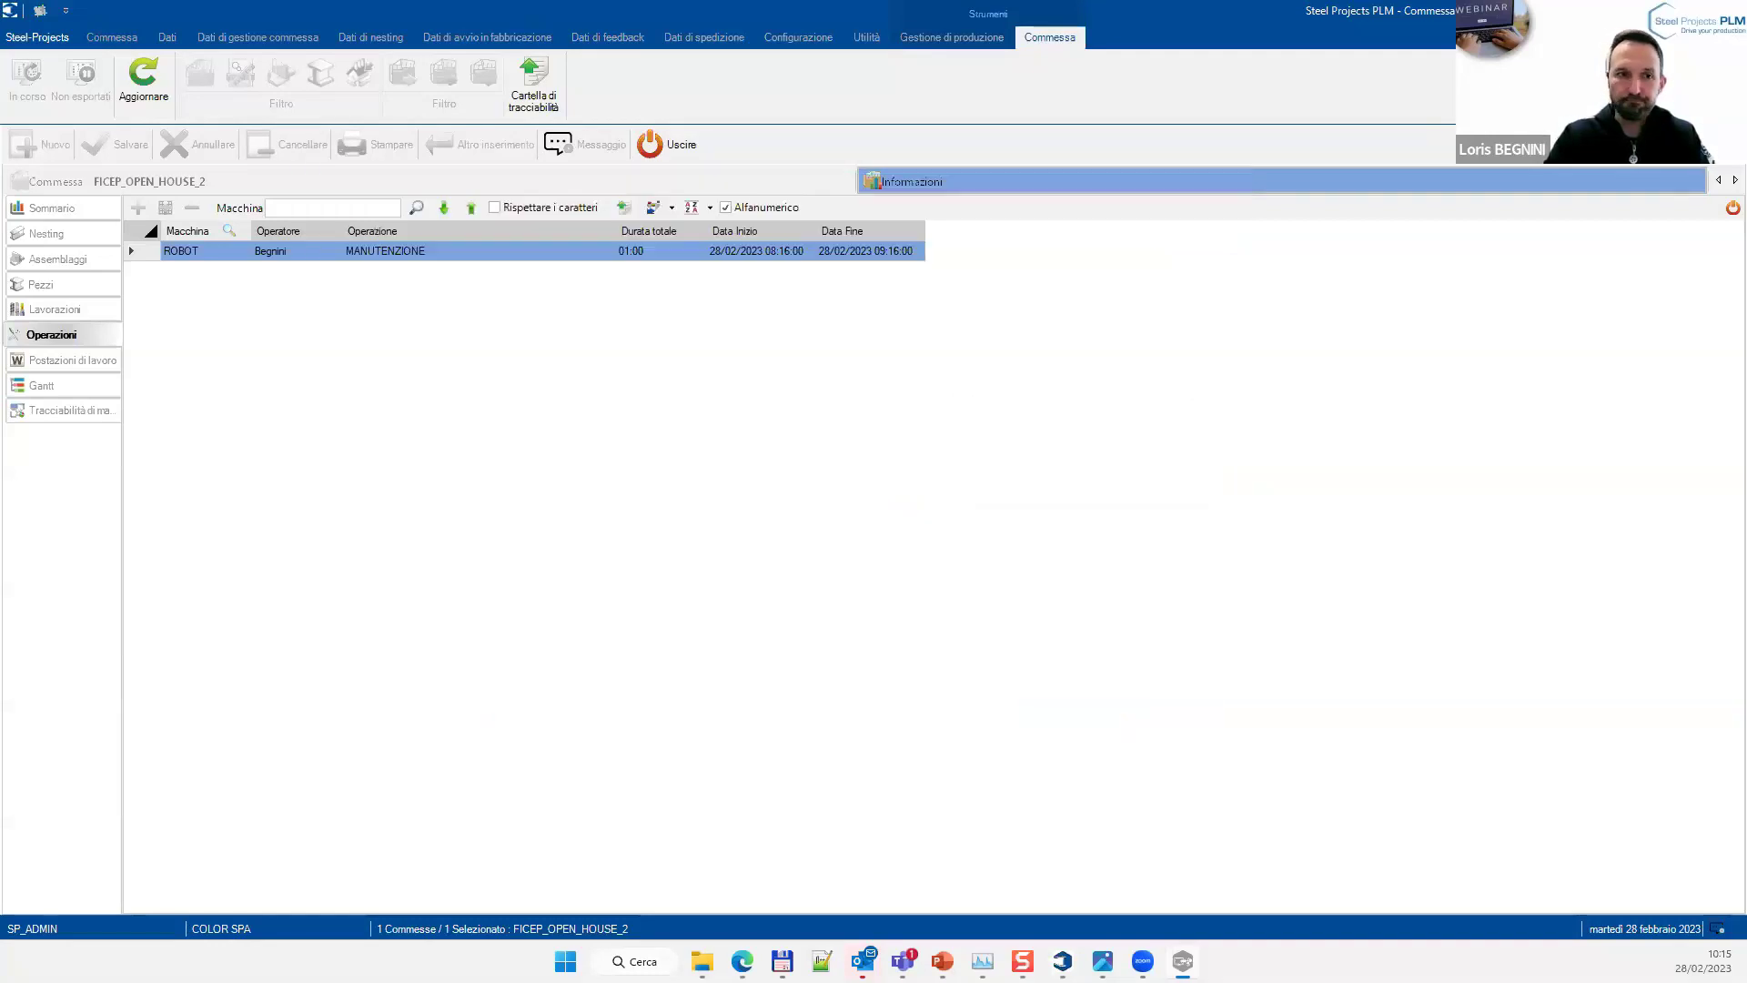
Open the workstation load overview and review 1003VLB's production rows, including the LANCIO96 cutting row
click(73, 361)
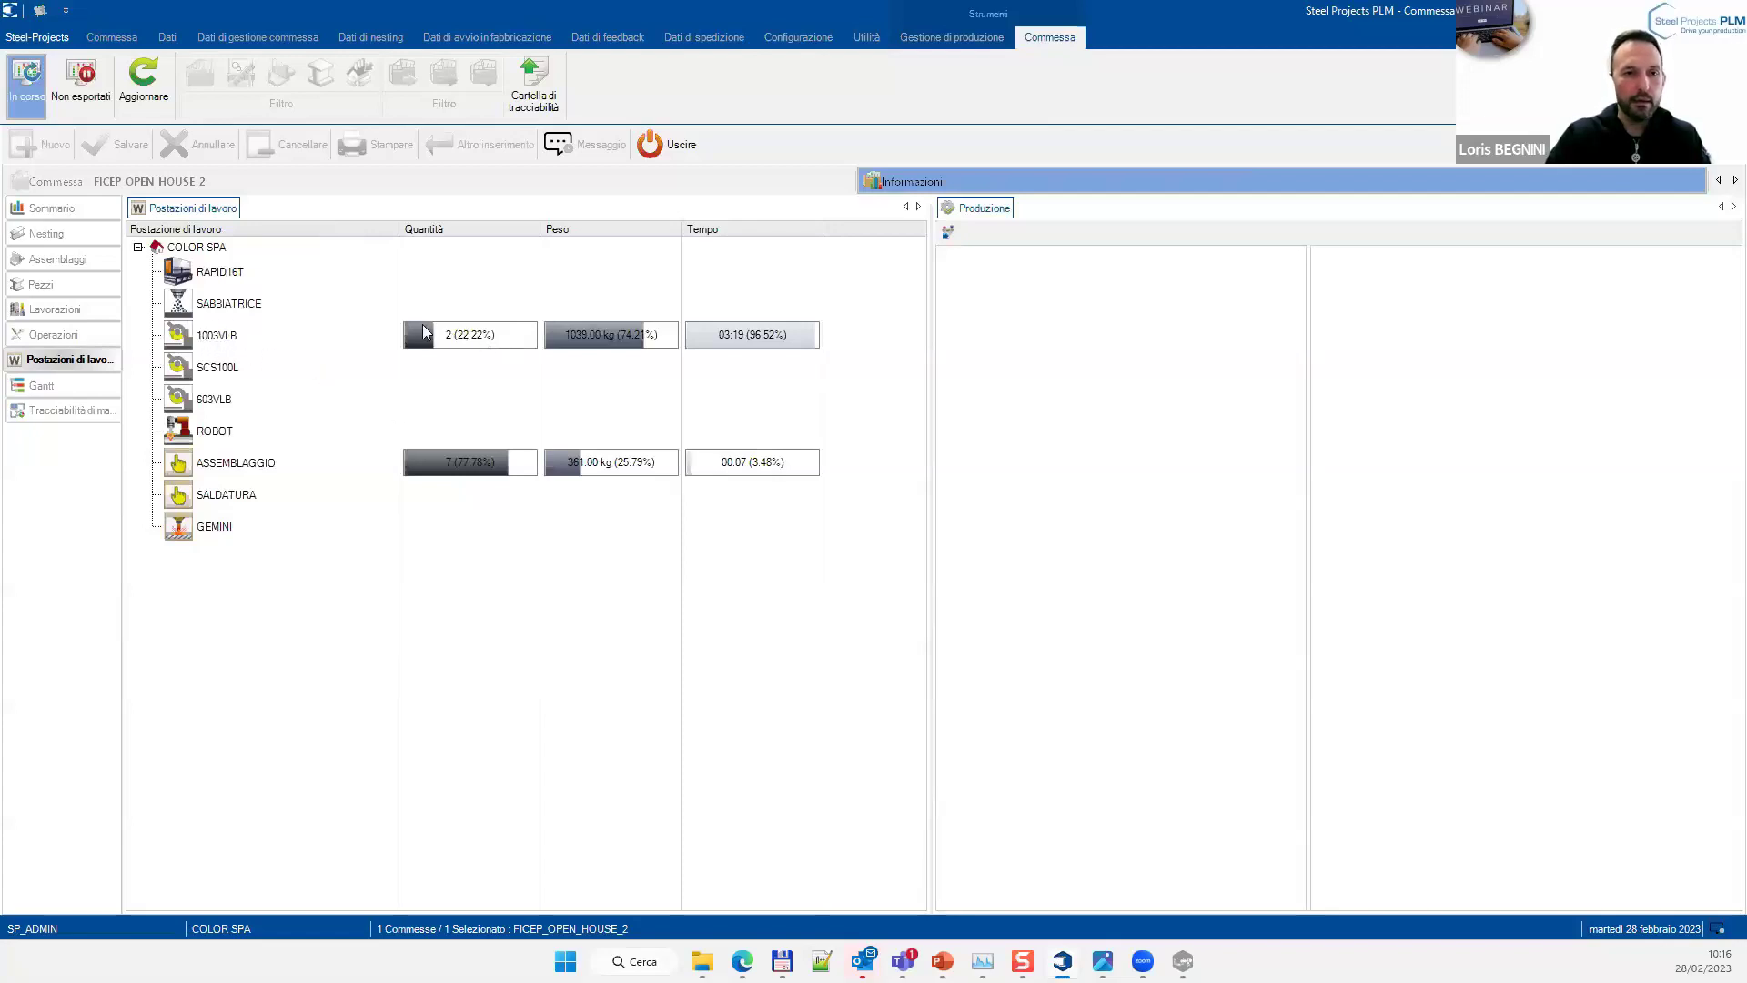
mouse_move(424, 335)
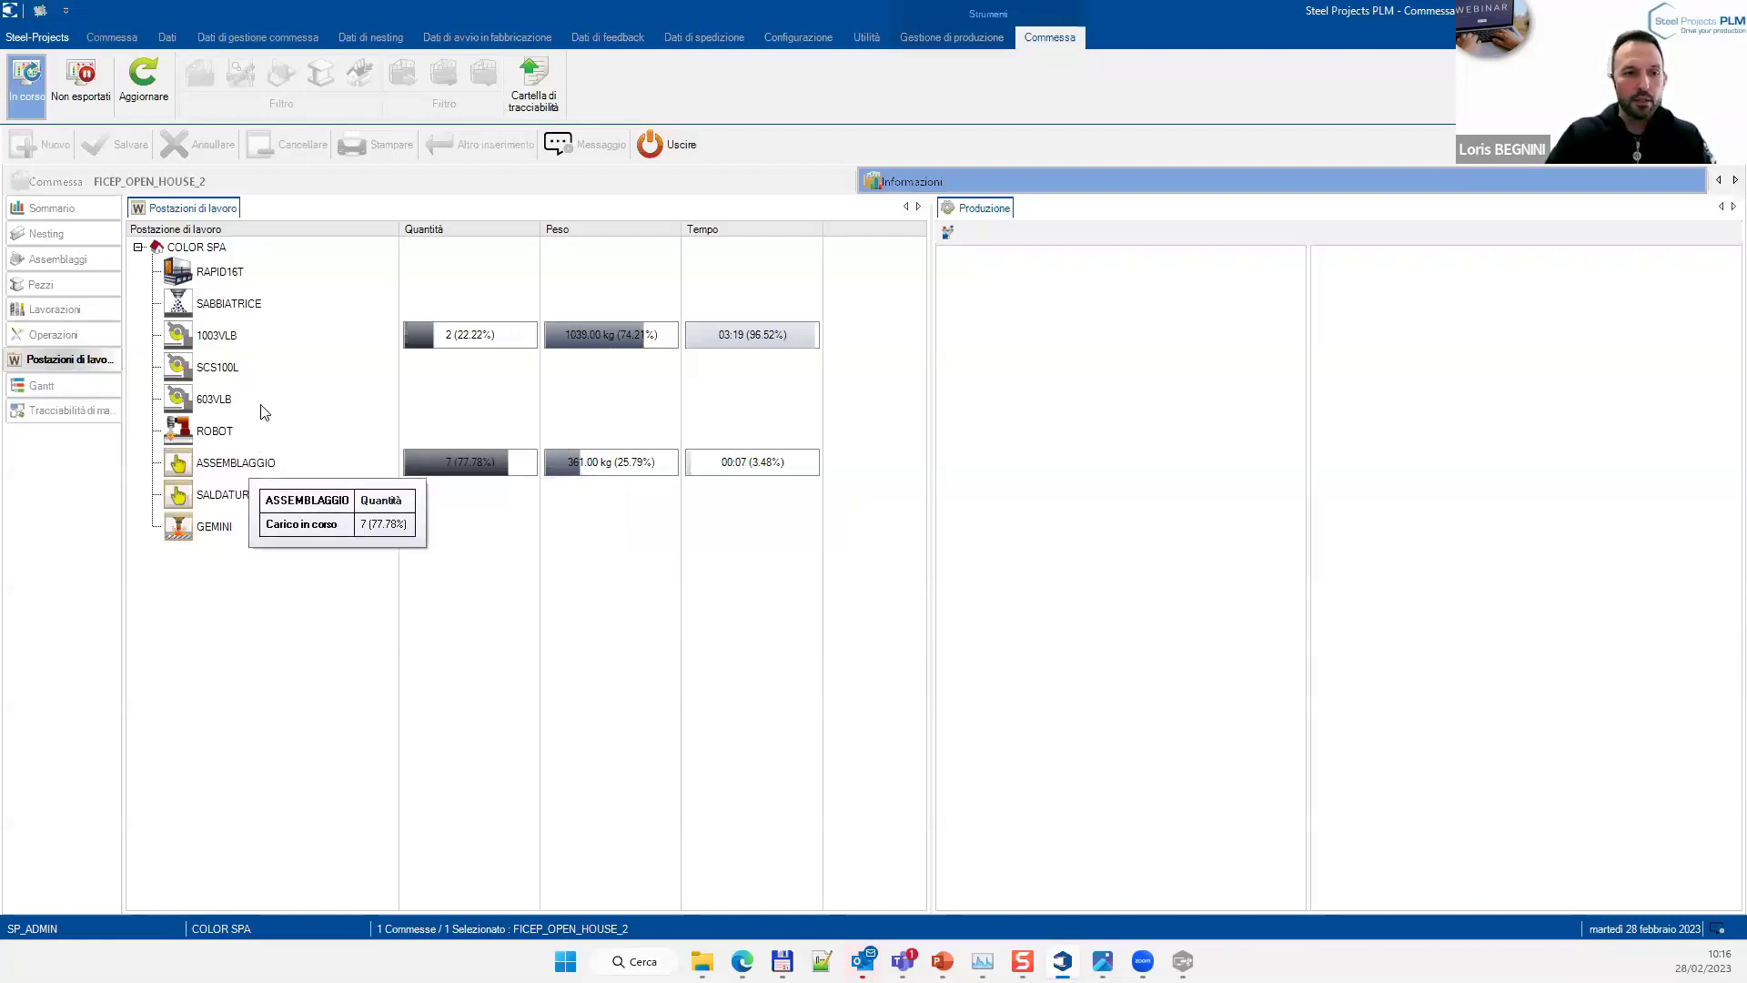
click(226, 338)
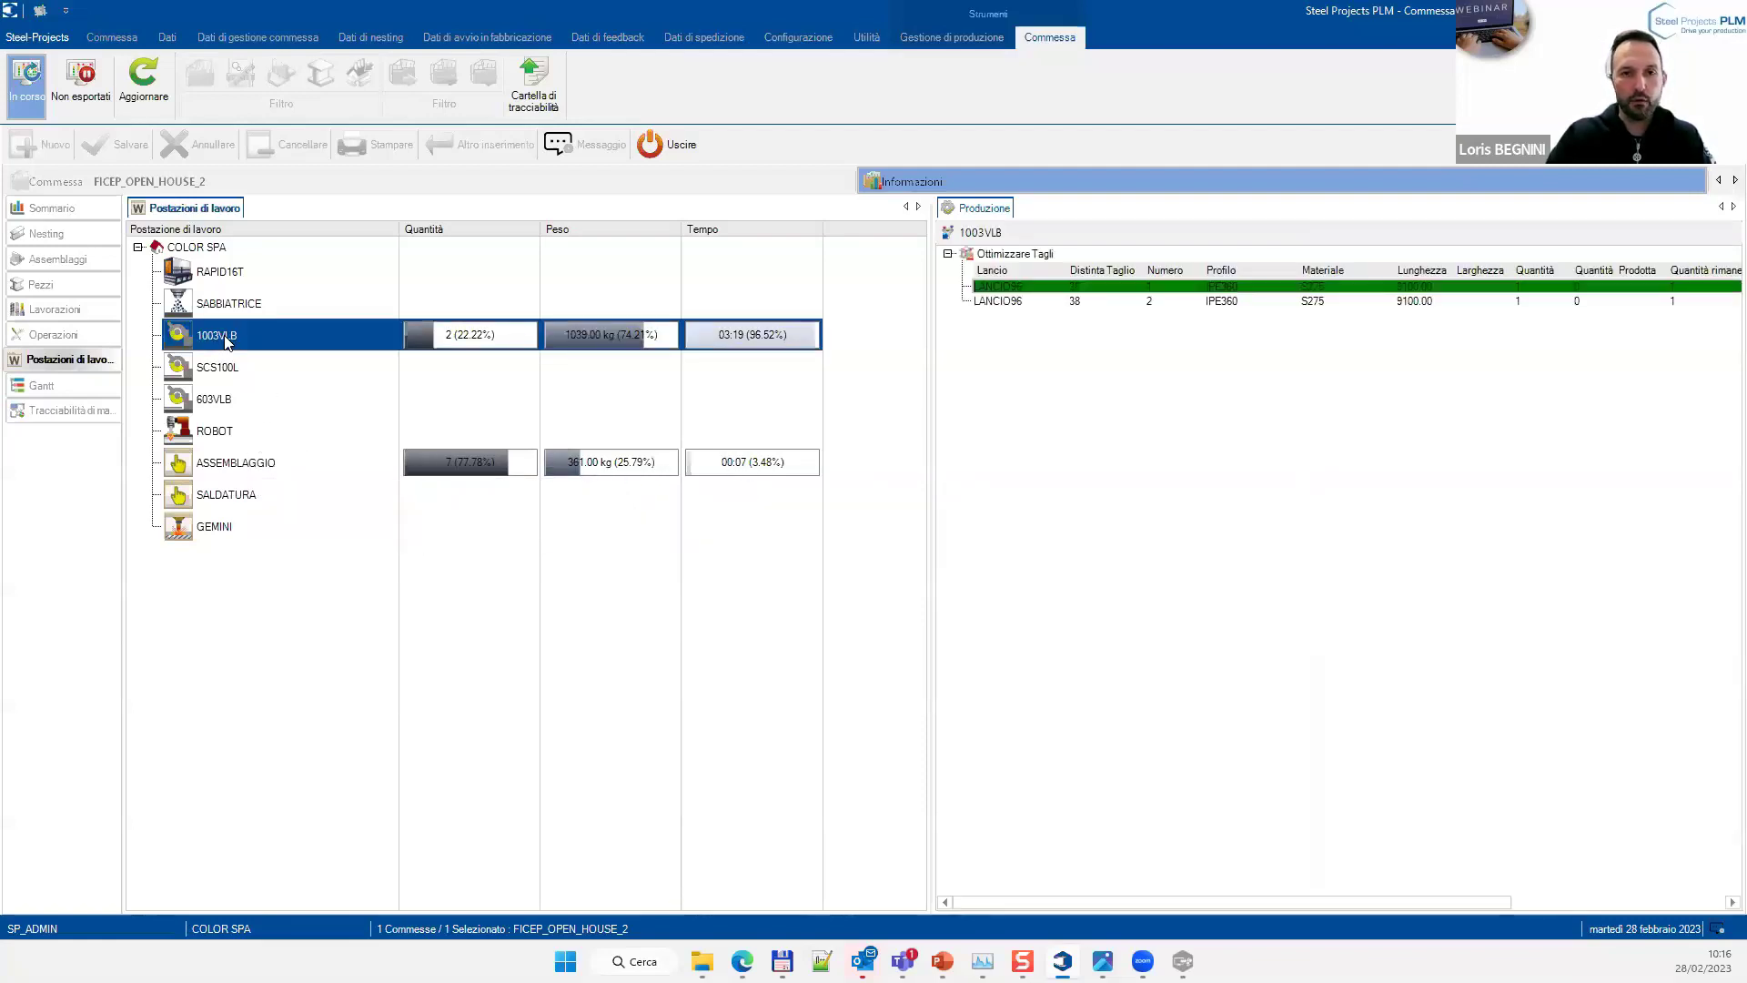
click(1082, 298)
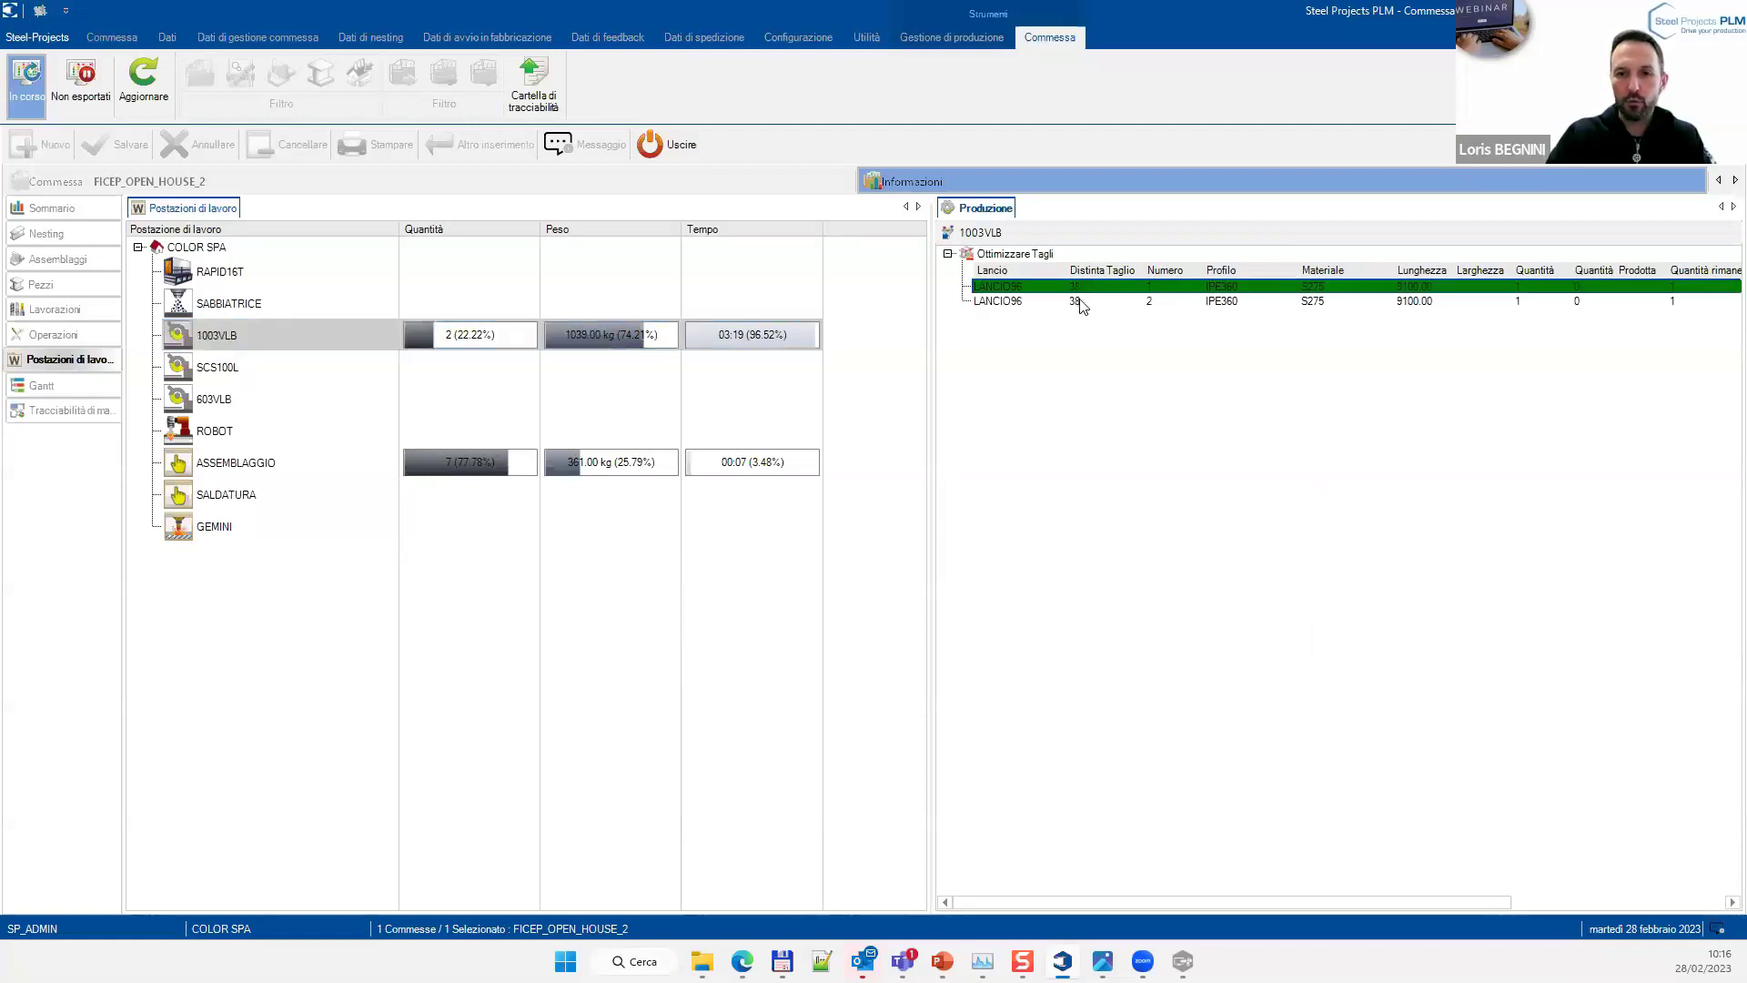
click(1082, 303)
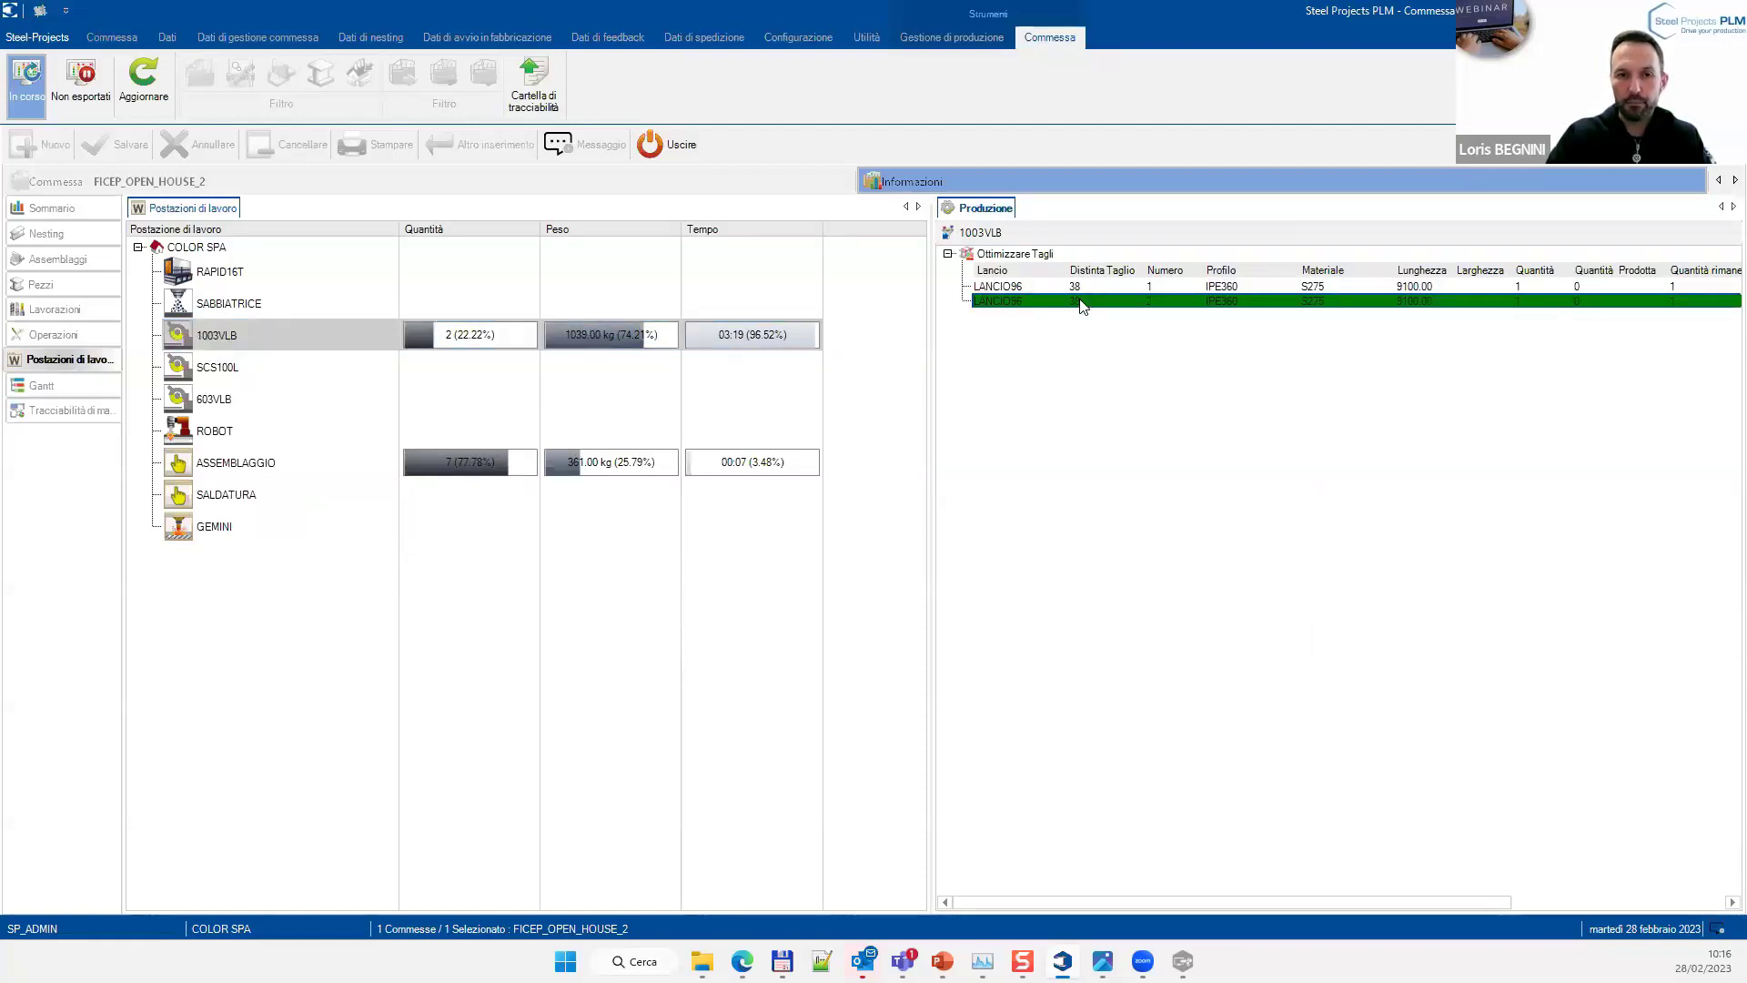
Step through ASSEMBLAGGIO's production positions M23, M20, M22 and M18
click(255, 465)
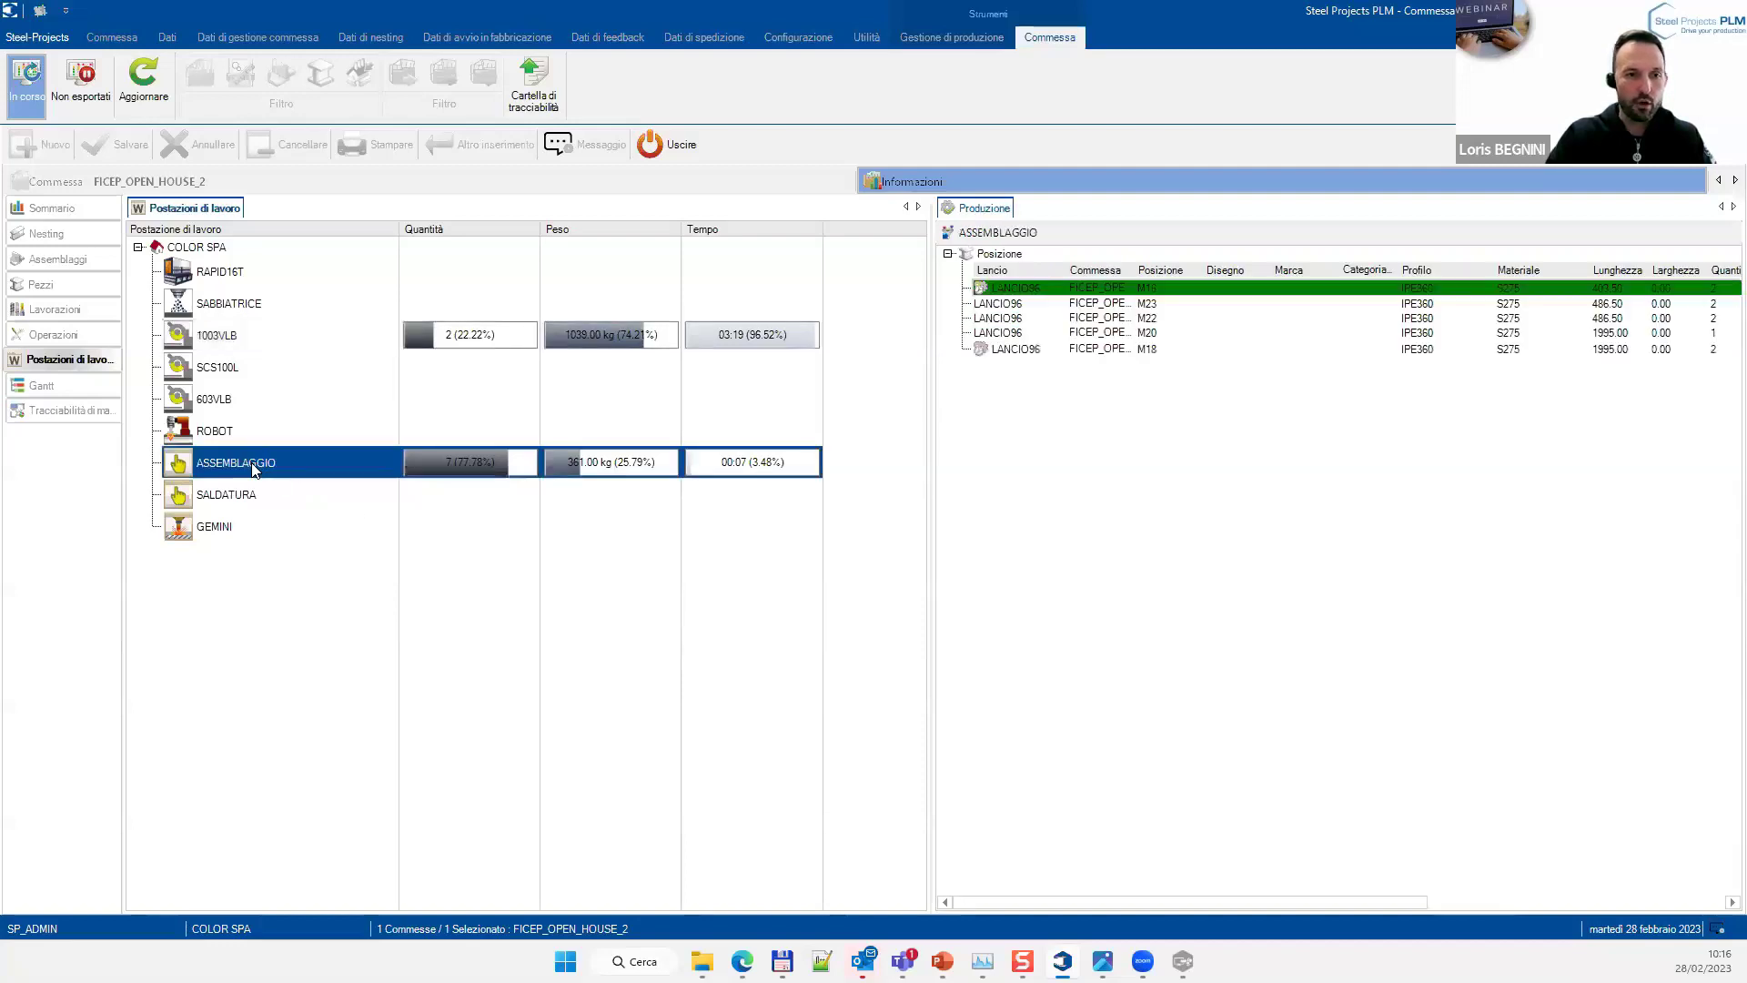
click(1010, 305)
click(1013, 332)
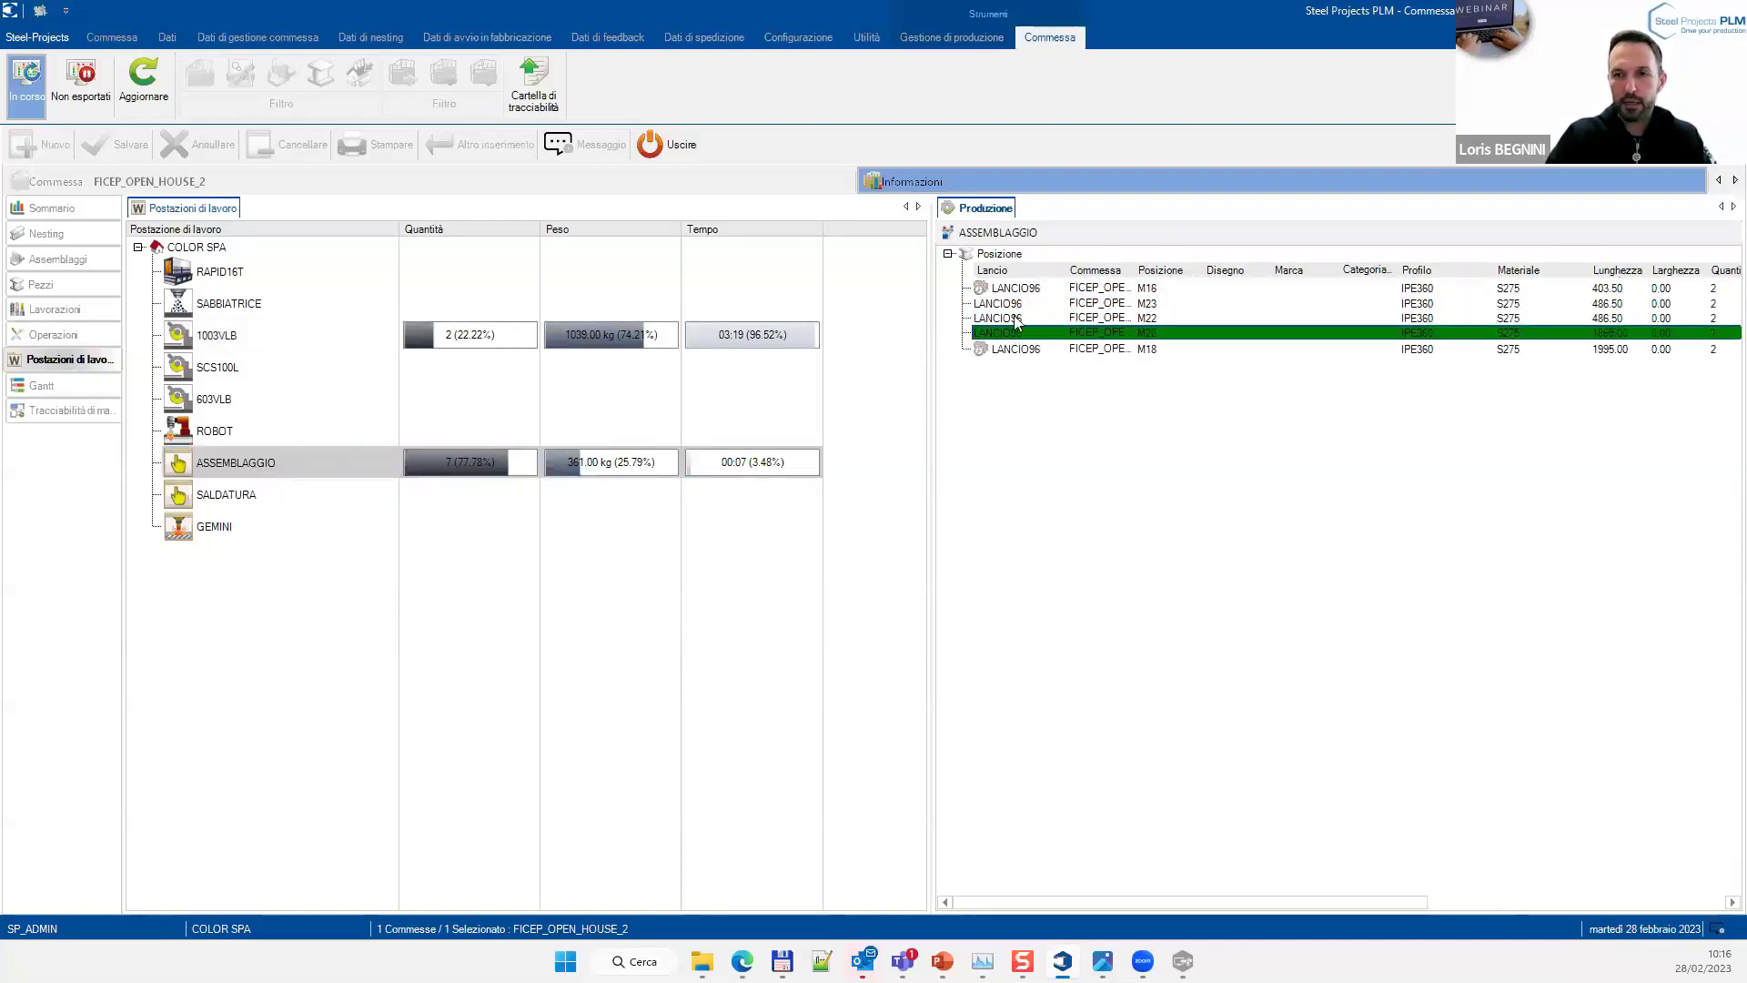
click(1013, 309)
click(1013, 318)
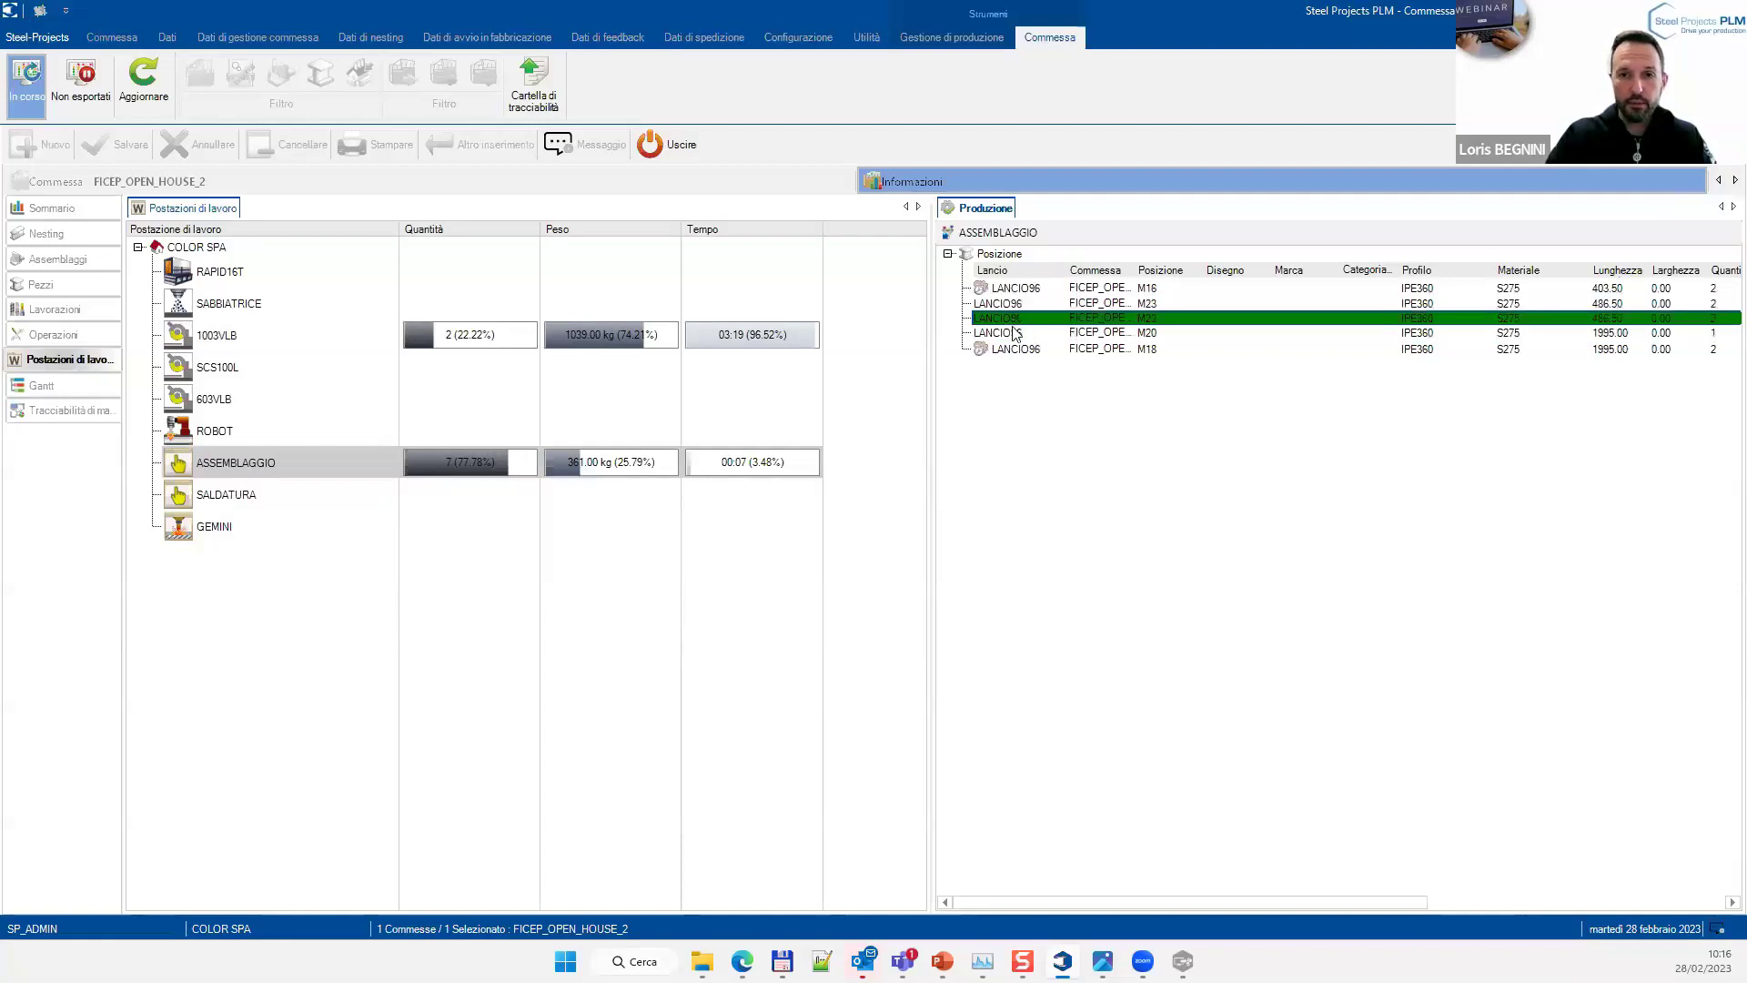
click(1037, 289)
click(1007, 351)
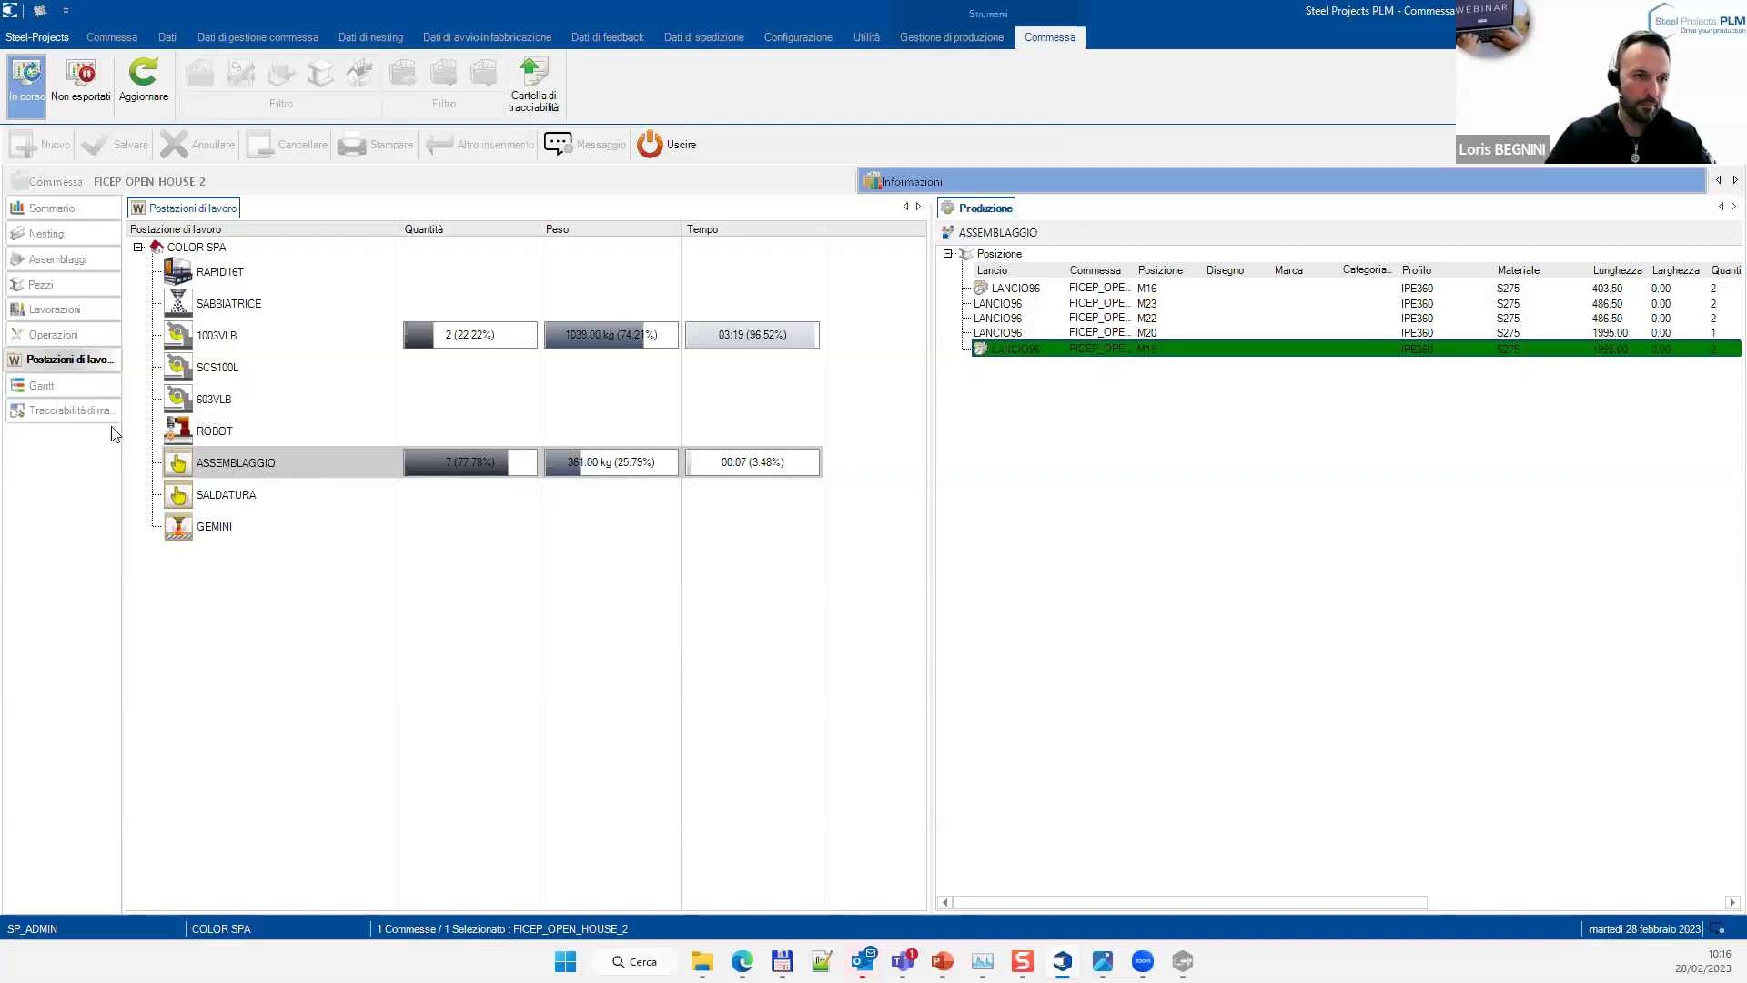
Show the workstation Gantt chart starting 26/02/2023 and read the dates of its bars
click(39, 388)
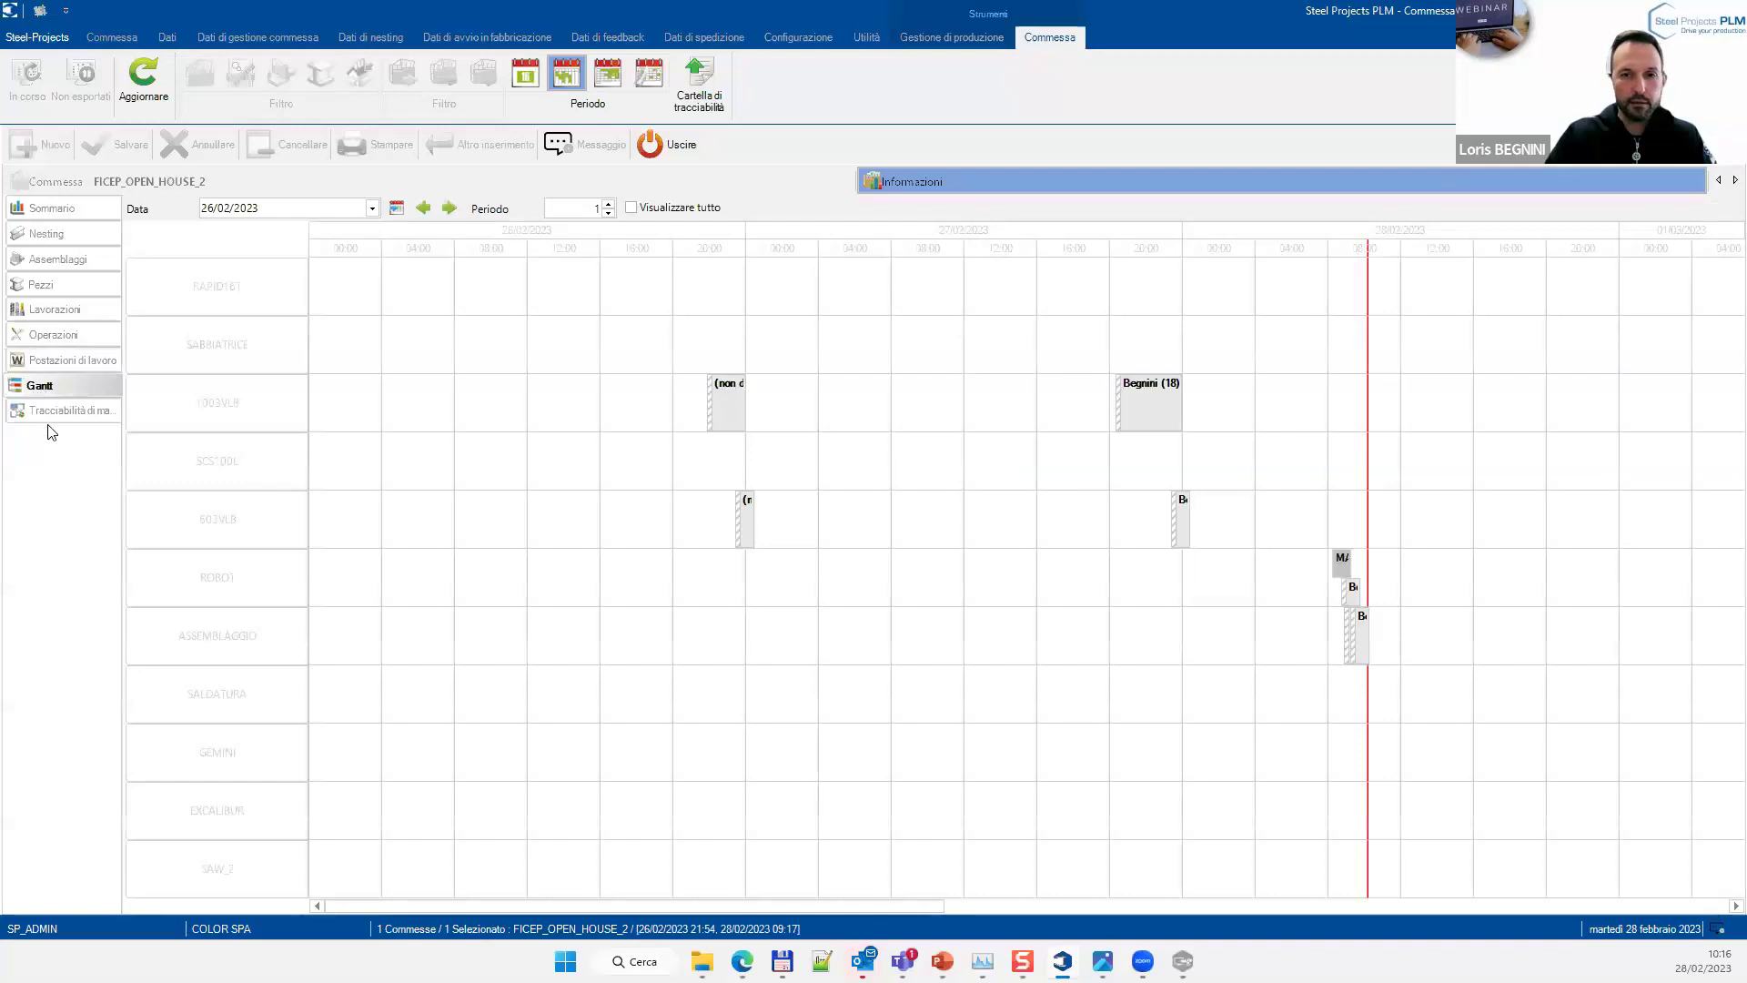
mouse_move(725, 411)
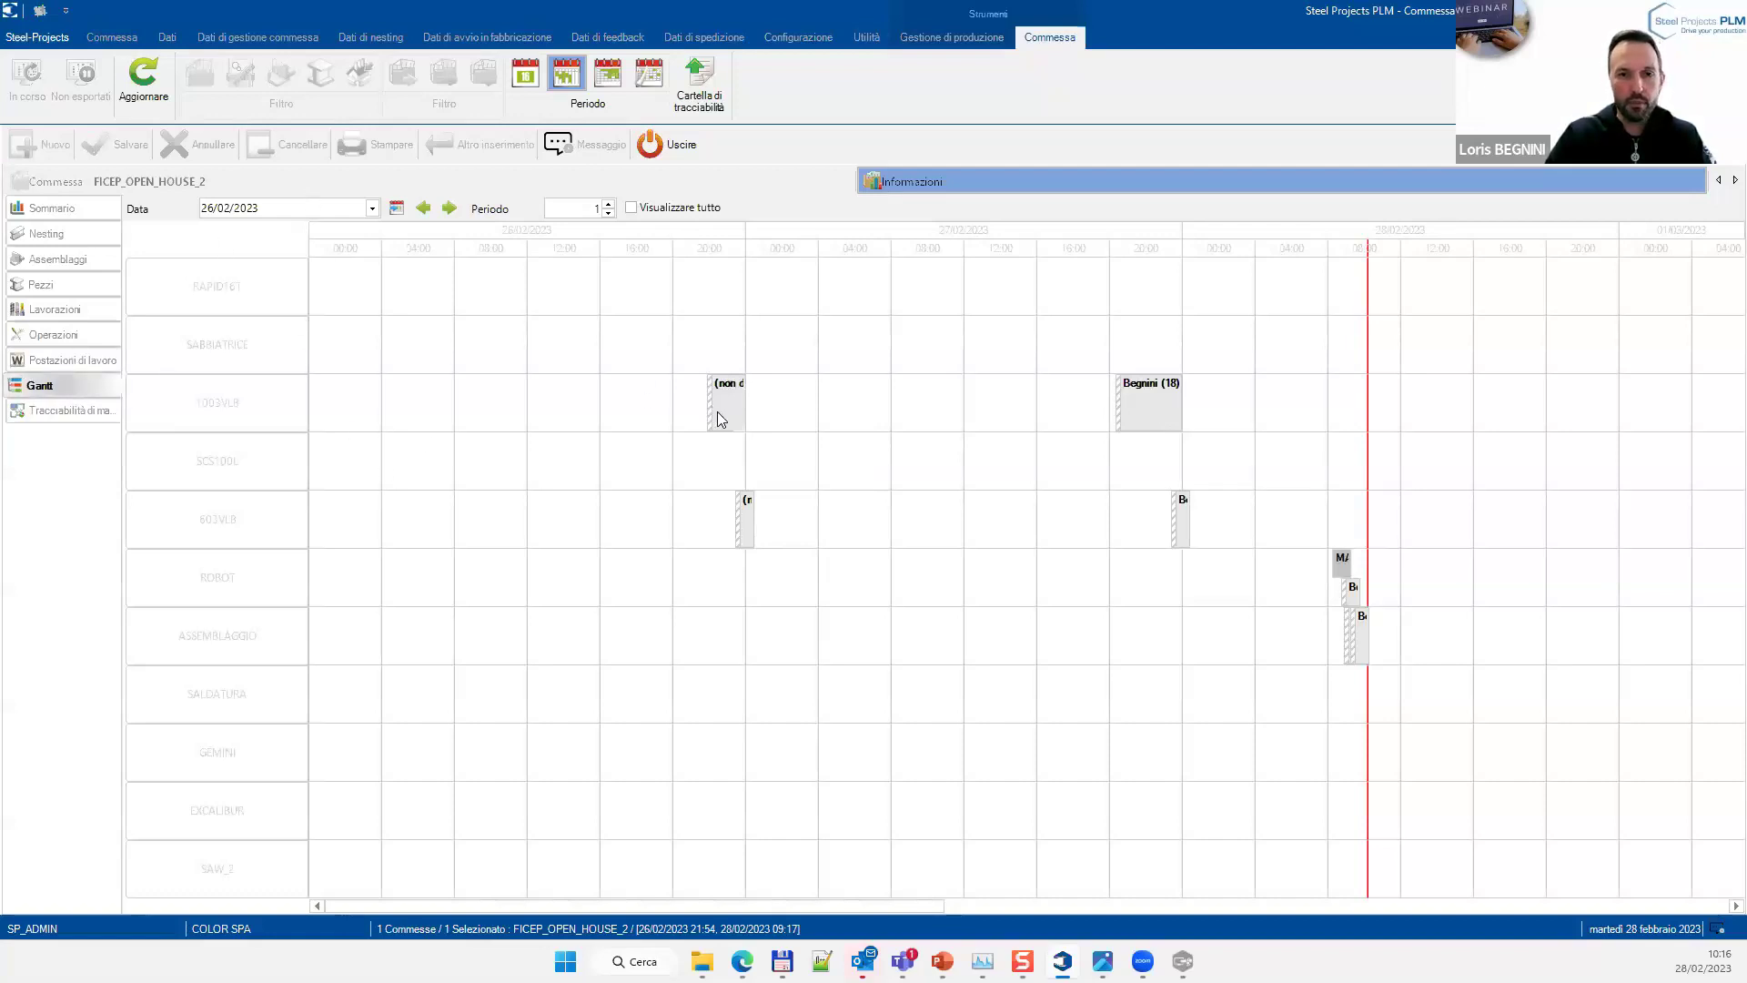
mouse_move(1144, 412)
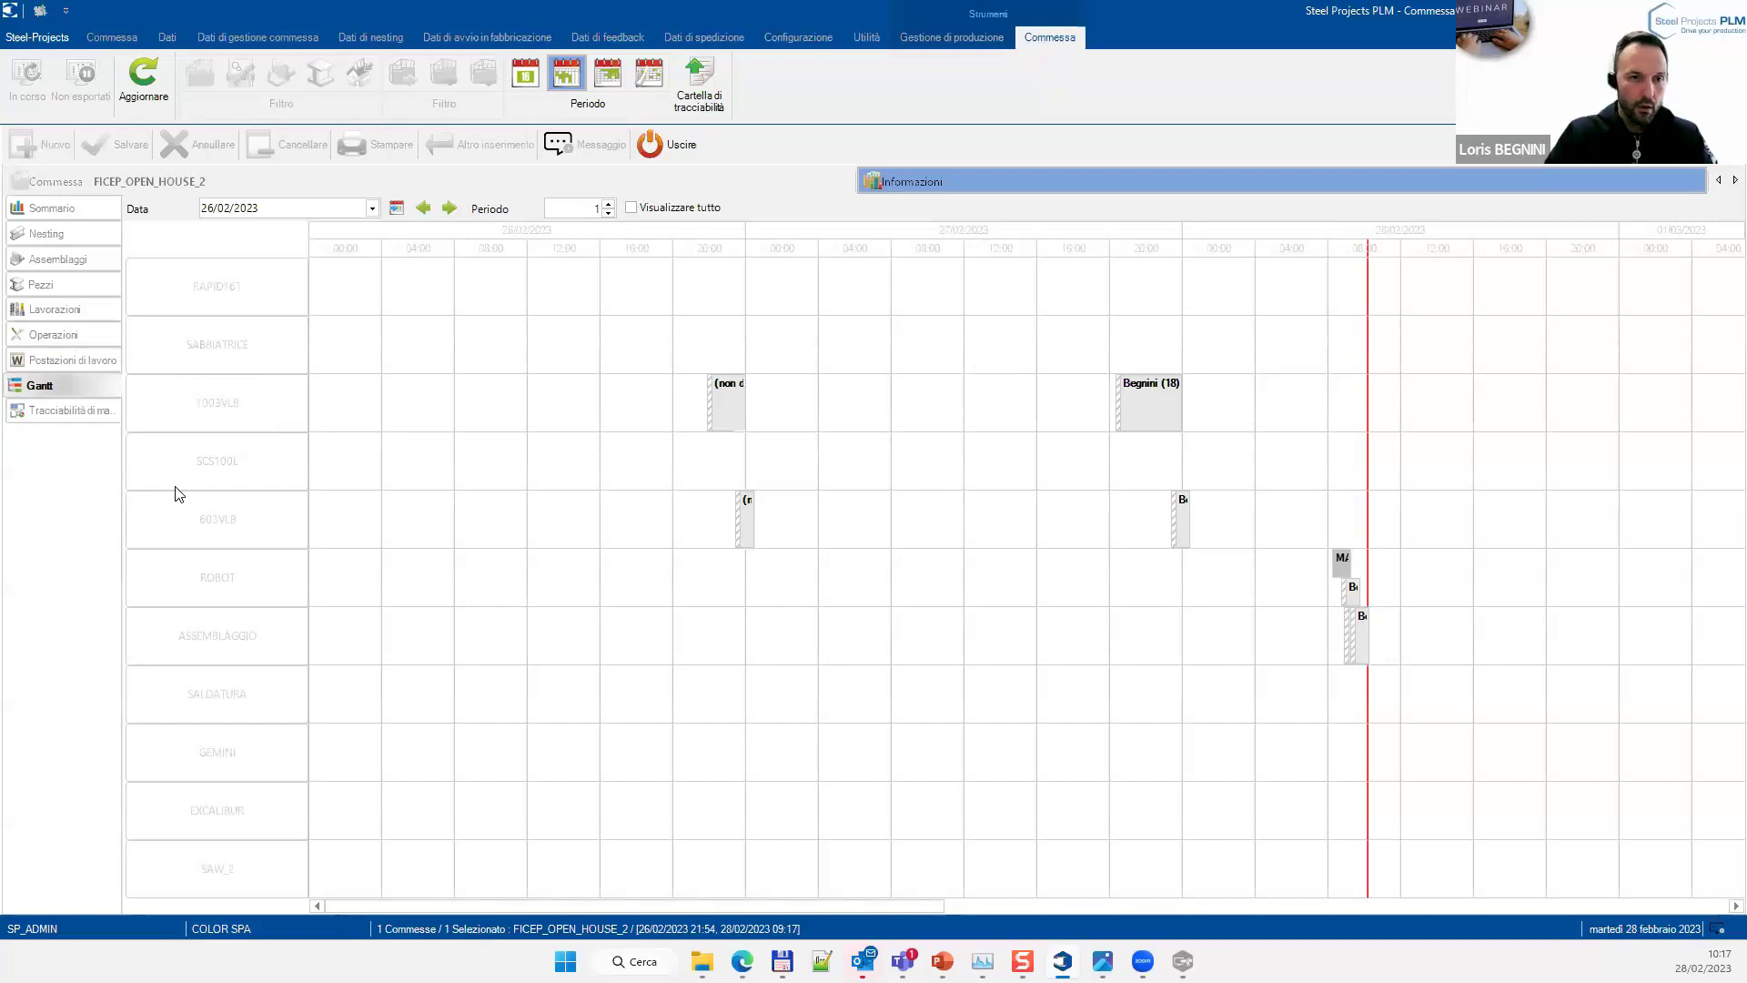
Open material traceability and view heat C45678's composition, expanding bar 39_1_1
click(71, 410)
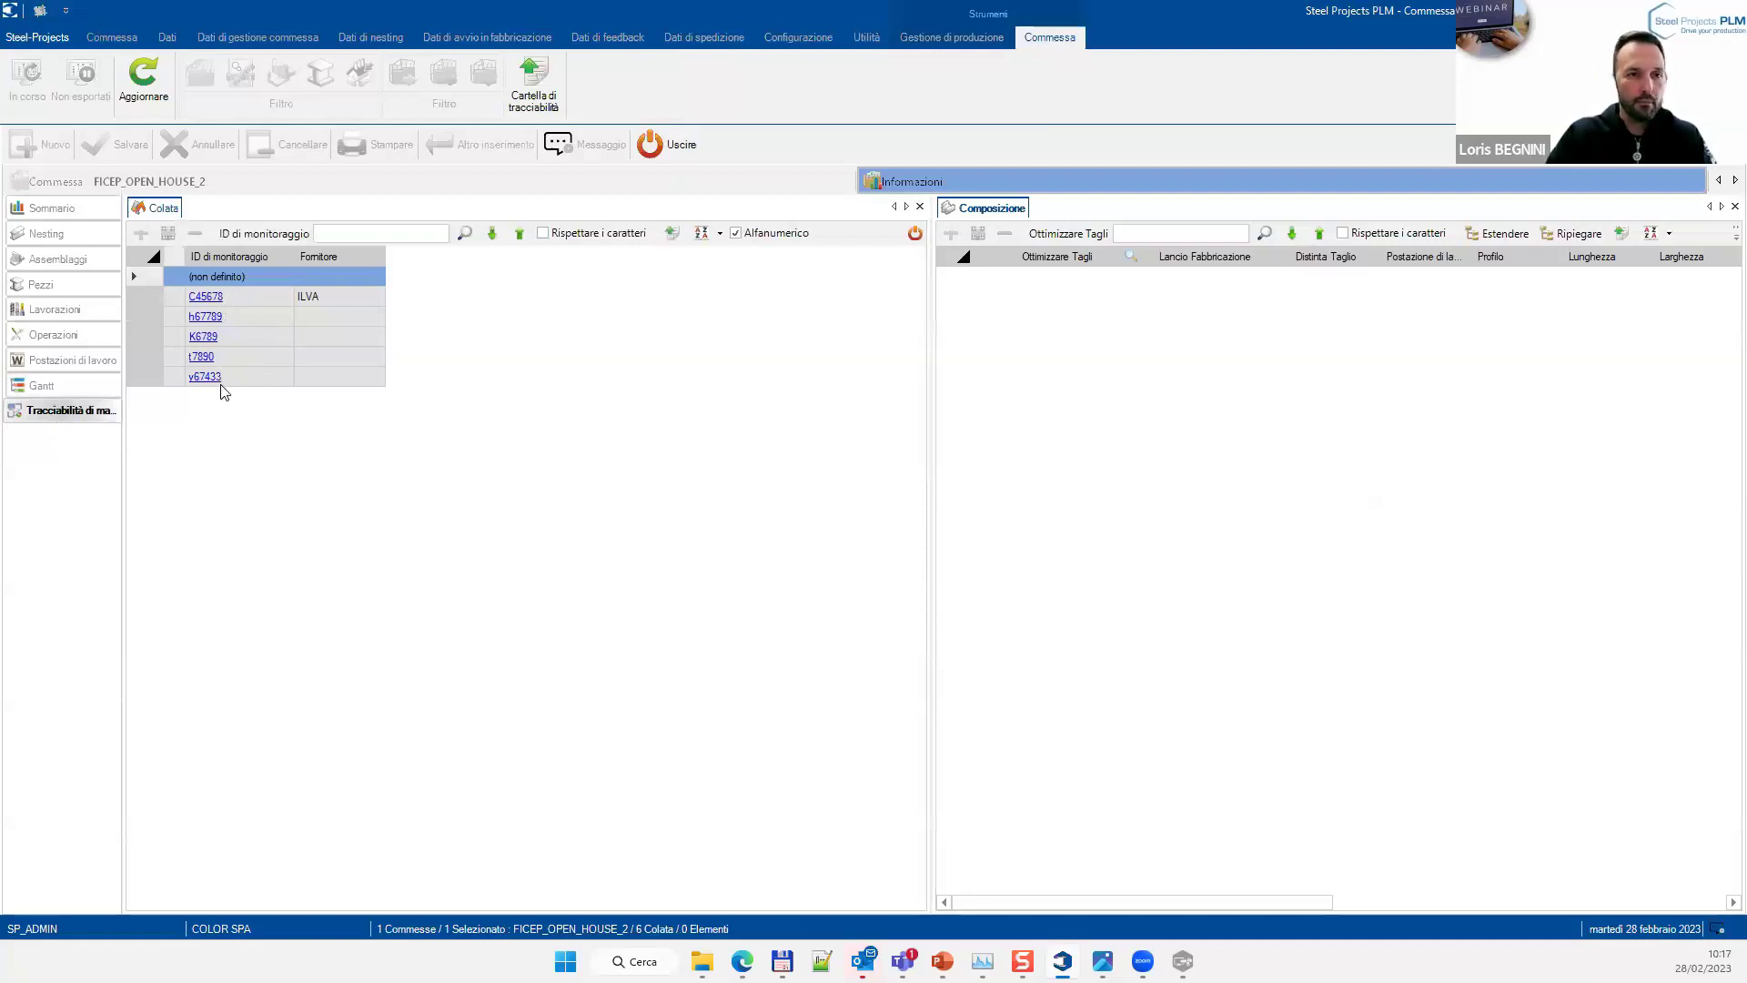
click(251, 301)
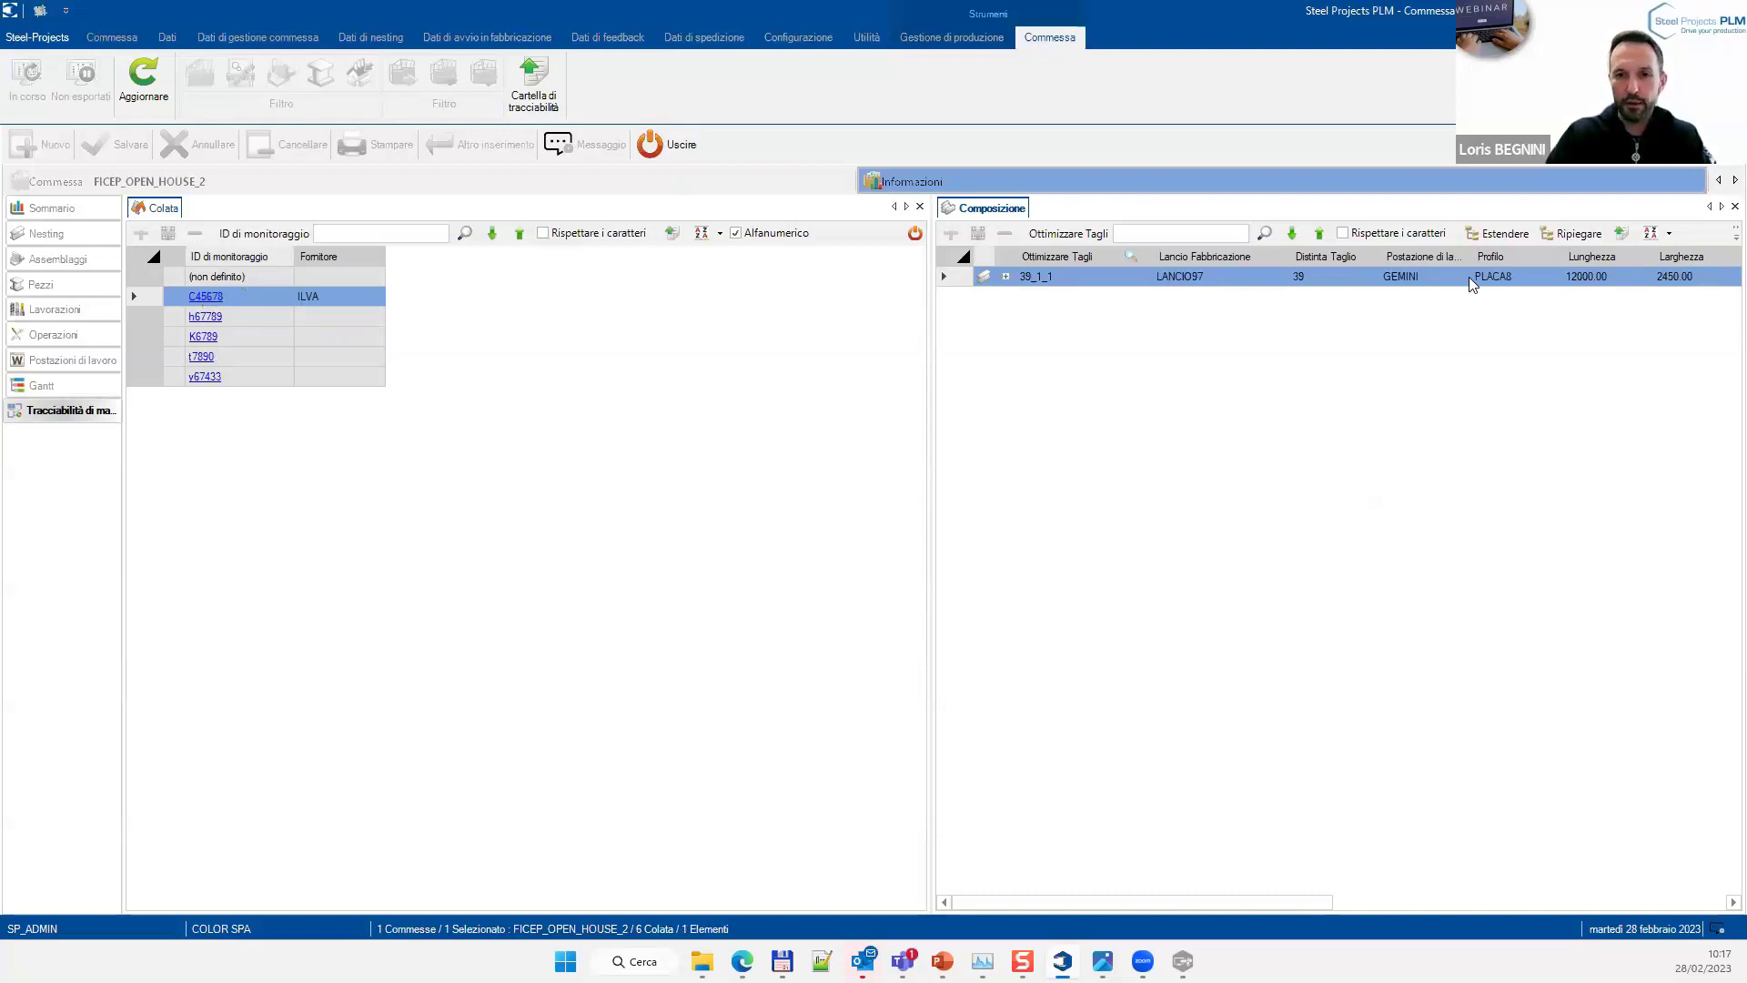
click(1007, 276)
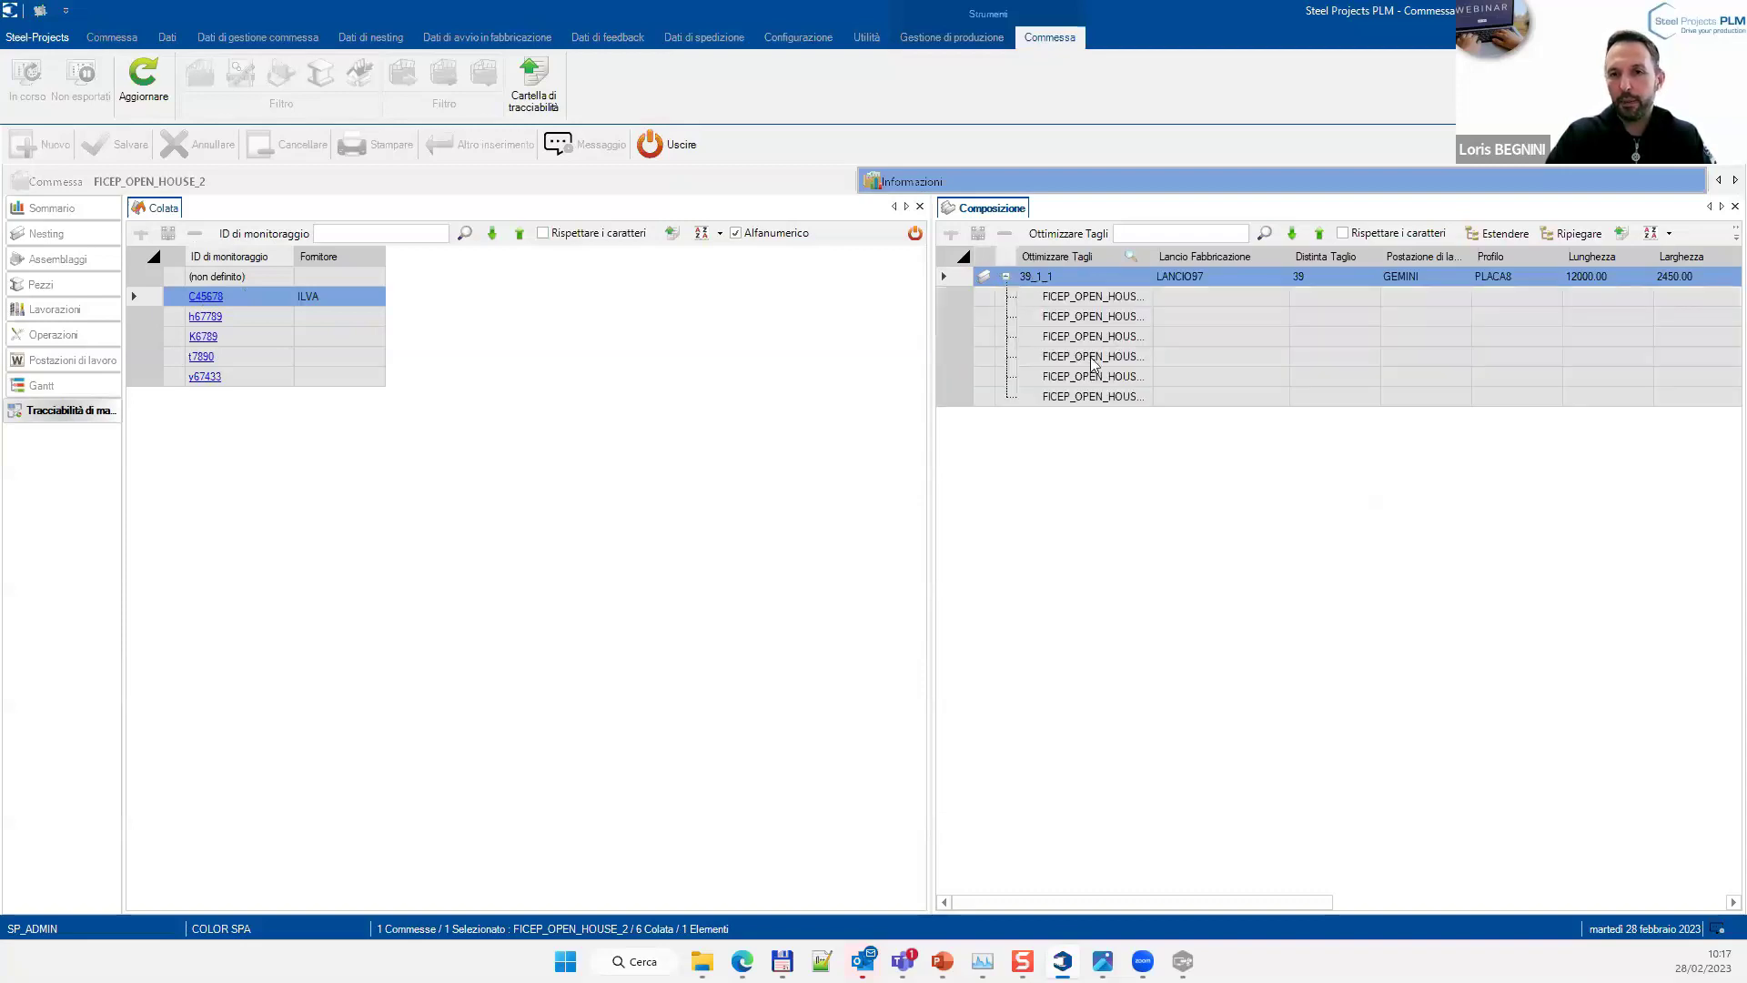
drag(1144, 902, 1300, 906)
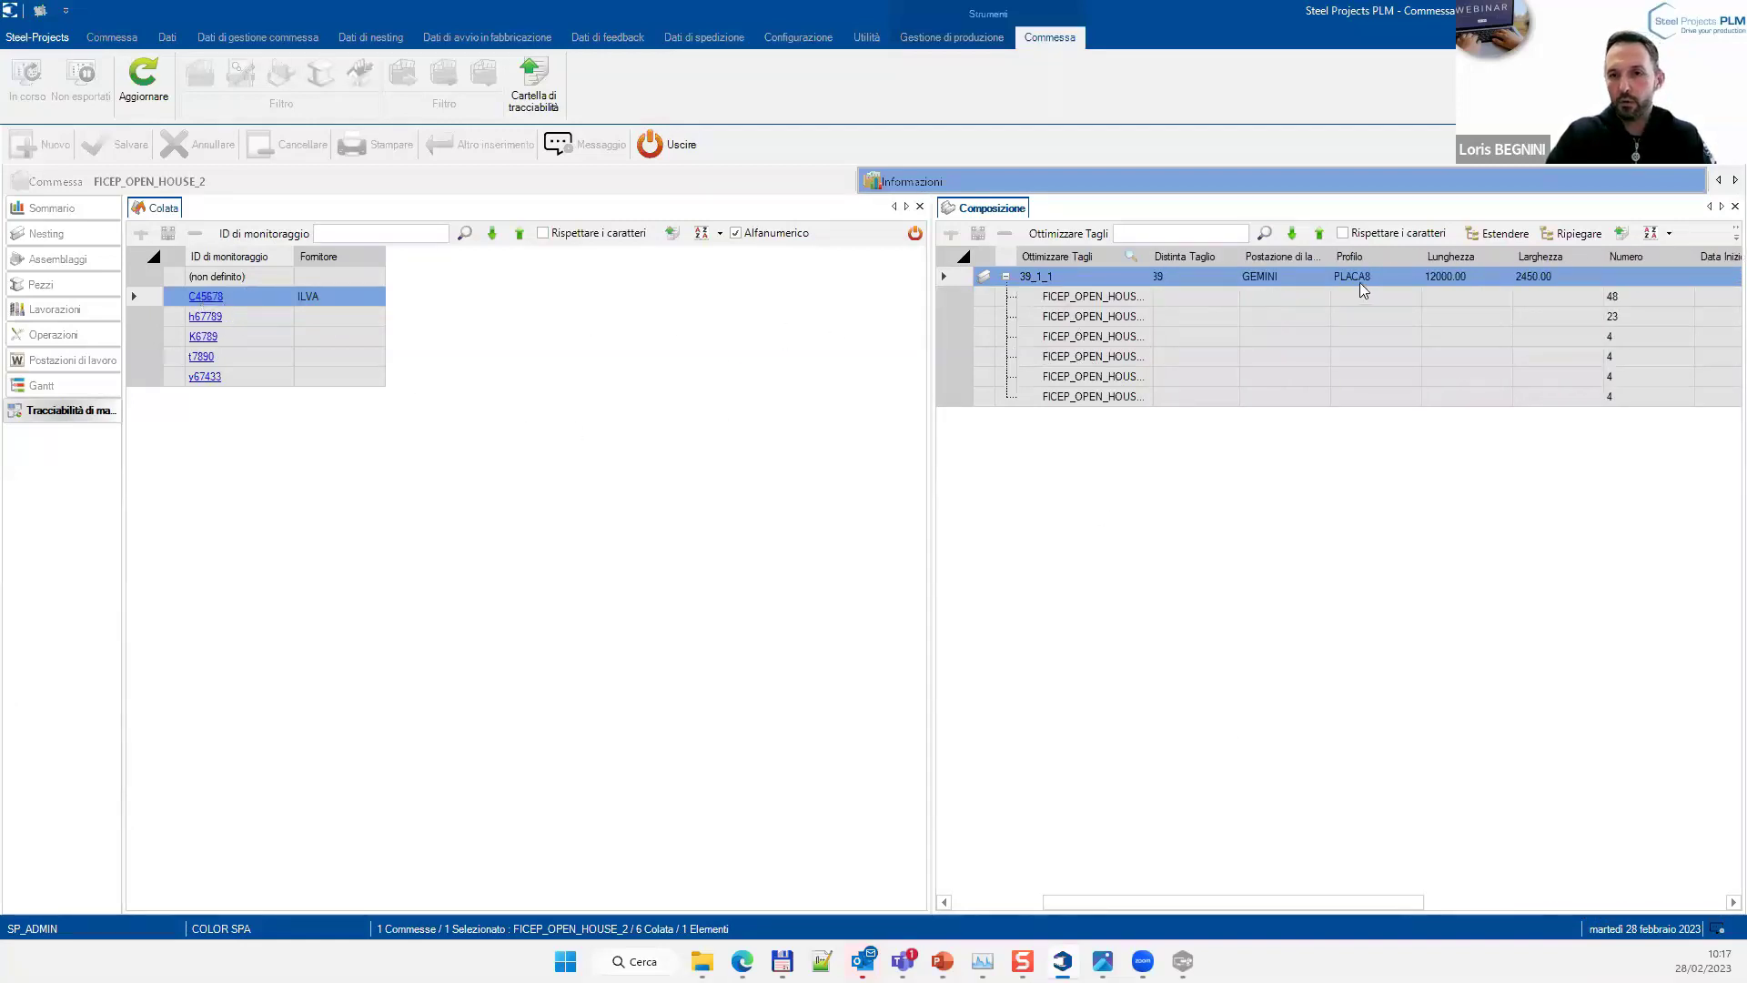
Open and discard the details of heats h67789 and K6789, then show heat t7890's composition
click(205, 316)
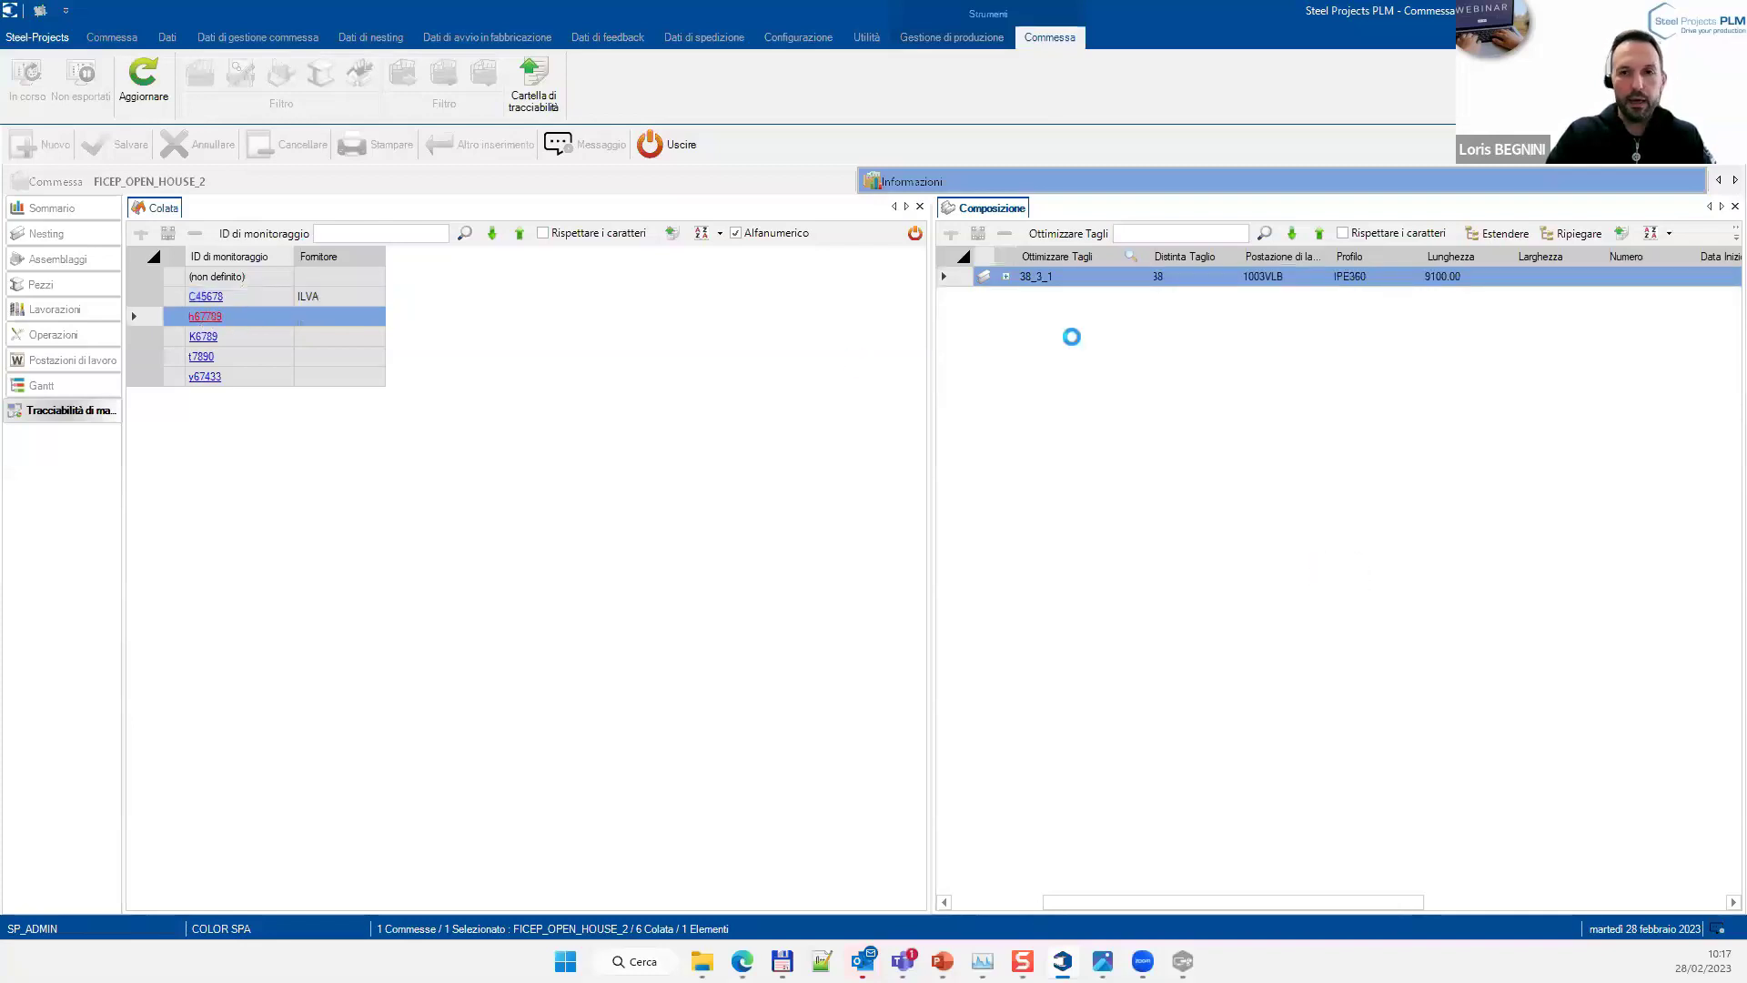
click(1094, 271)
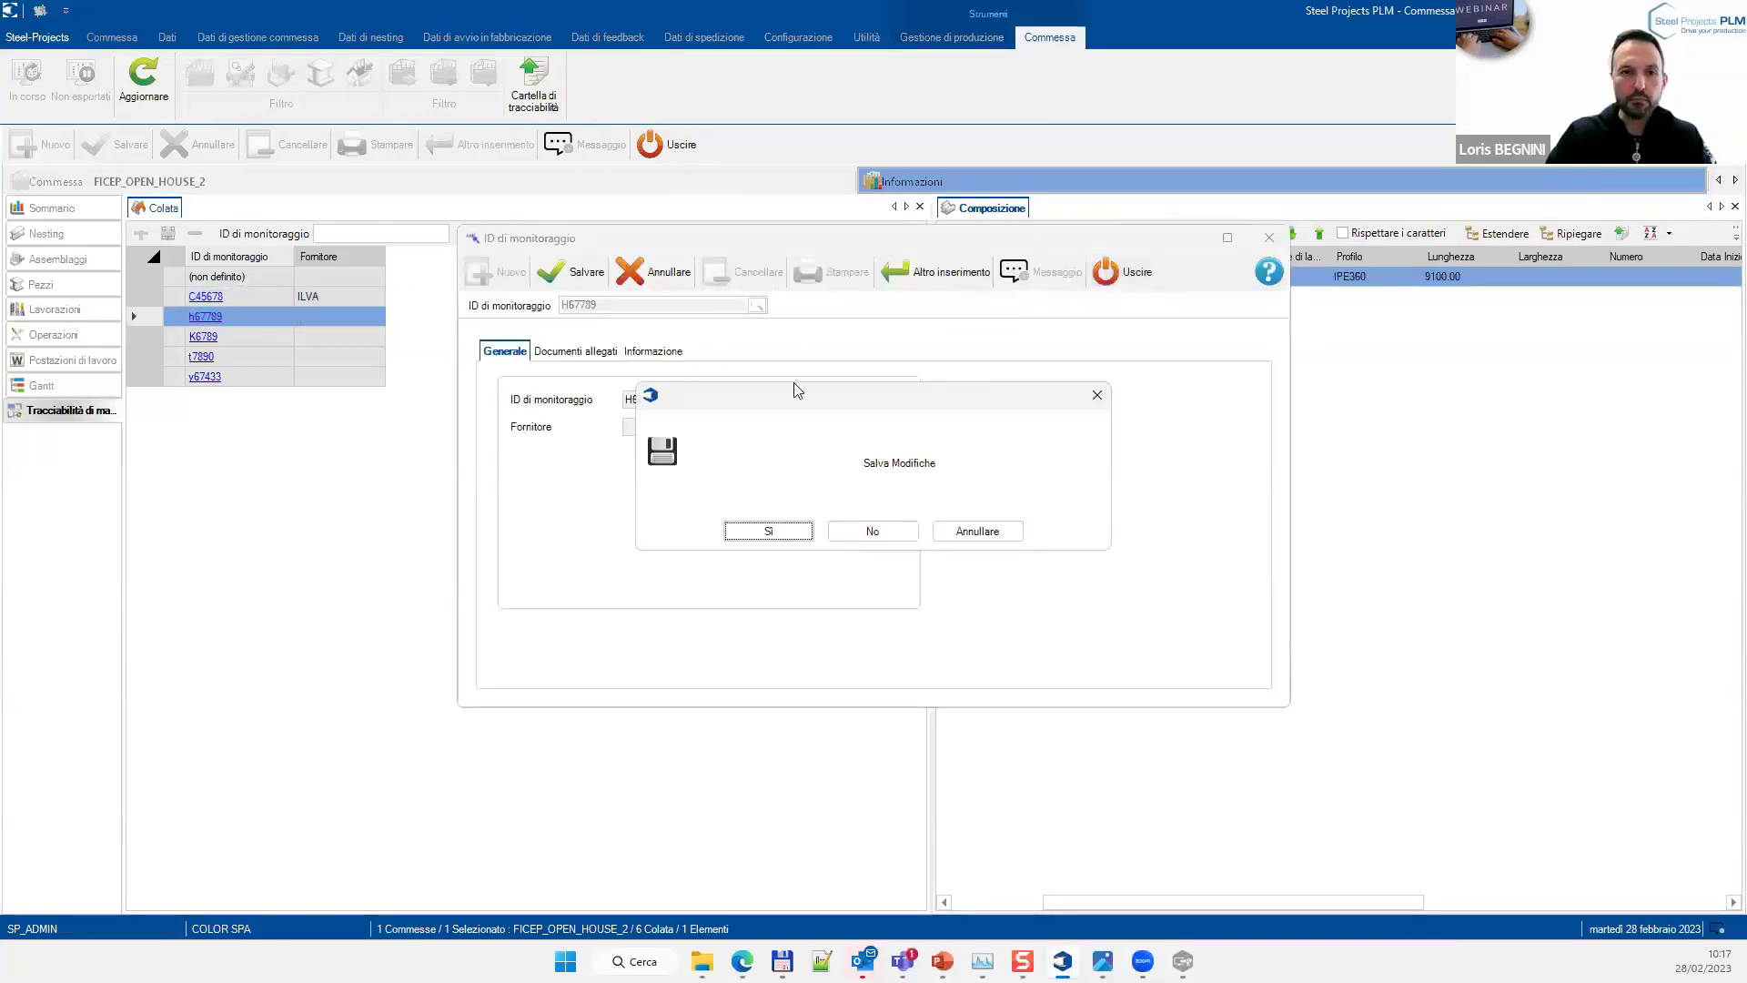
click(901, 532)
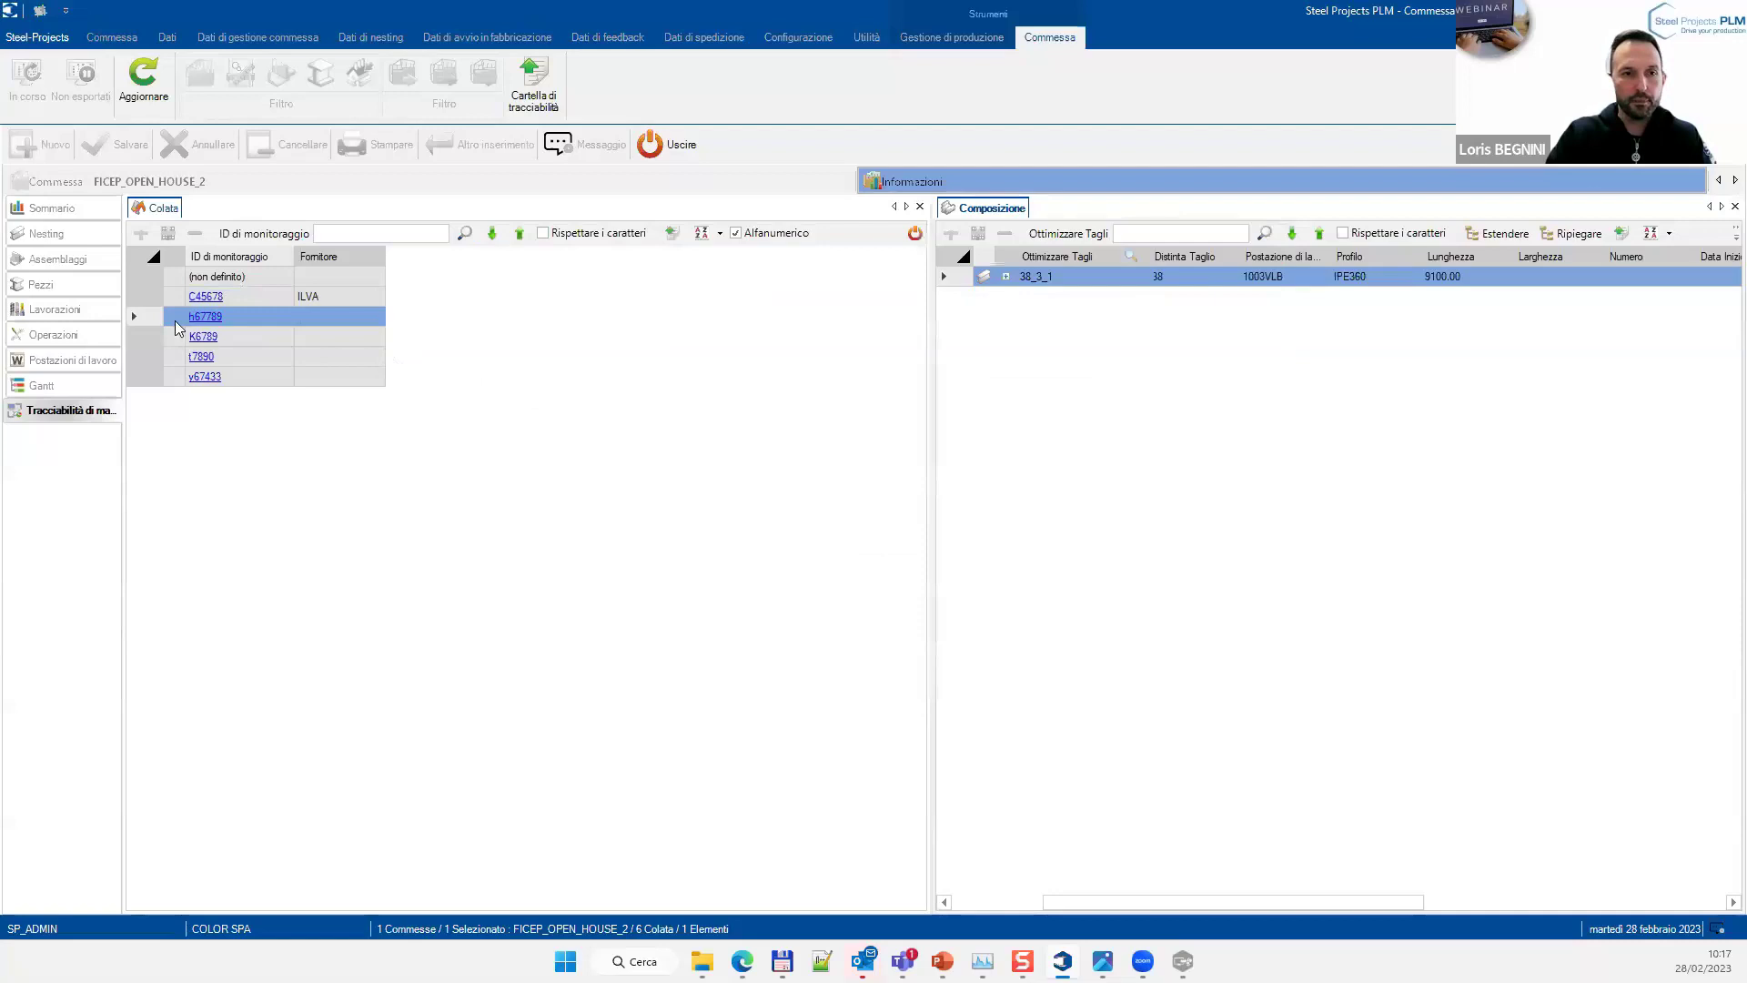
click(202, 336)
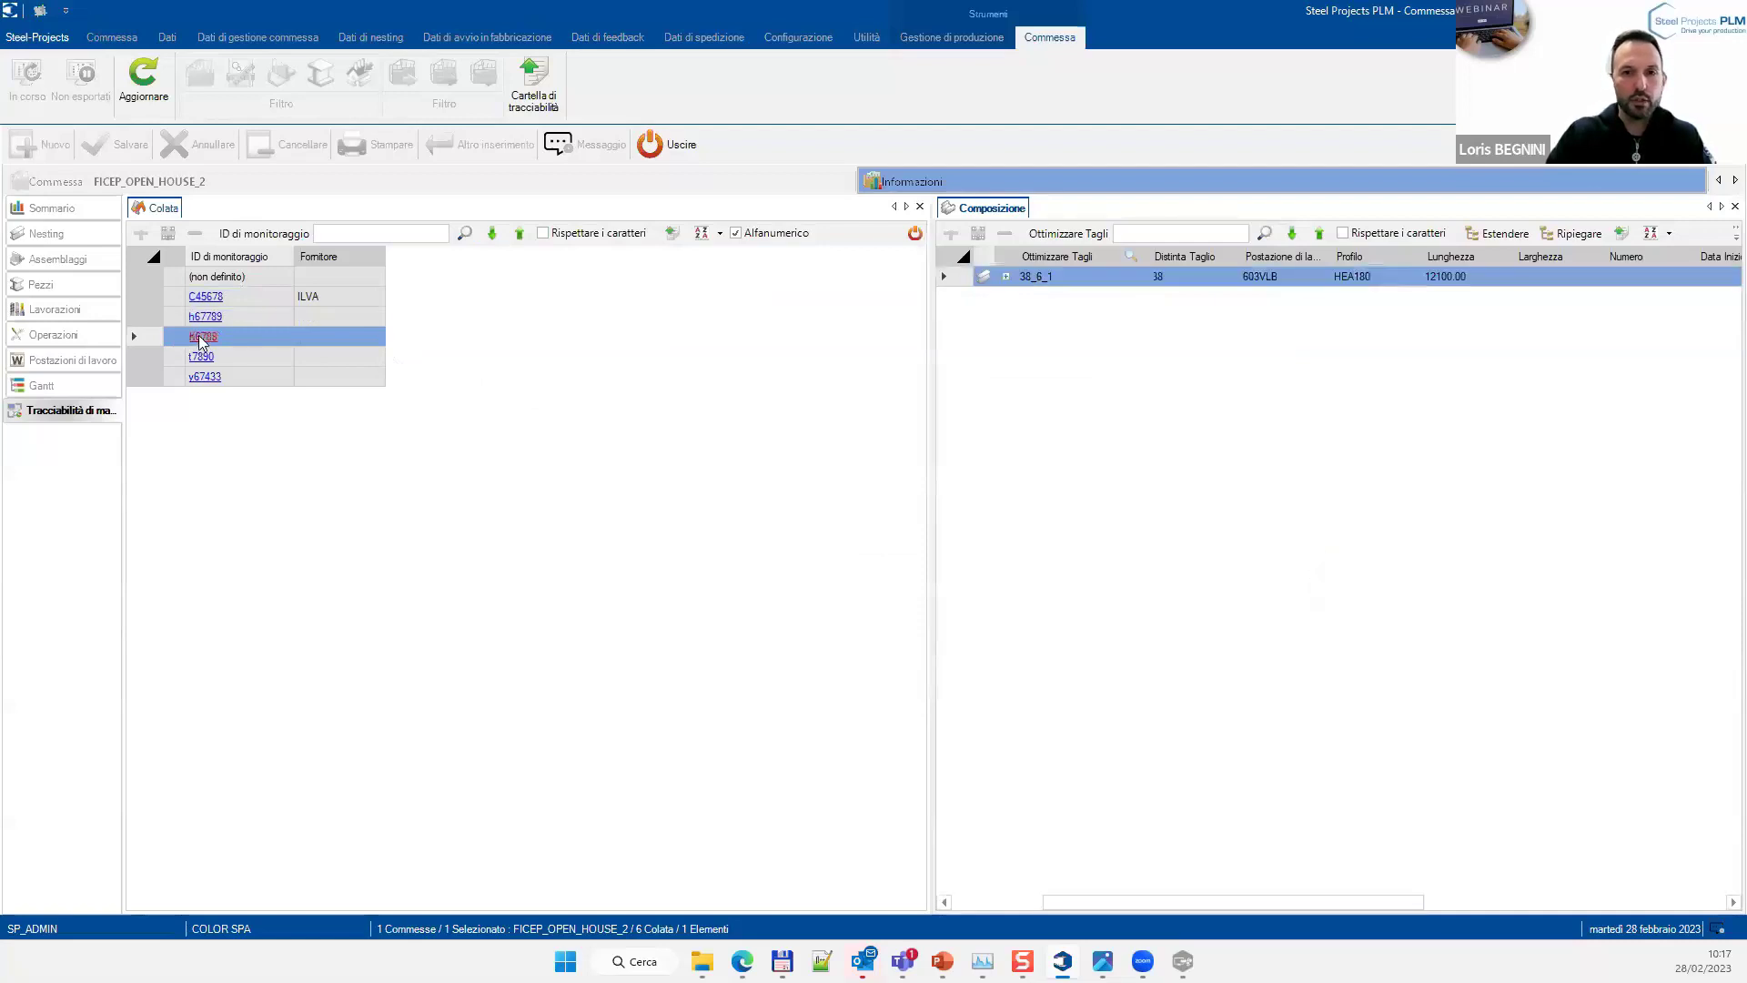
click(1105, 271)
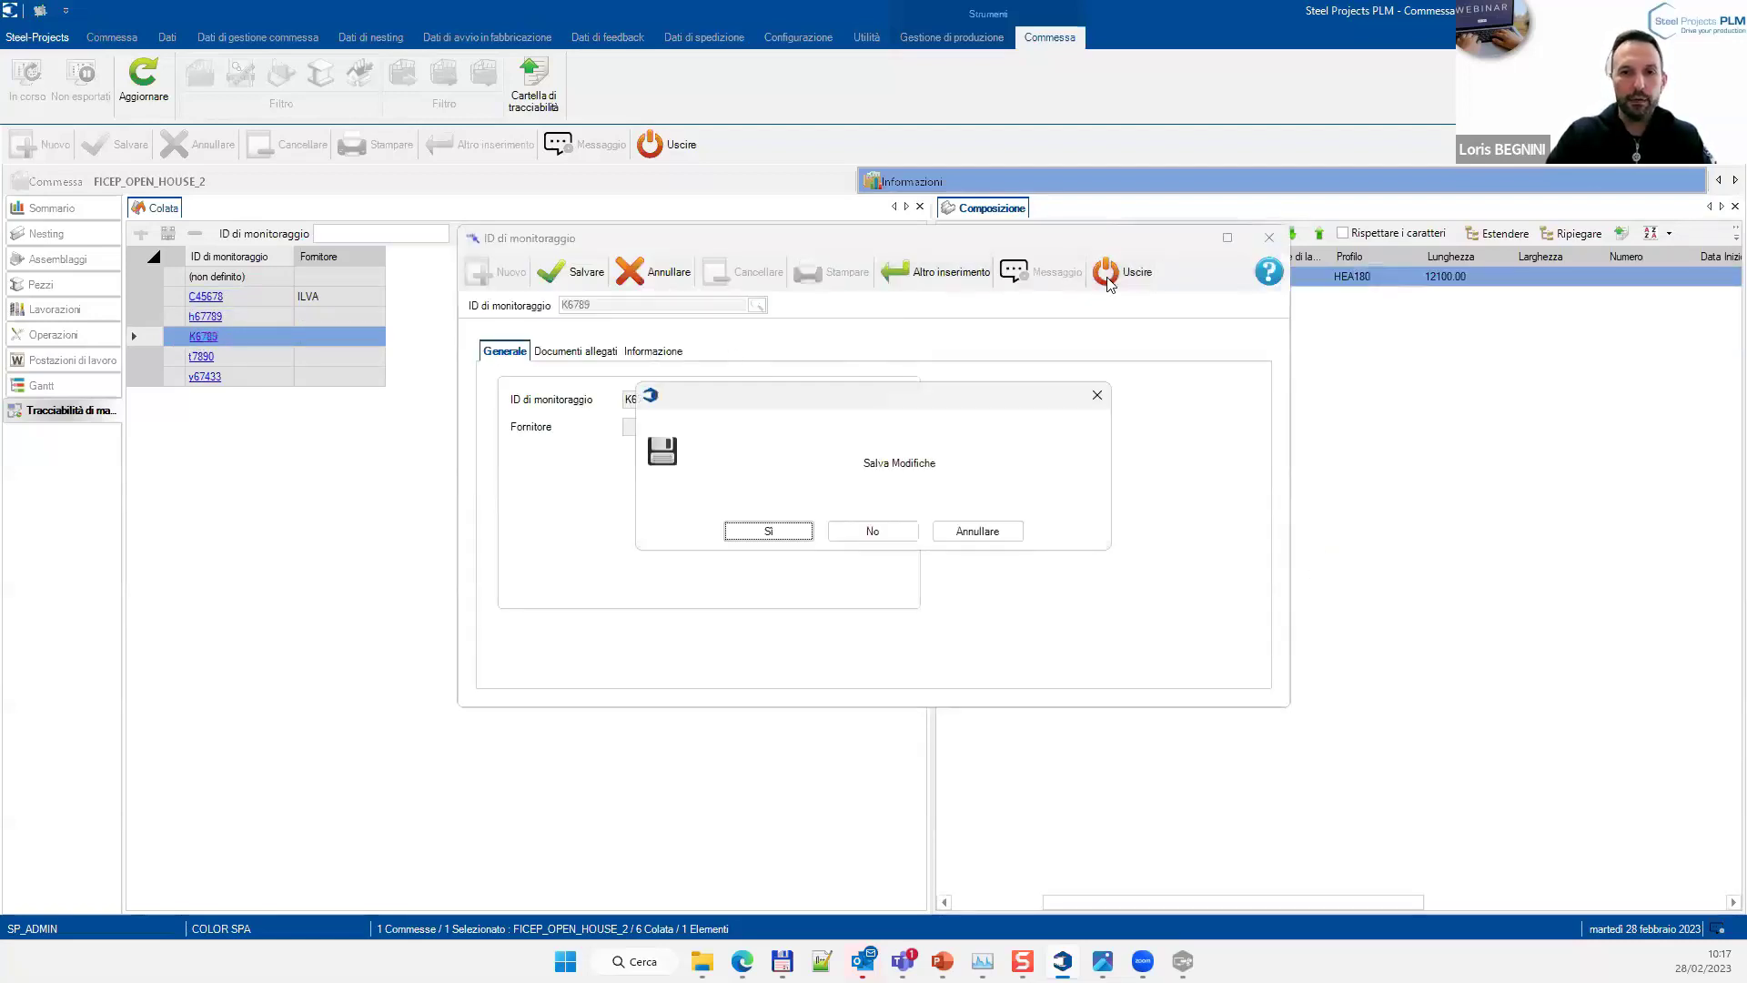
click(898, 537)
click(270, 357)
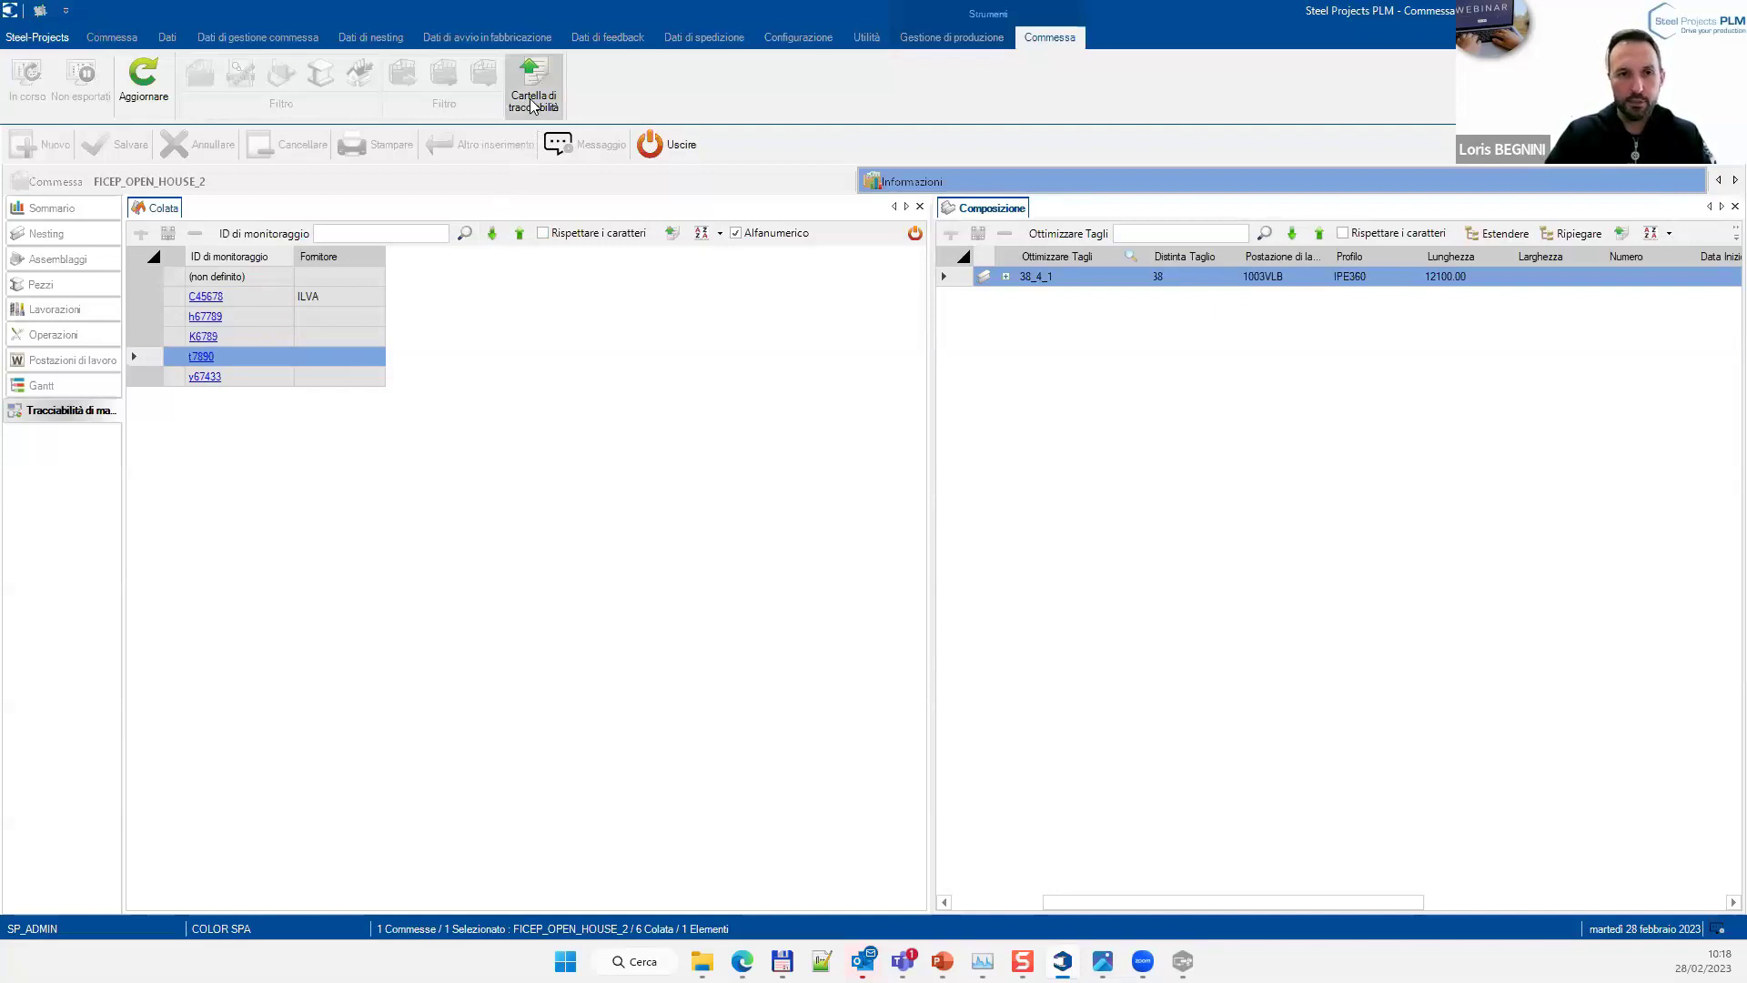
Export the traceability folder and open TRACEABILITY.xls from the FICEP_OPEN_HOUSE_2 zip in Webinar2023
click(534, 105)
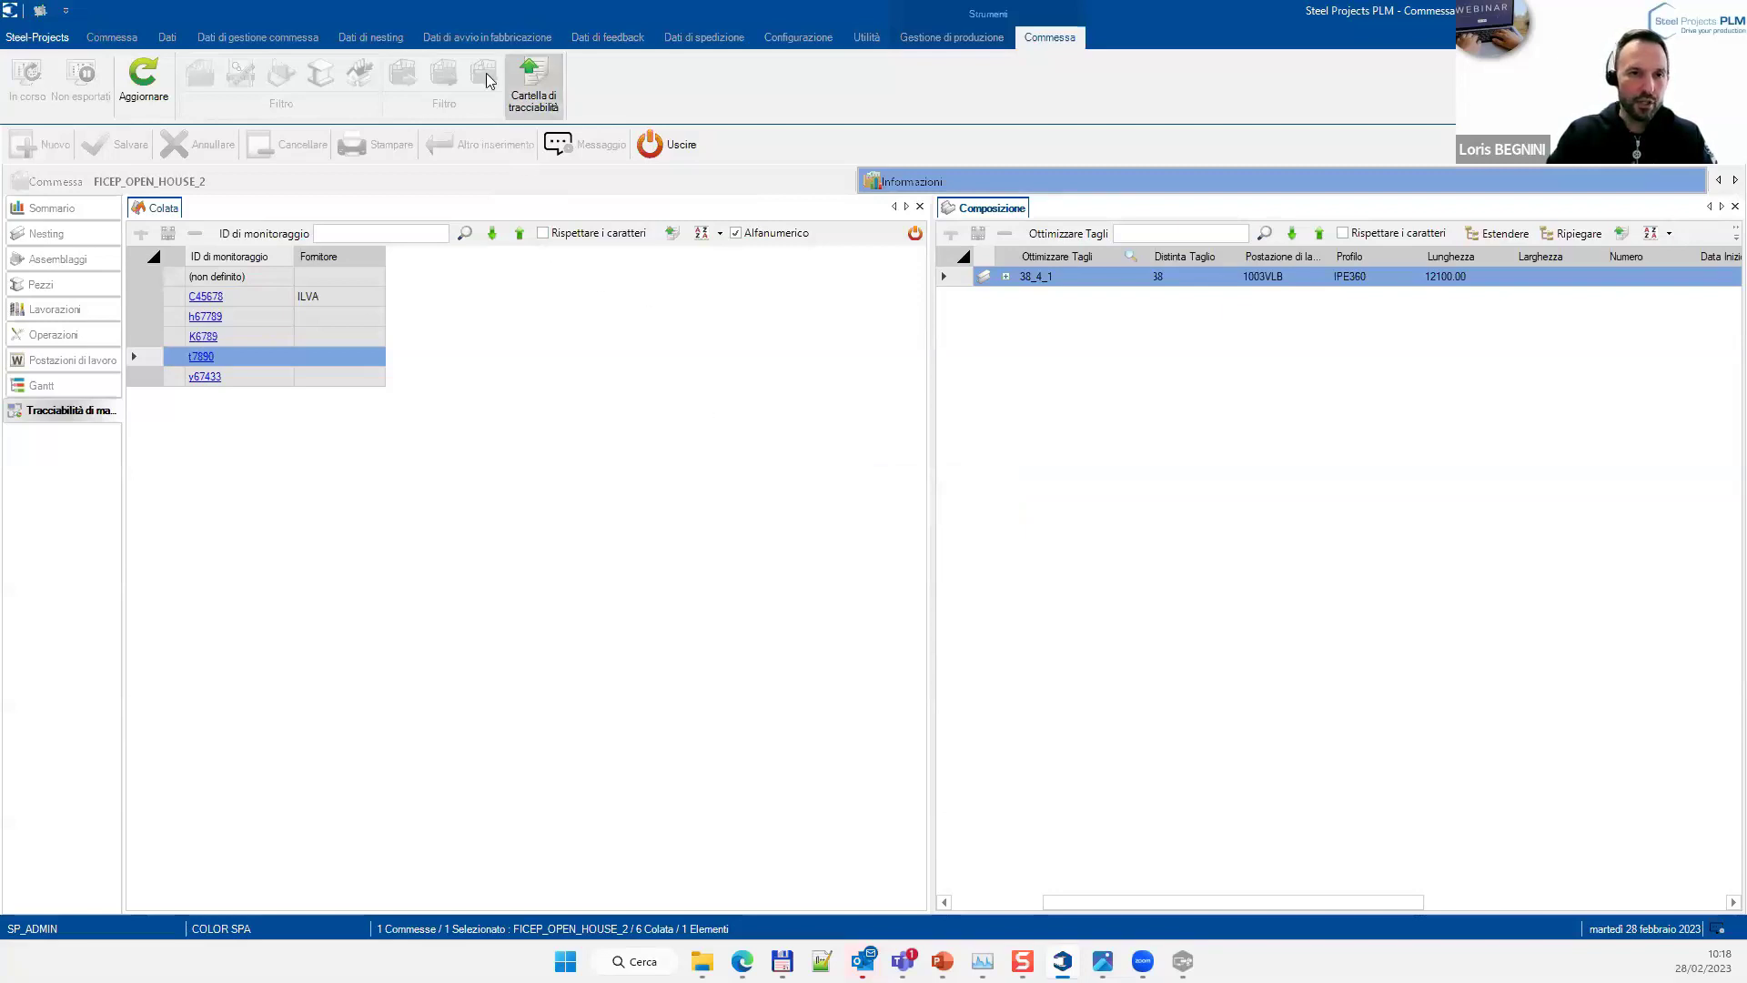
mouse_move(701, 961)
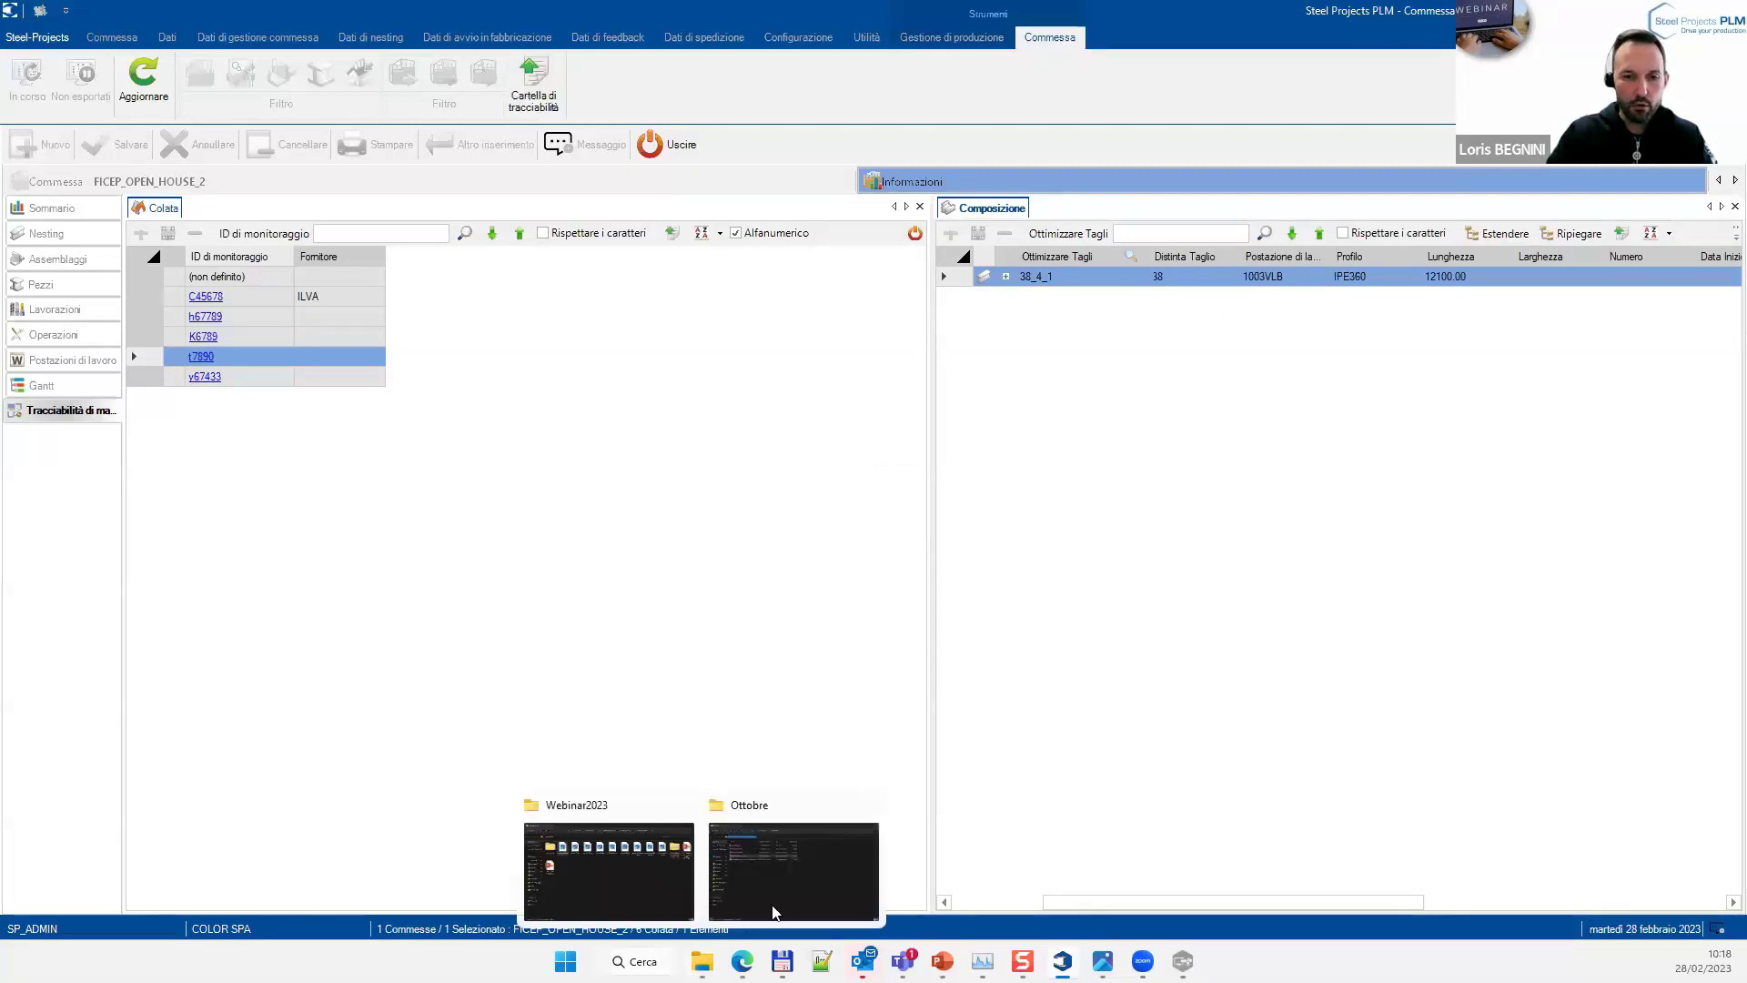
click(611, 896)
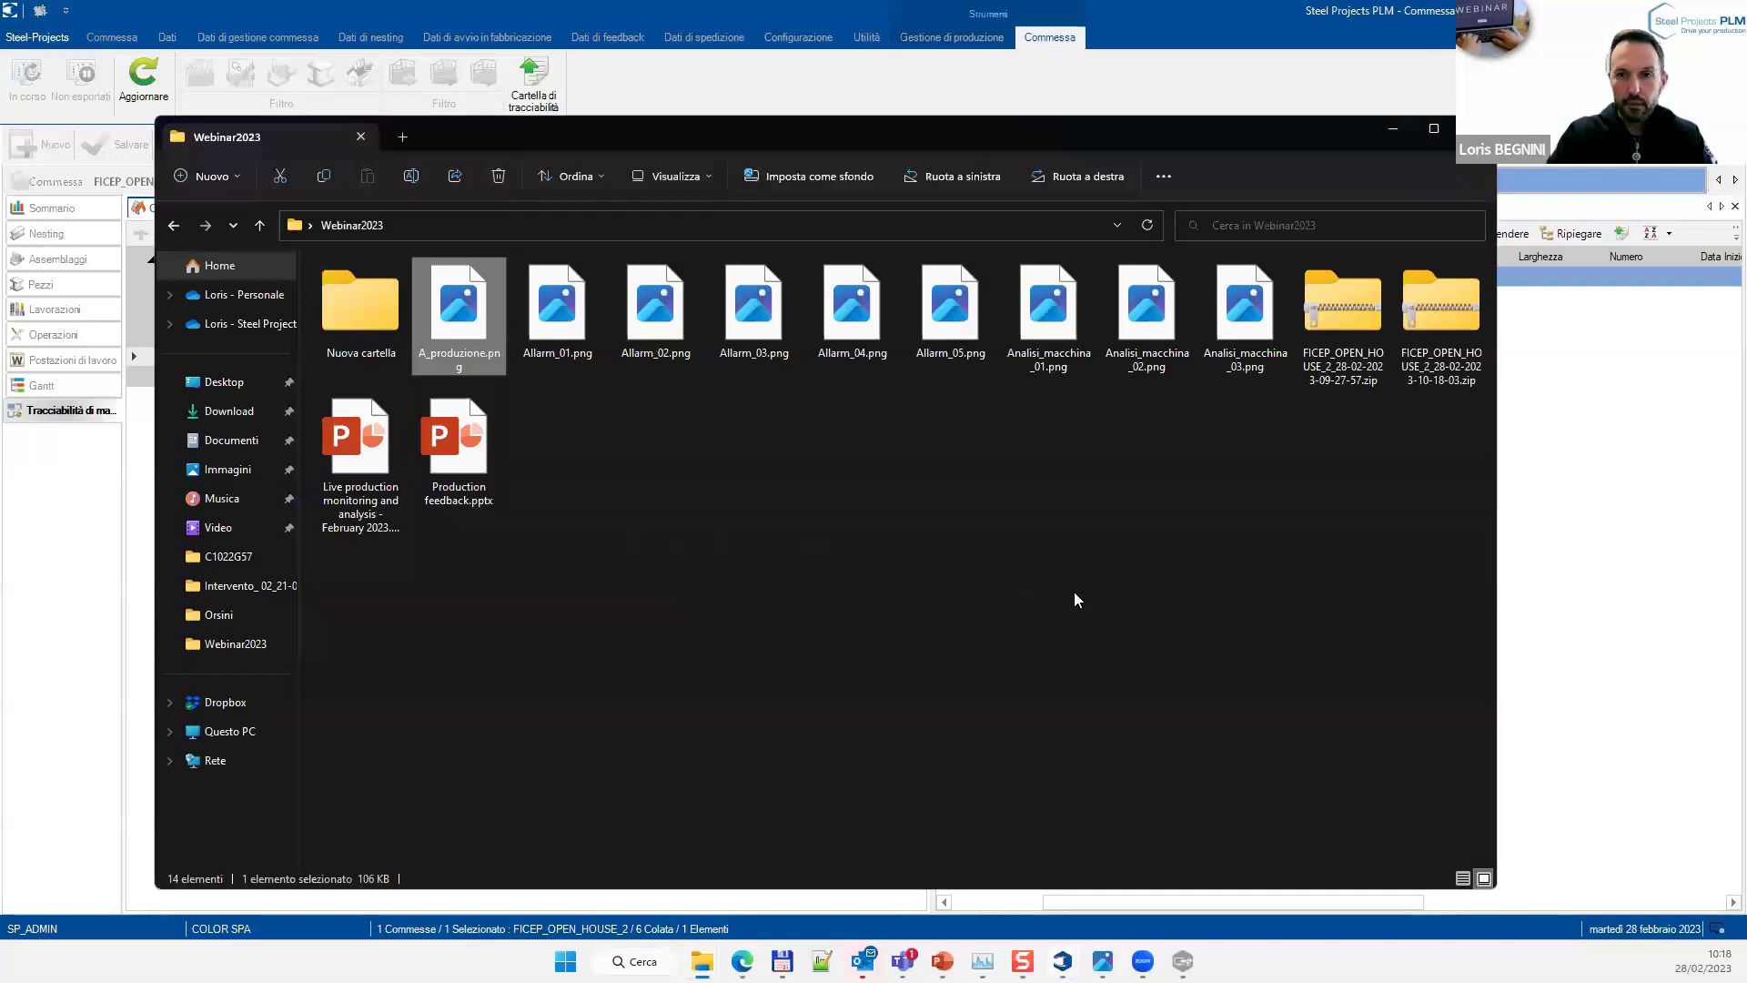
double_click(1343, 308)
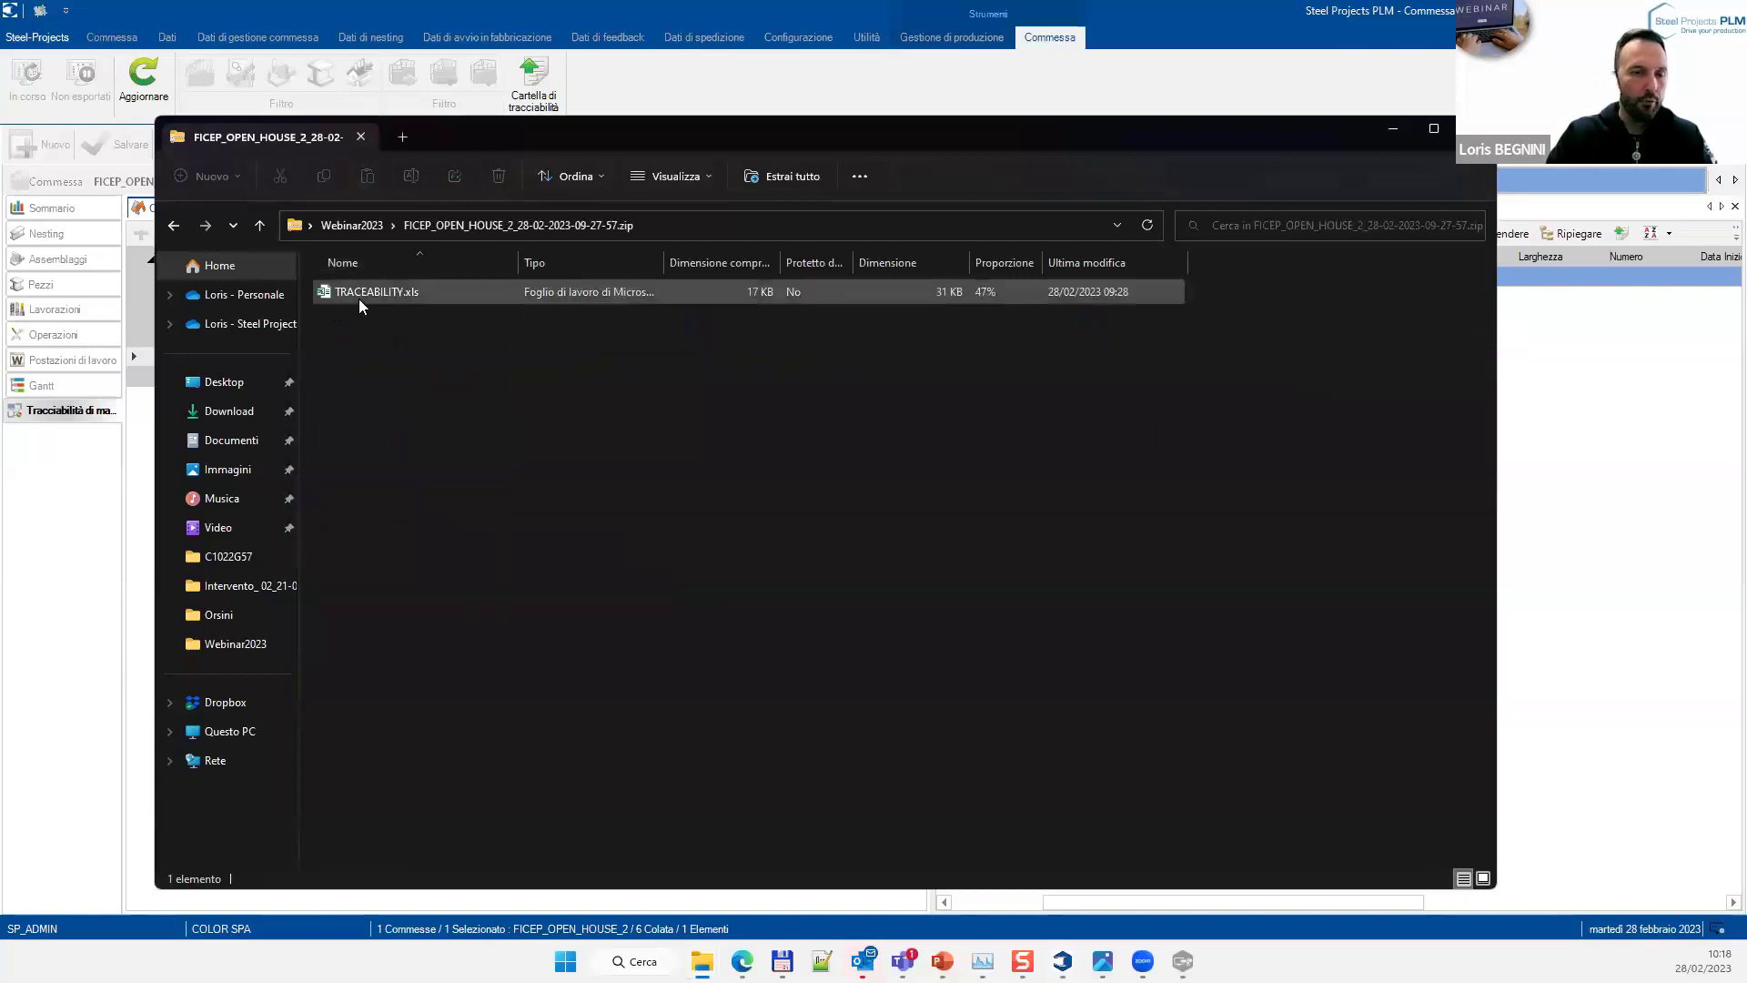
double_click(361, 291)
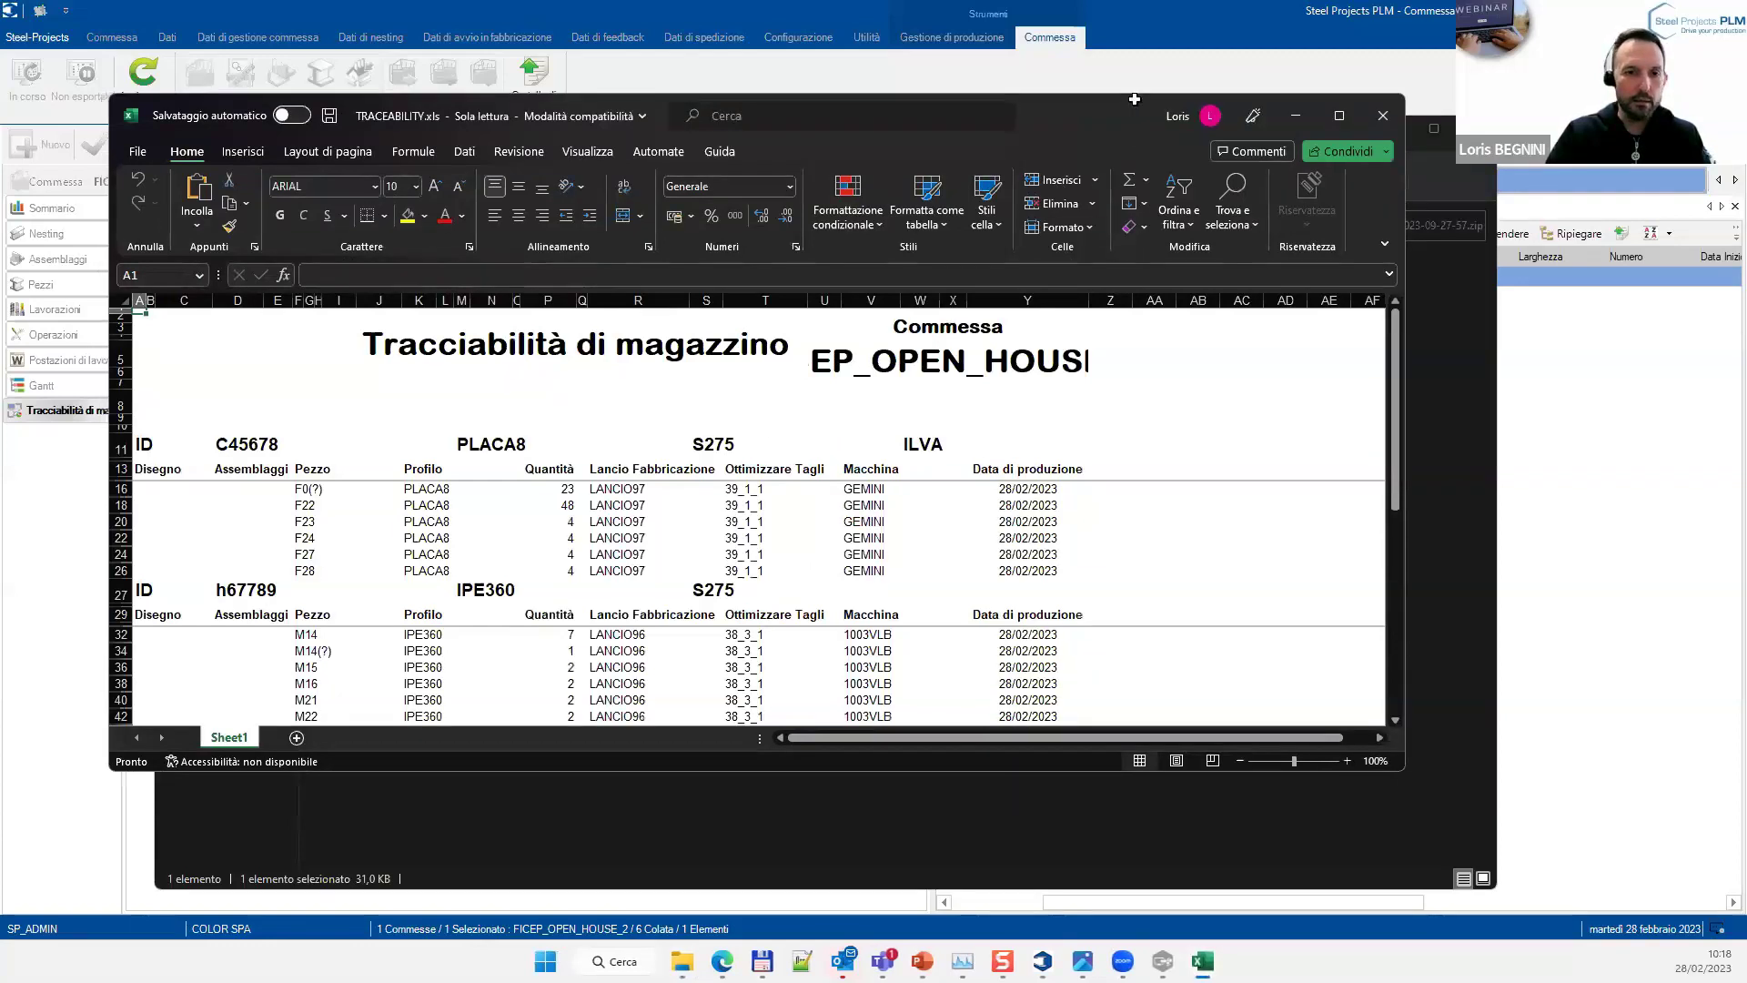
Review the TRACEABILITY.xls report from heat C45678 and PLACA8 piece F27 down to y67433, then close Excel
click(290, 423)
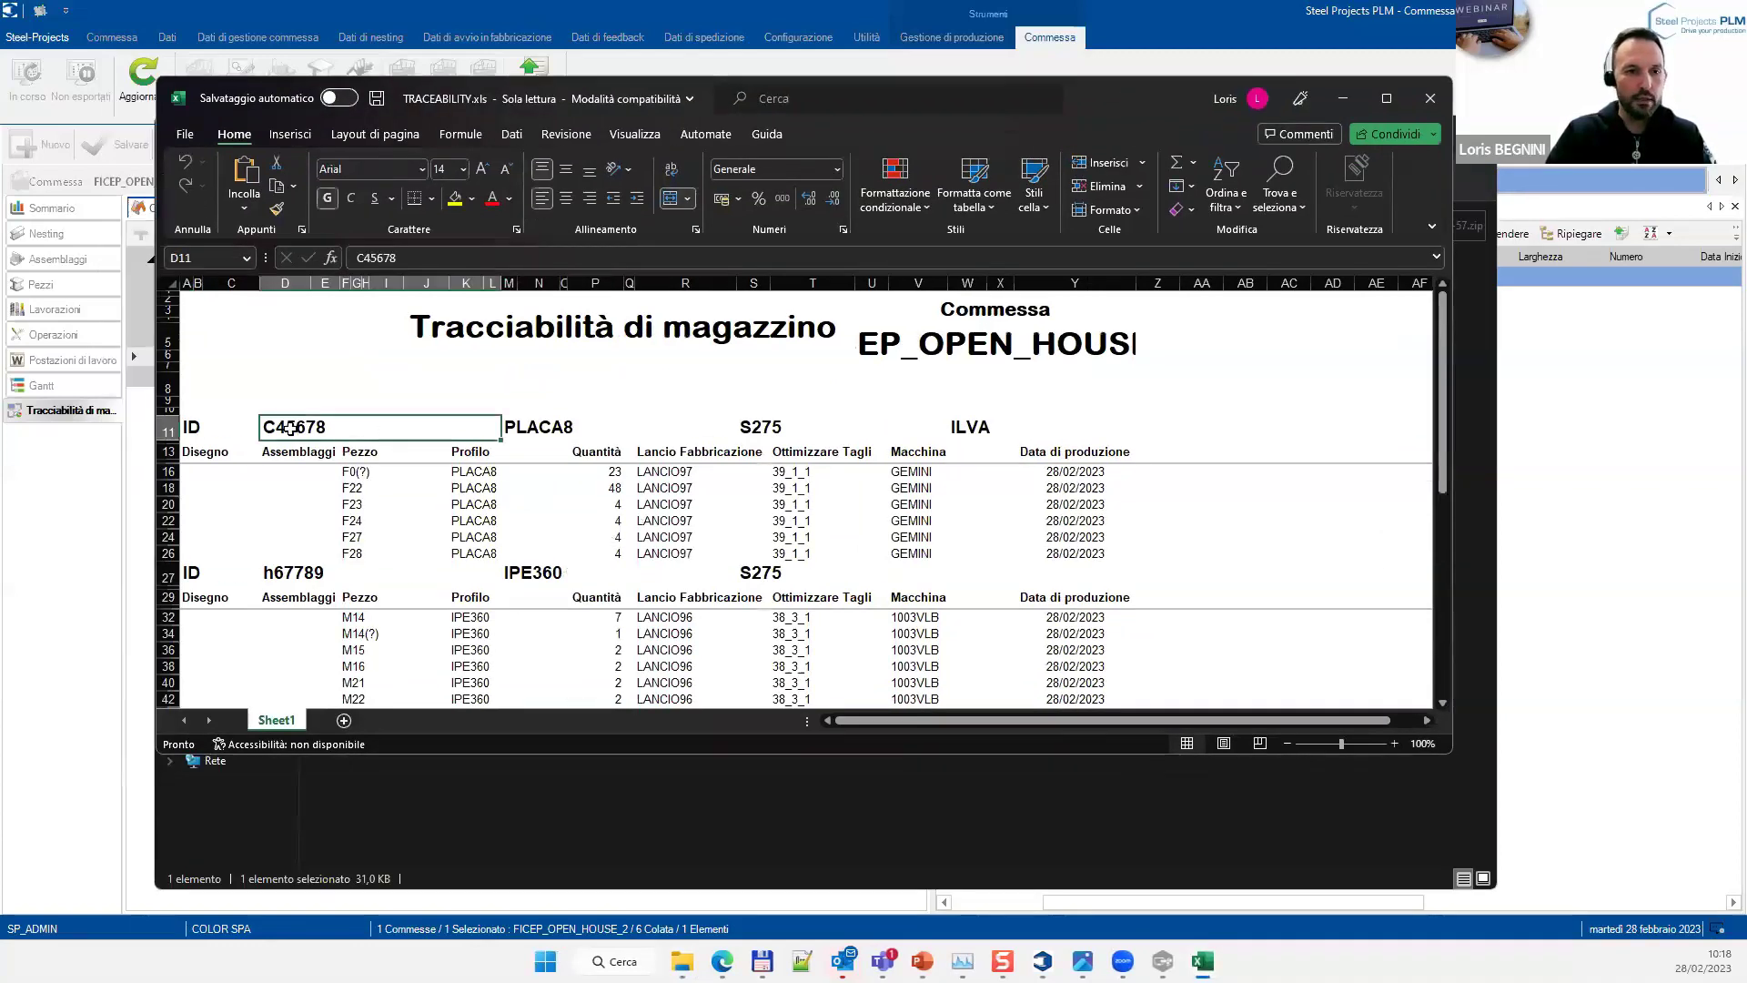
click(474, 501)
click(487, 537)
scroll(462, 592, down, 2)
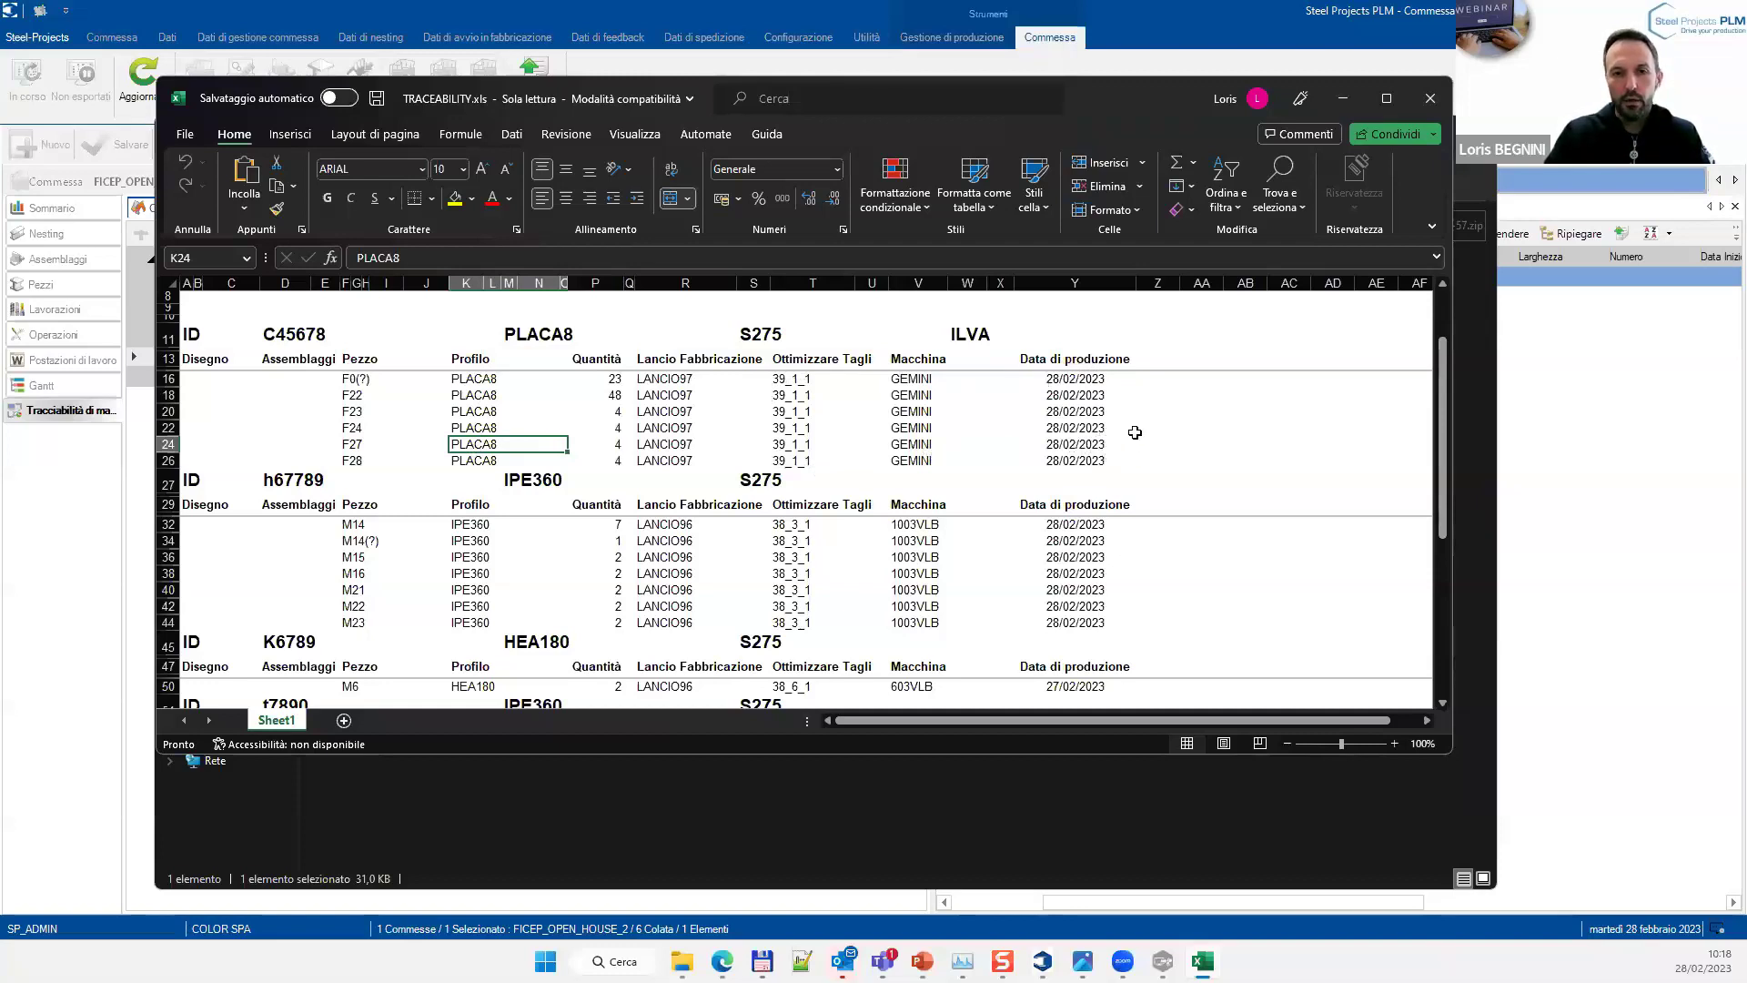
scroll(1001, 455, down, 5)
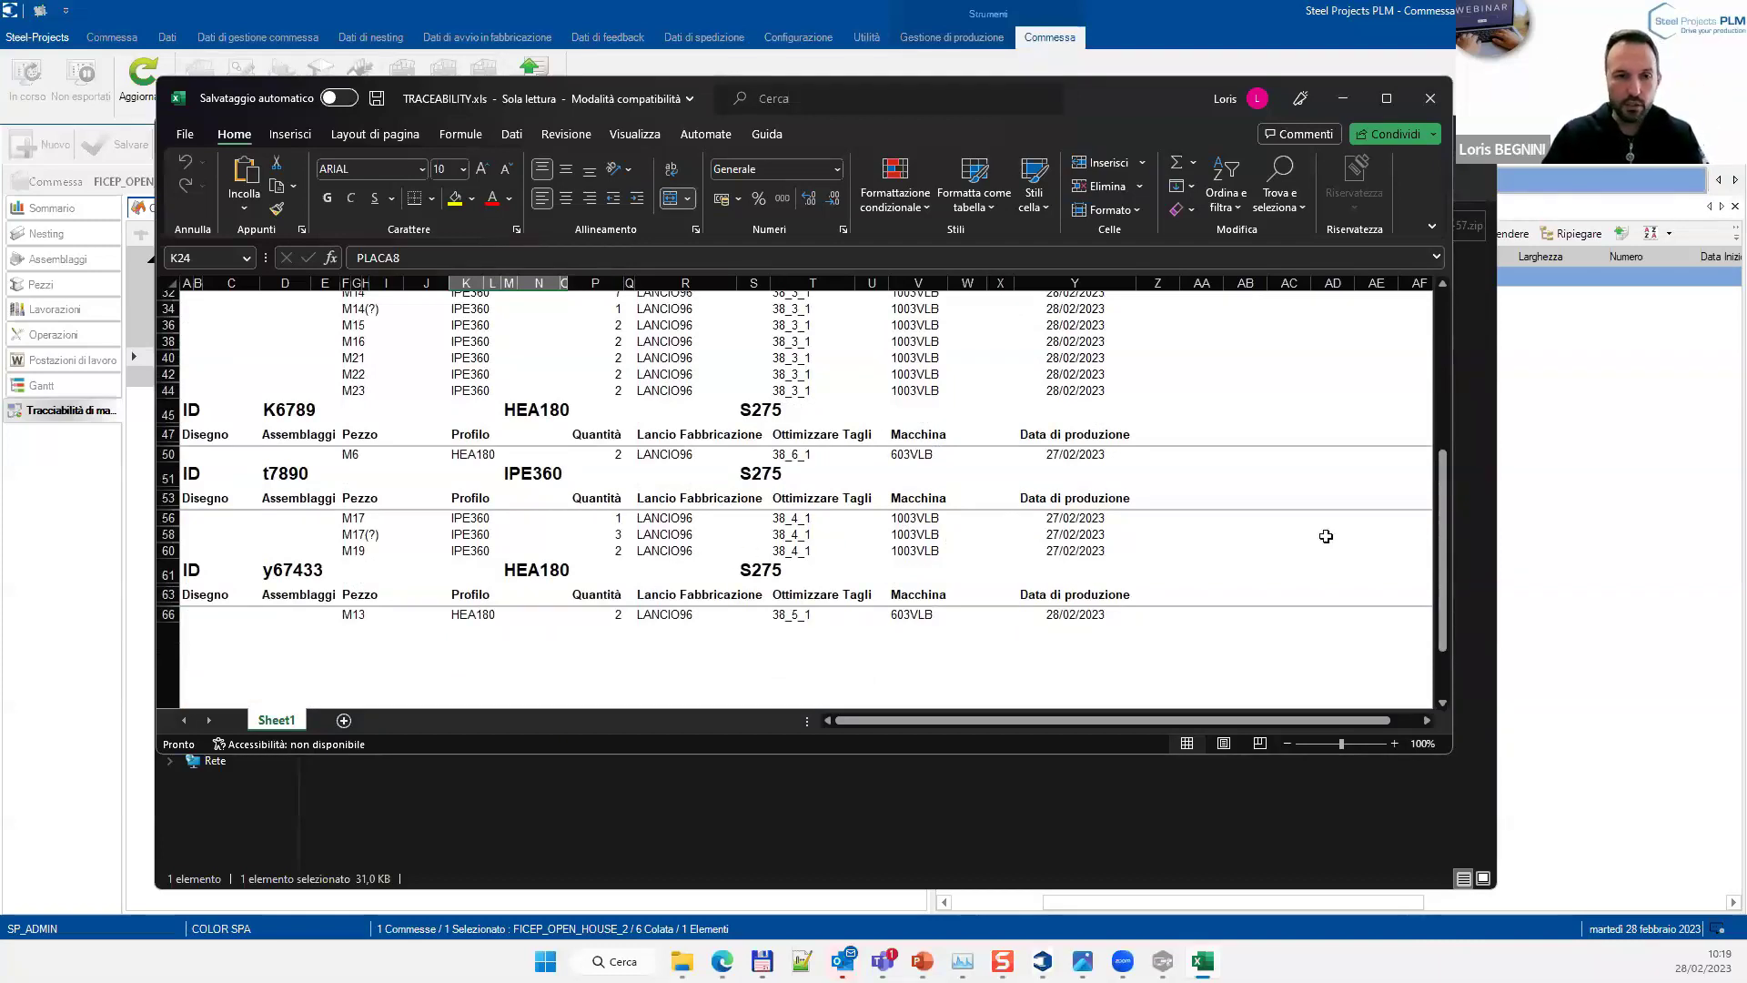
scroll(1145, 521, down, 1)
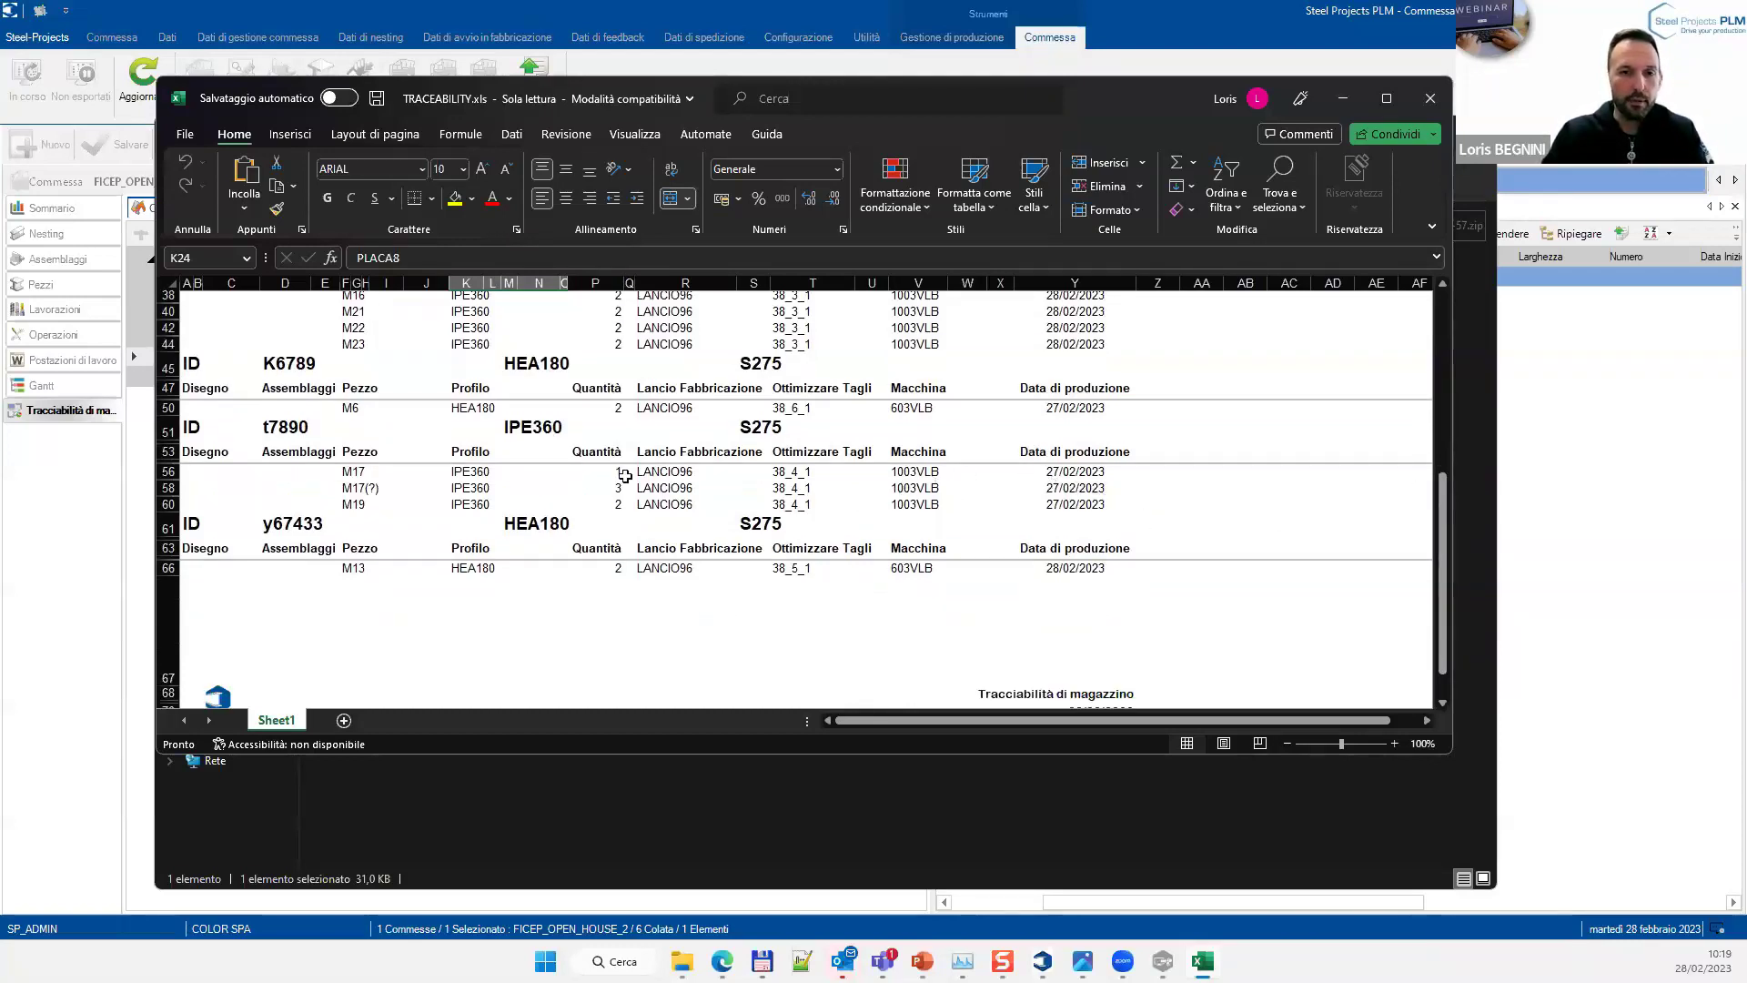
click(1431, 105)
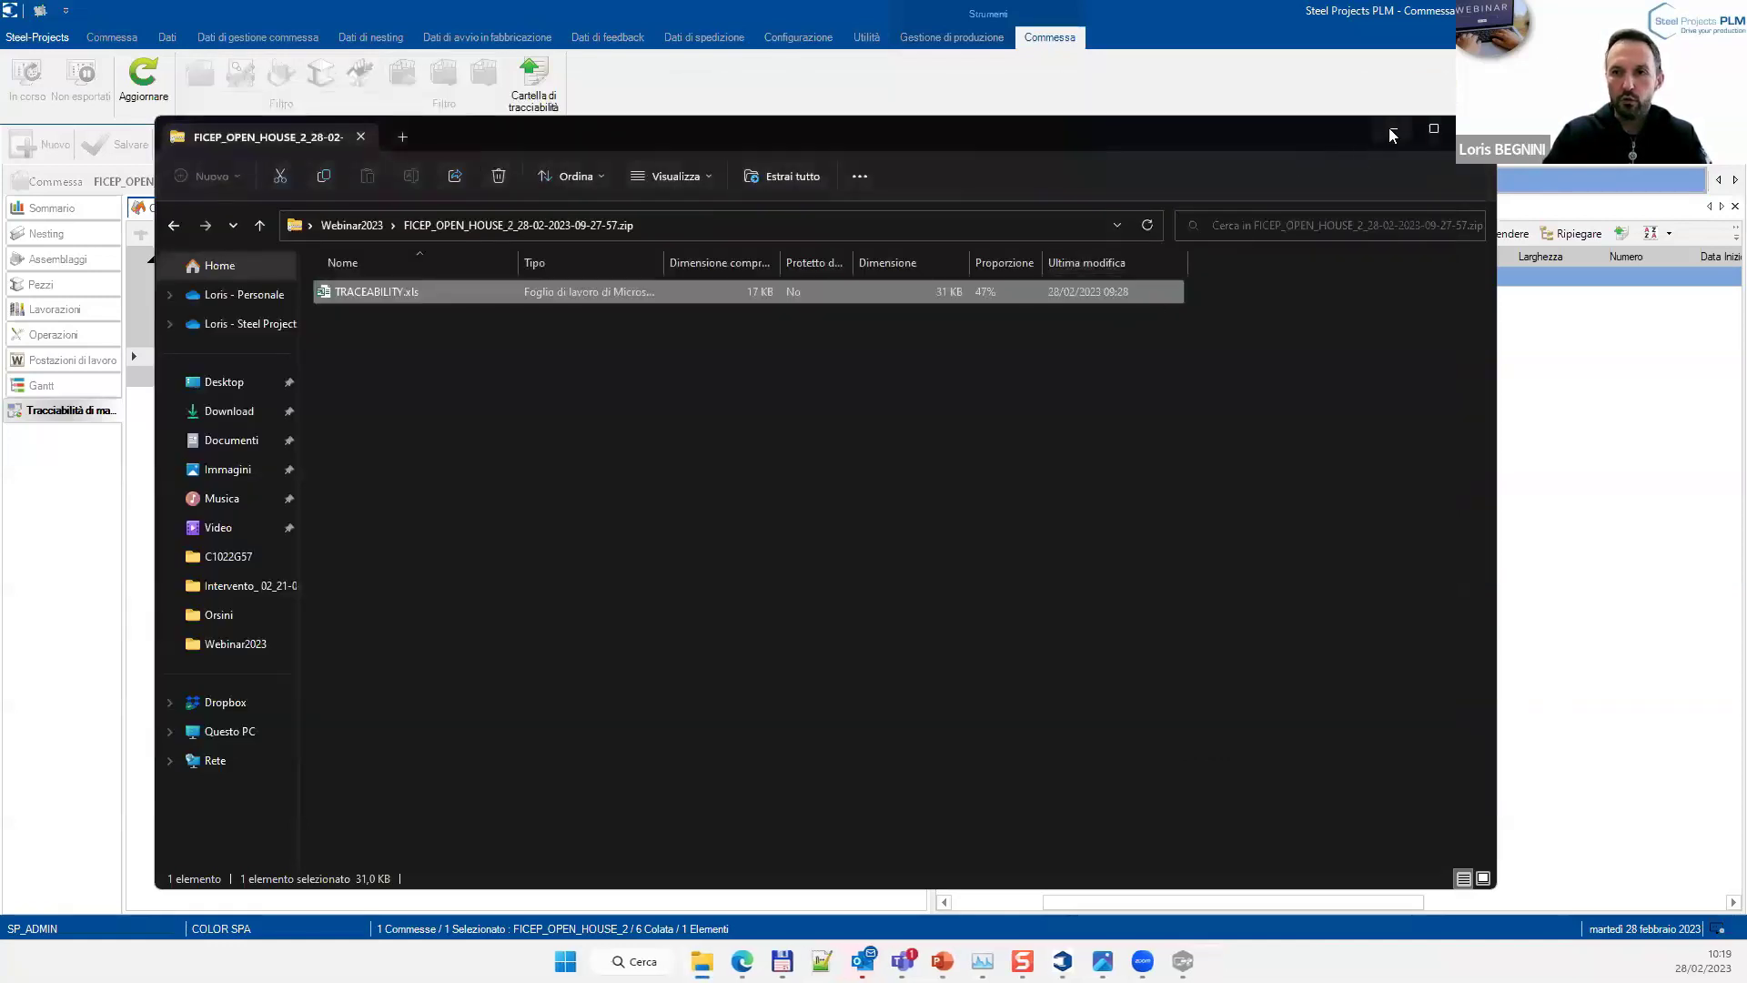
Set Explorer aside, exit the traceability and production views, and open the Analisi dashboard
click(1391, 134)
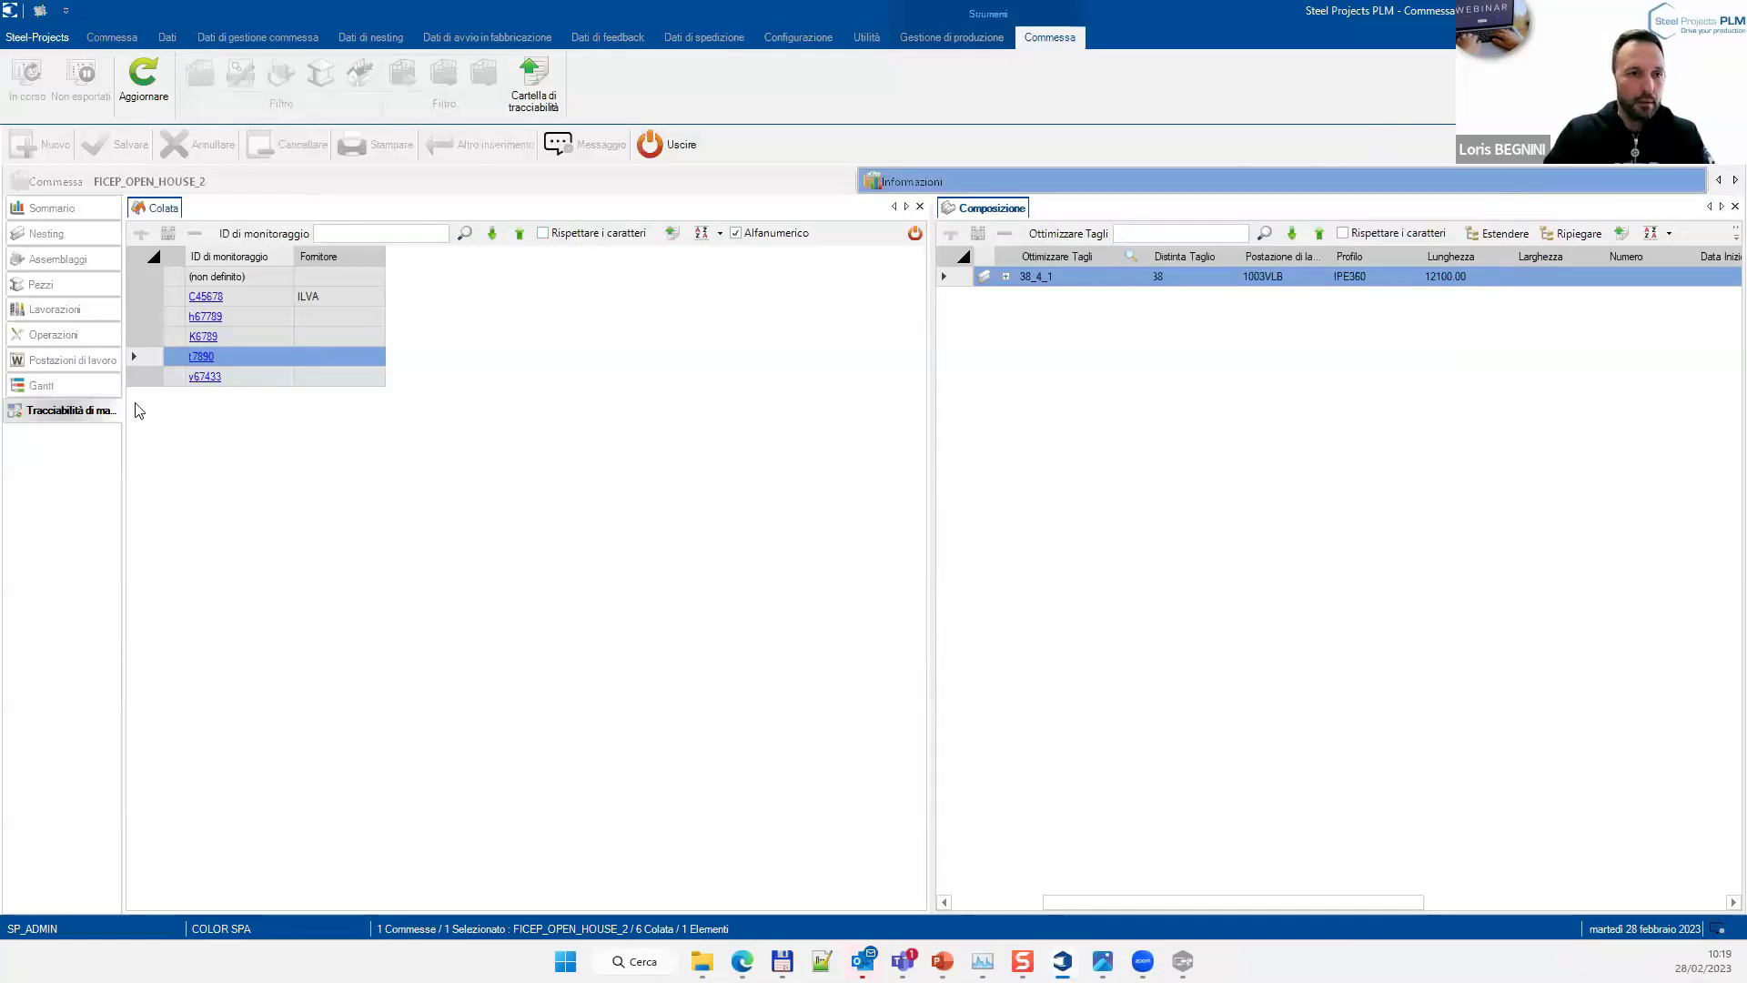
click(655, 147)
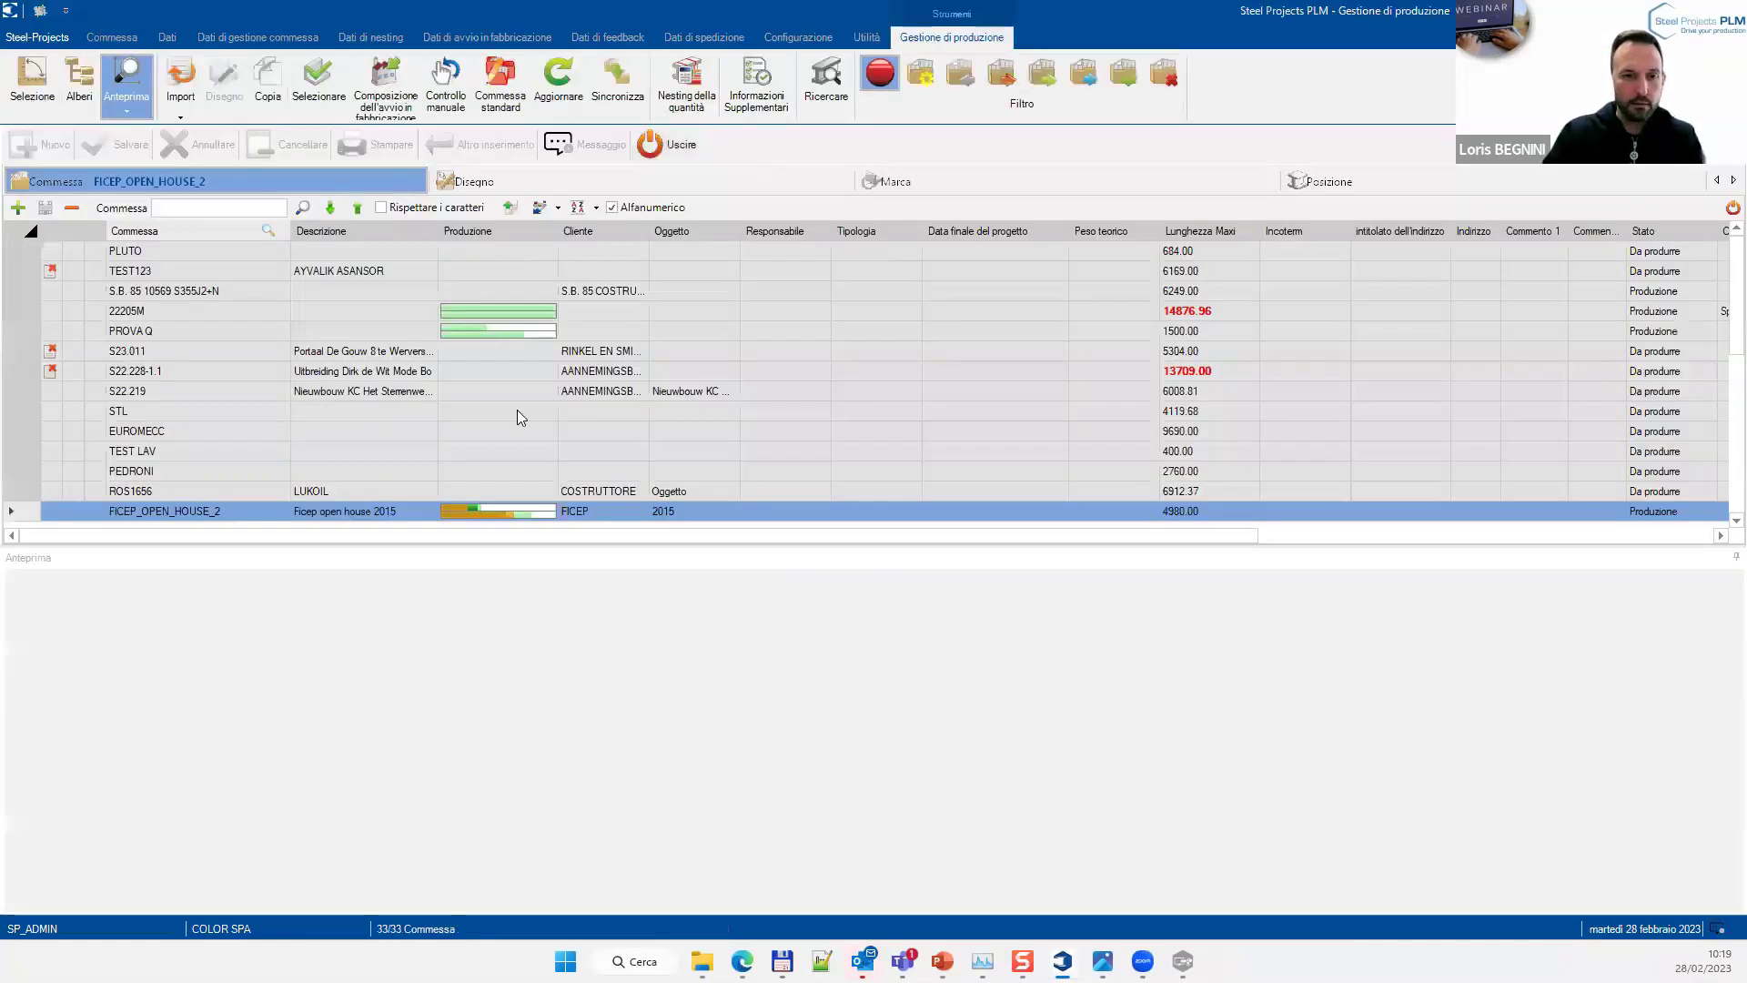
click(688, 146)
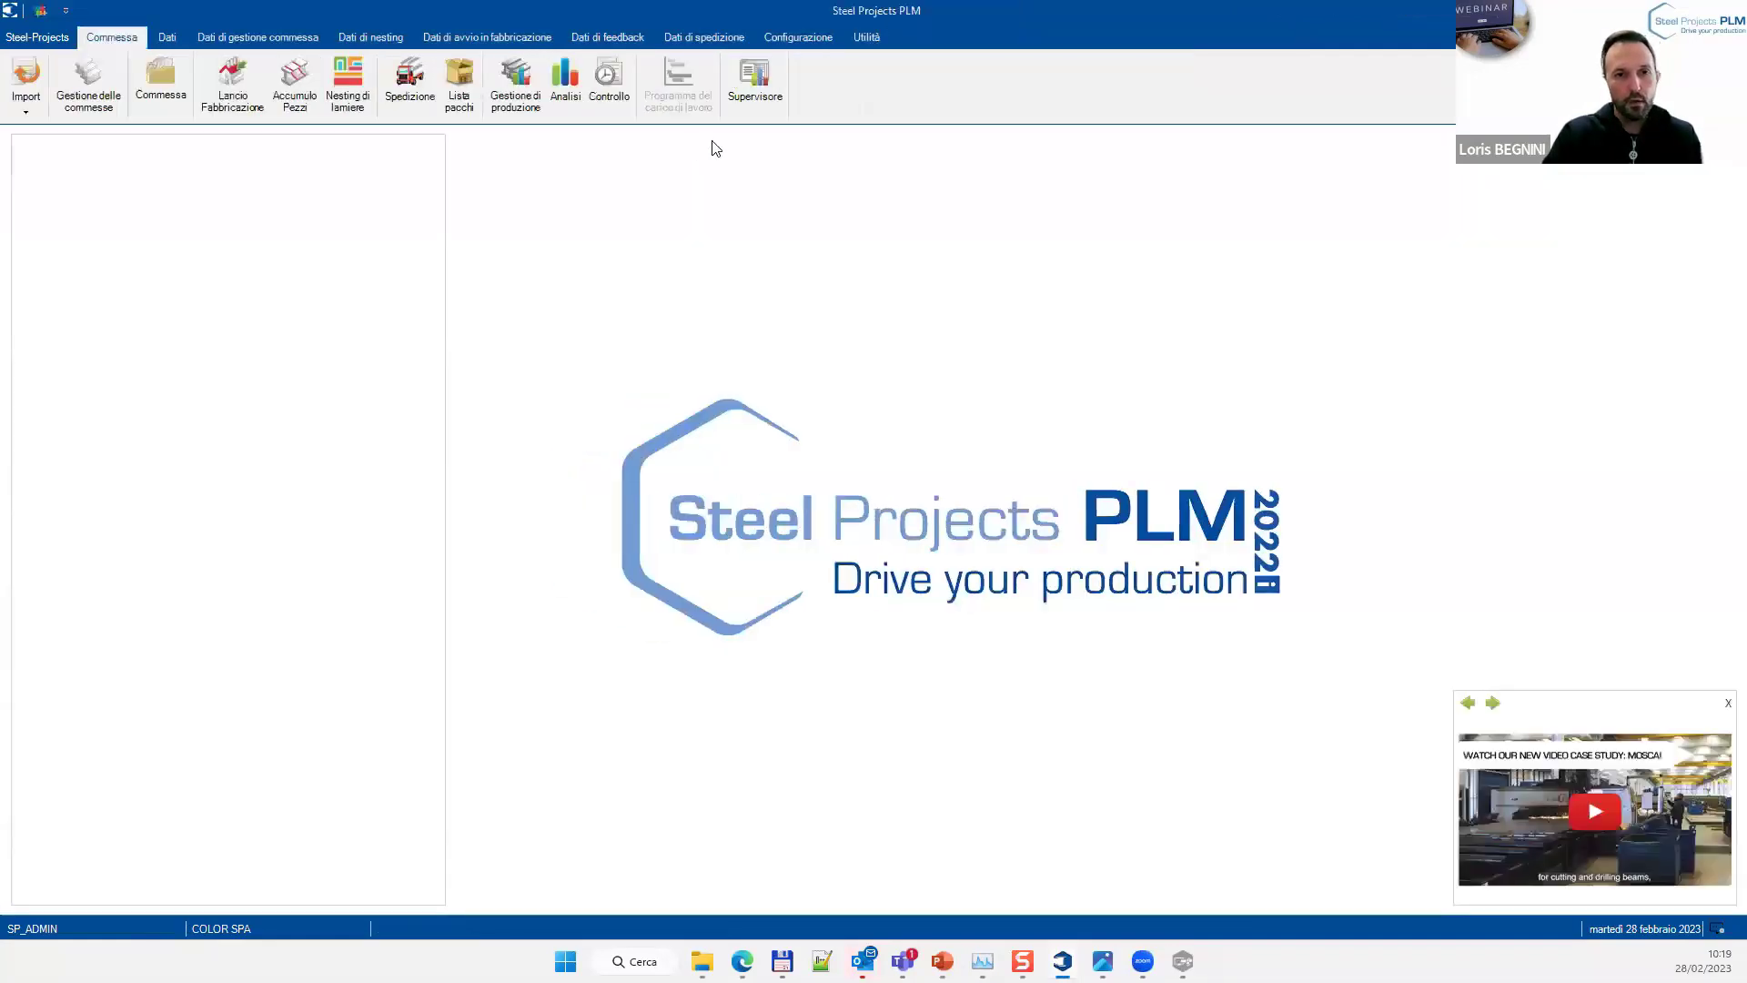
click(564, 100)
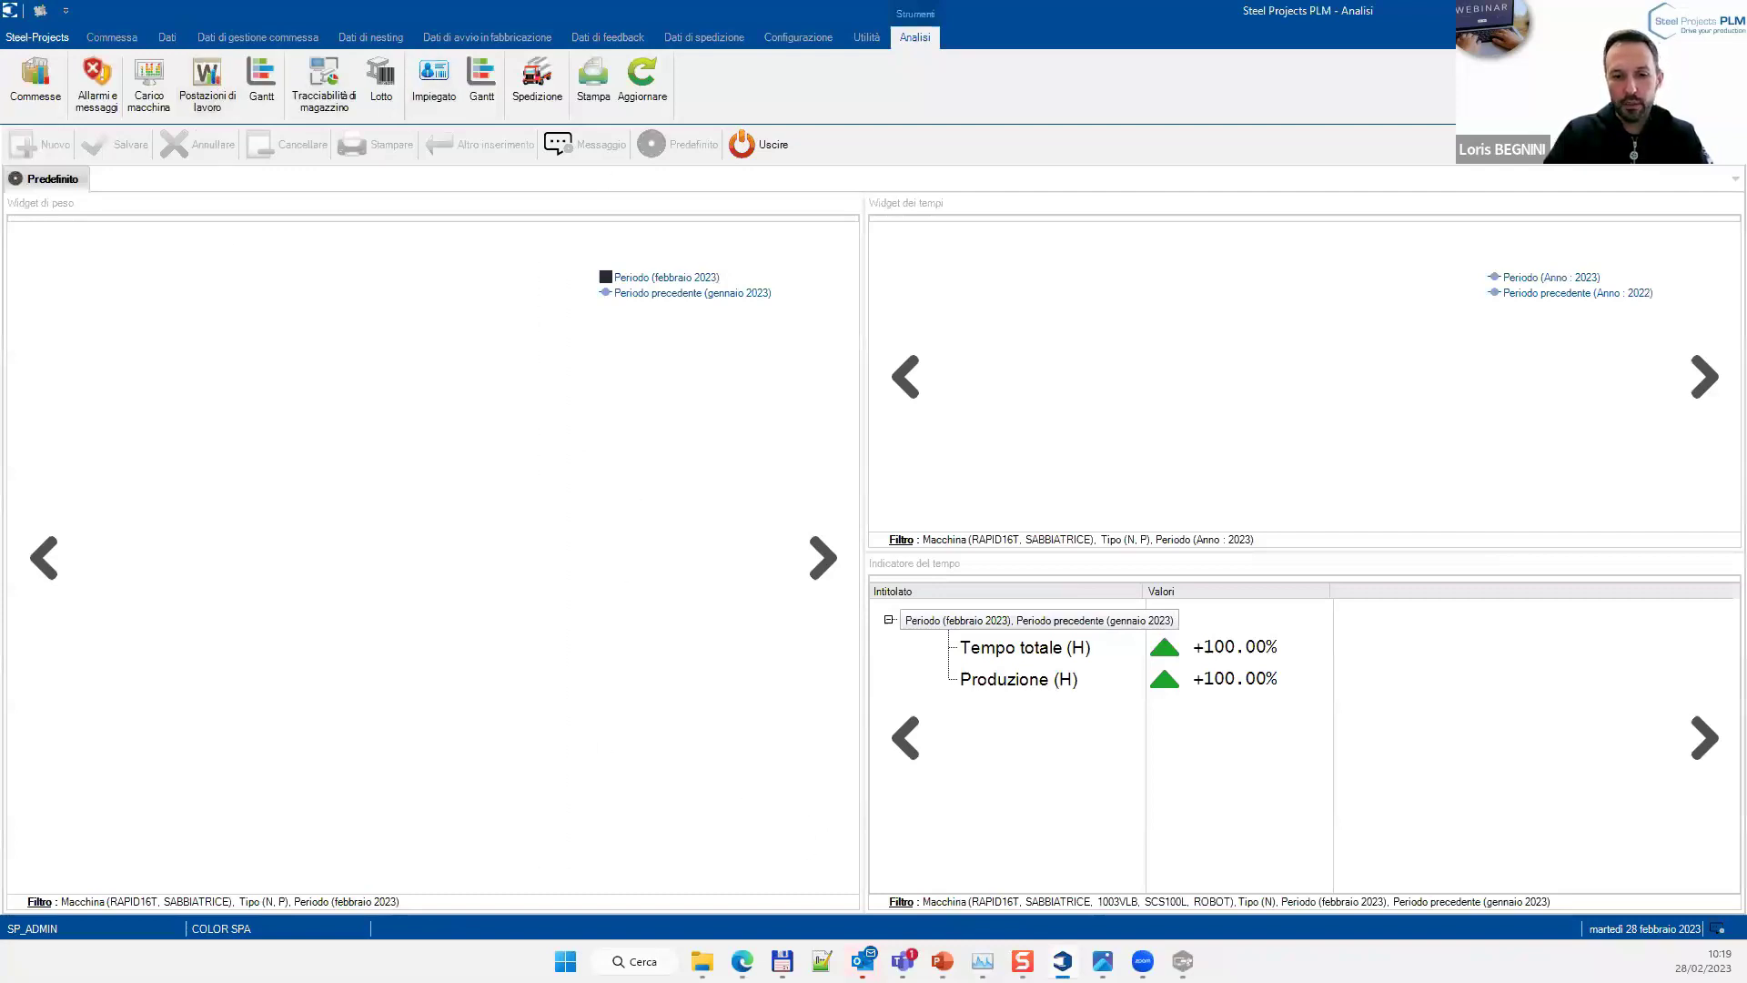
mouse_move(702, 961)
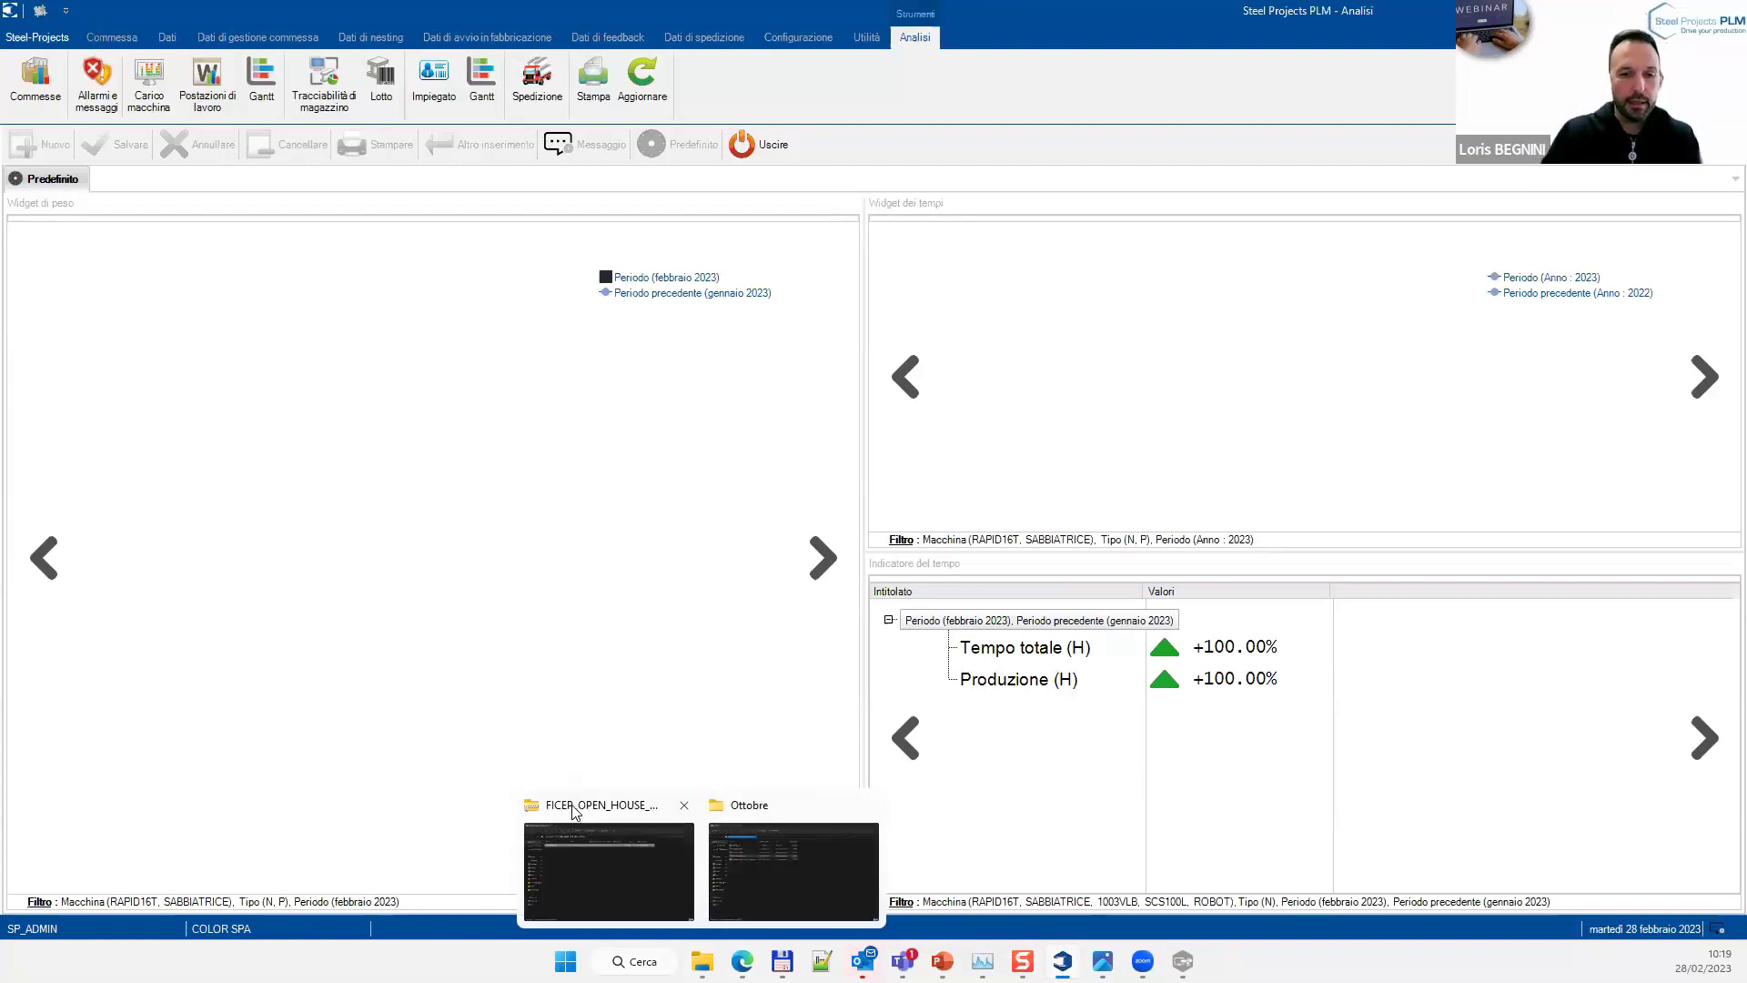
Bring Explorer back to the Webinar2023 folder and select A_produzione.png
click(574, 812)
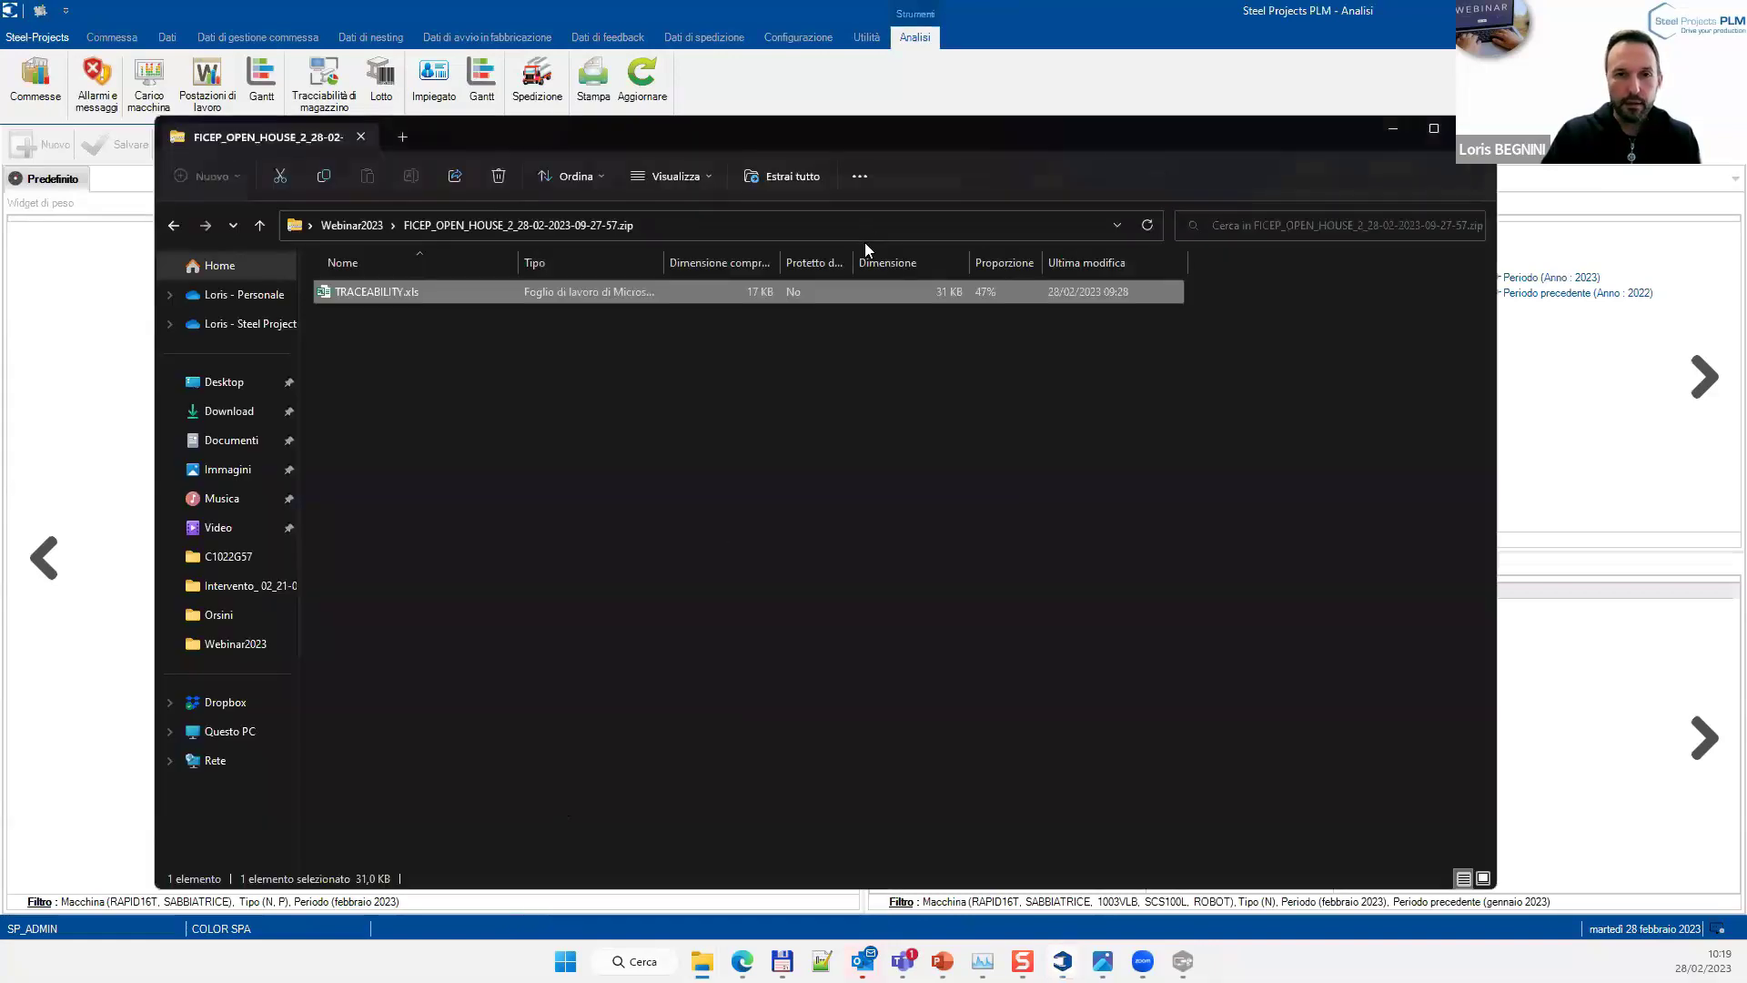
click(380, 225)
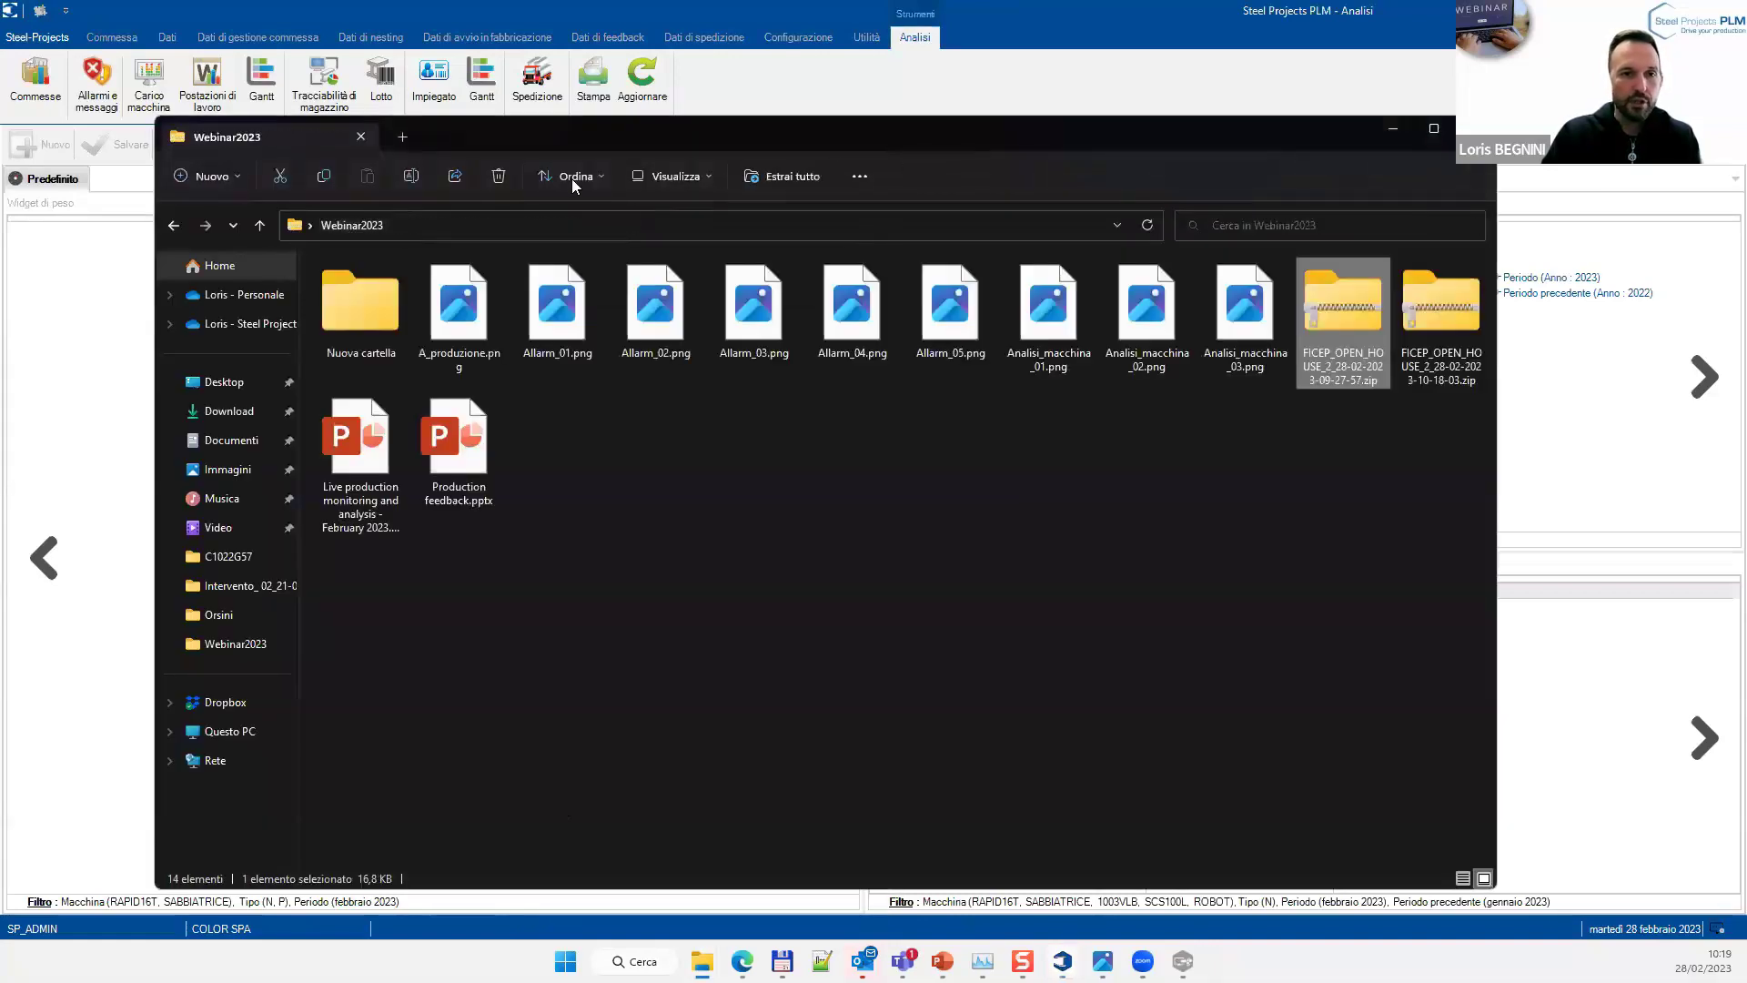
drag(719, 129, 774, 133)
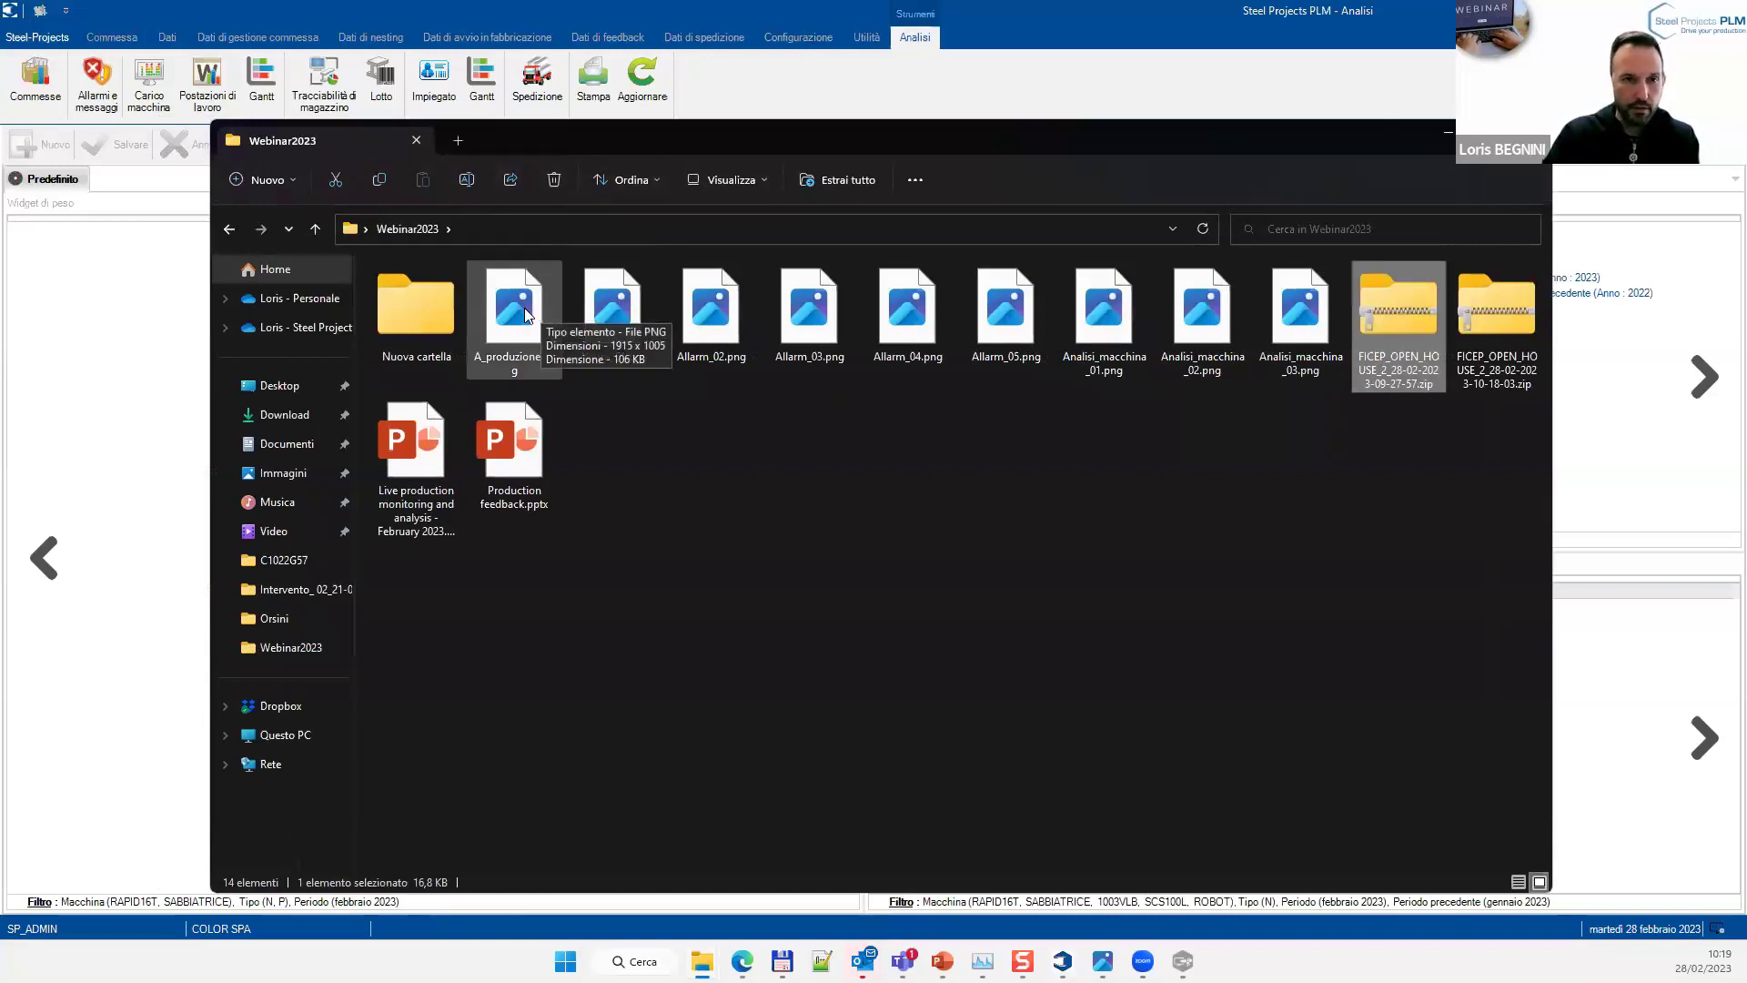
click(524, 307)
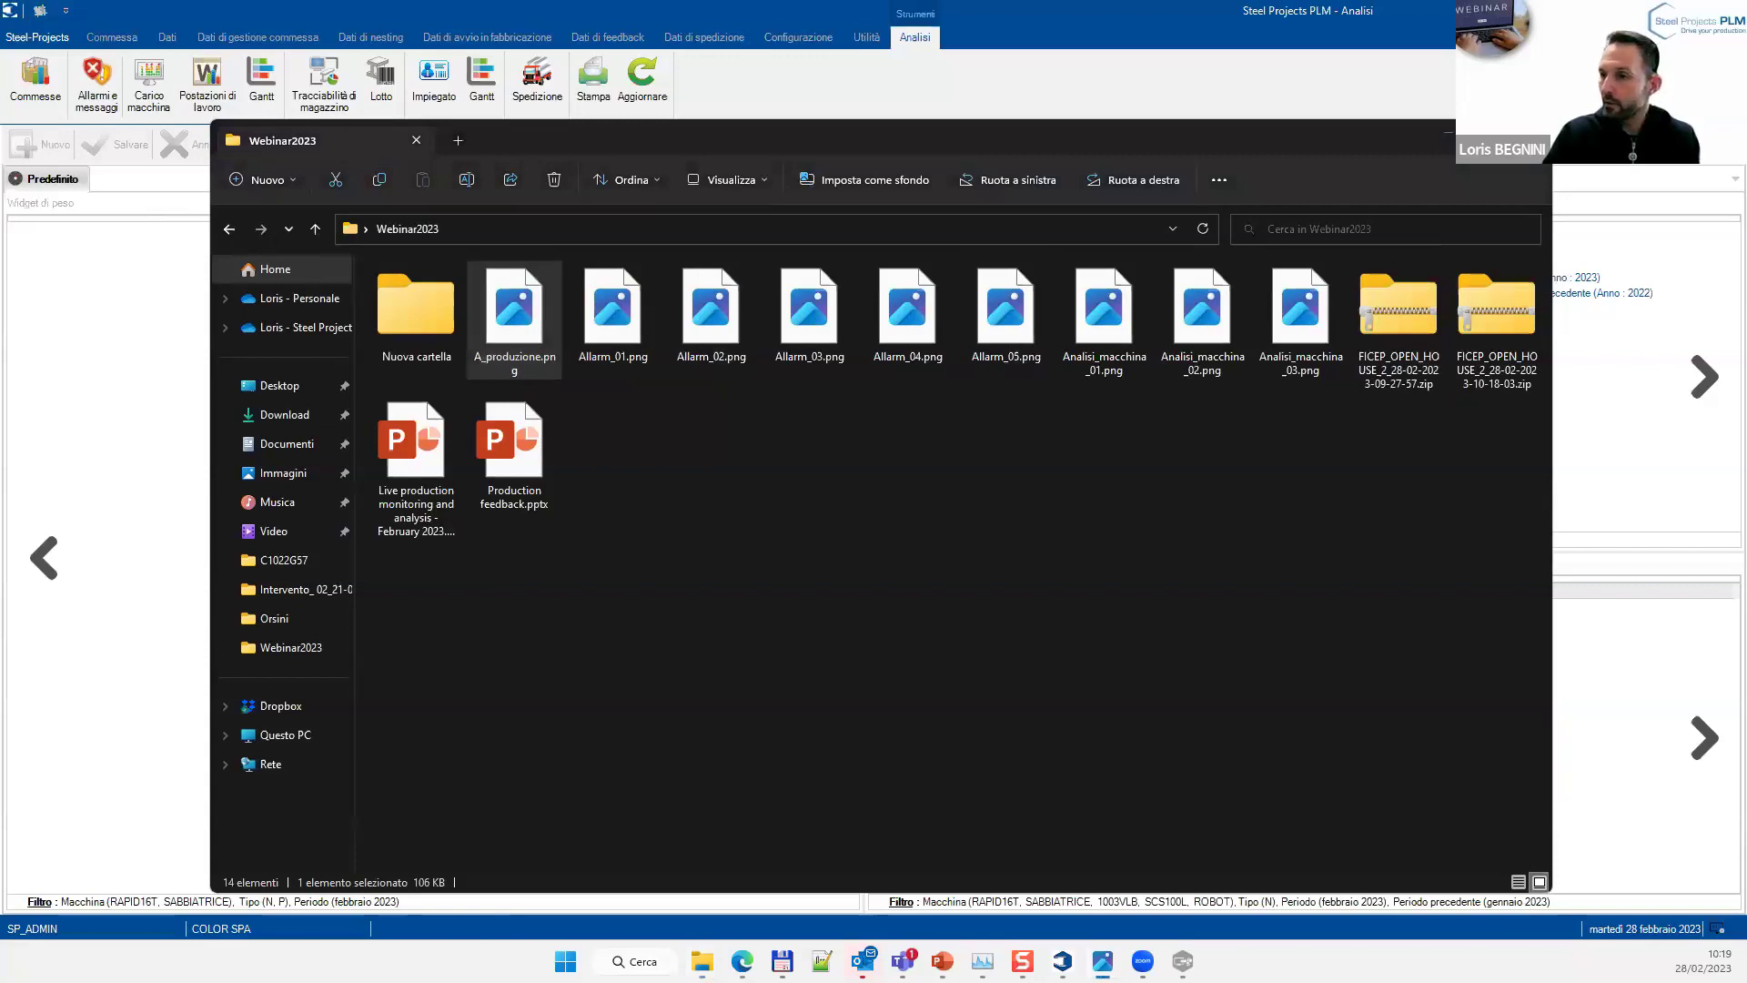
View the A_produzione.png production chart in Photos, then return to the Analisi dashboard
key(Return)
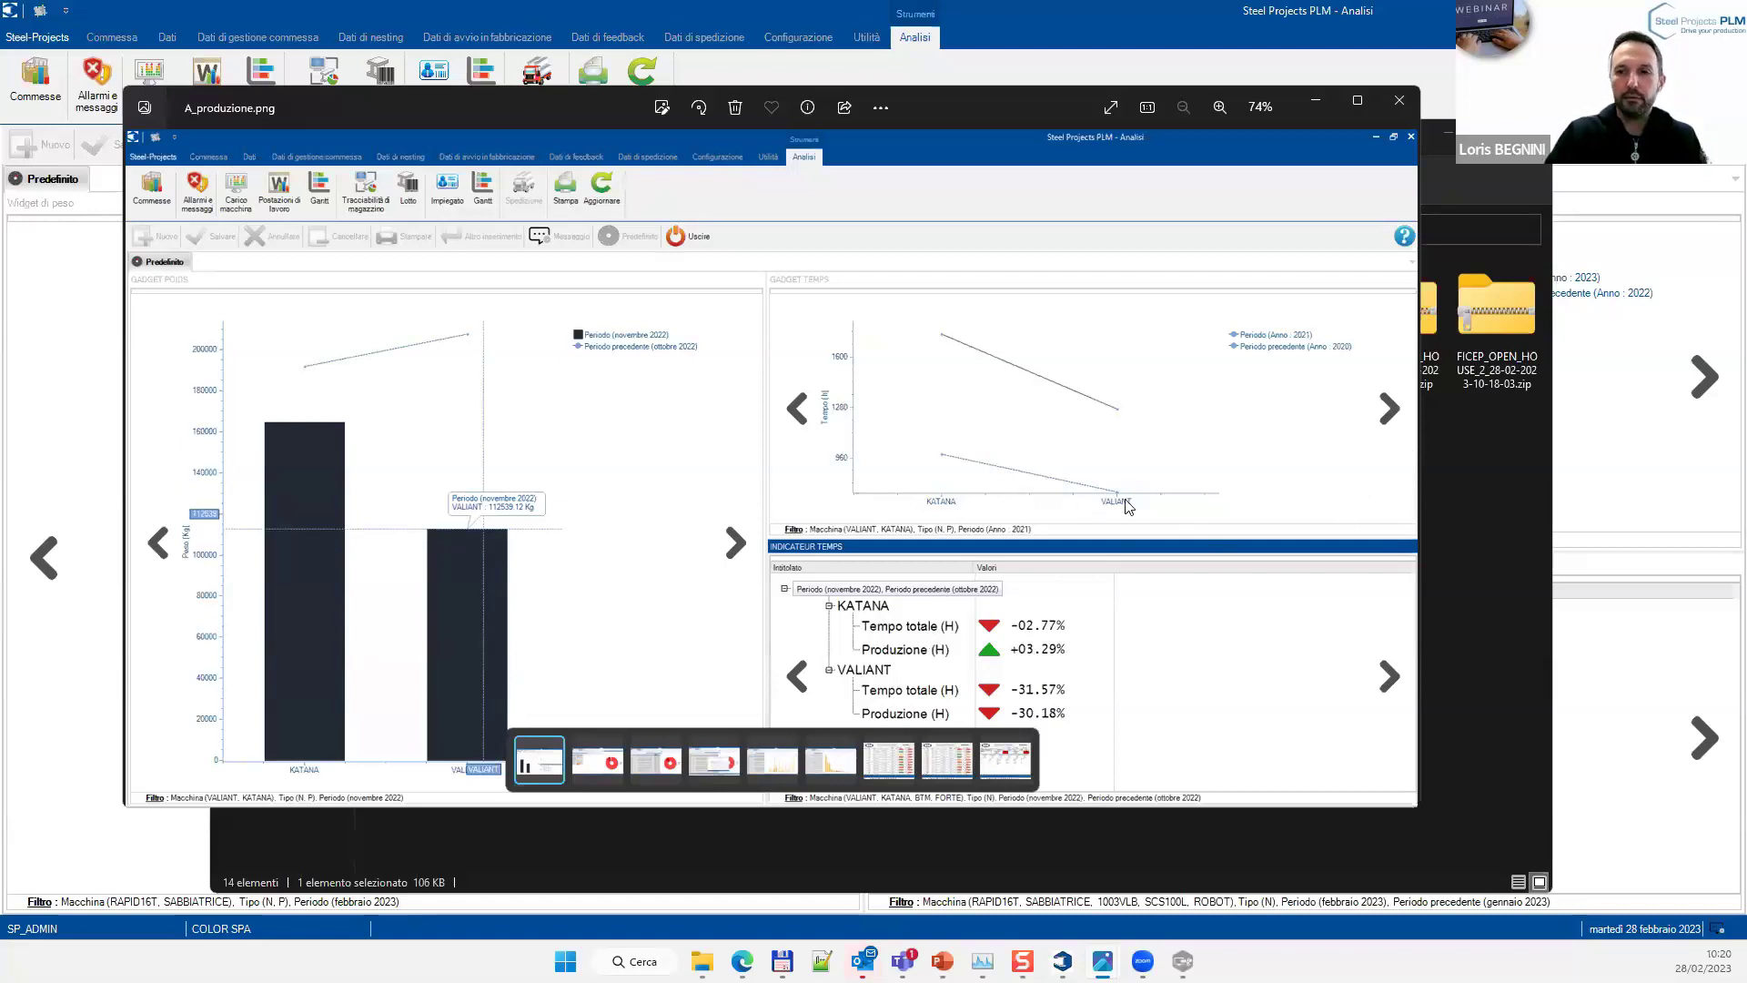
click(1707, 380)
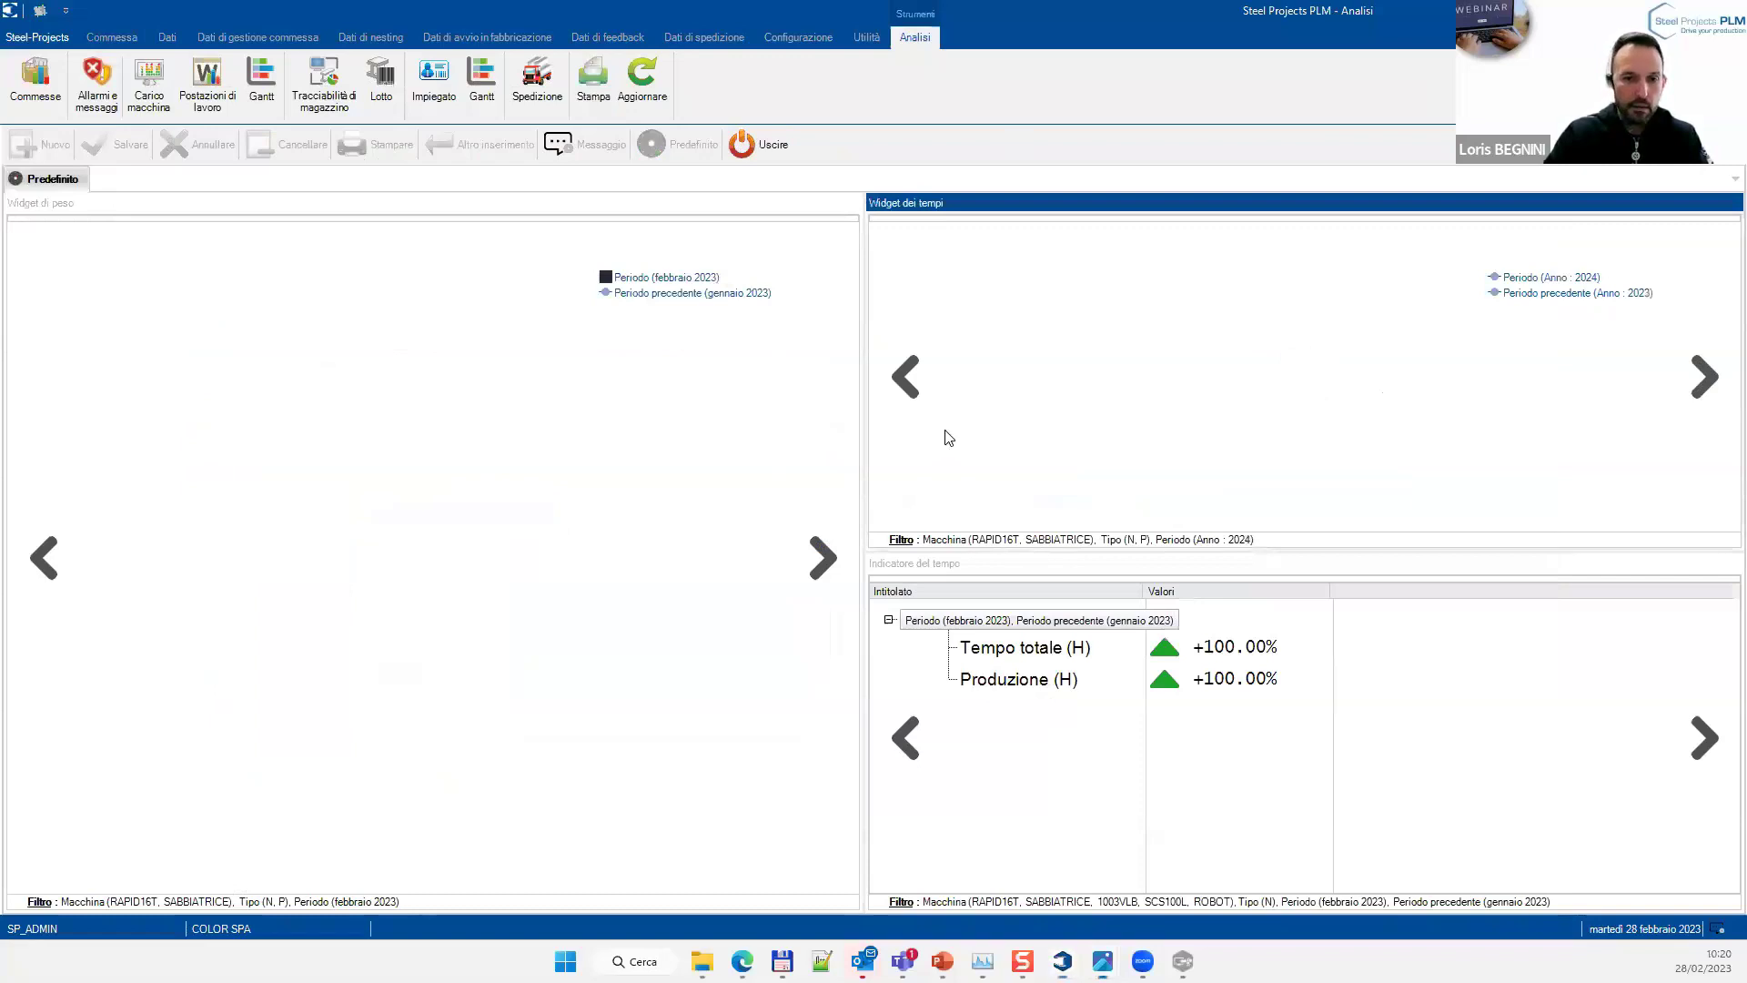
Bring Photos forward and display Allarm_01.png with its alarms-per-workstation donut chart
key(alt+Tab)
click(593, 802)
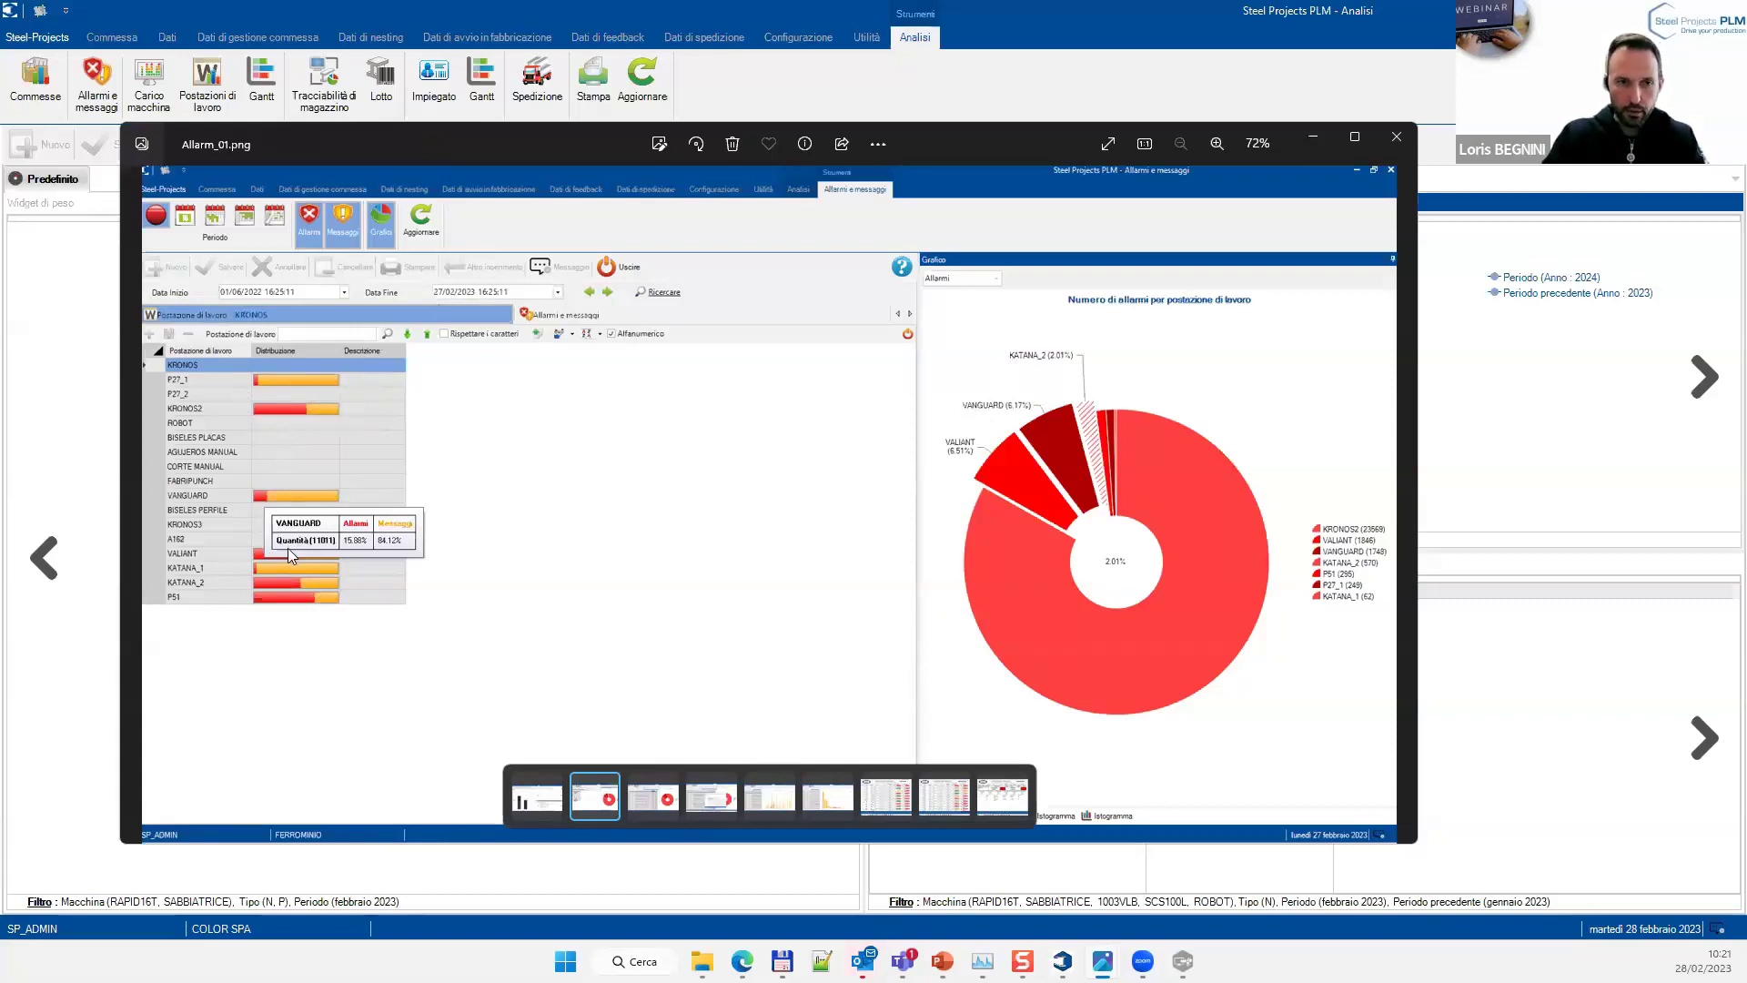
Browse the alarm screenshots Allarm_02 through Allarm_05.png, then minimize the photo viewer
click(653, 798)
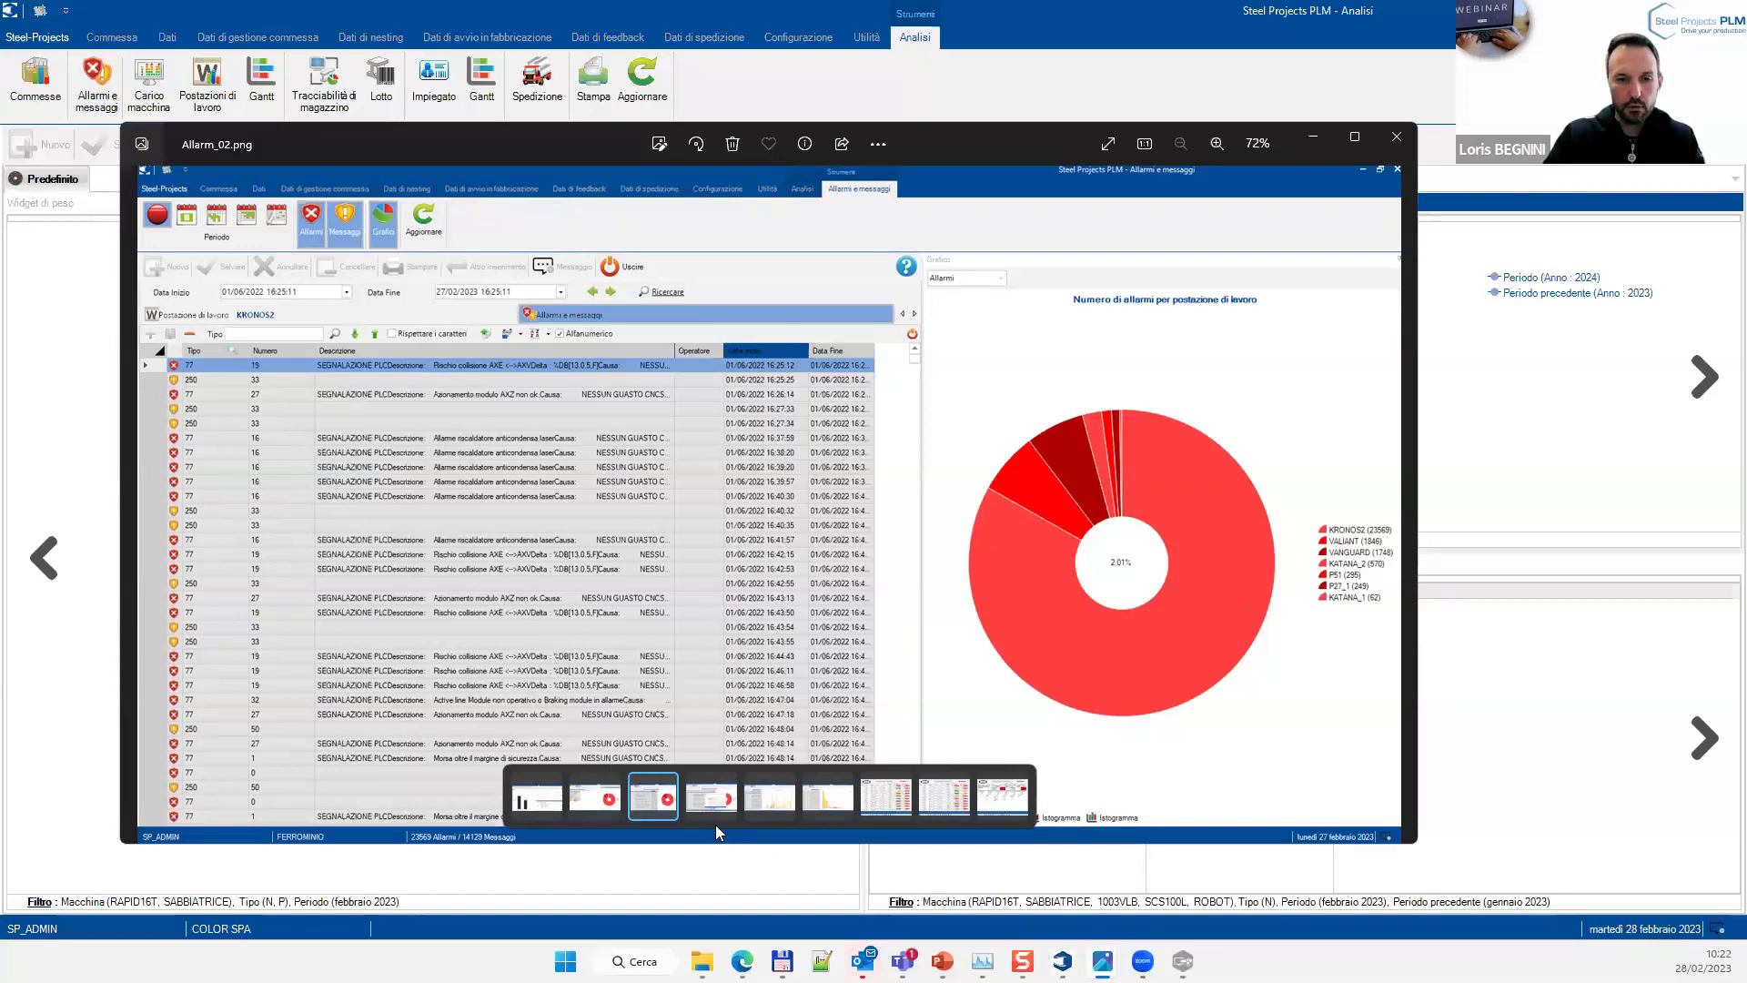
click(705, 806)
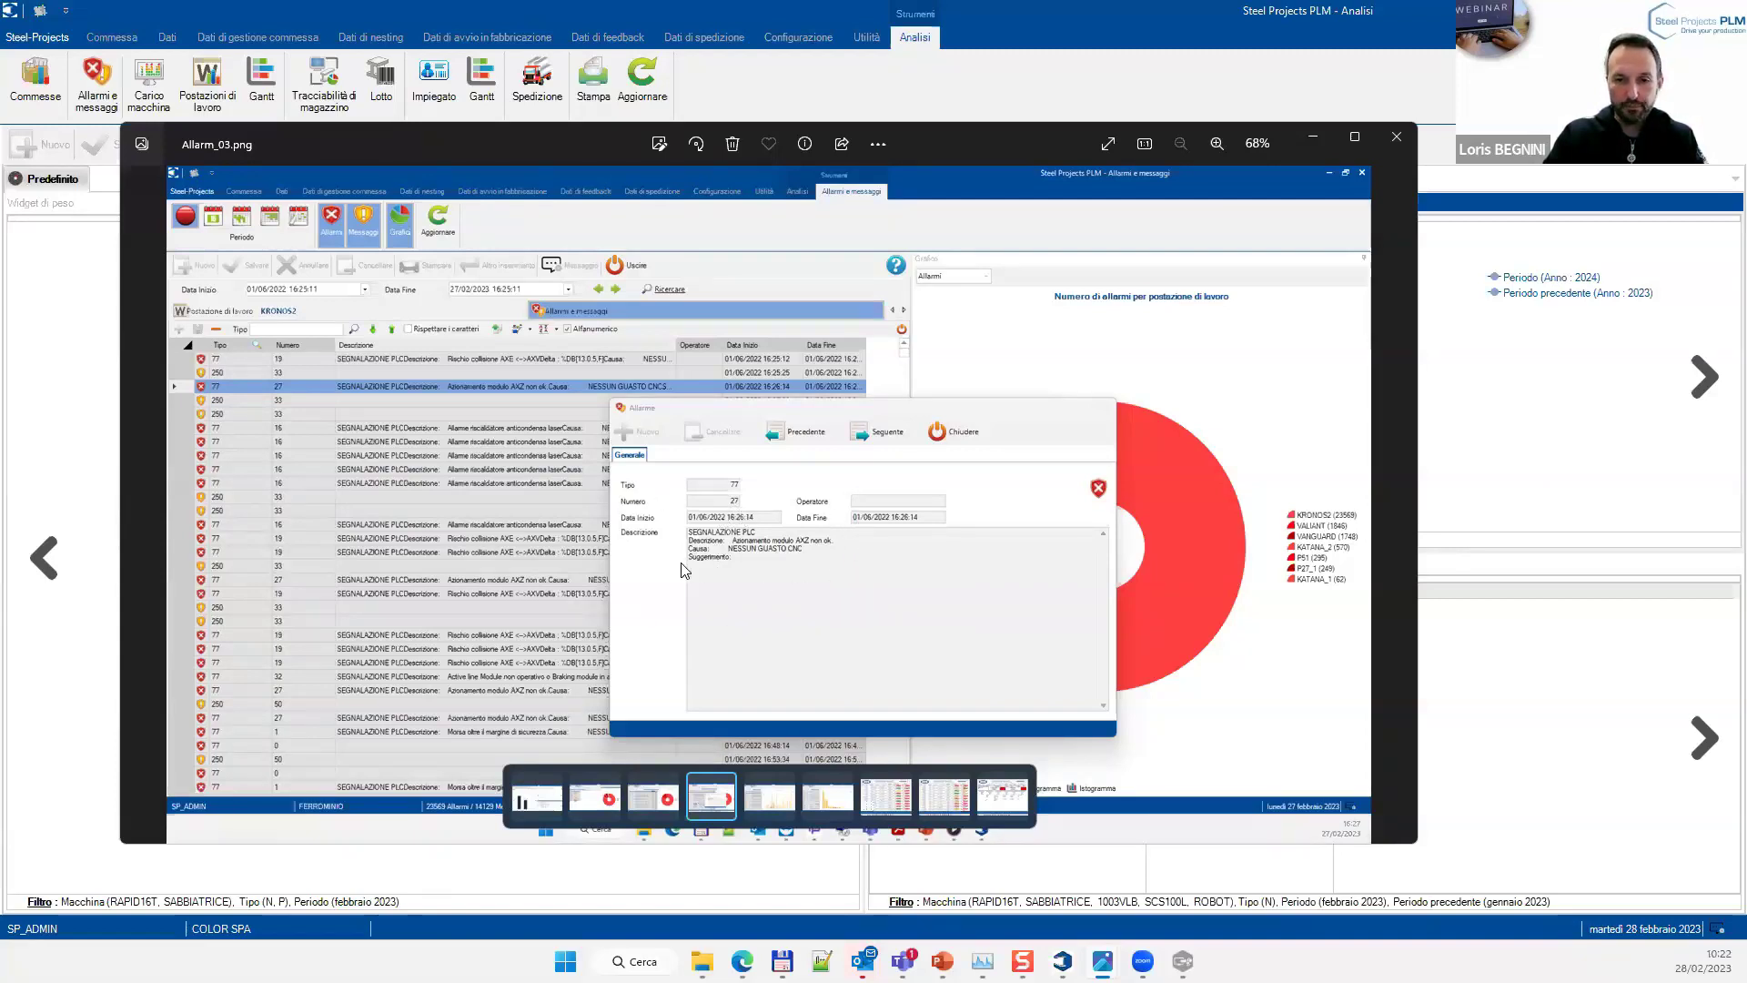
click(767, 805)
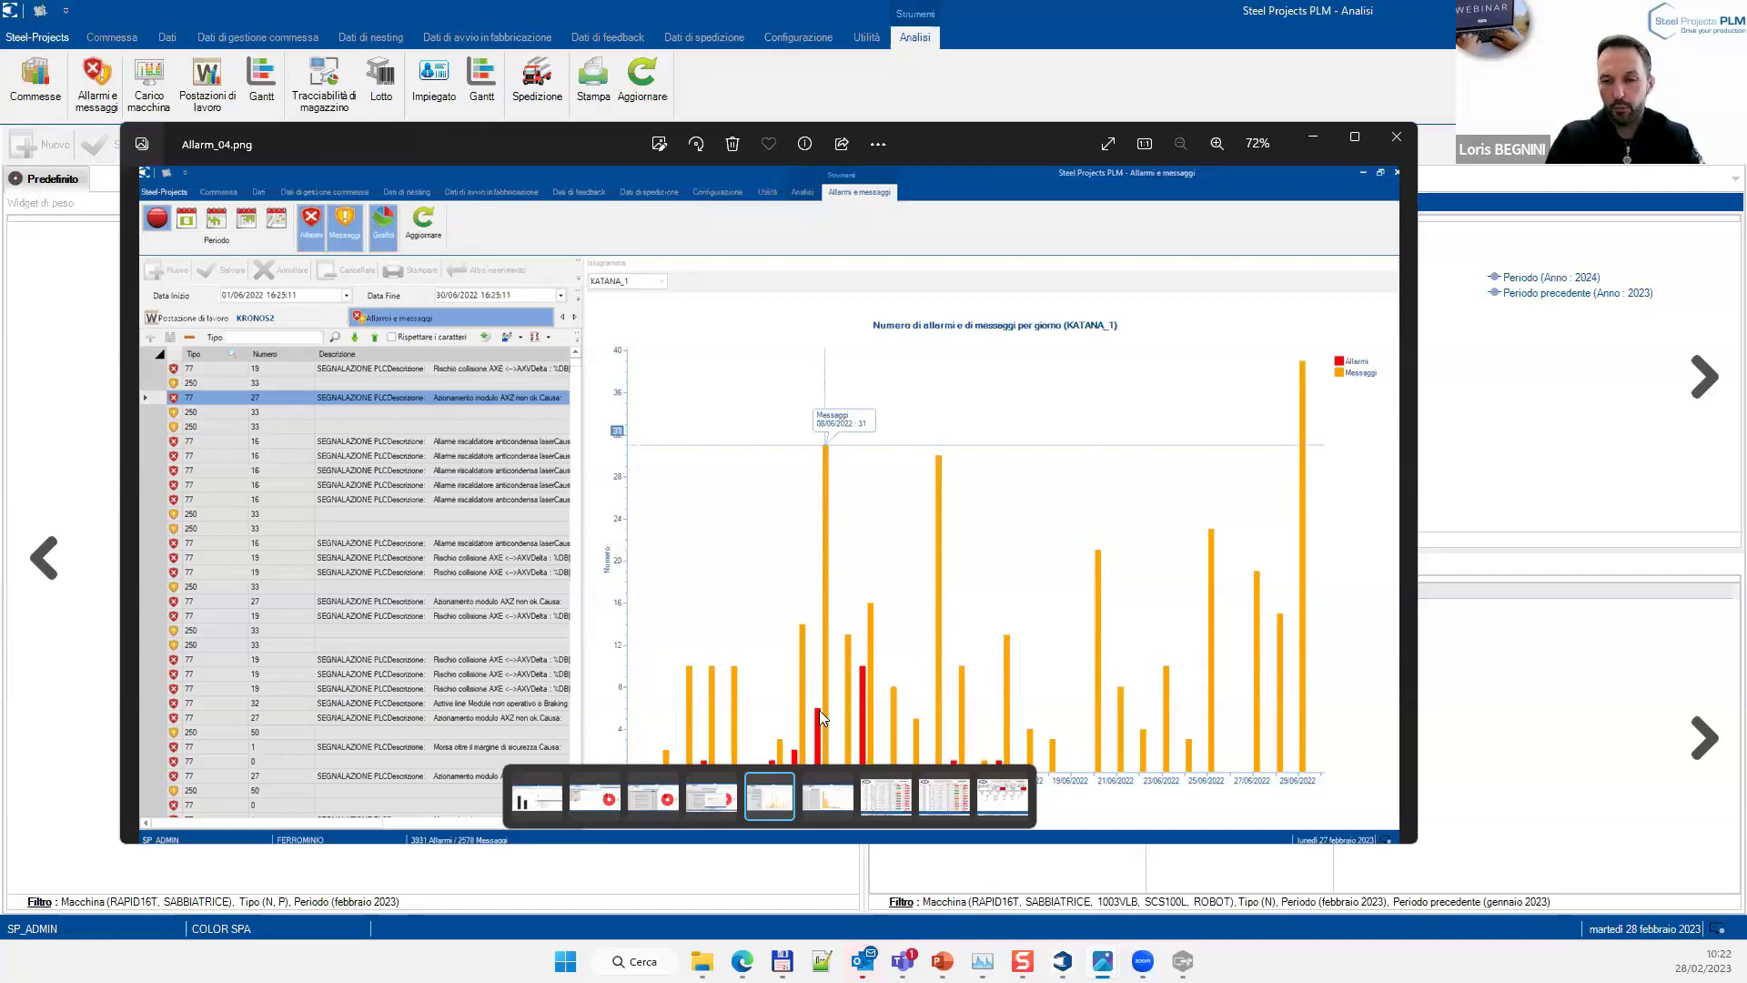
click(821, 808)
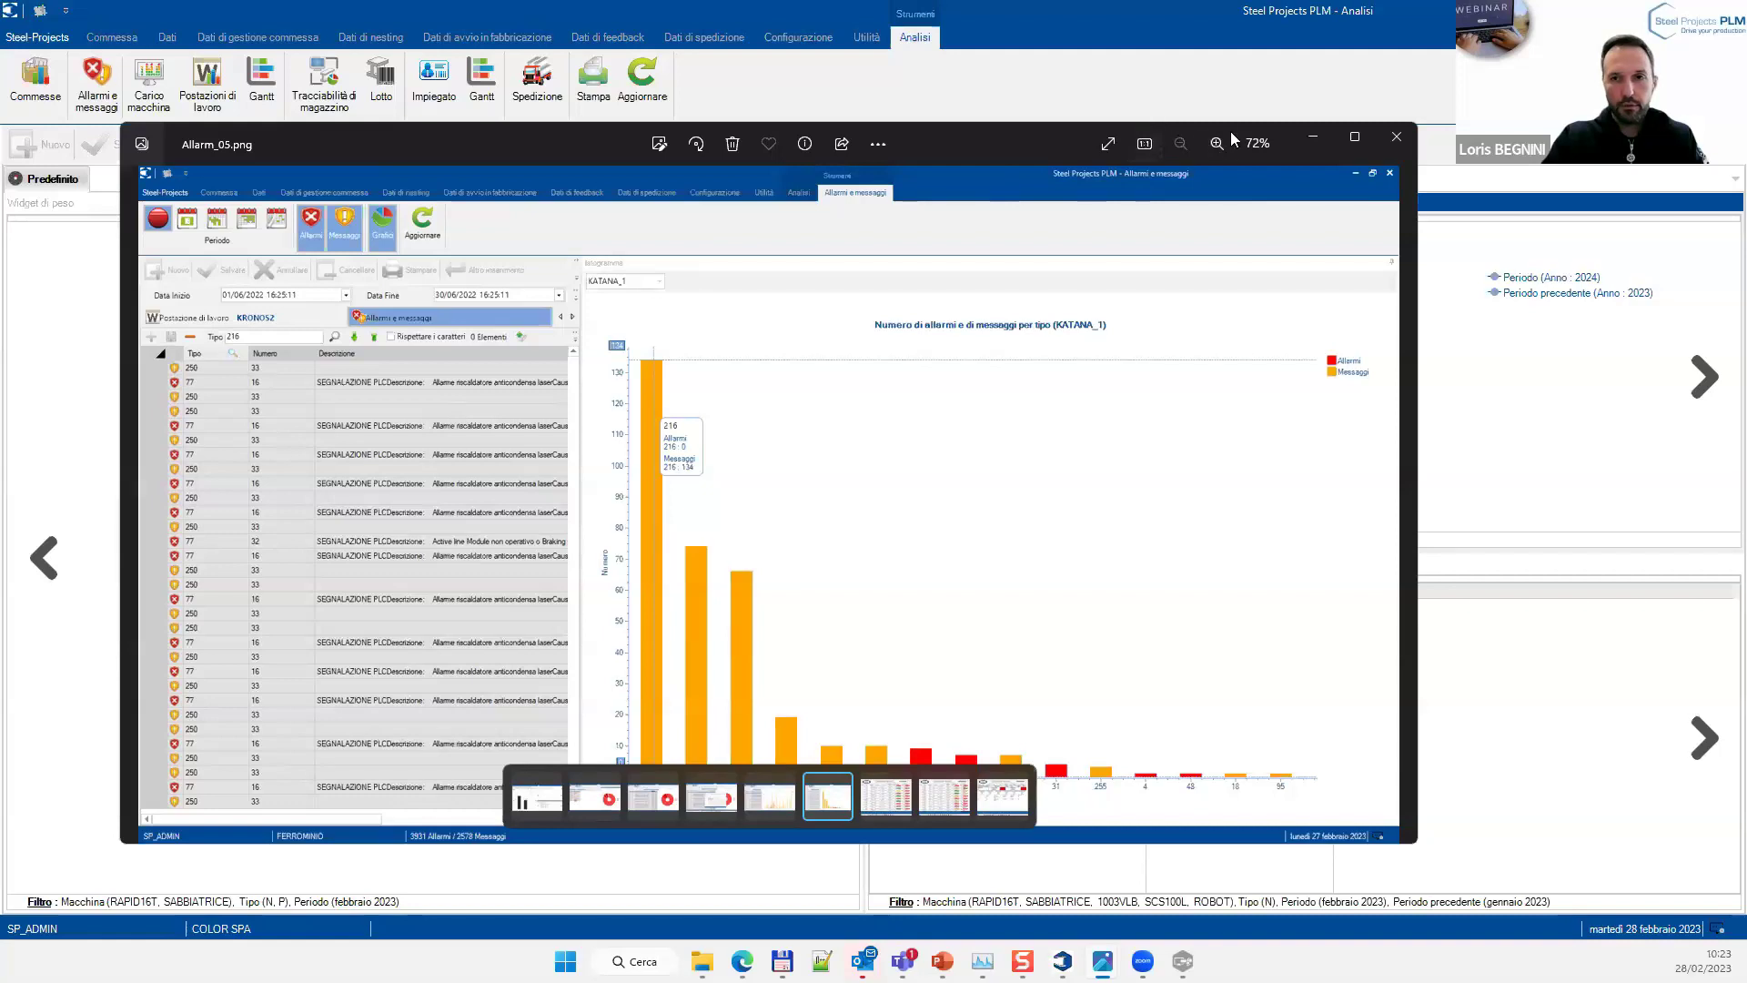
click(1313, 143)
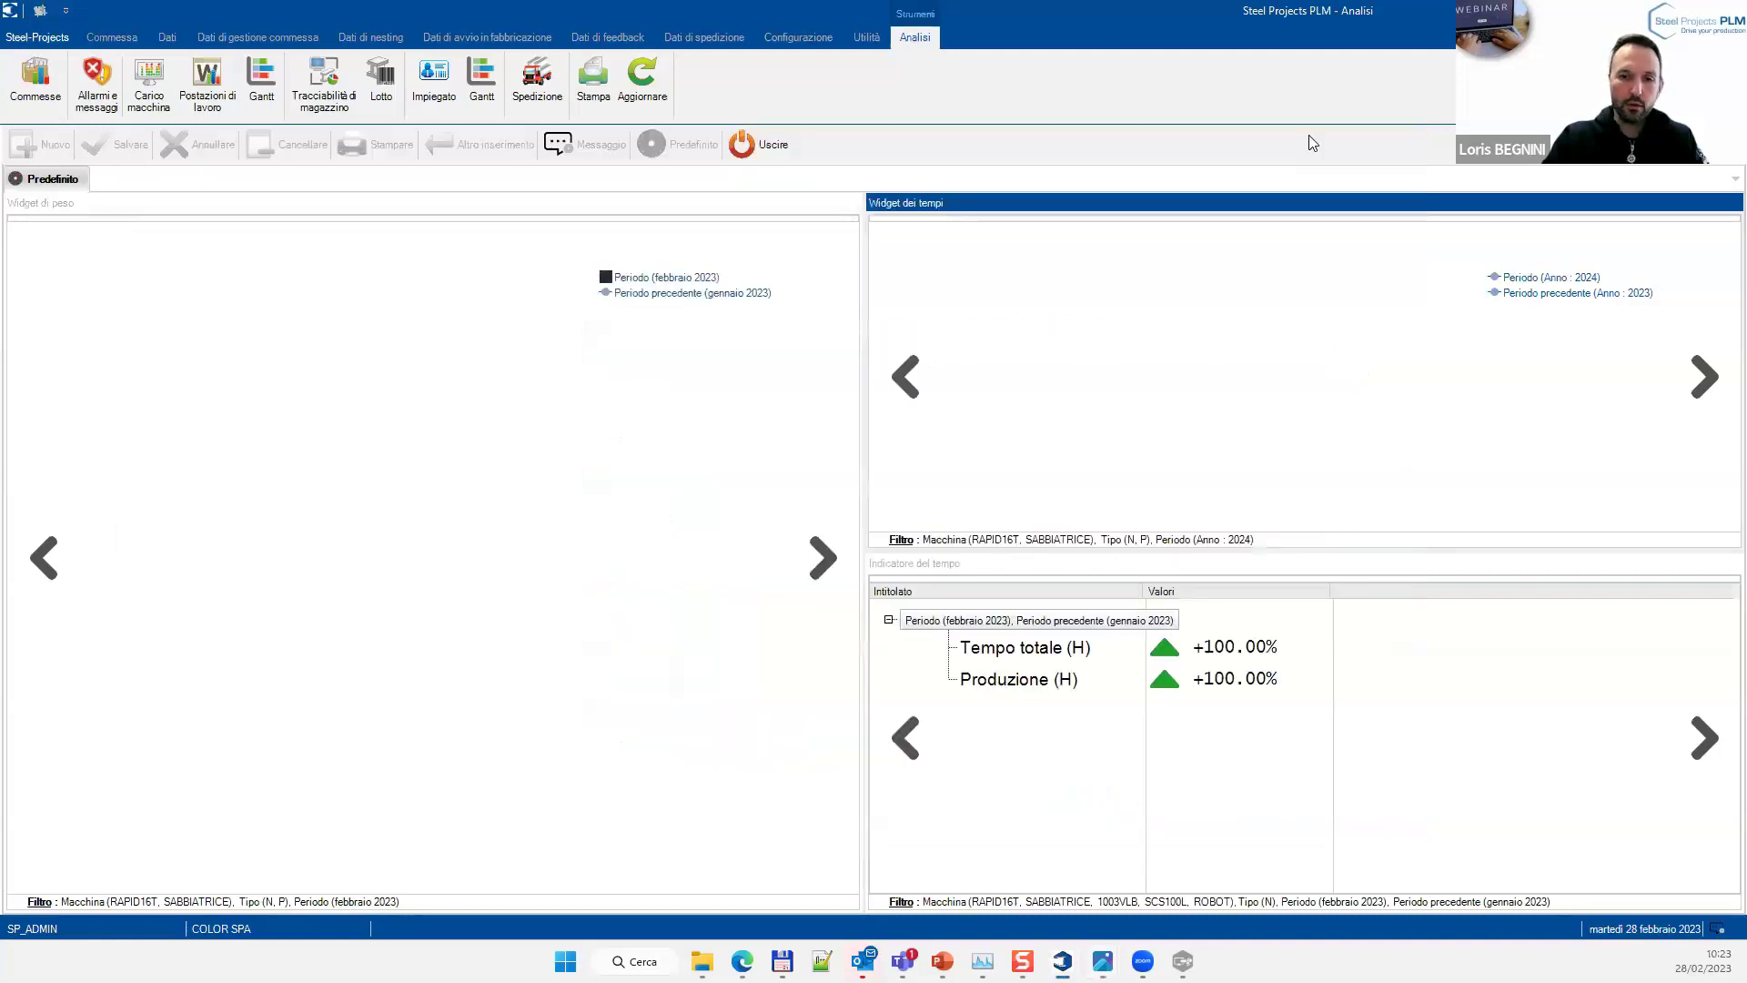
Select the machine production analysis report in Stampa, then bring Allarm_05.png back up
click(593, 91)
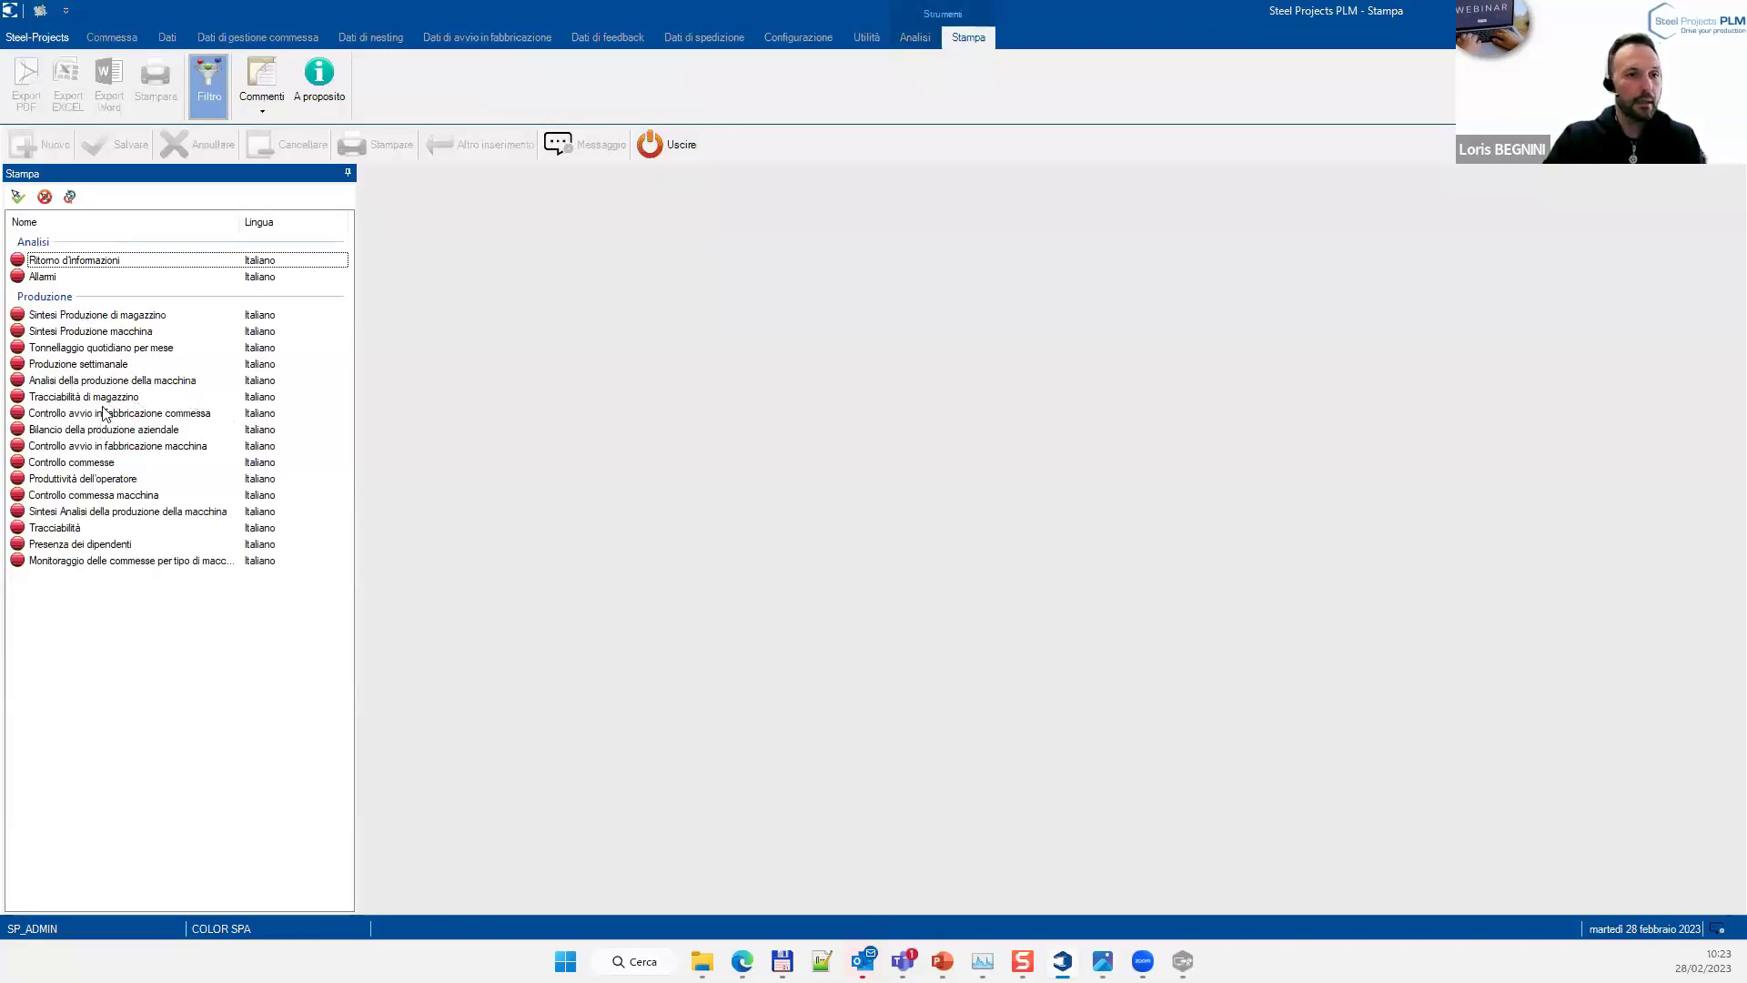
click(102, 382)
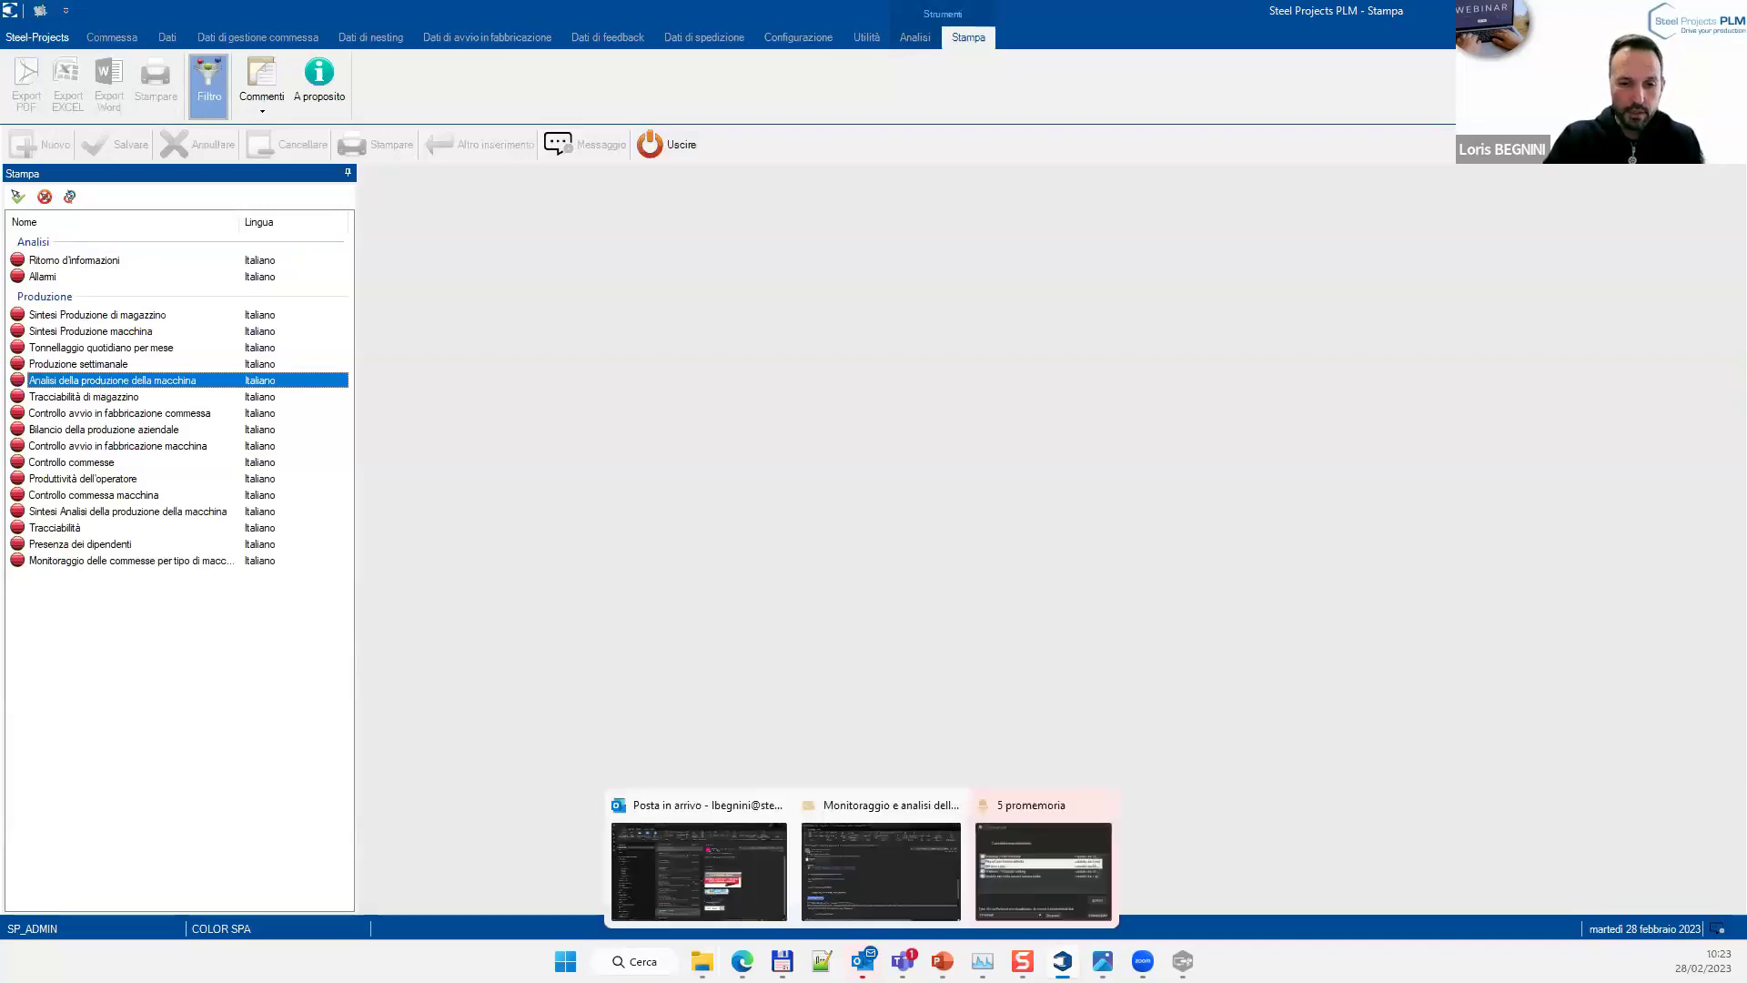
mouse_move(703, 961)
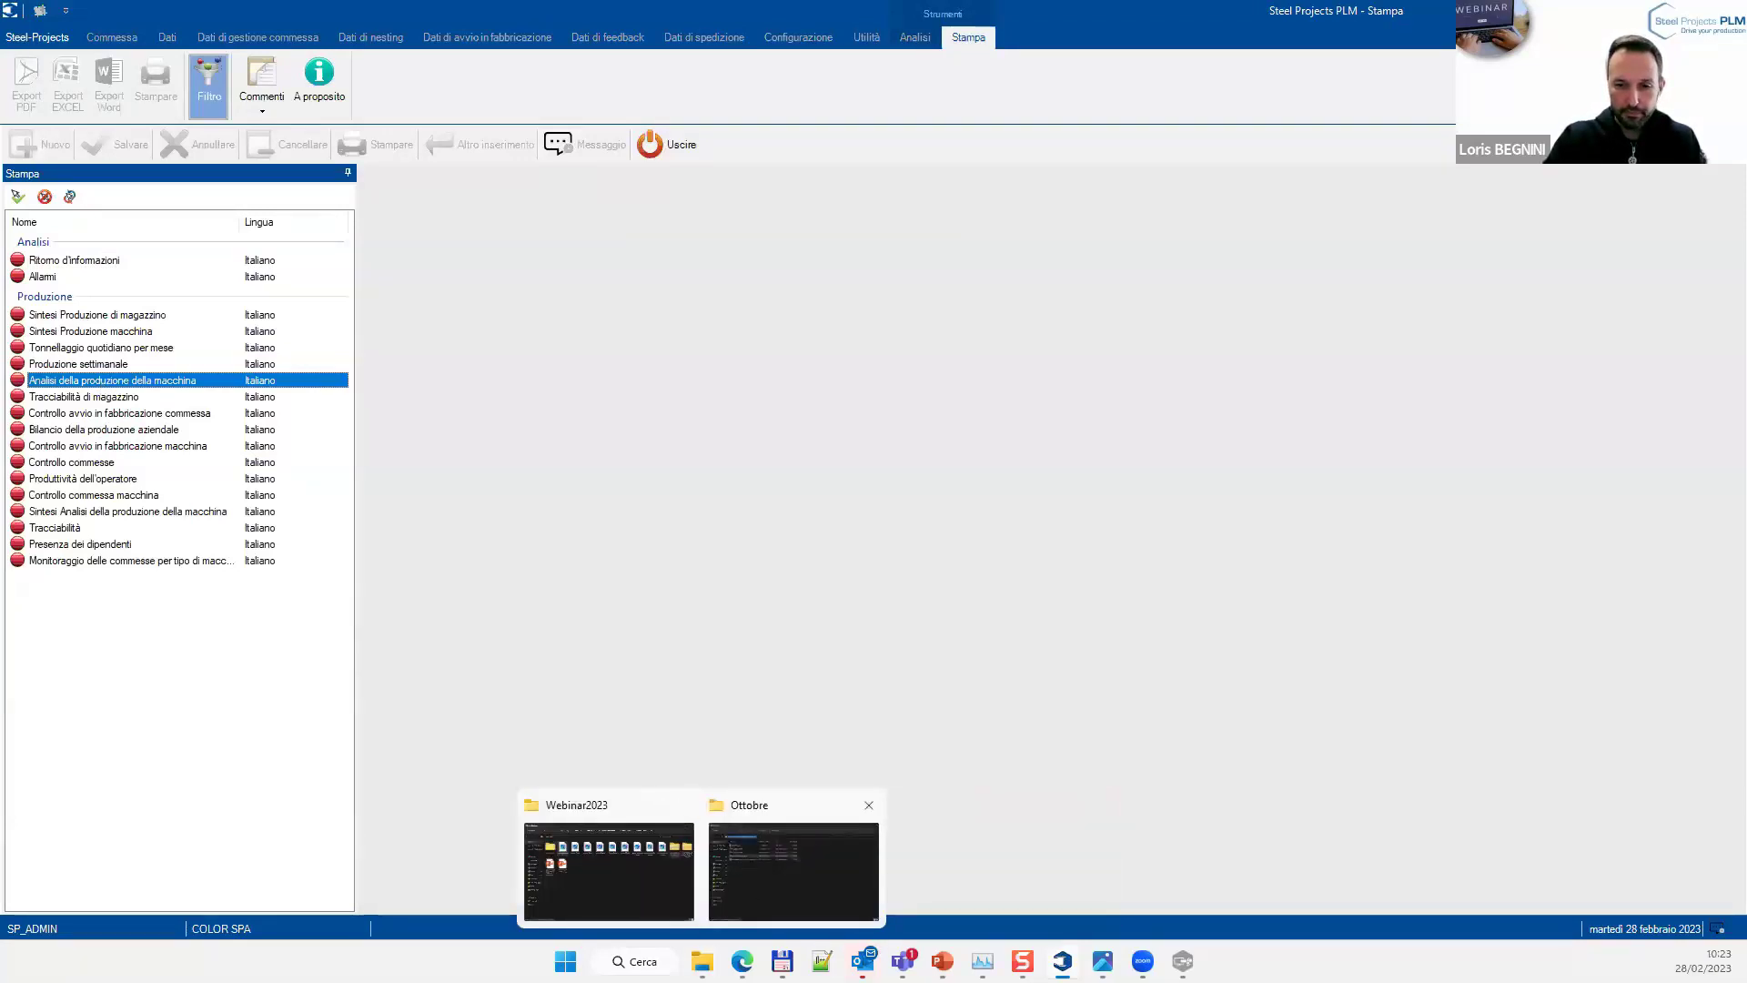
mouse_move(942, 960)
mouse_move(1102, 961)
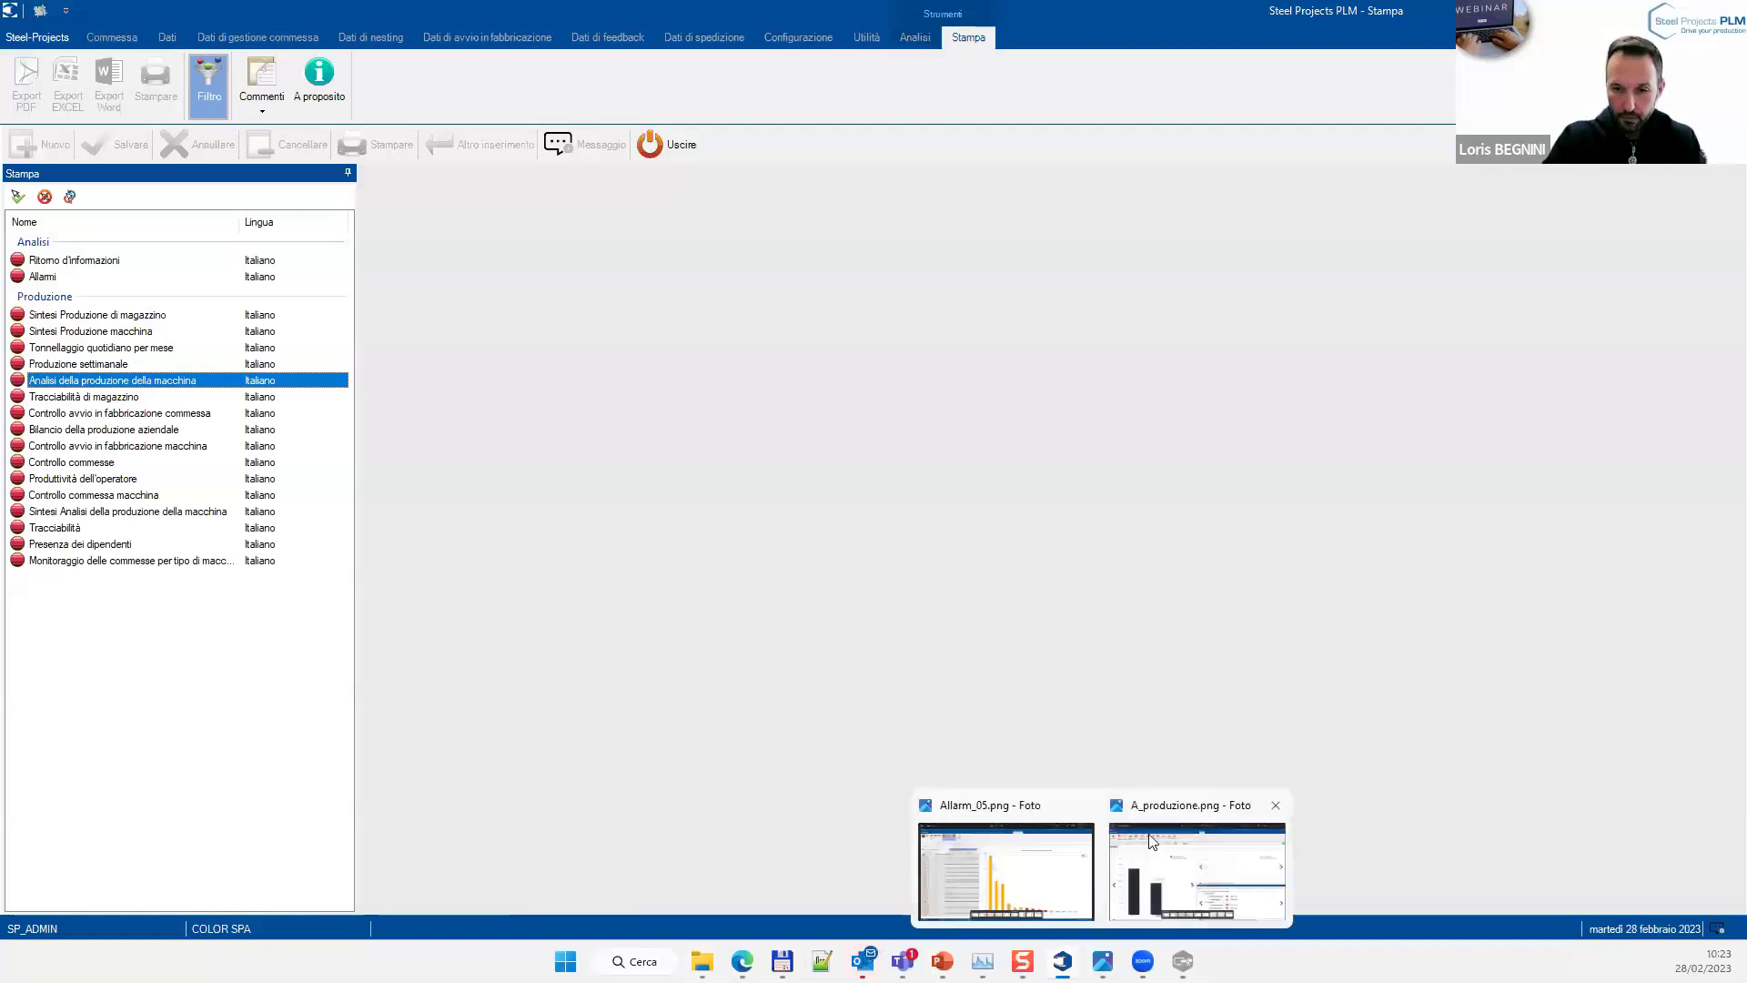
click(1024, 818)
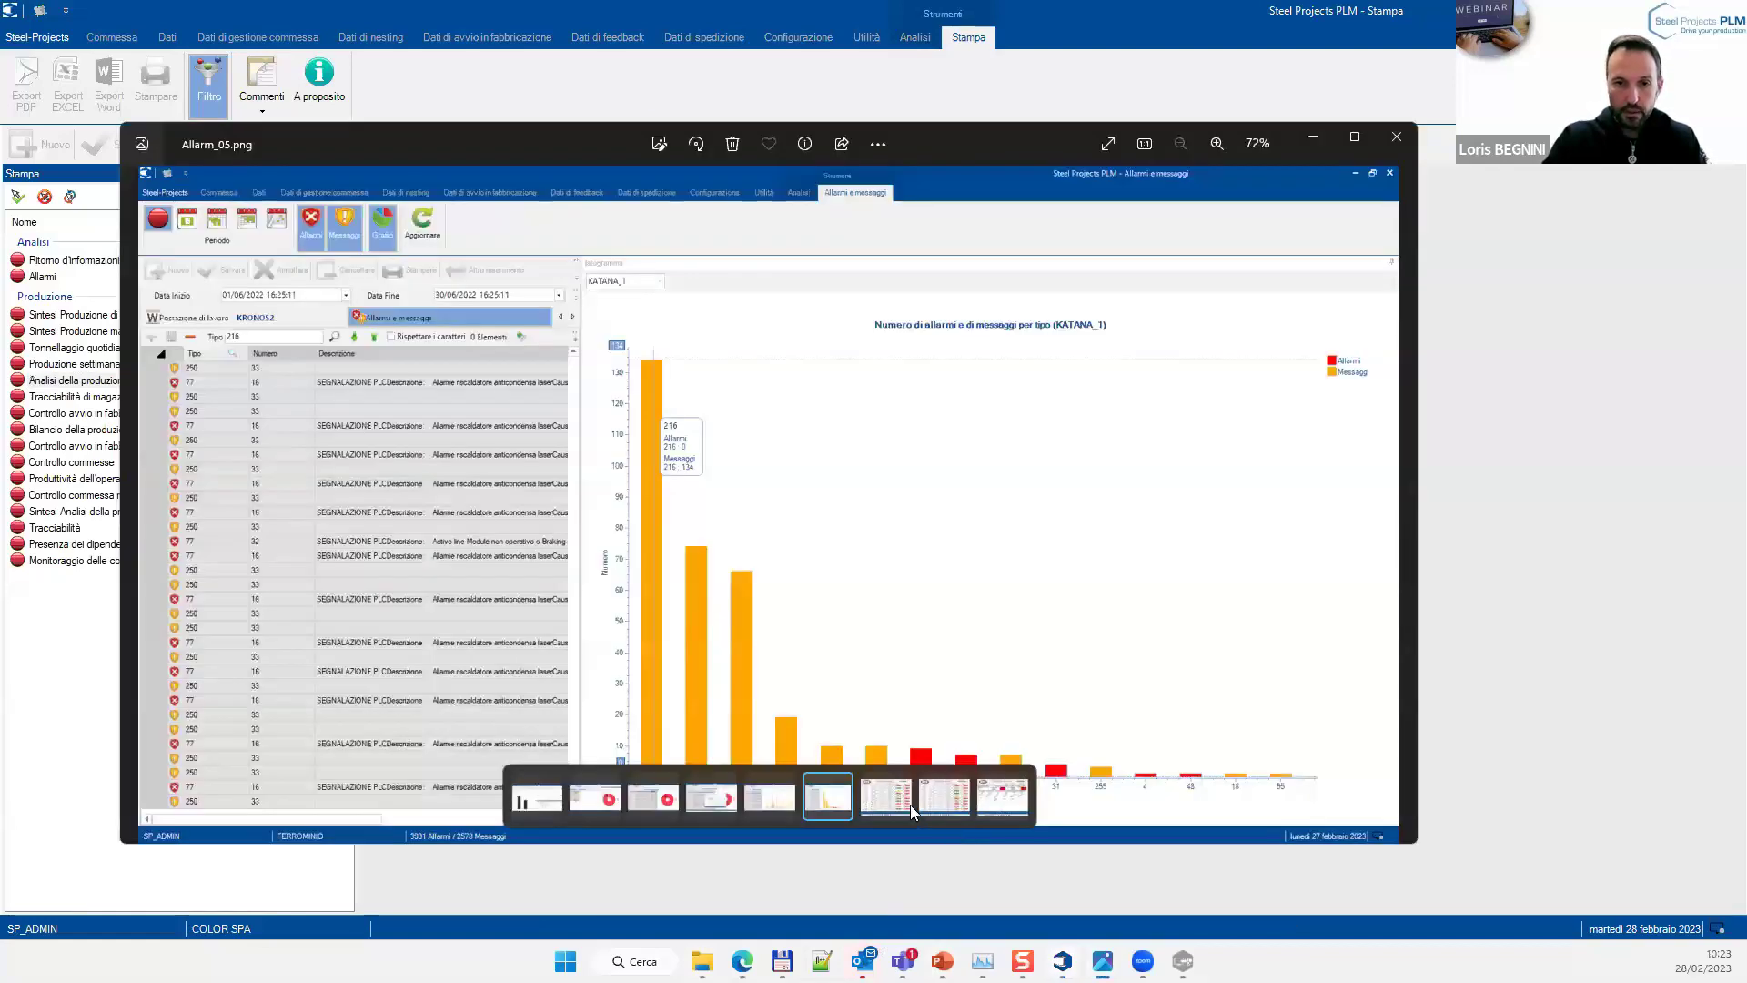
Show Analisi_macchina_01.png, then the KRONOS2 report Analisi_macchina_02.png
click(887, 801)
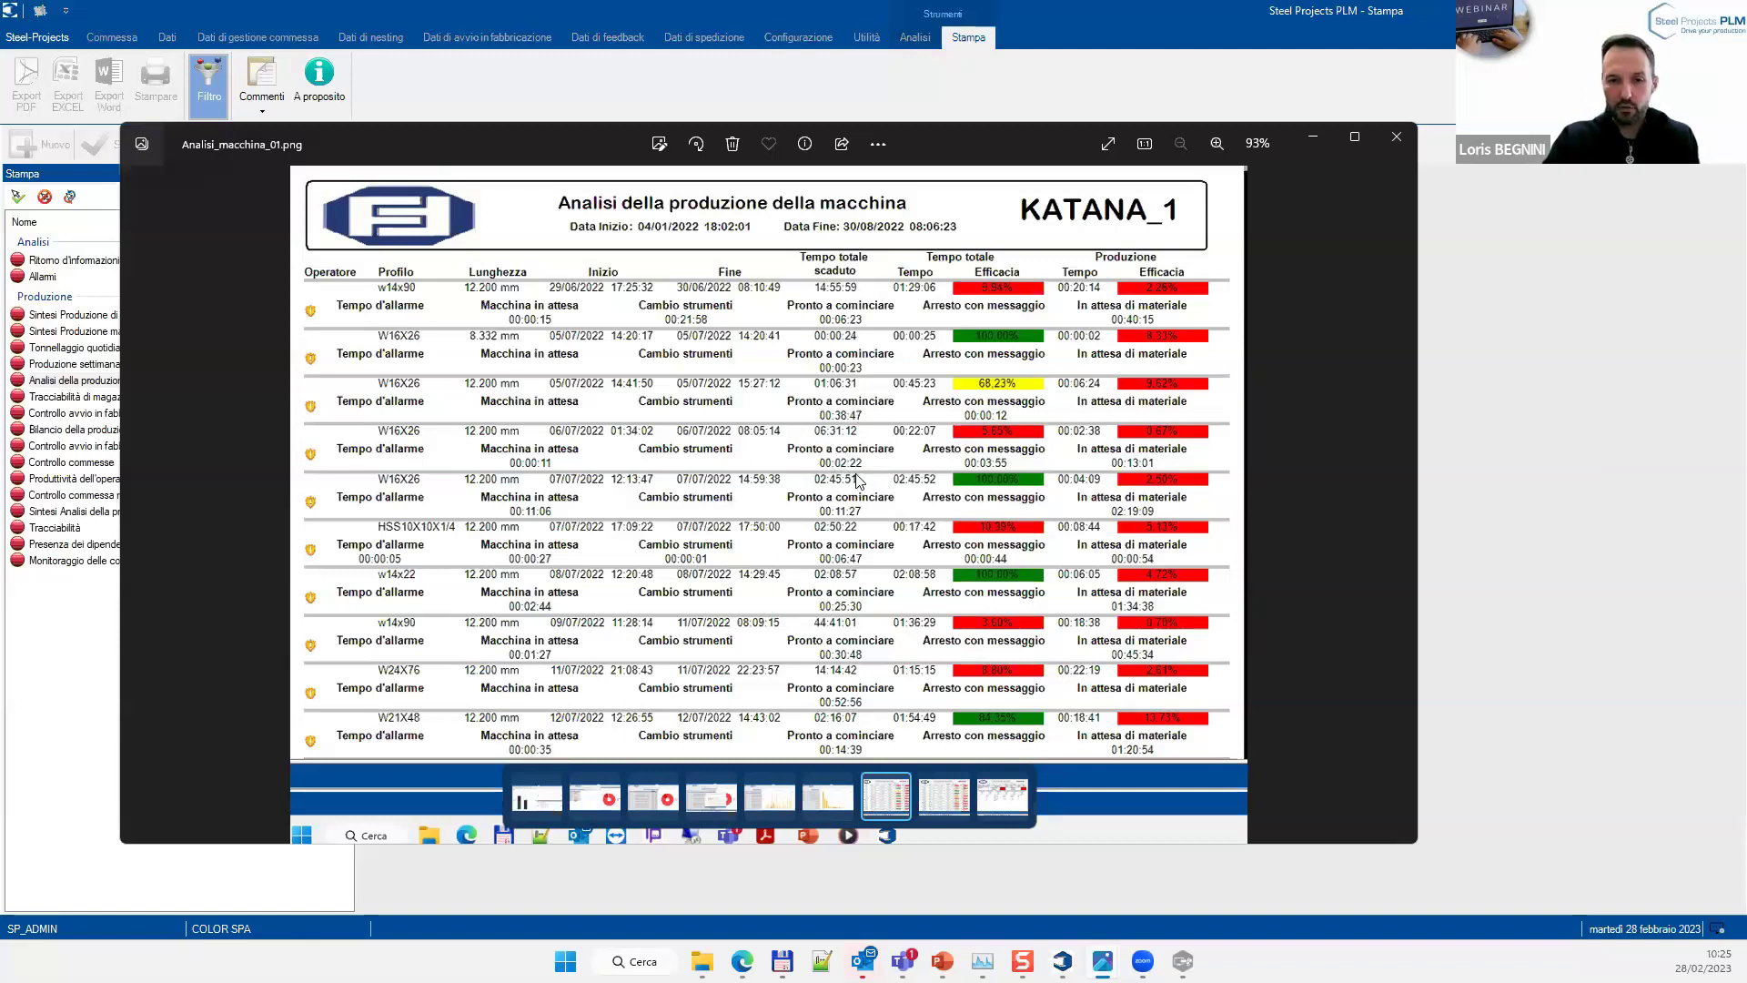
click(956, 812)
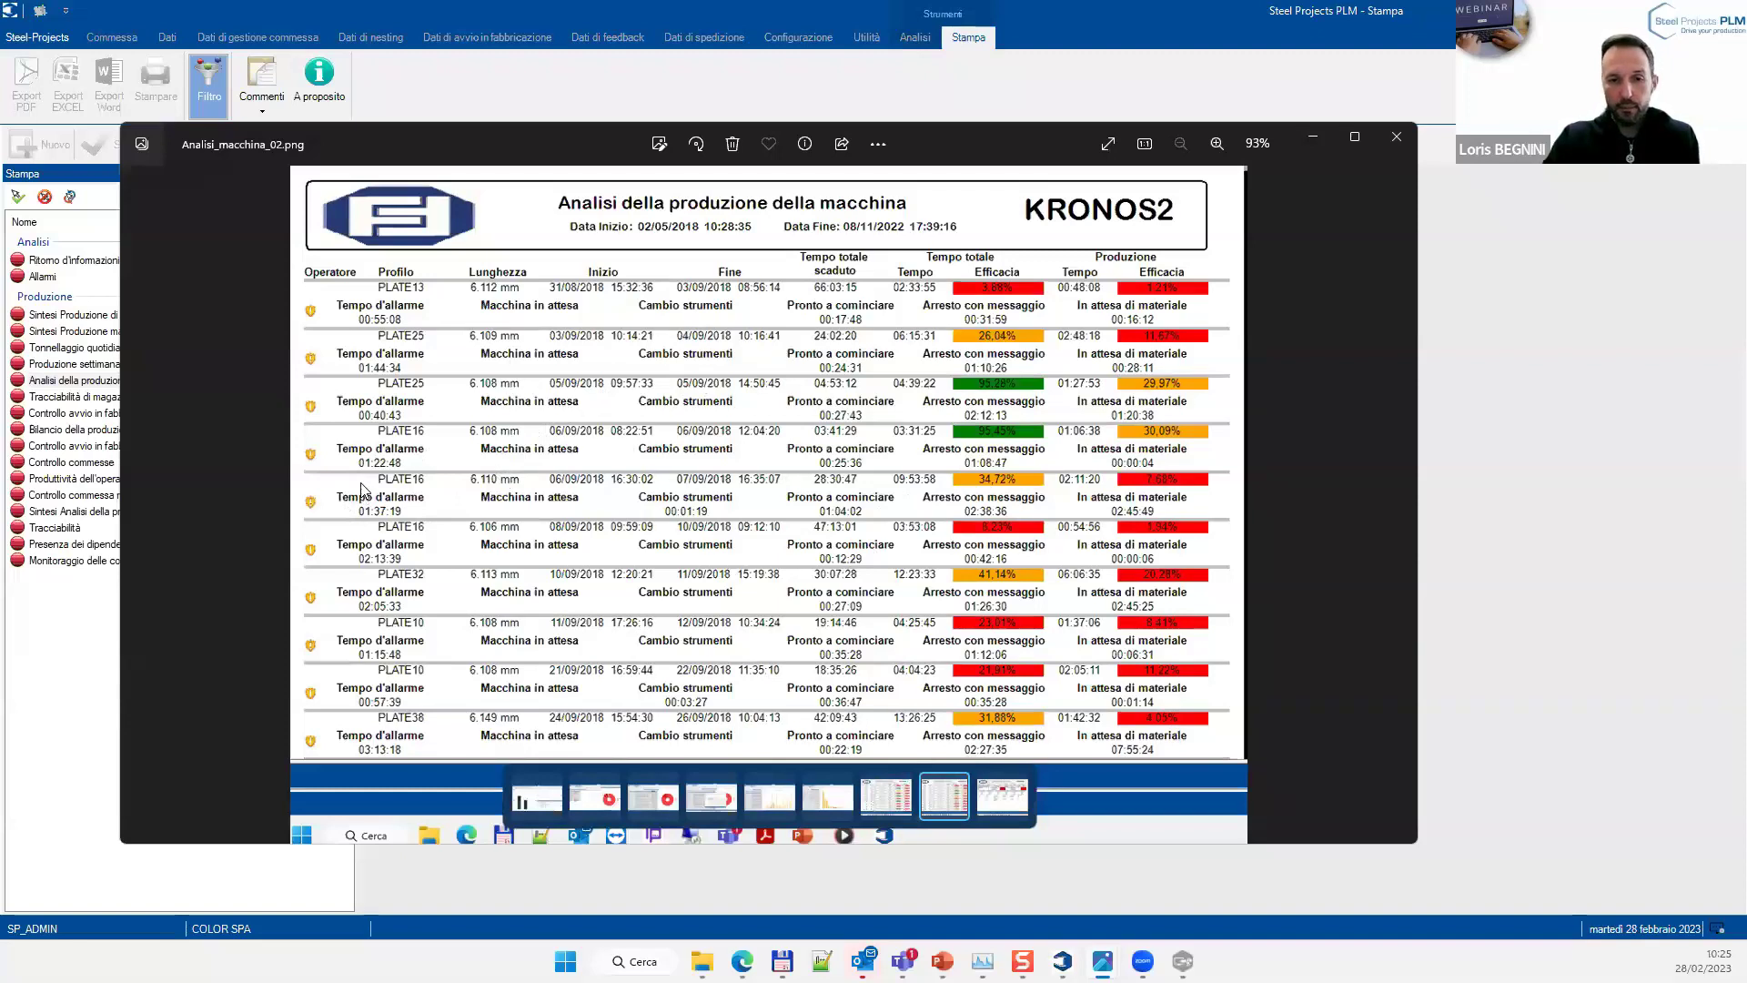
Display Analisi_macchina_03.png, the KRONOS2 report with 10.092 pieces and 215 bars
click(983, 804)
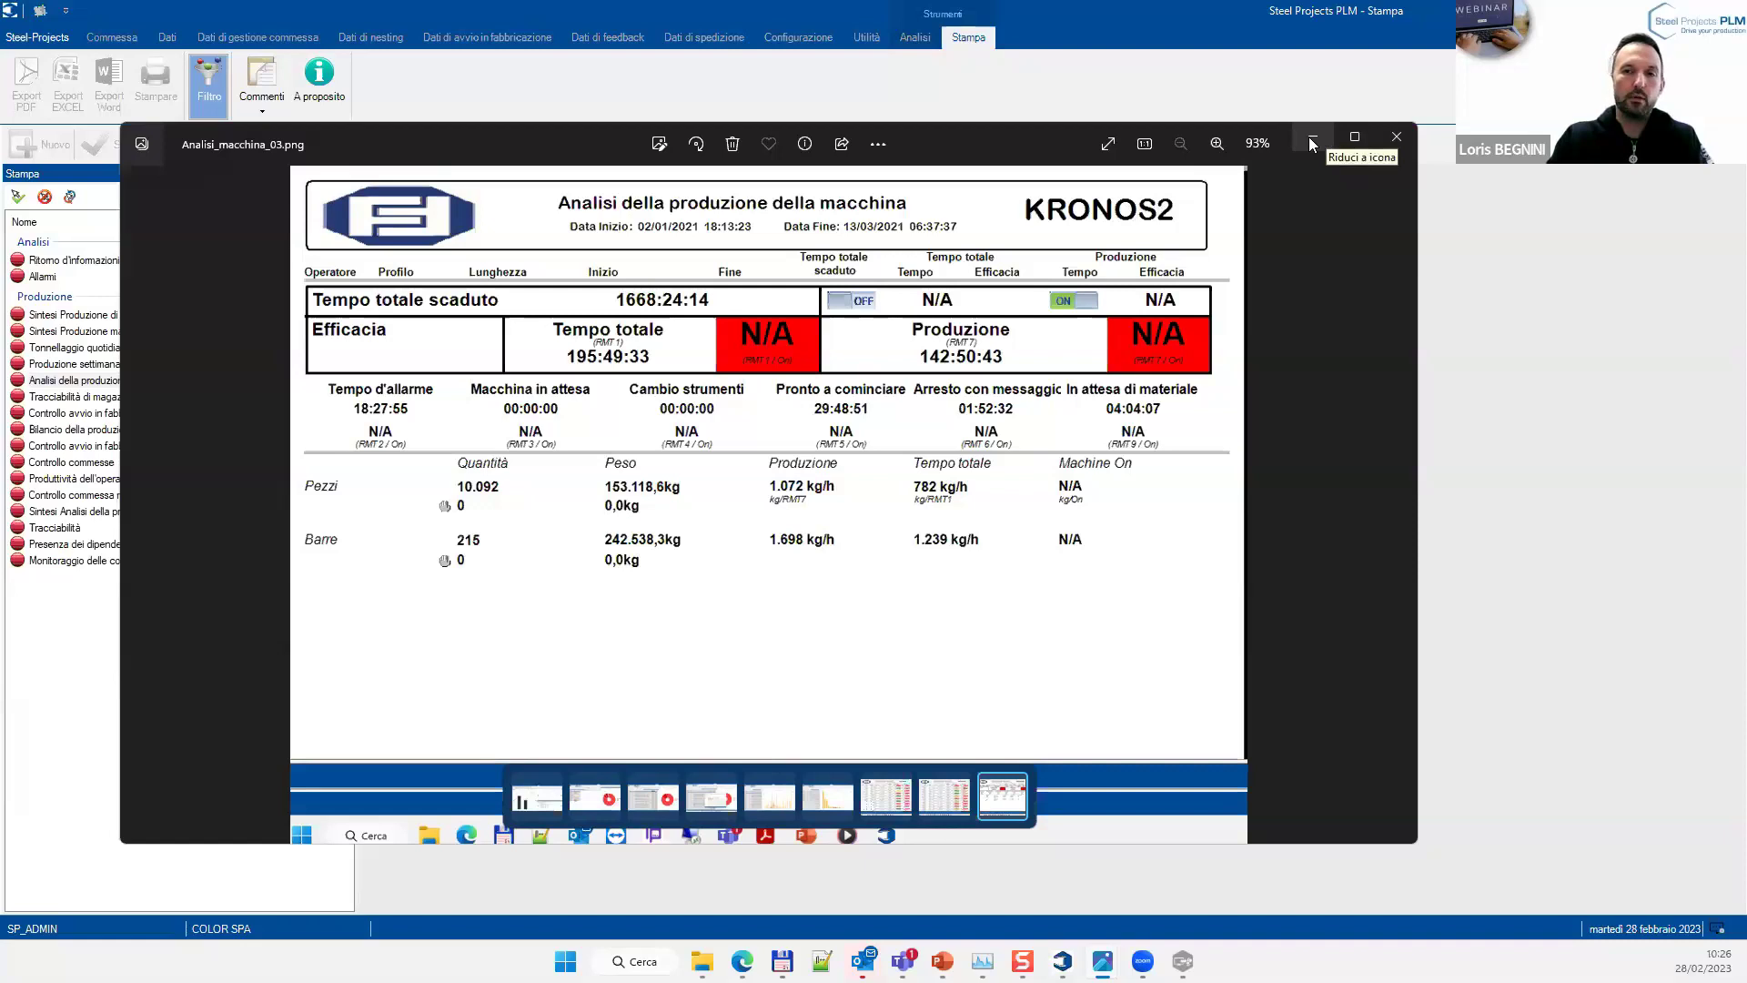
Close Photos, exit the Stampa and Analisi modules, and open Gestione di produzione
click(1399, 139)
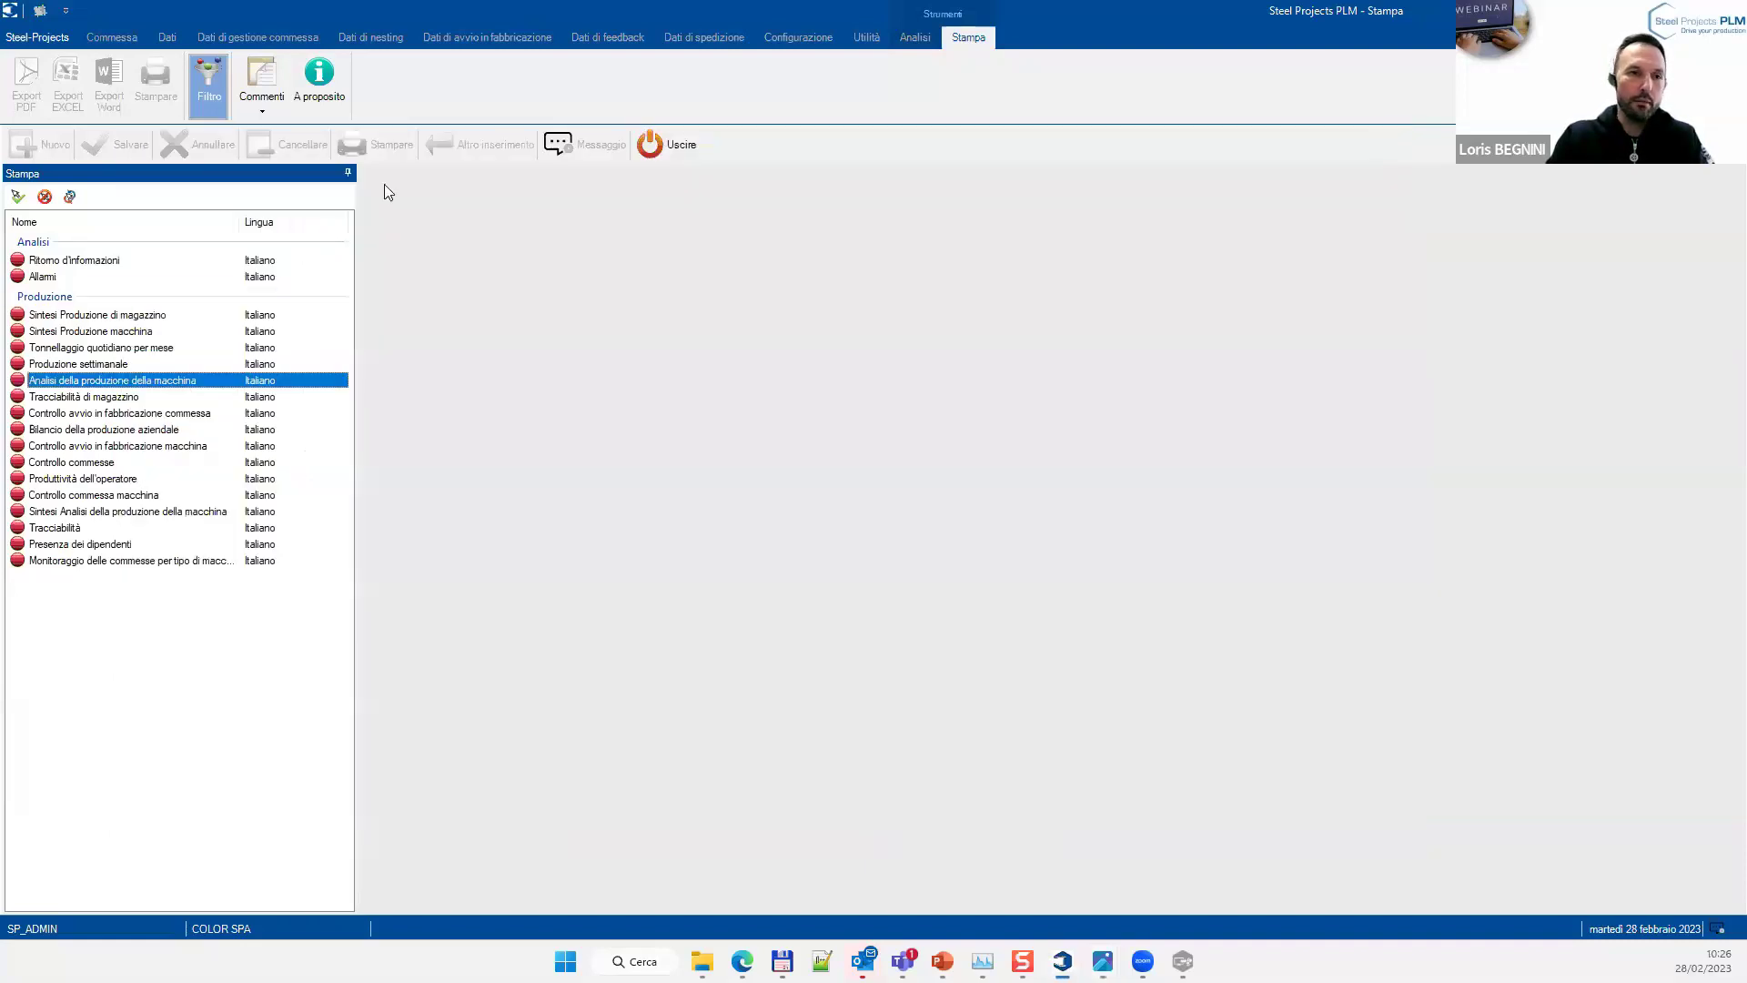
click(649, 146)
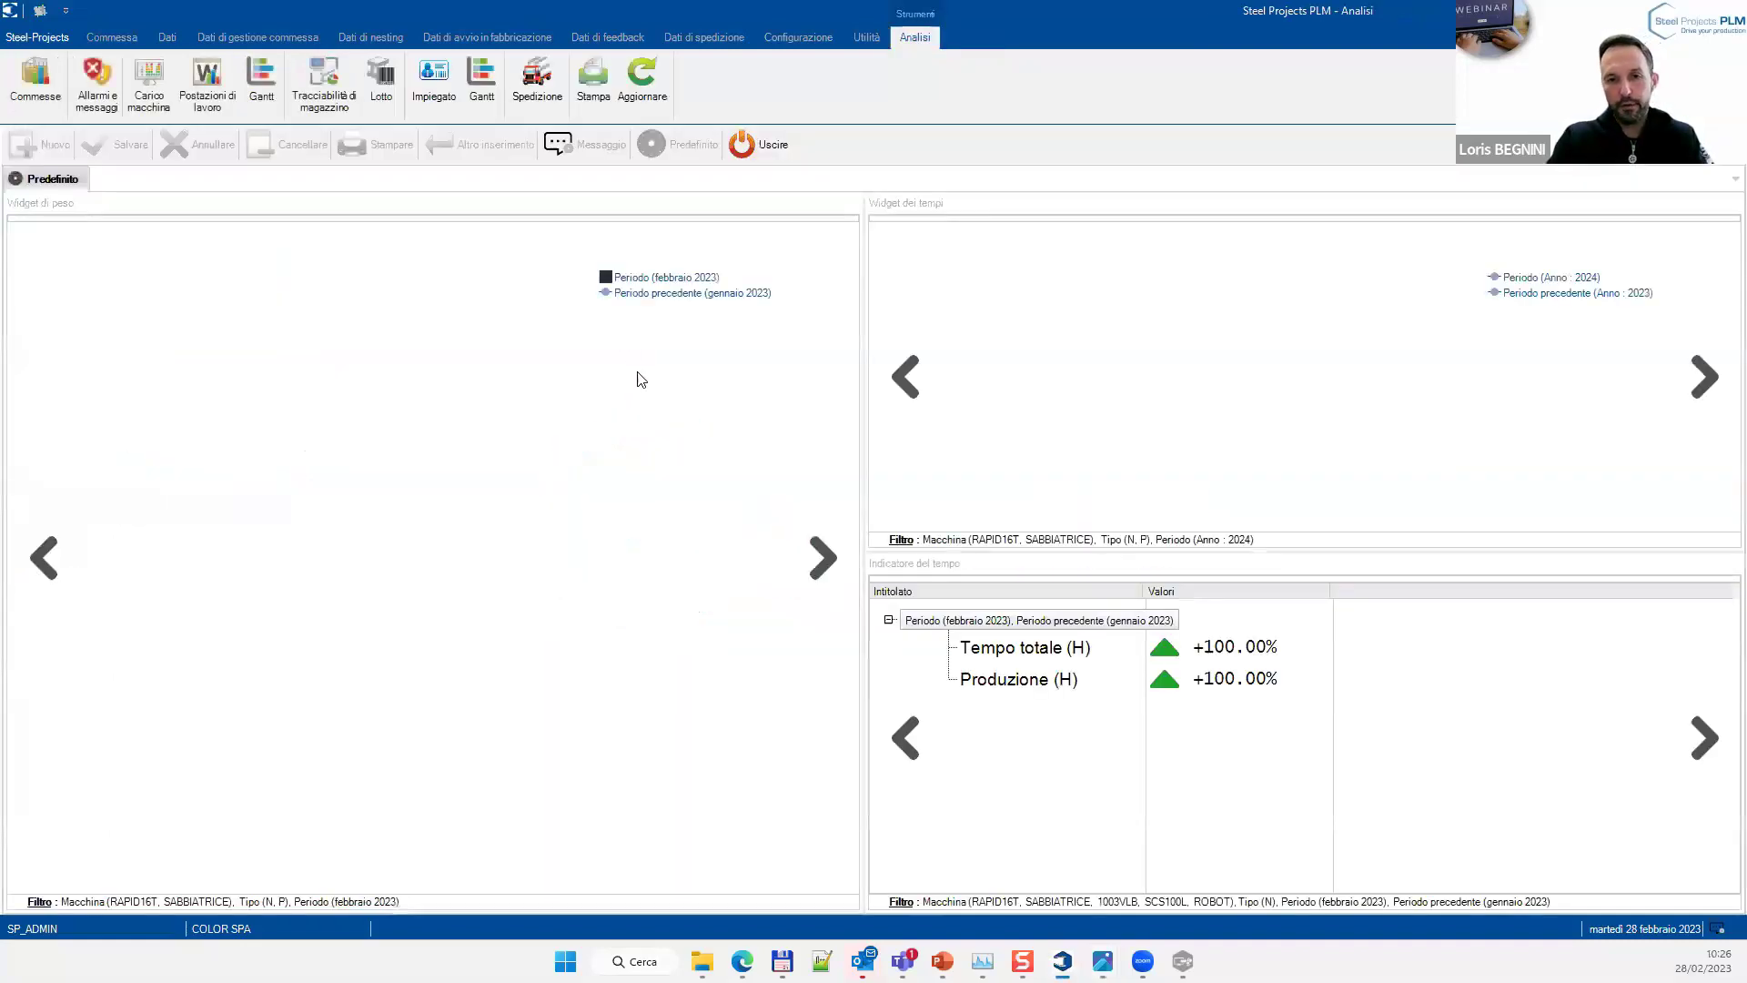
click(738, 144)
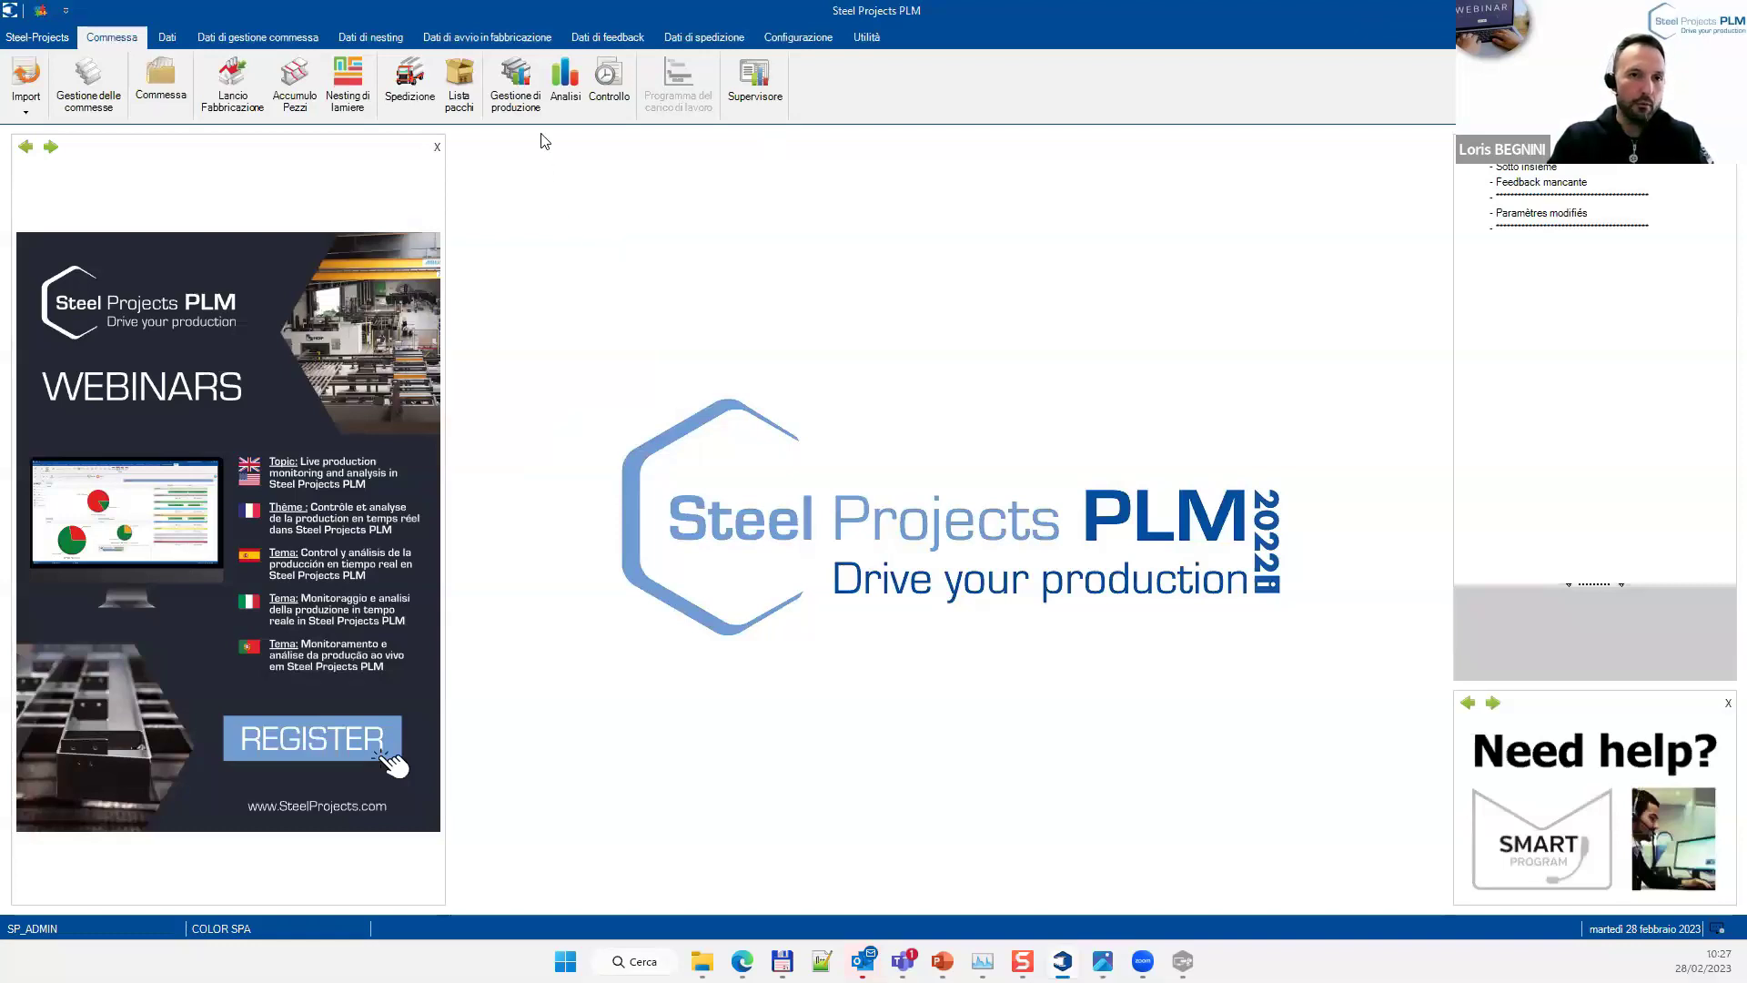
click(519, 106)
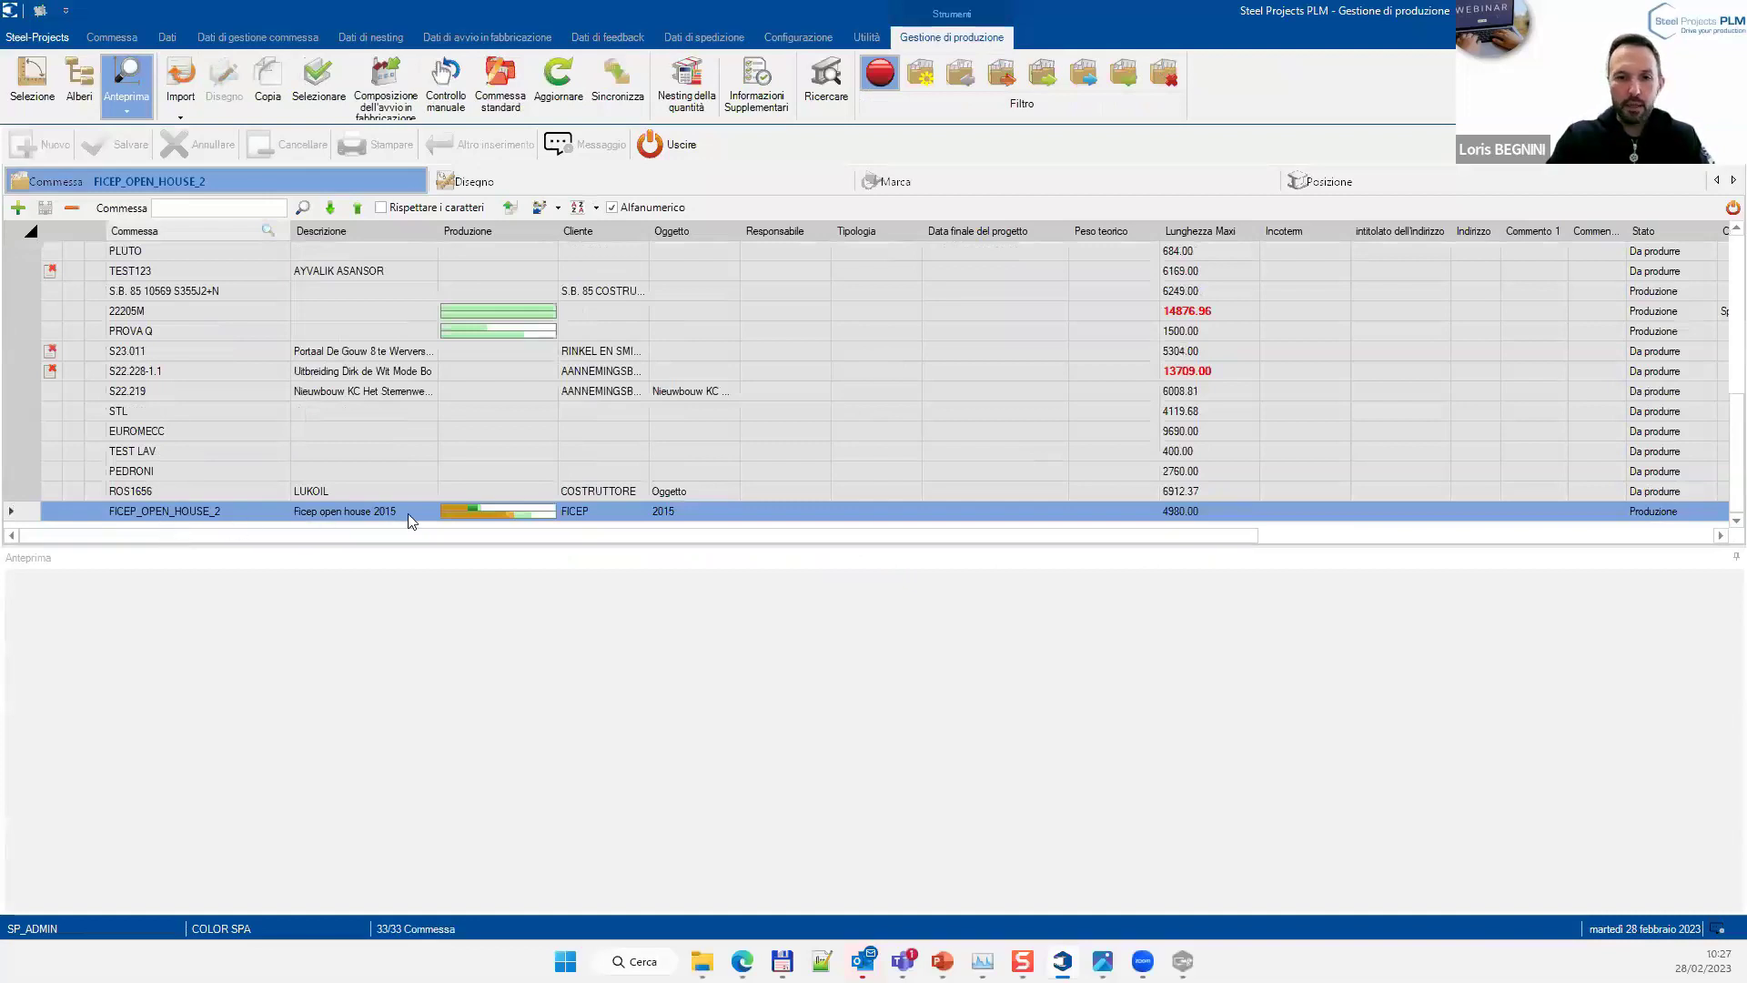
drag(608, 537, 454, 553)
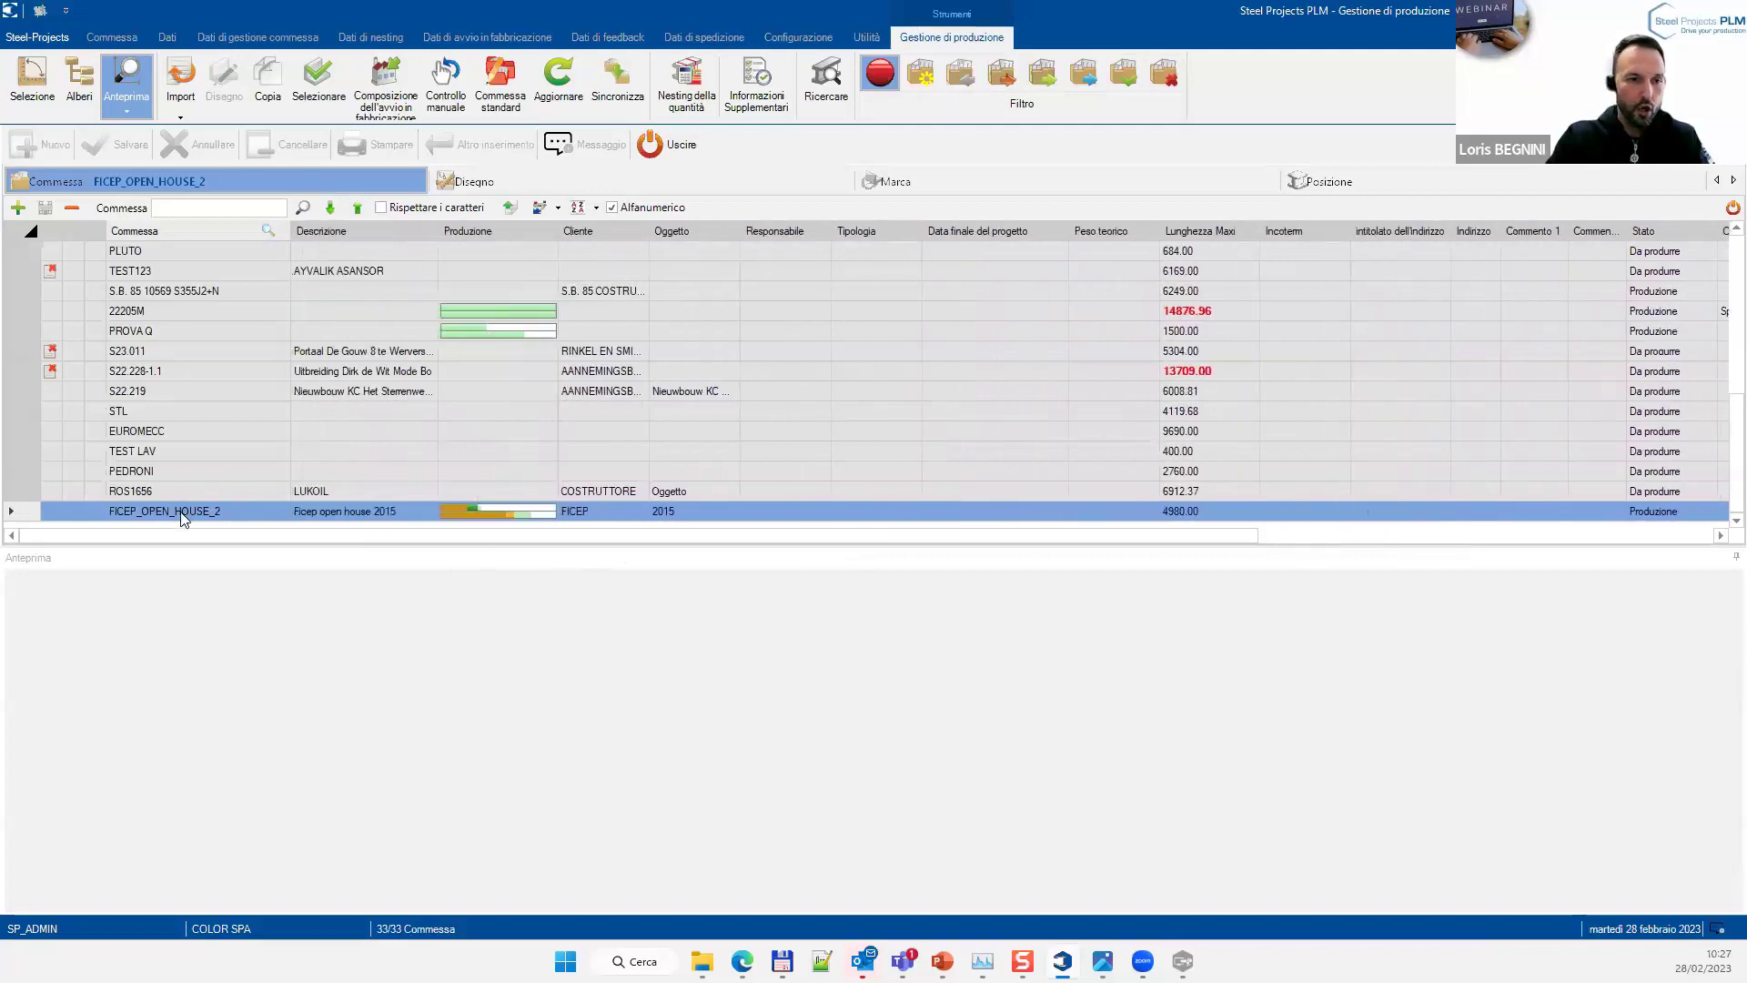
click(946, 181)
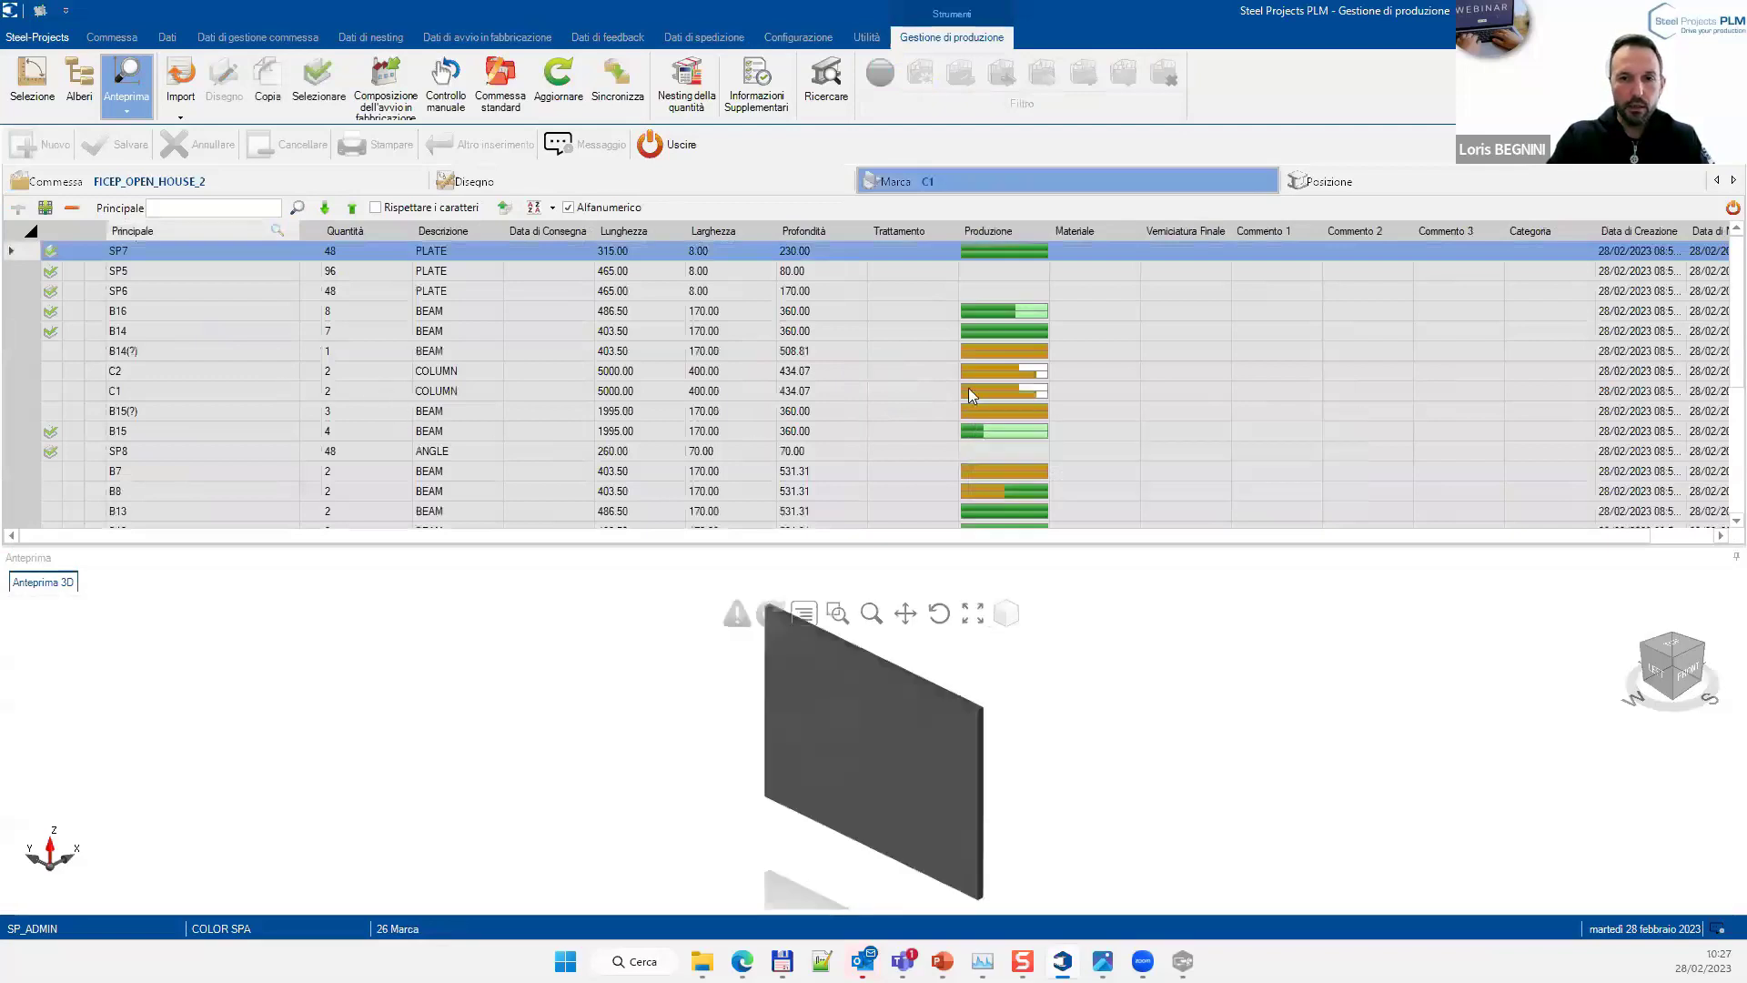
click(972, 393)
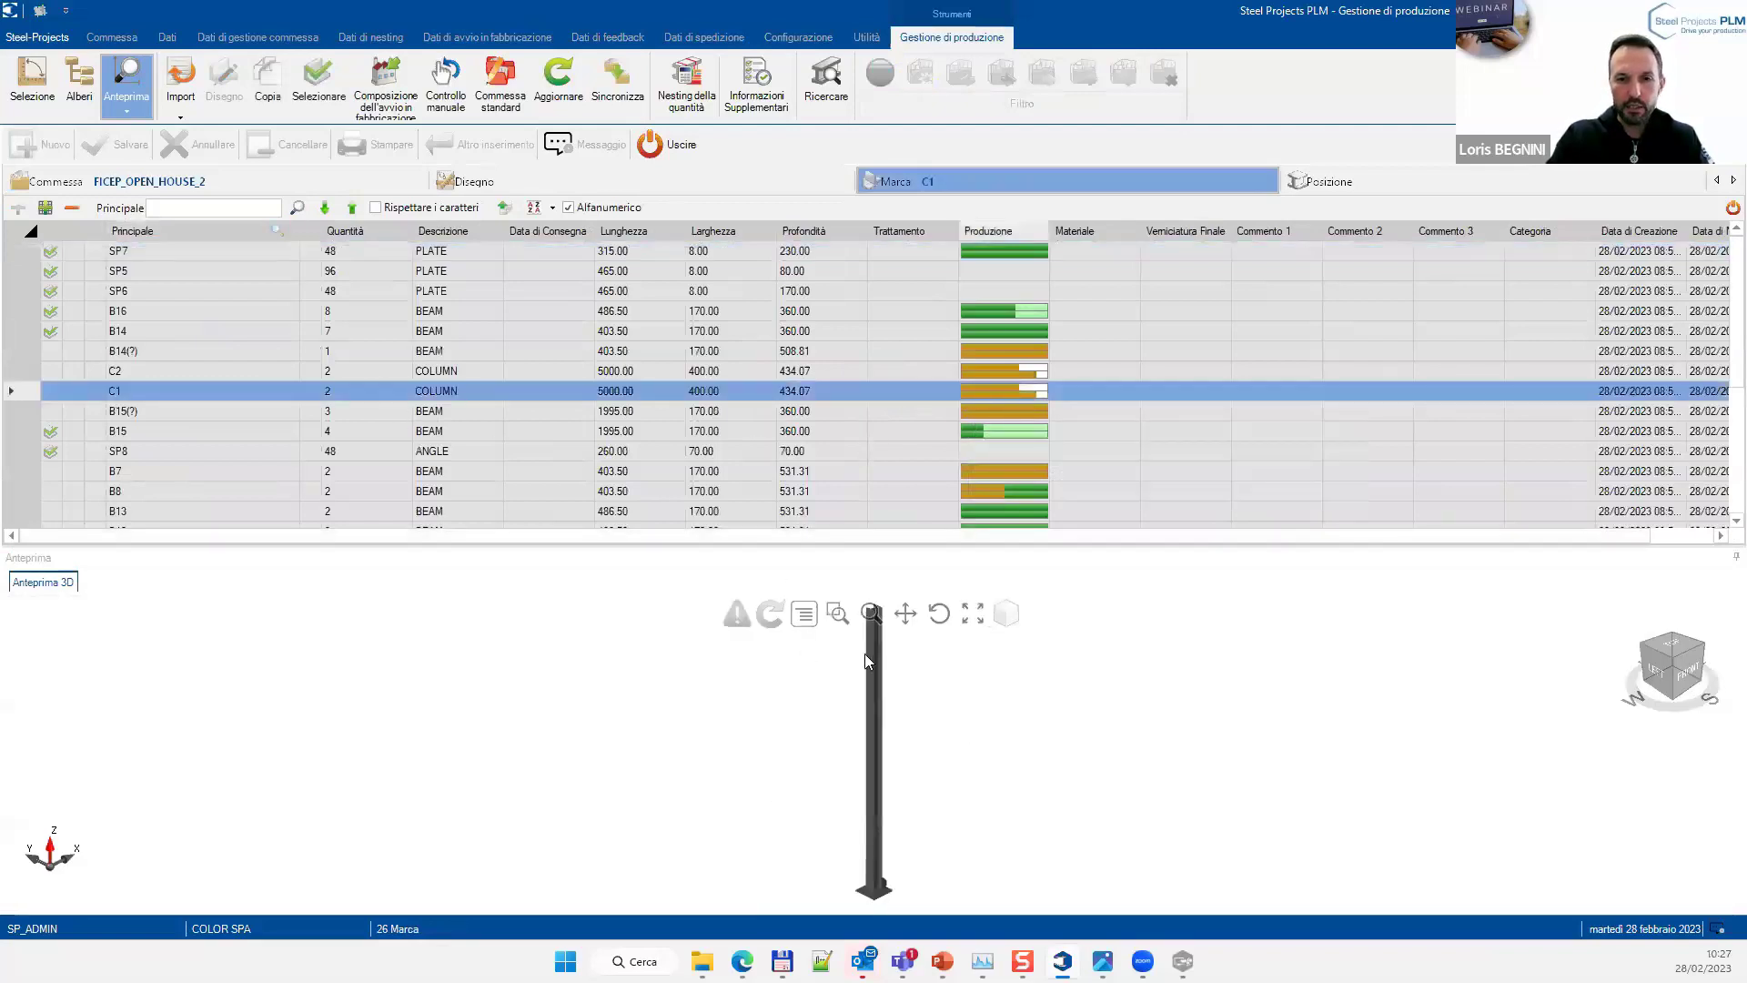
click(828, 494)
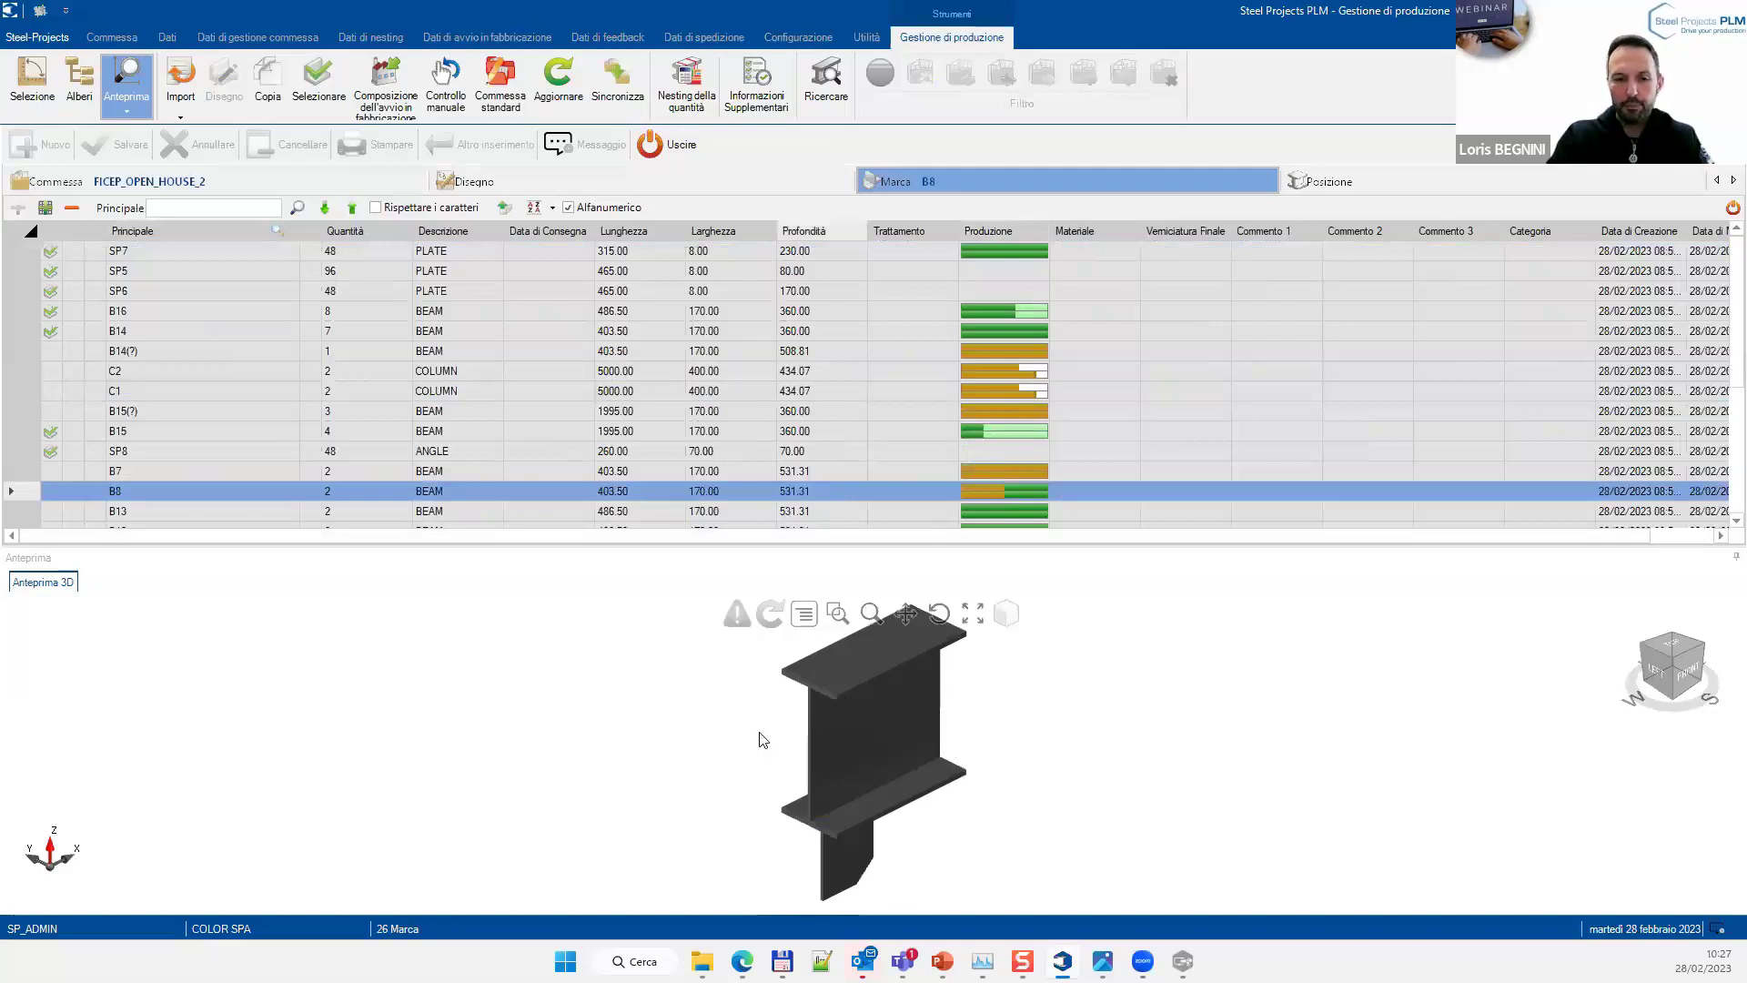
click(309, 182)
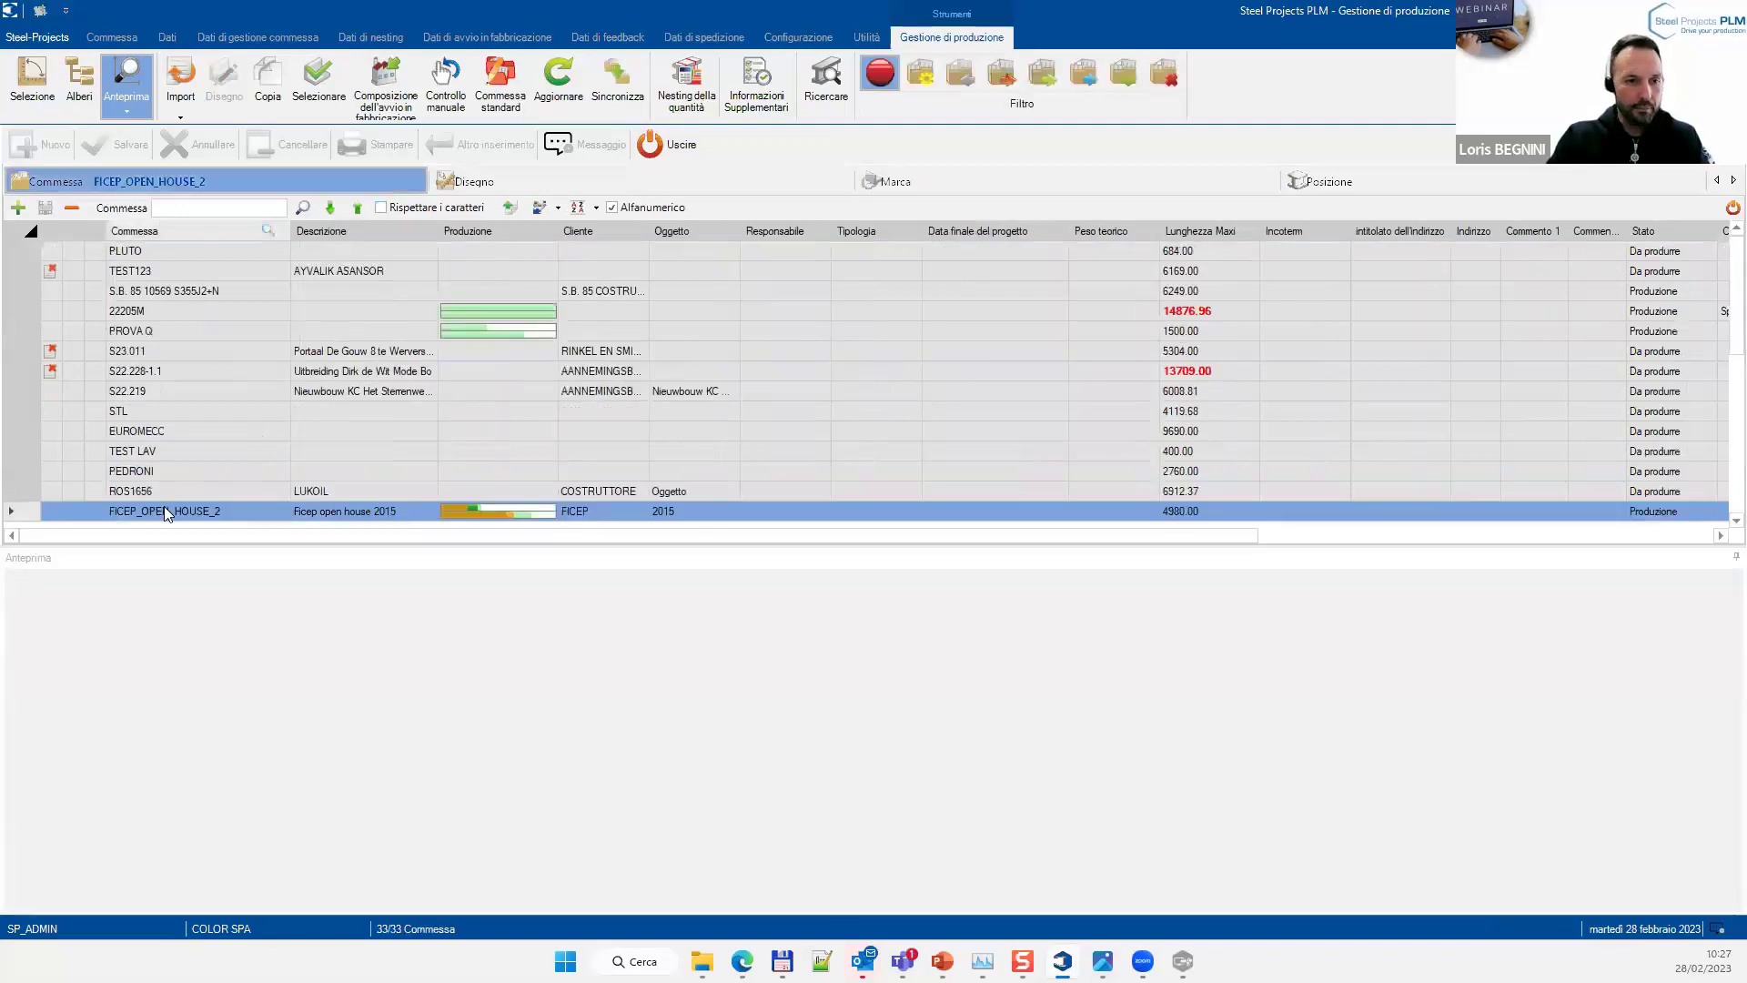
Open the Disegno > Anteprima 3D preview of FICEP_OPEN_HOUSE_2
right_click(167, 515)
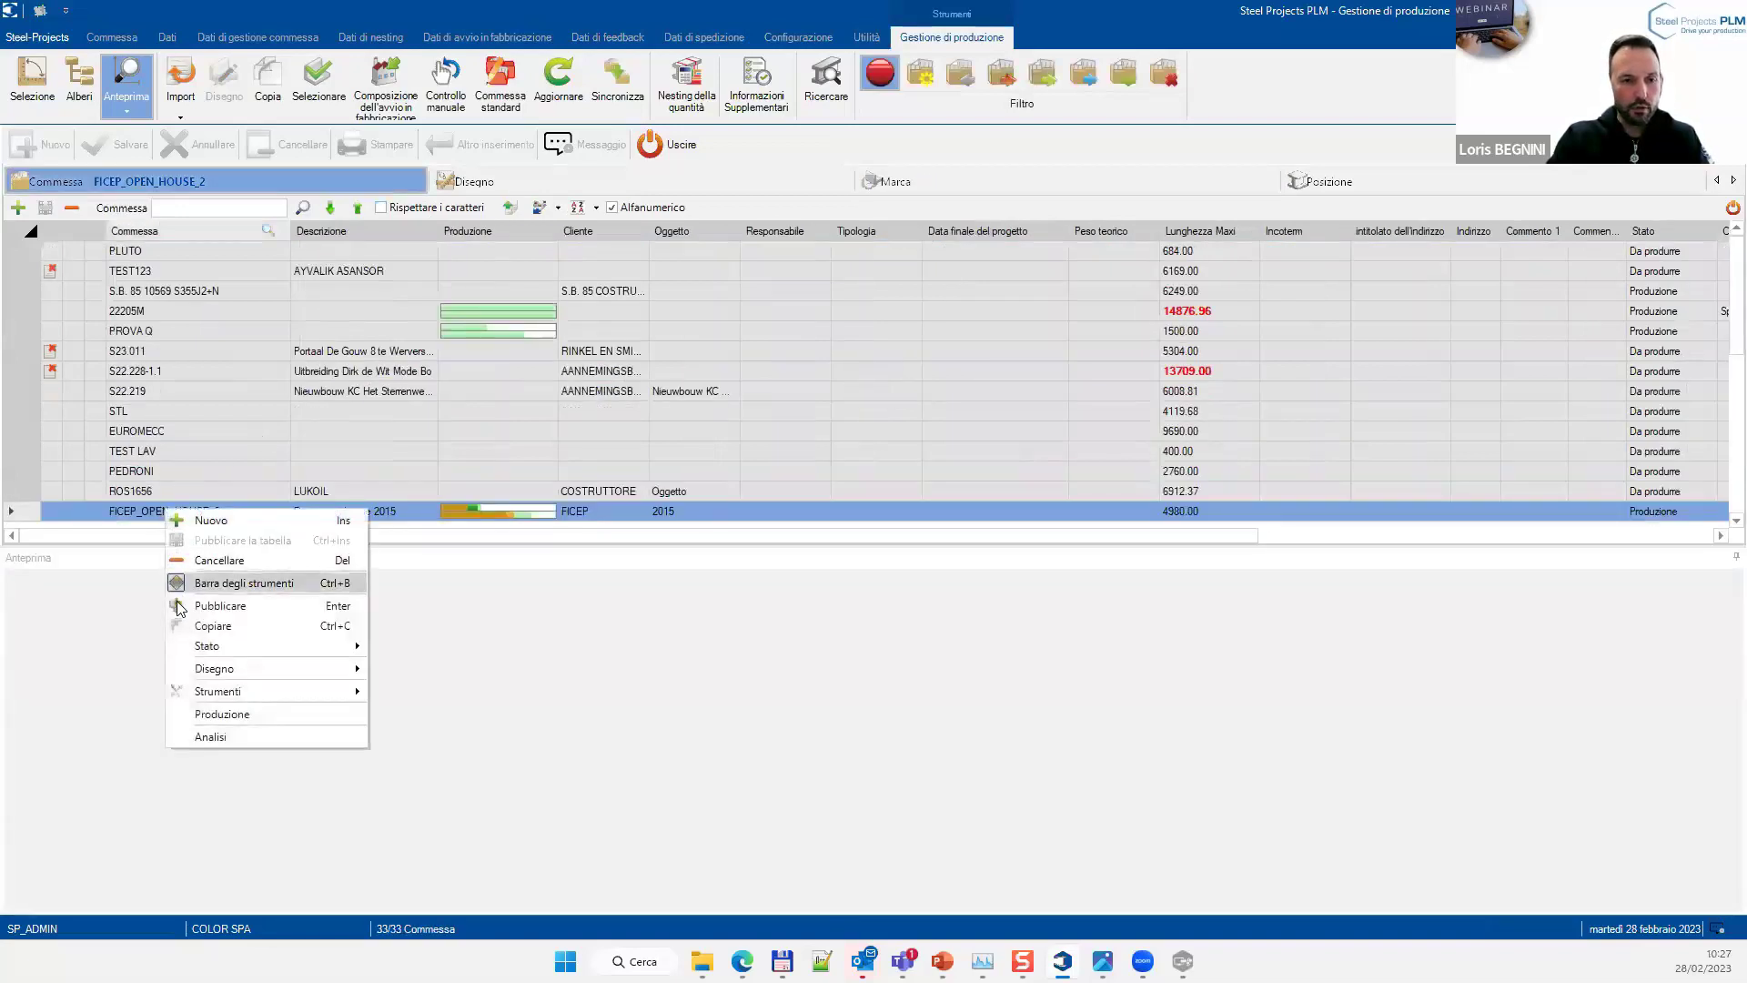
mouse_move(209, 678)
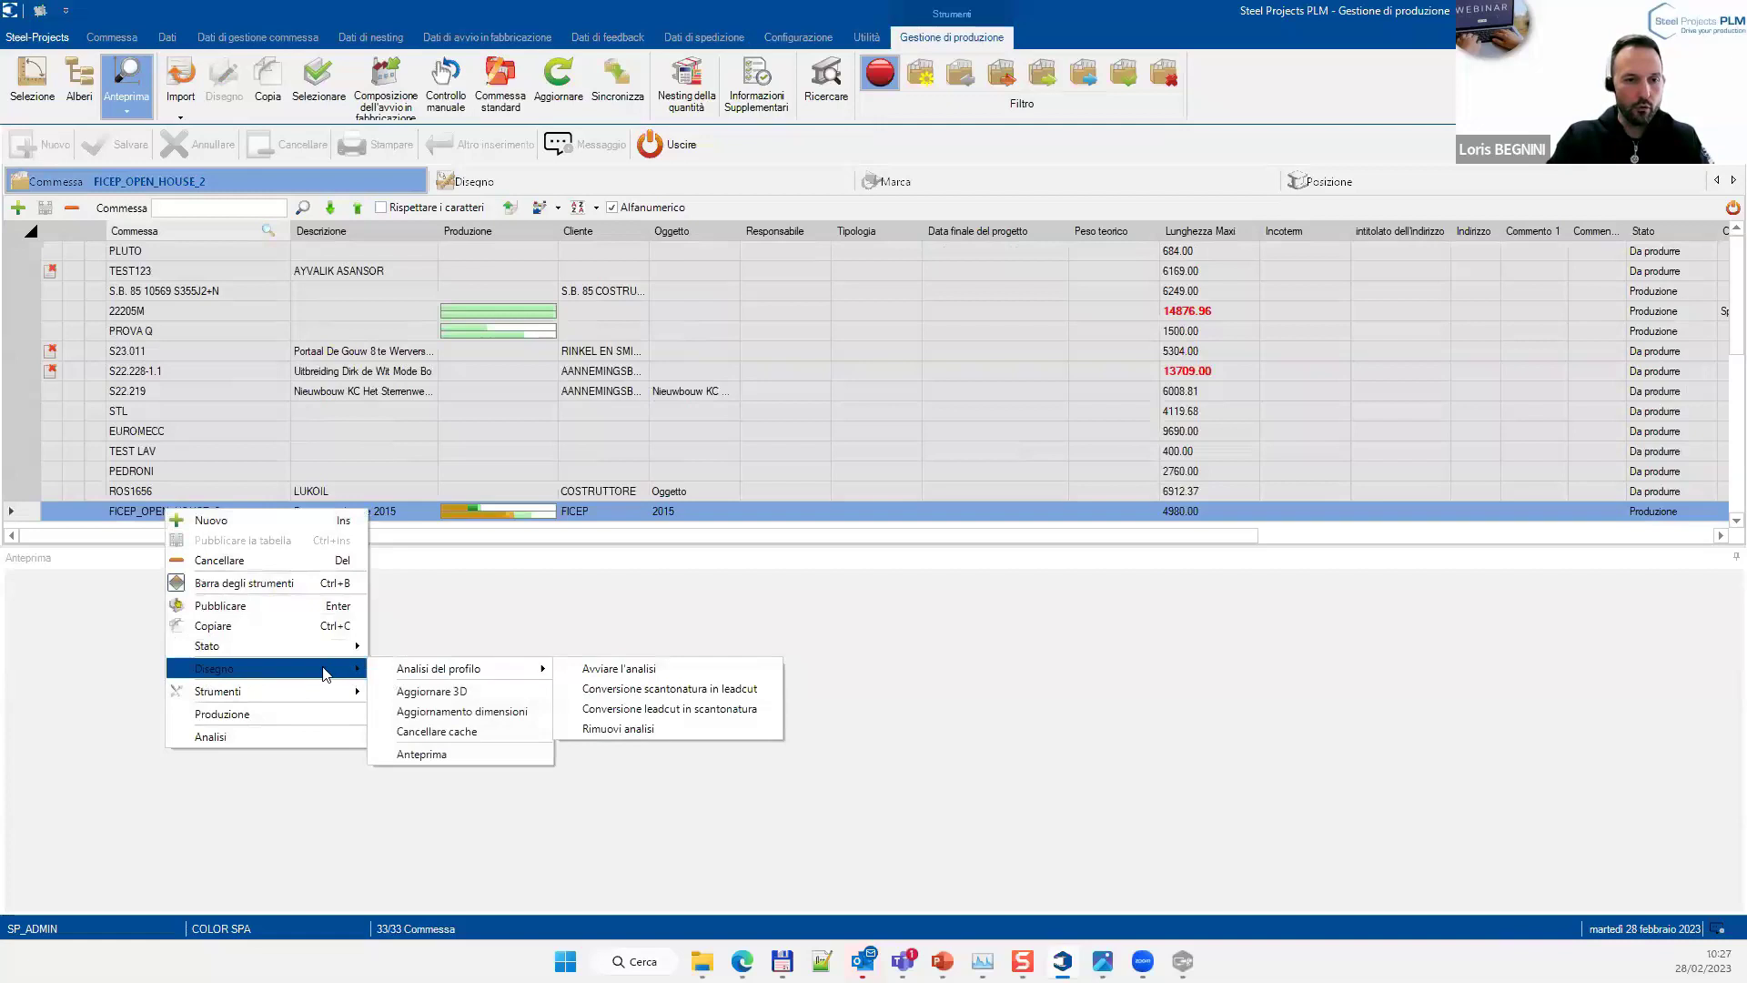
click(428, 755)
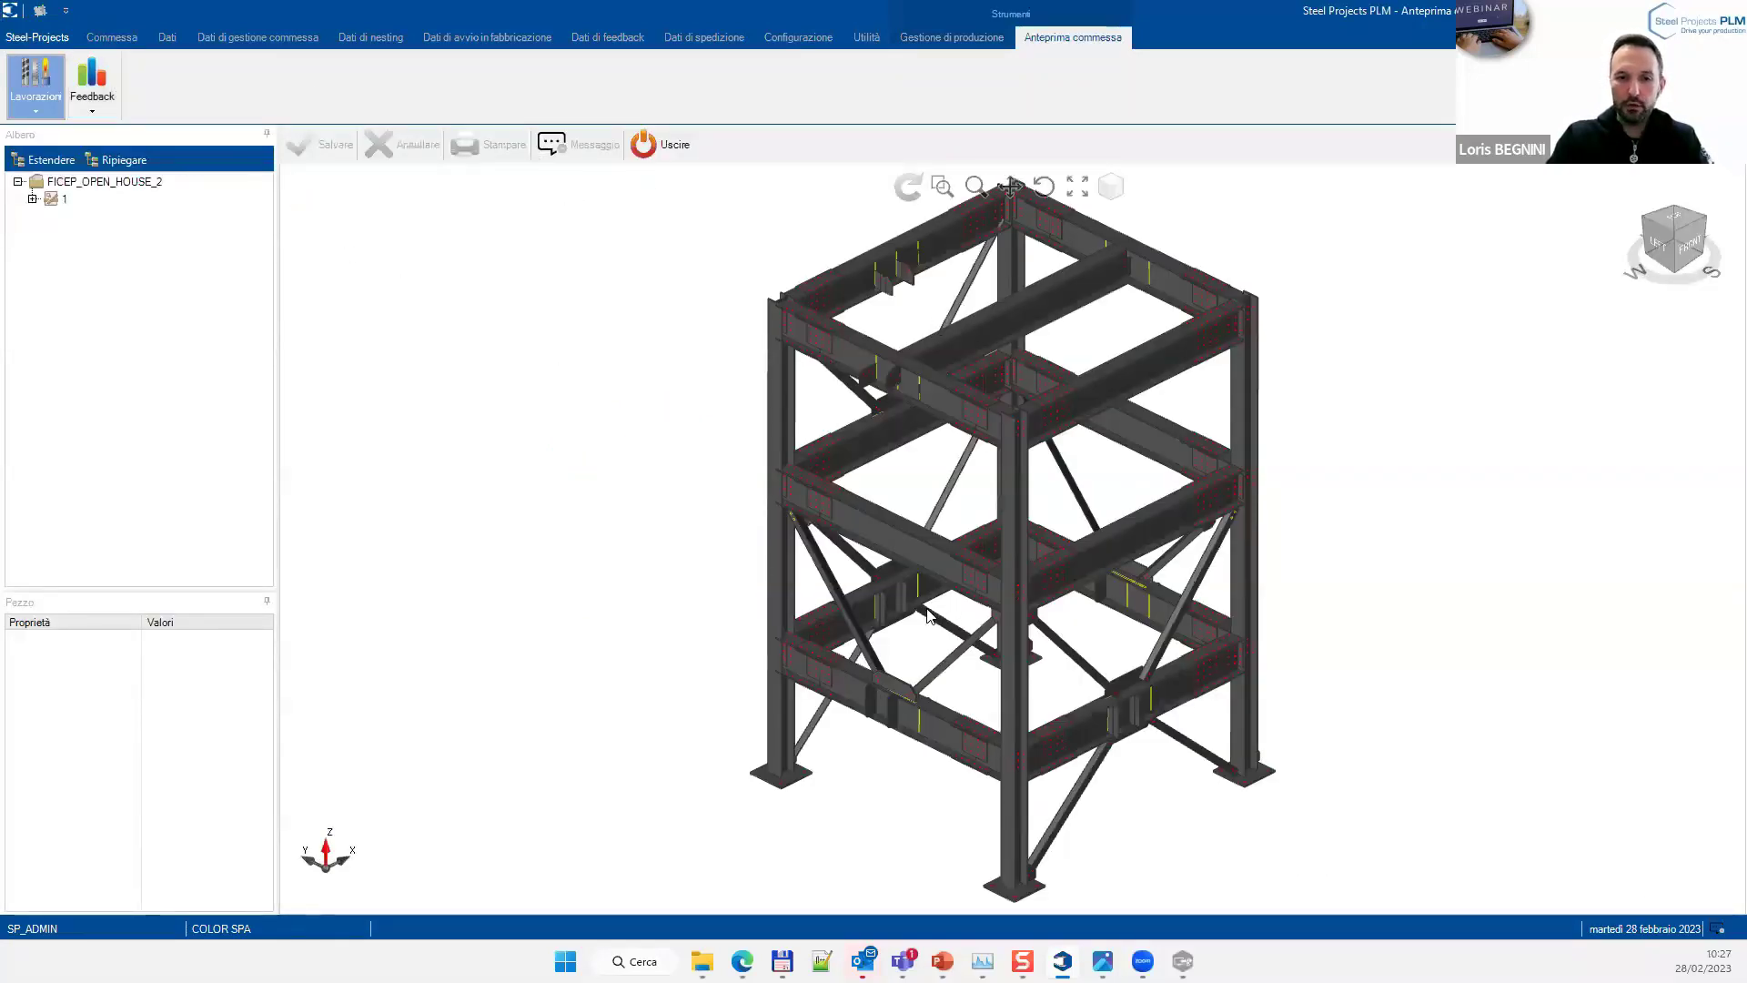
Reload the model, inspect plate F28's properties, and orbit the steel frame
click(908, 187)
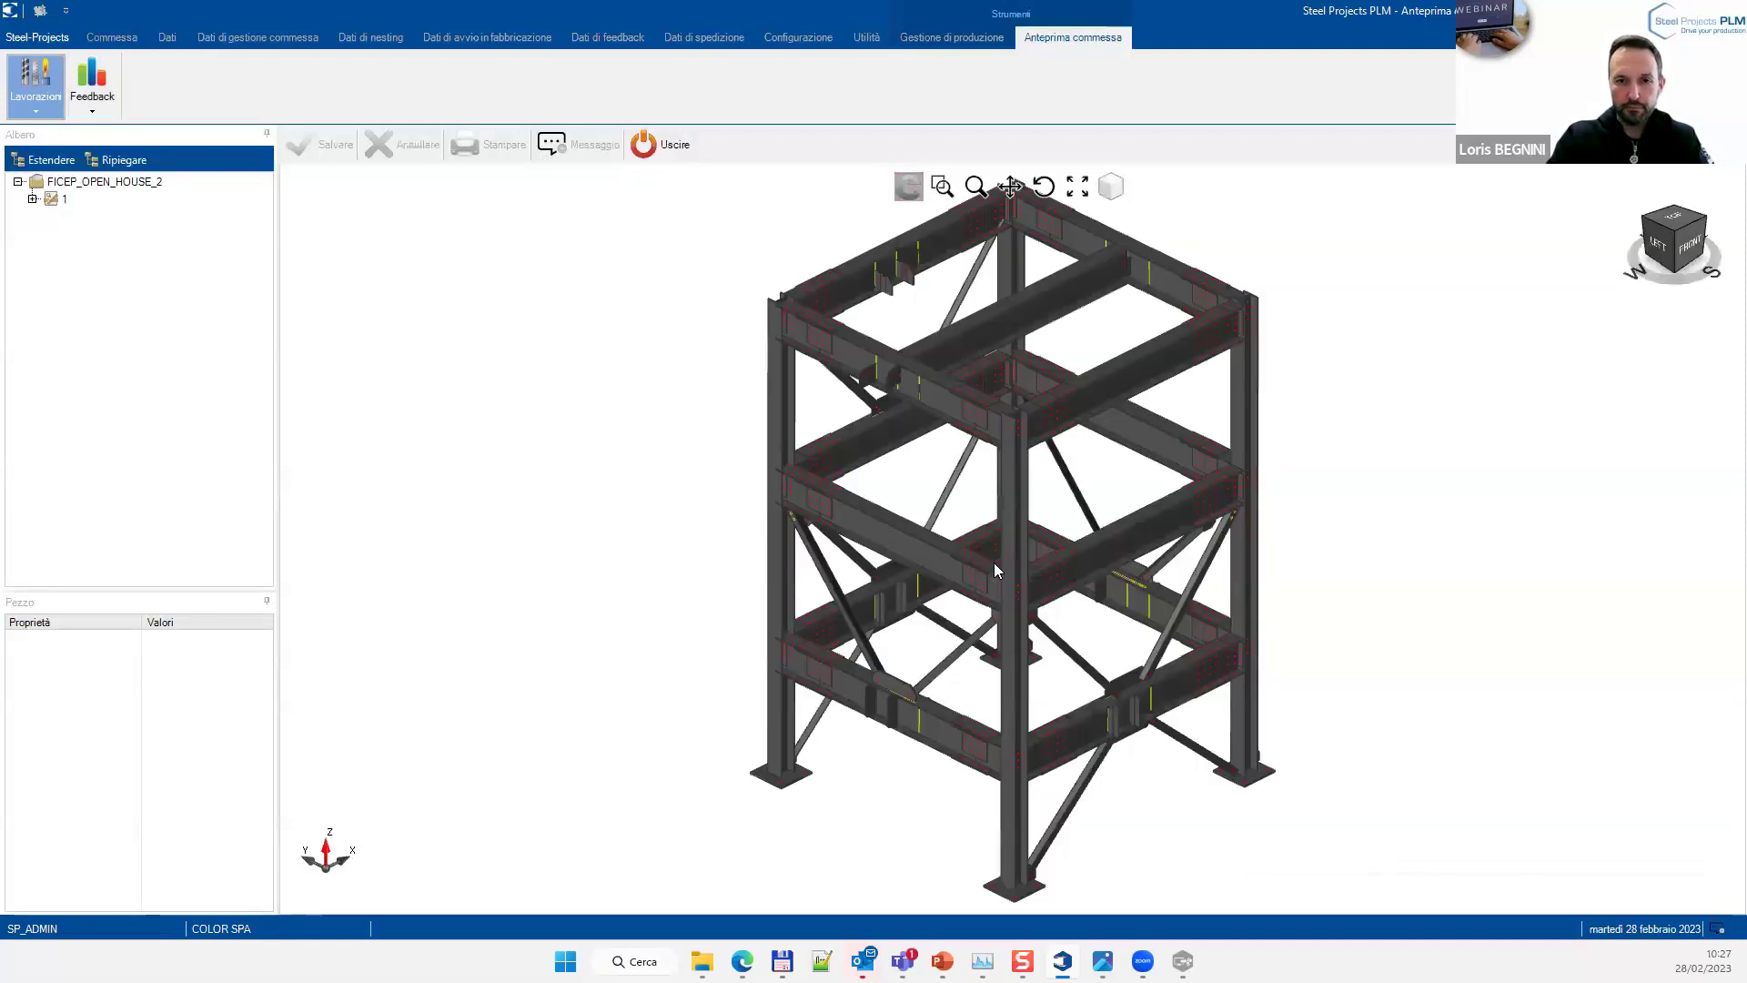
click(995, 619)
click(907, 188)
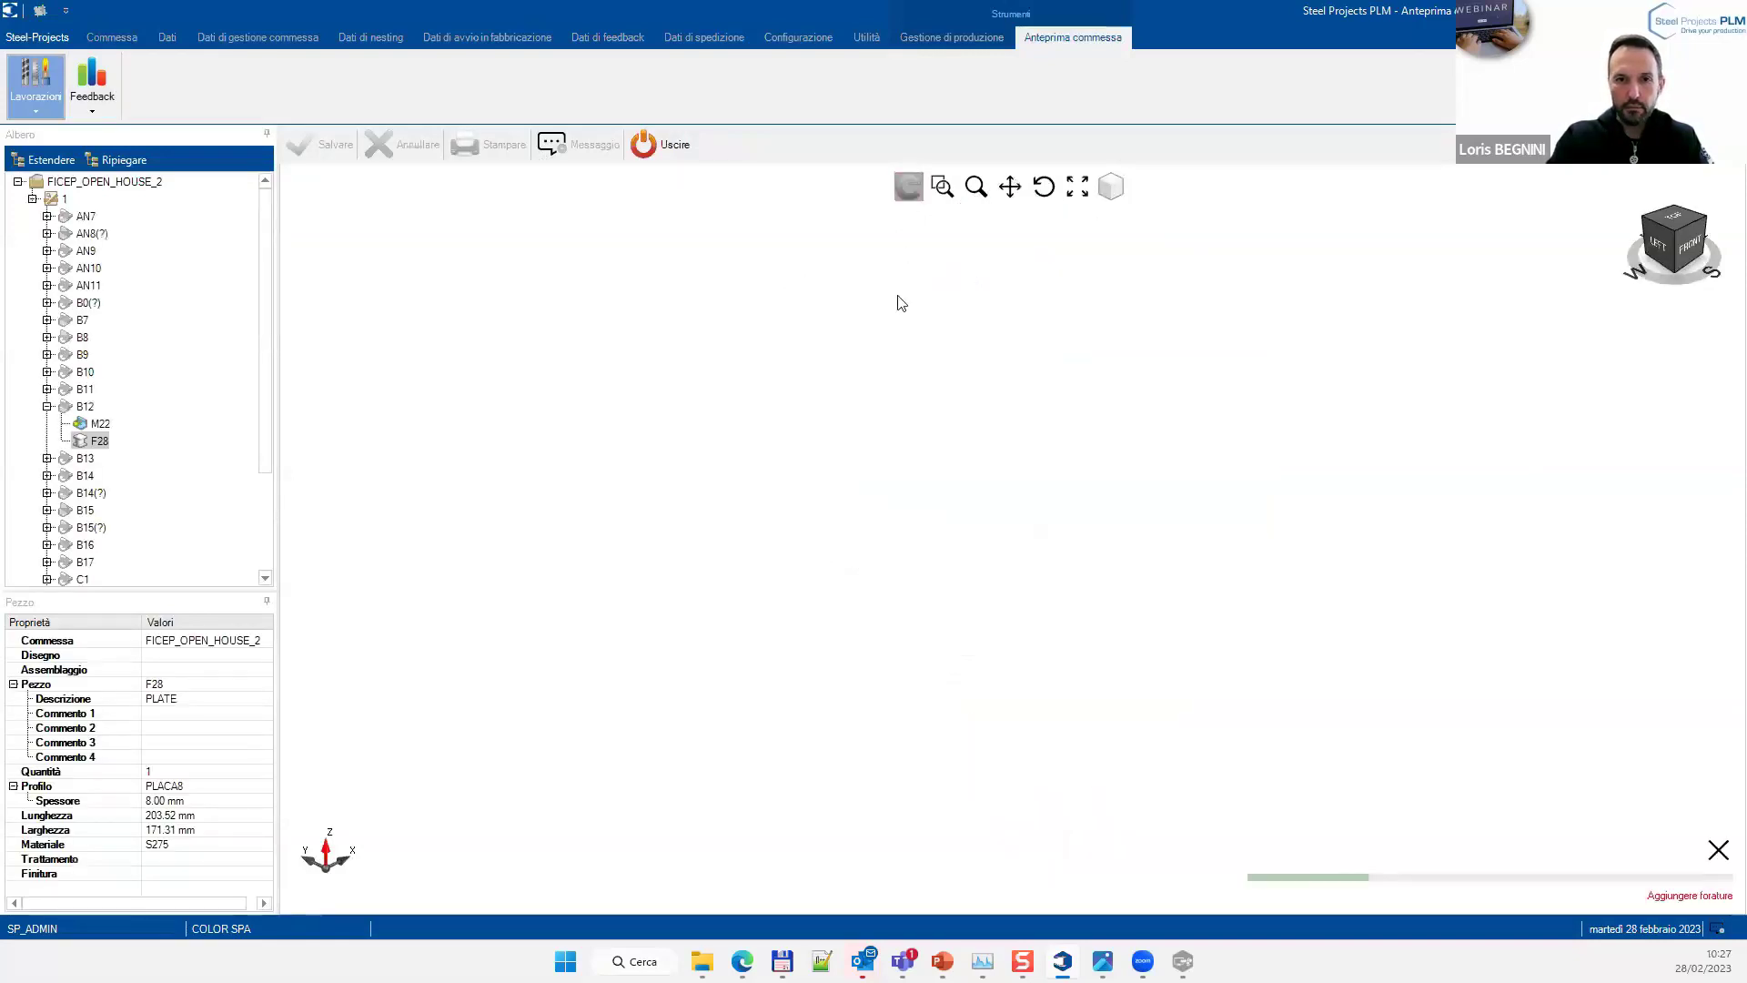
click(1044, 188)
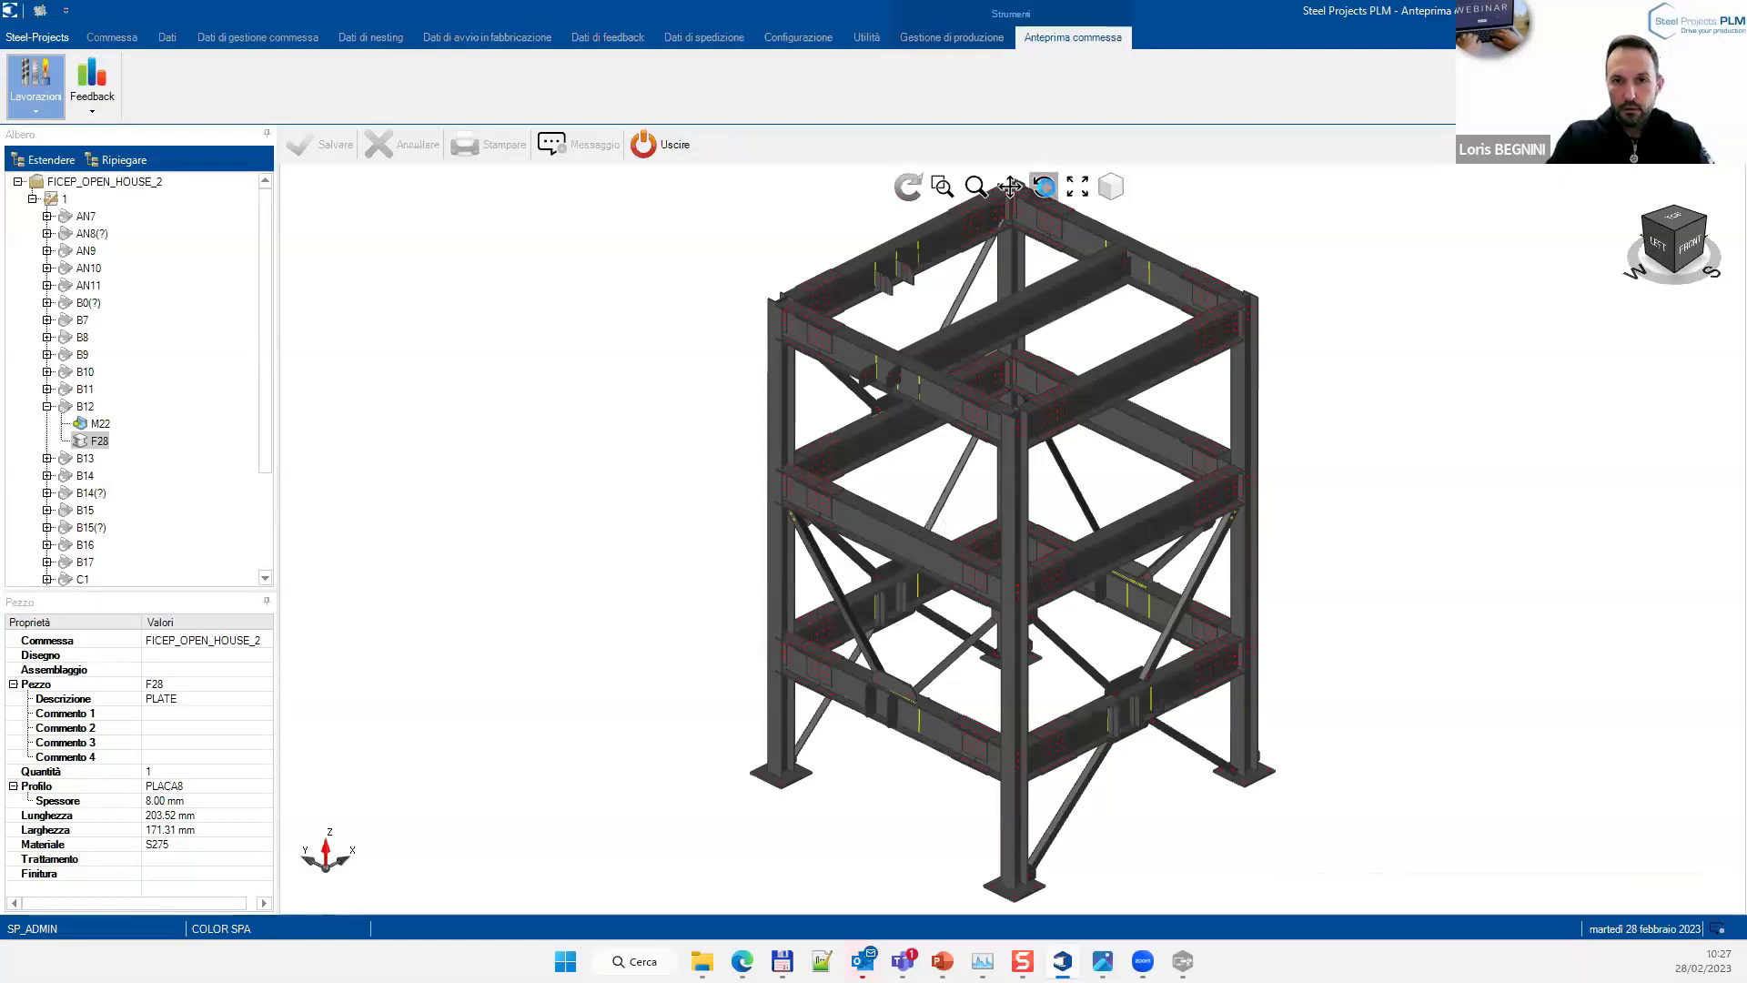
drag(1004, 523, 929, 489)
drag(925, 491, 950, 607)
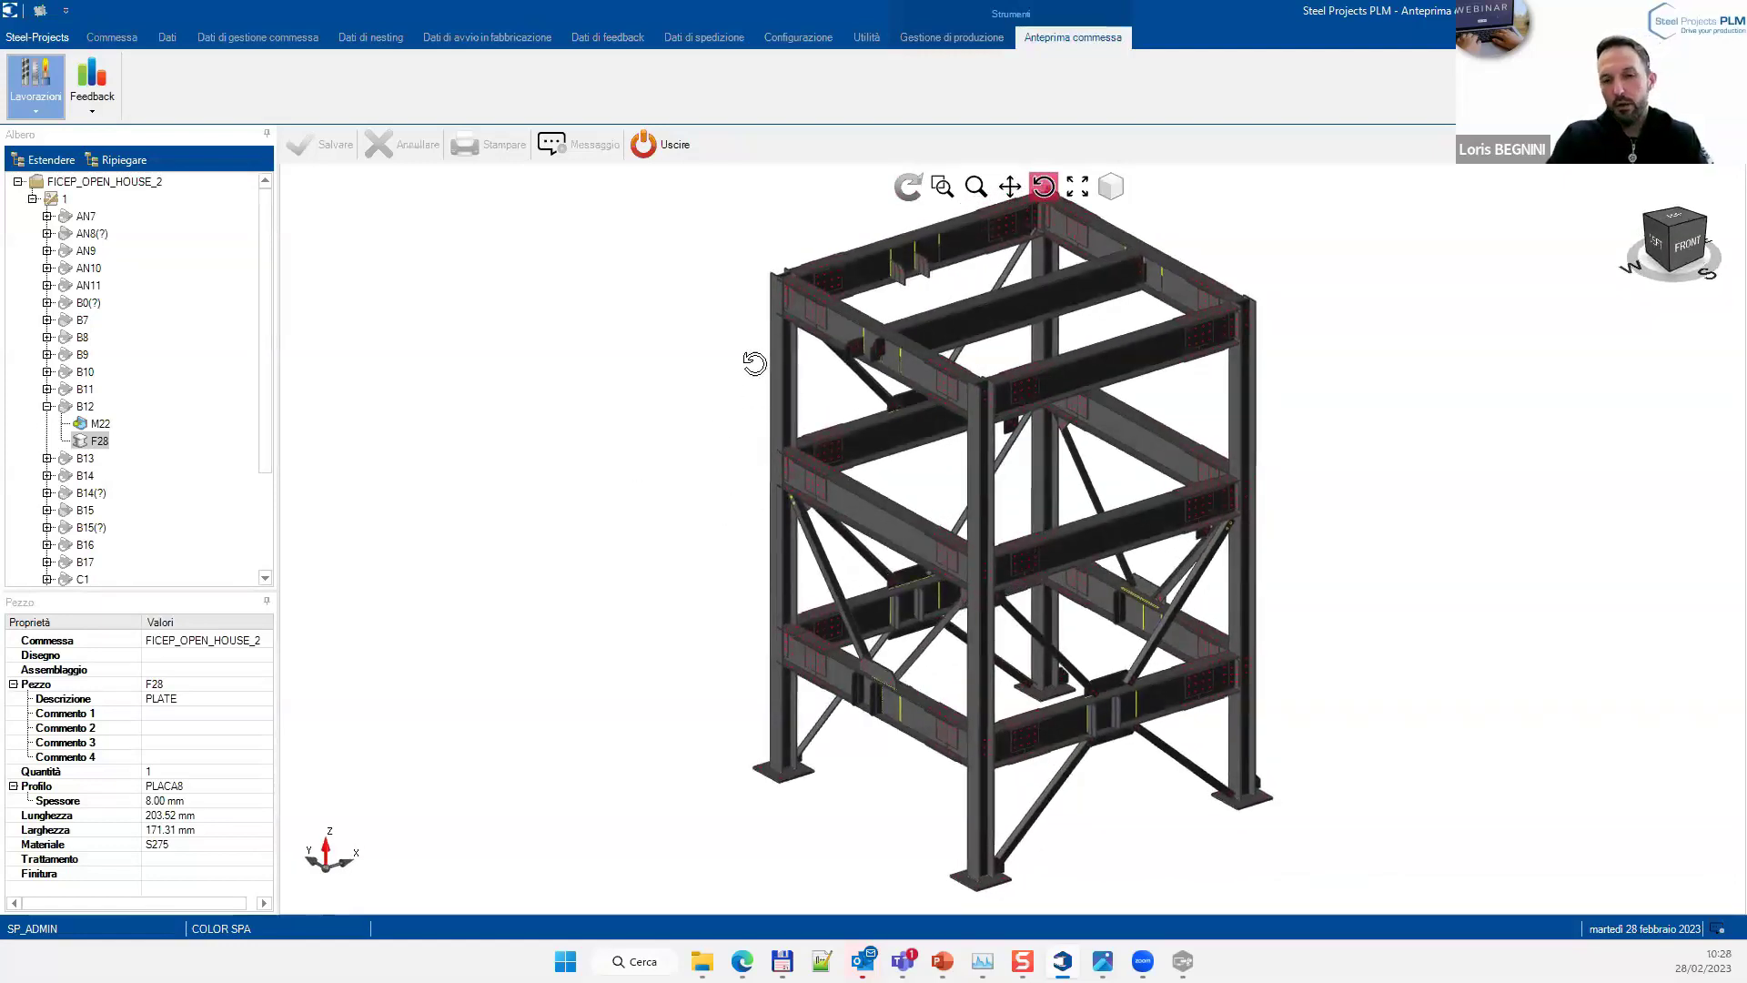
Highlight assemblies B12, B11, B9, then B12 again in the model
click(87, 405)
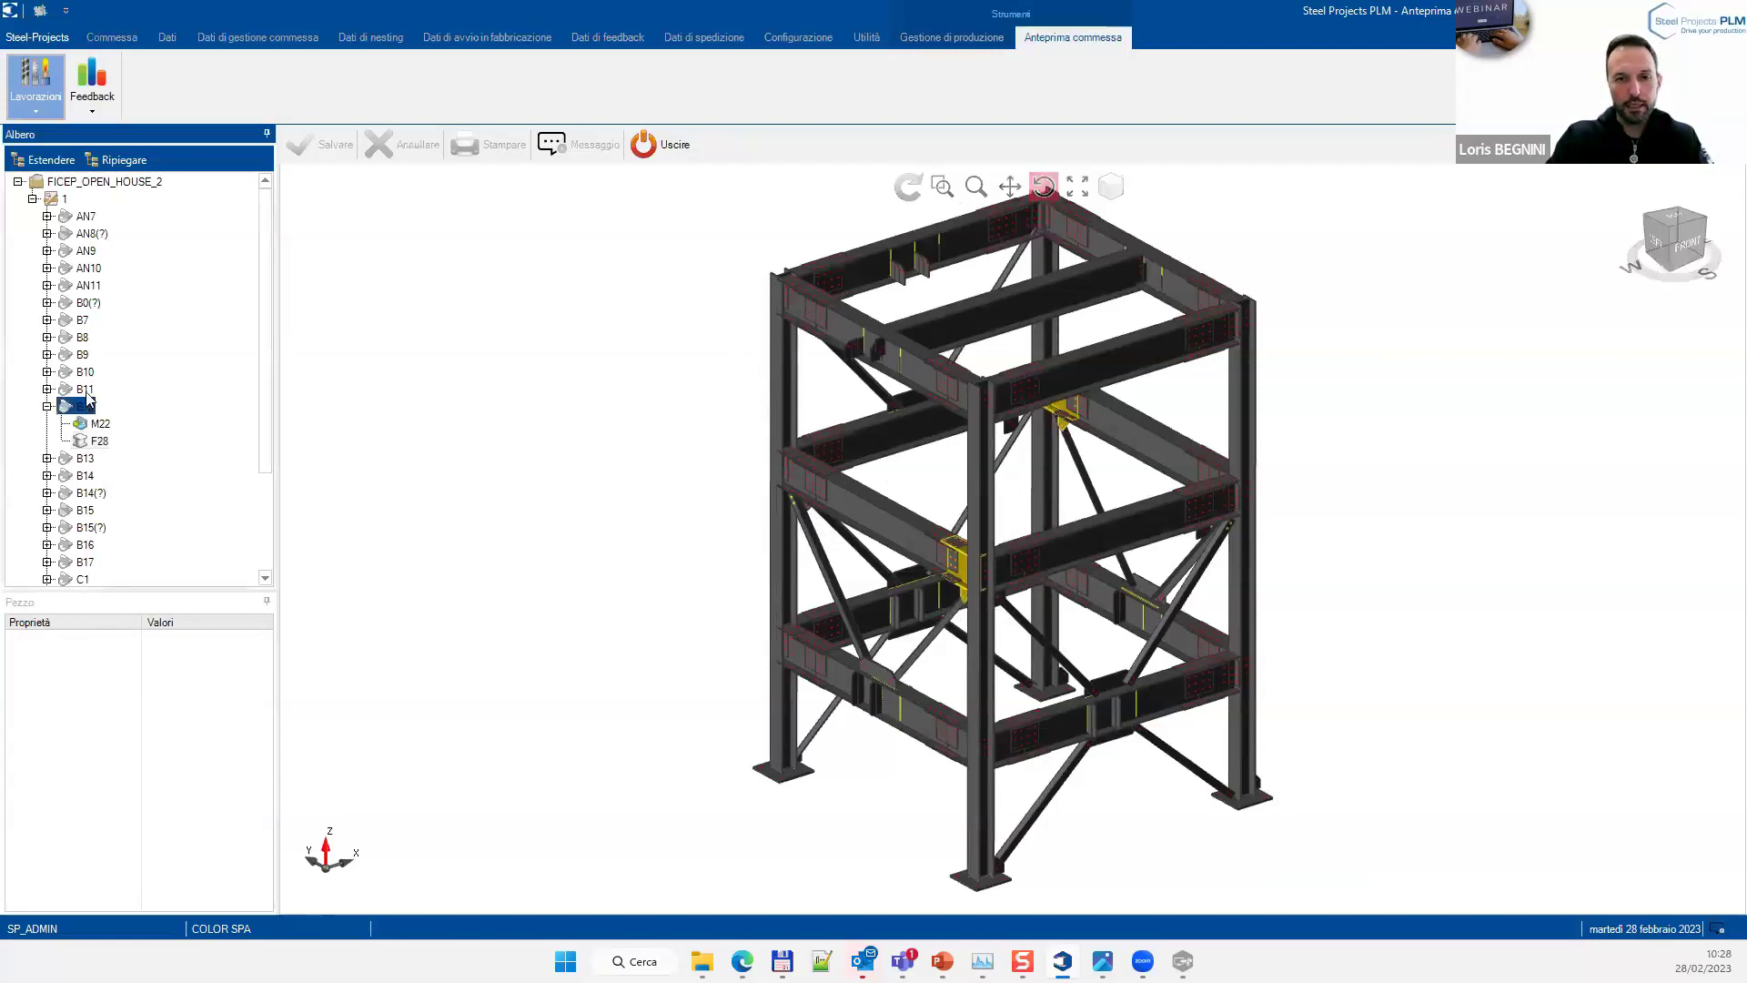
click(86, 390)
click(82, 354)
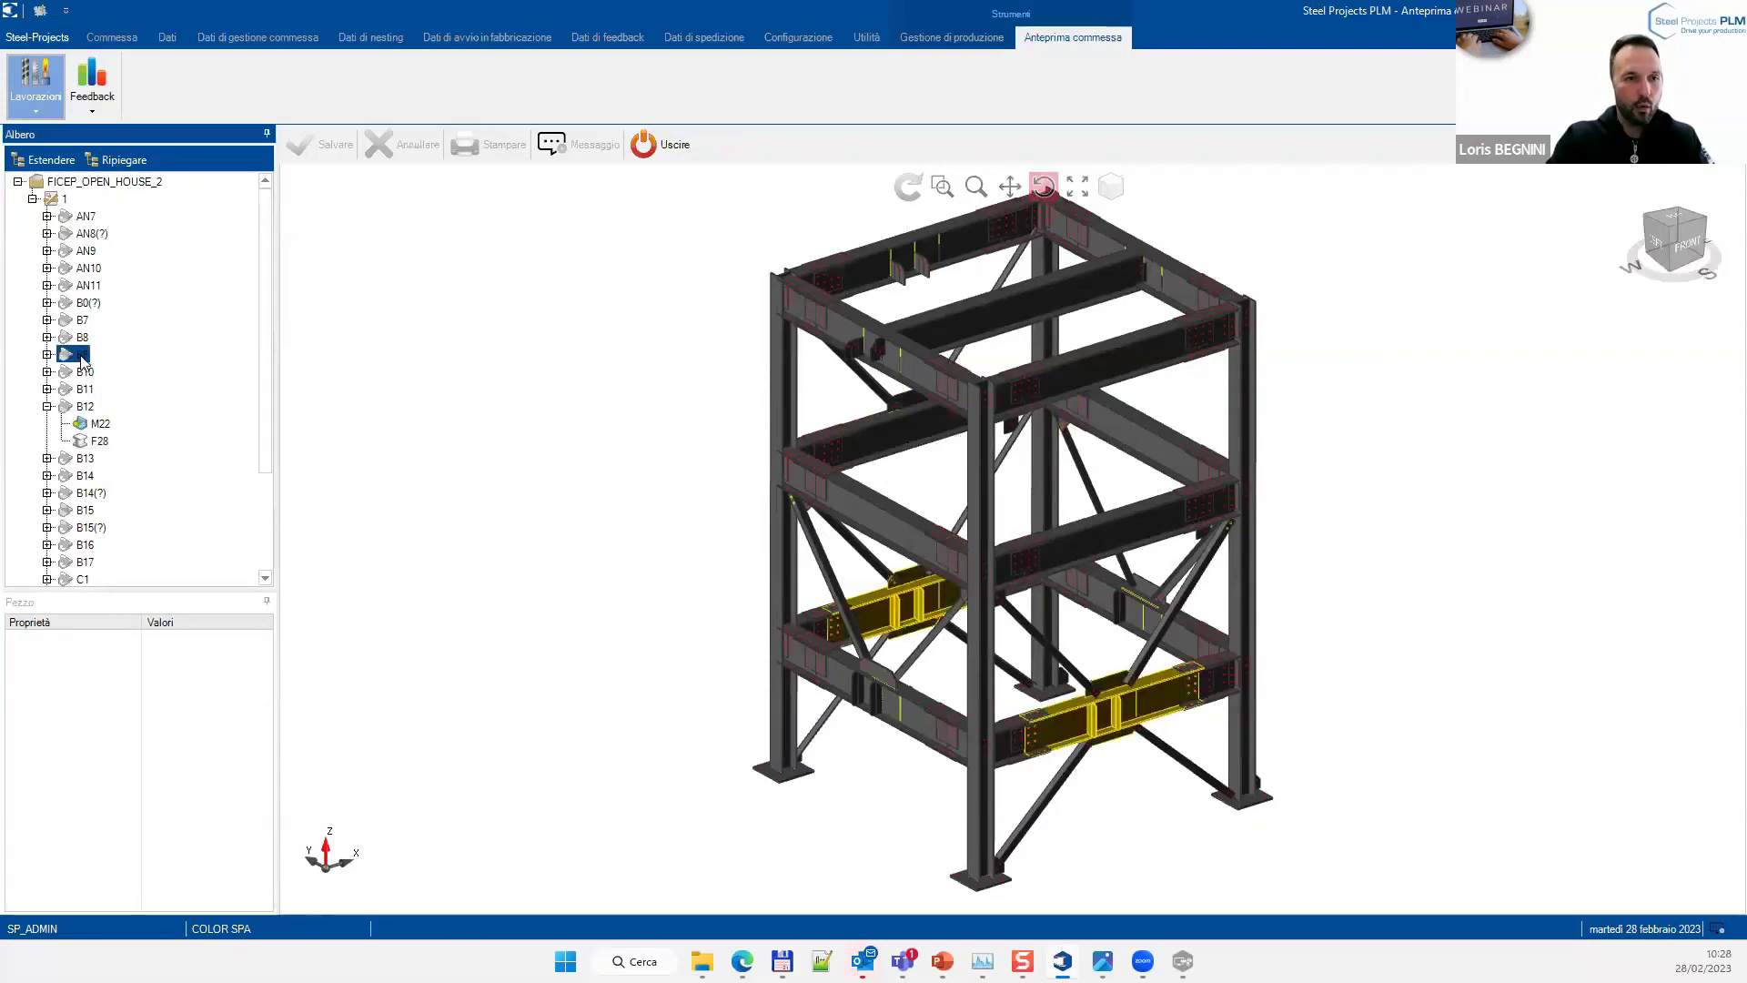
click(87, 406)
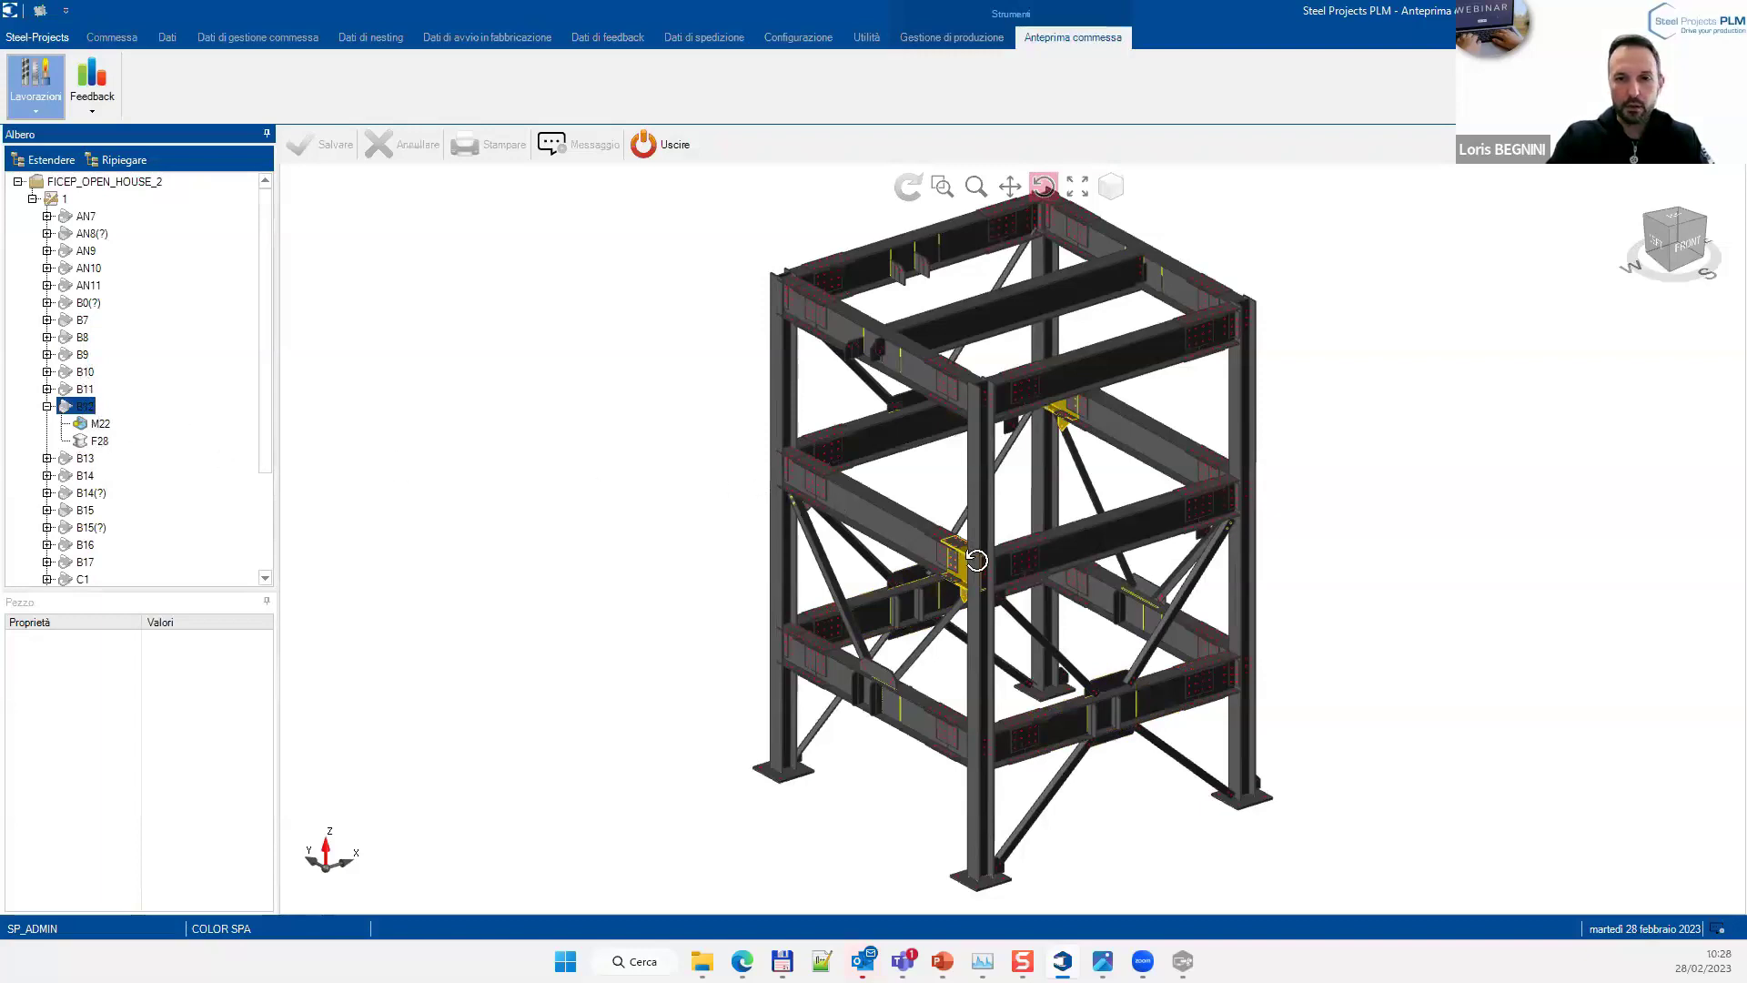
scroll(958, 579, up, 3)
scroll(958, 579, up, 5)
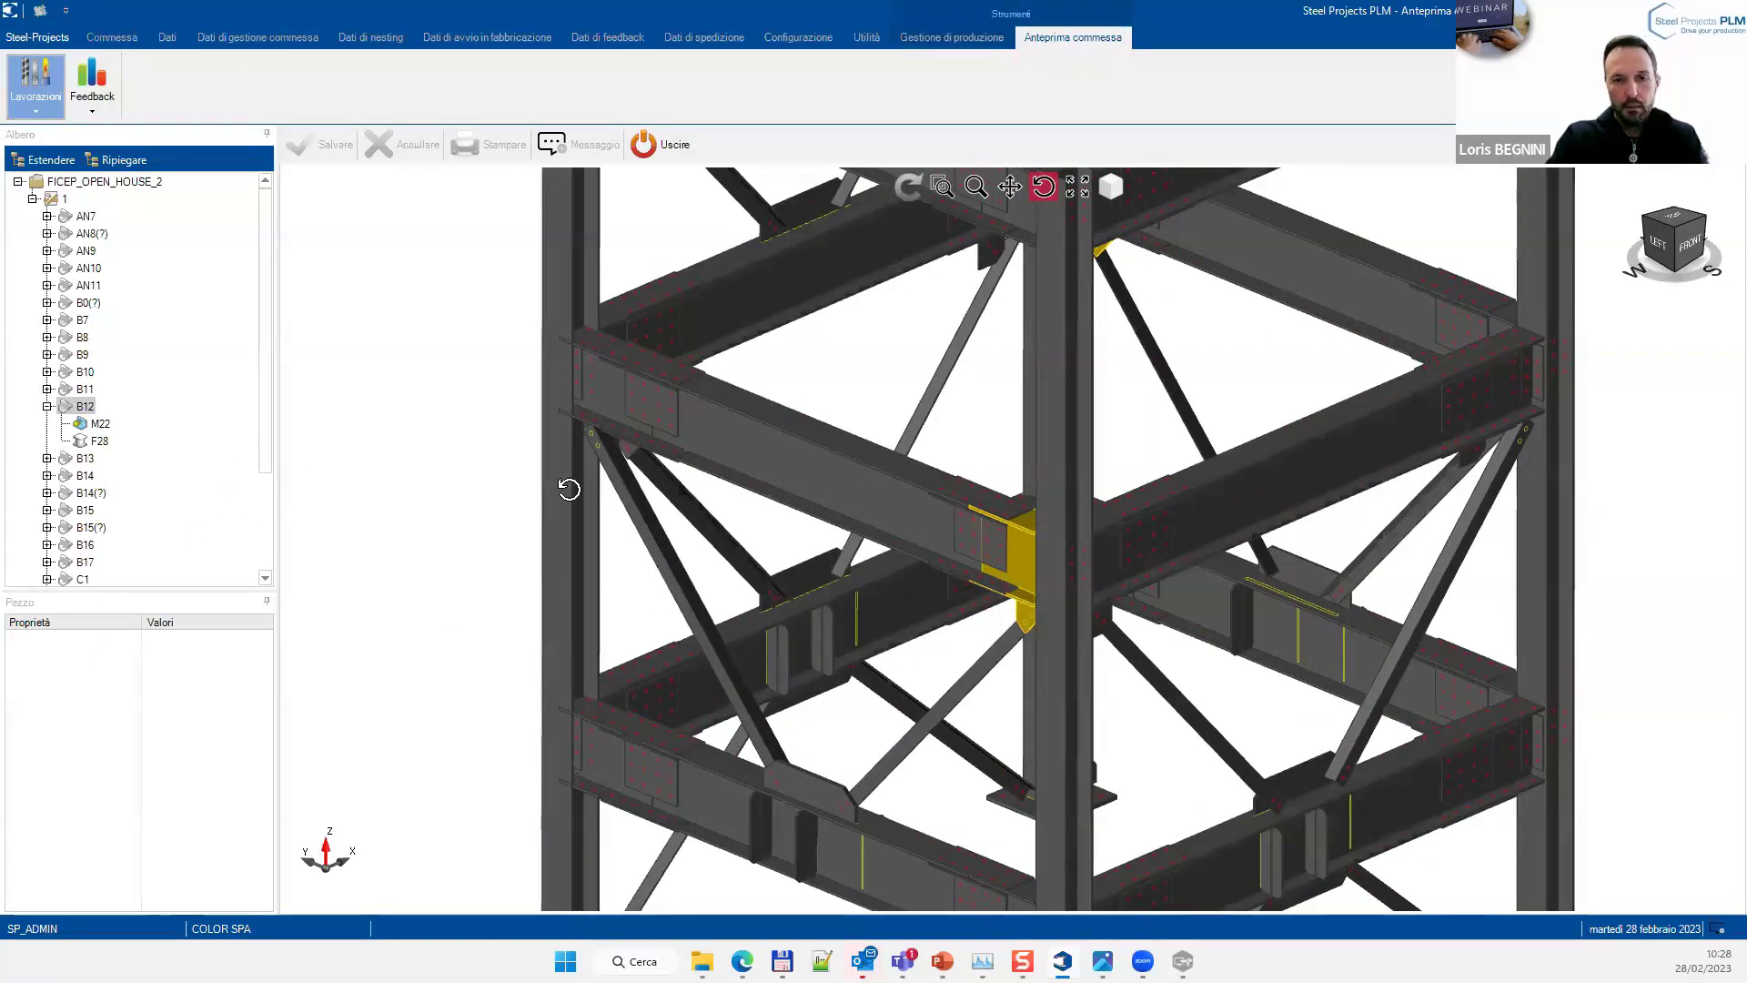
scroll(473, 515, down, 6)
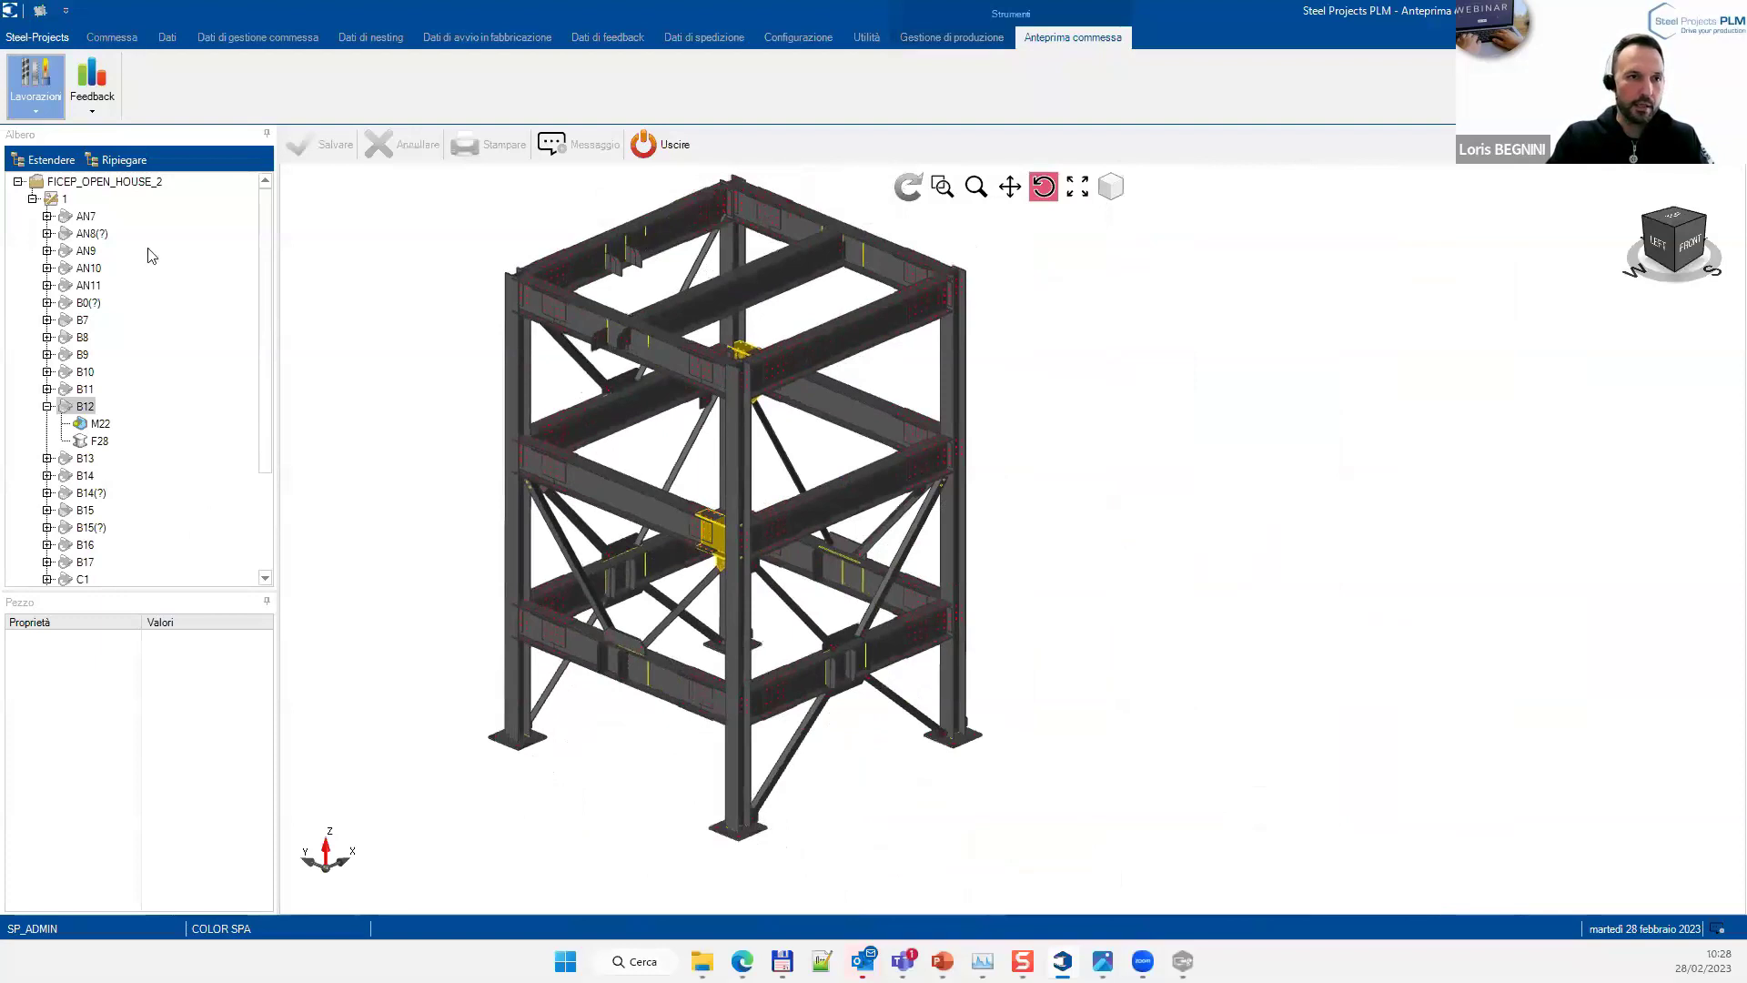
Colour the model by production feedback status and orbit to a new viewpoint
click(87, 87)
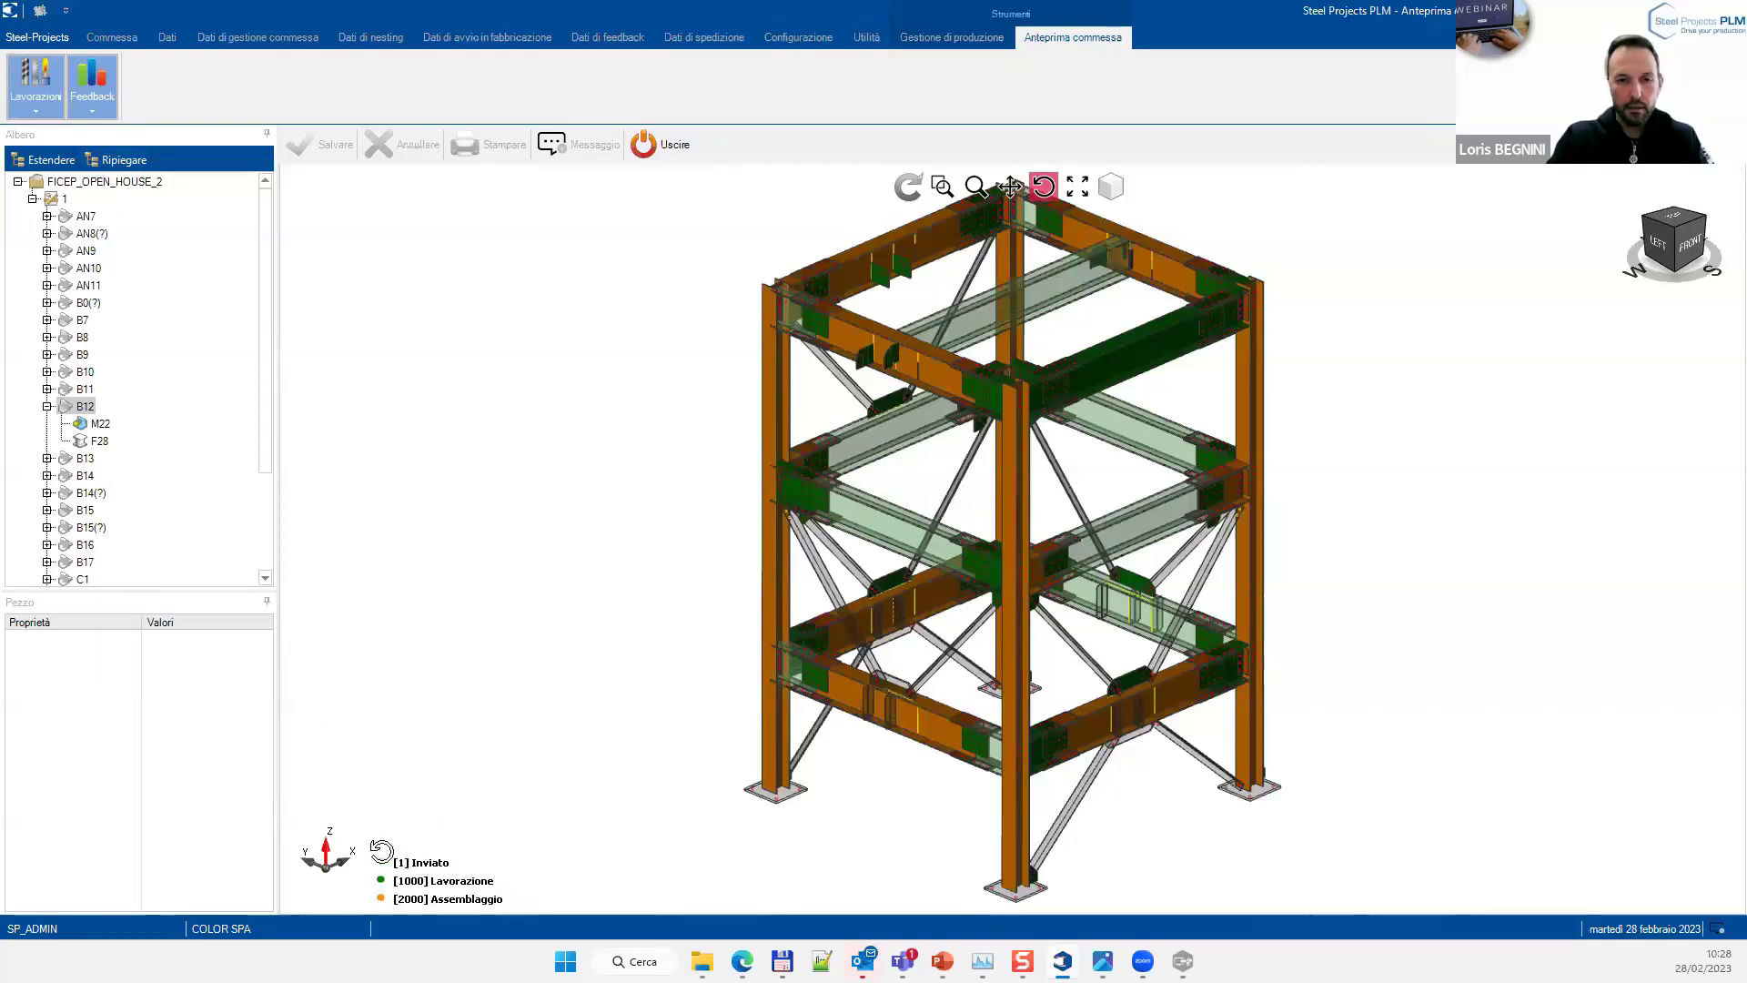
scroll(891, 527, up, 5)
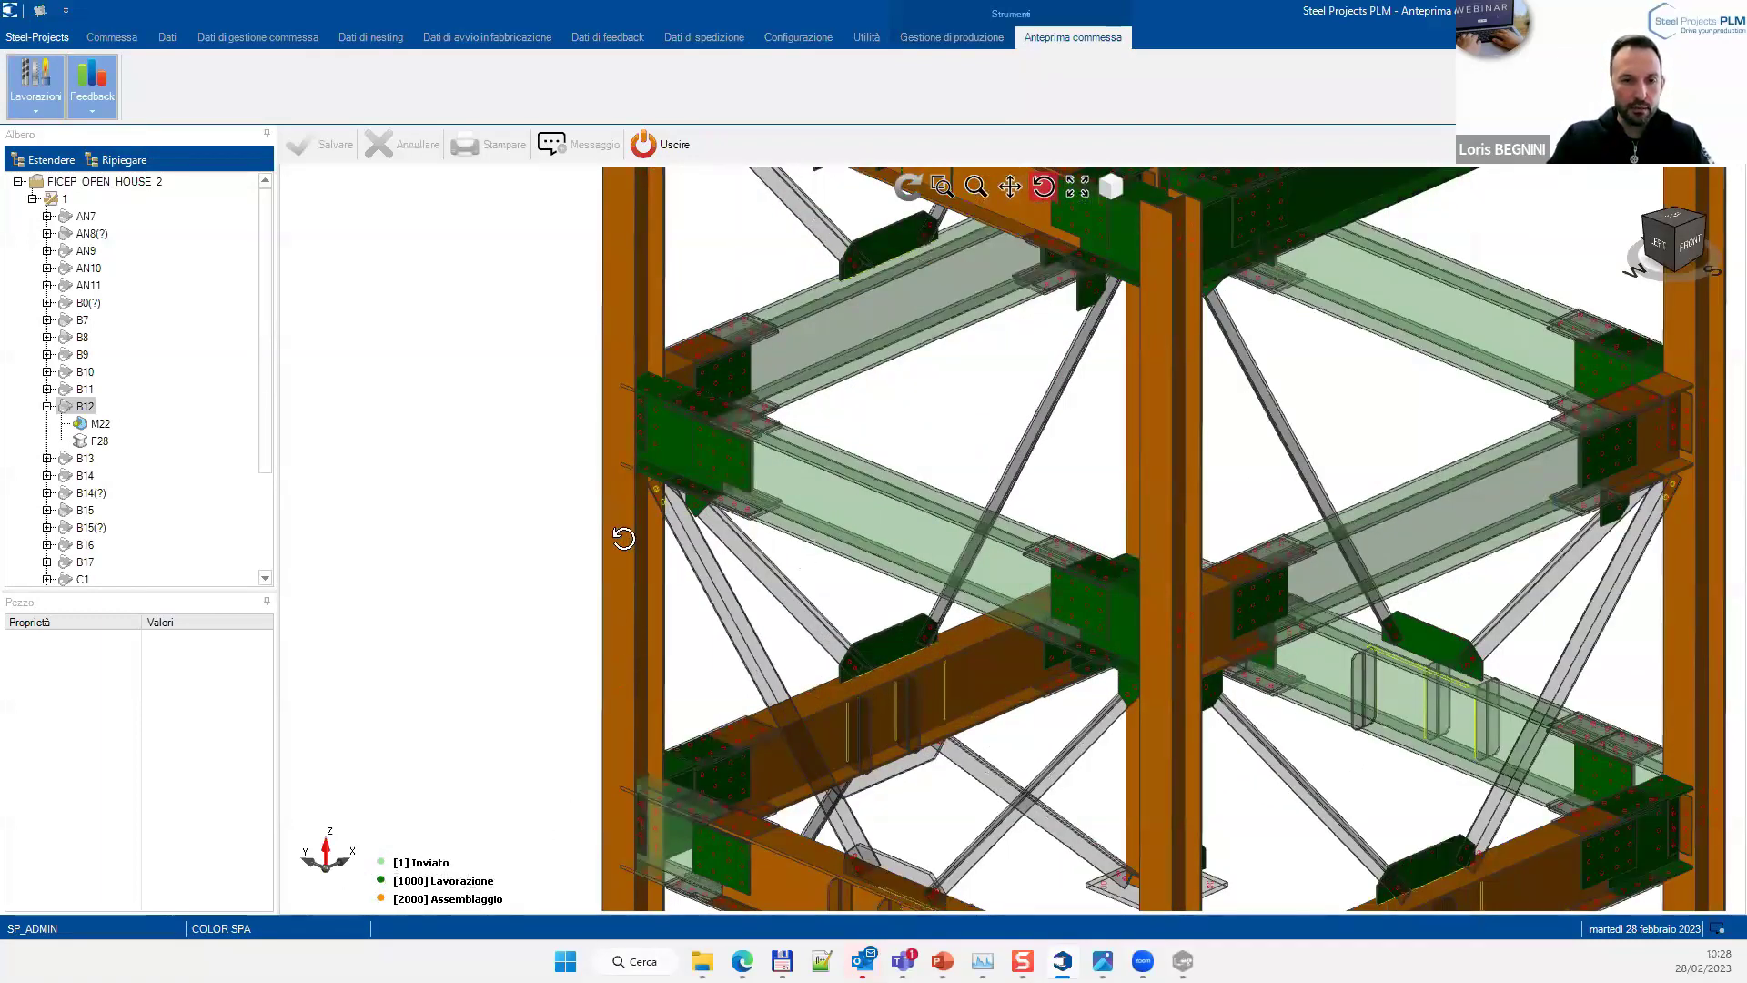
scroll(661, 660, down, 6)
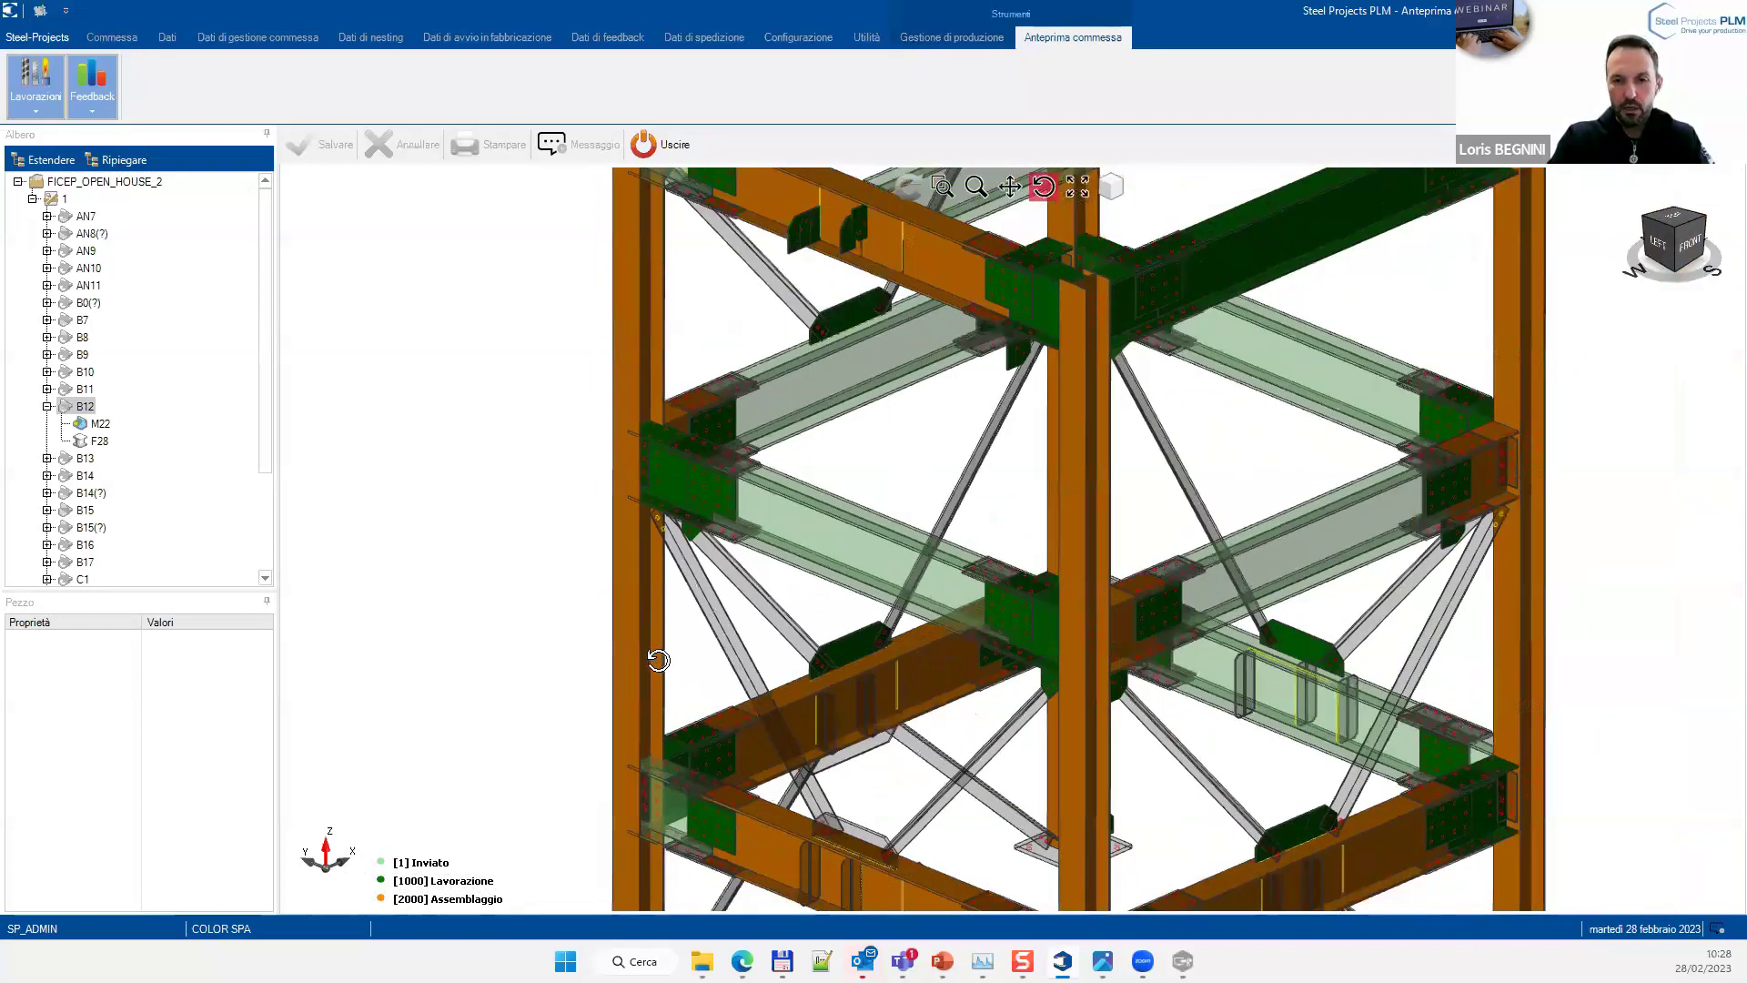
drag(782, 679, 885, 698)
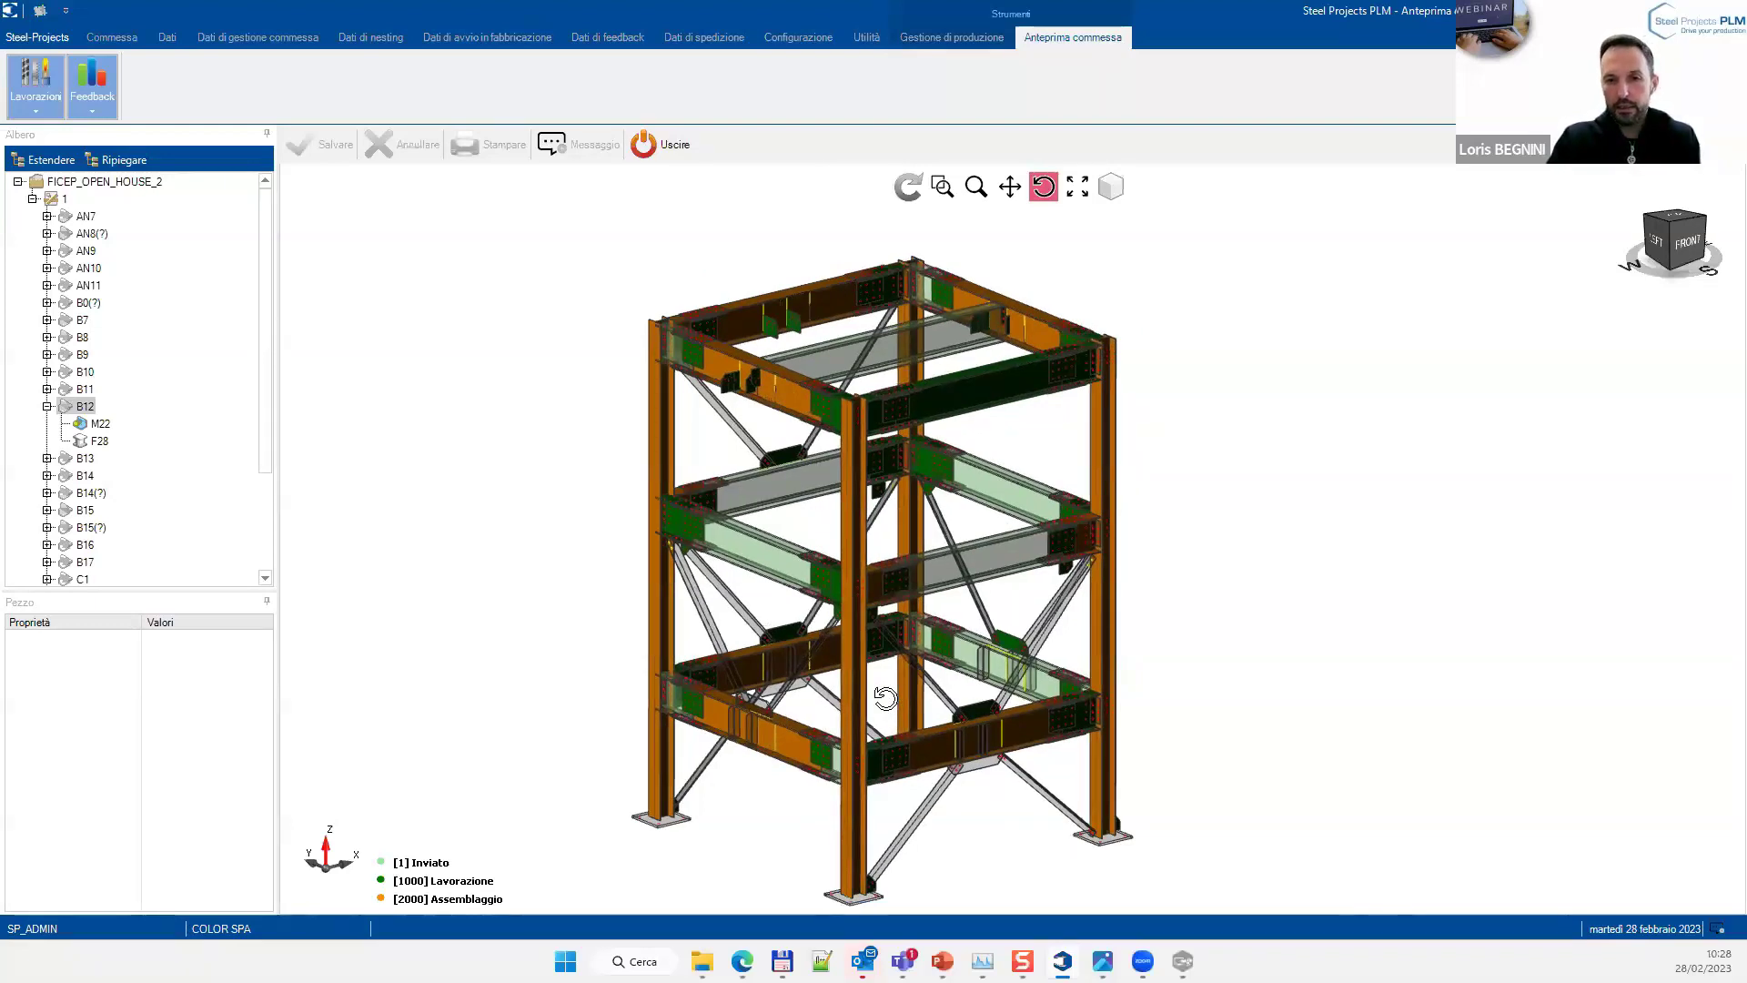
scroll(885, 698, up, 1)
scroll(885, 697, down, 1)
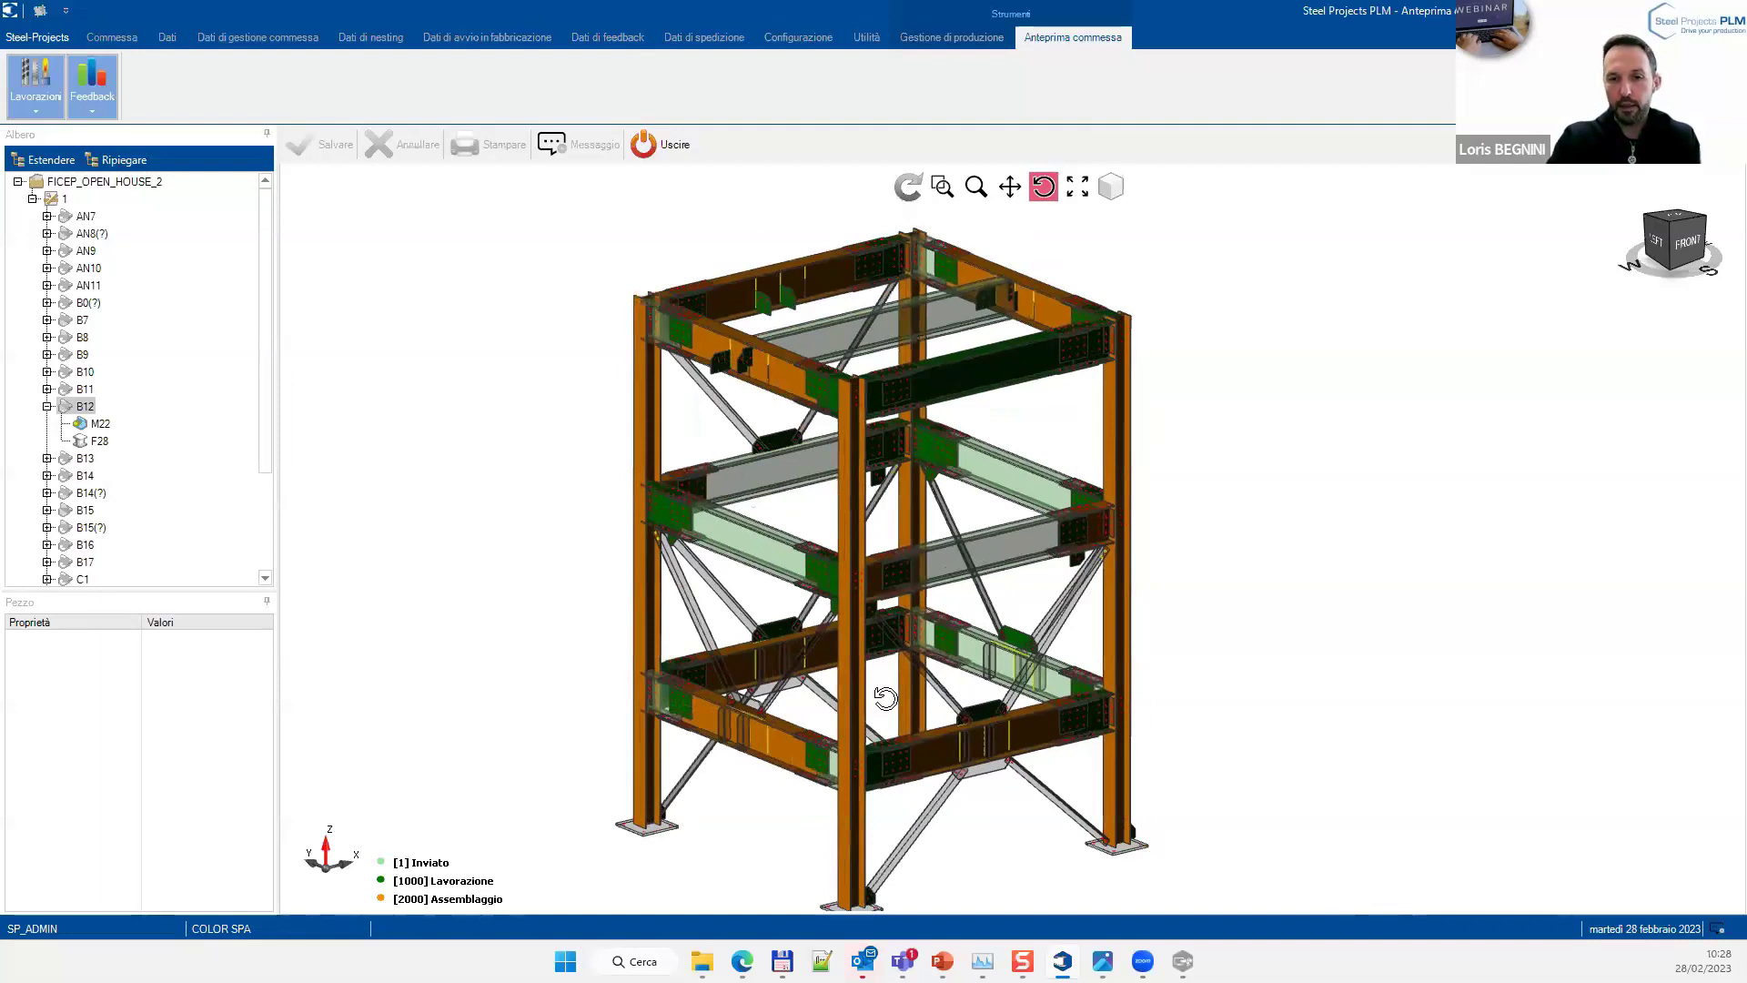